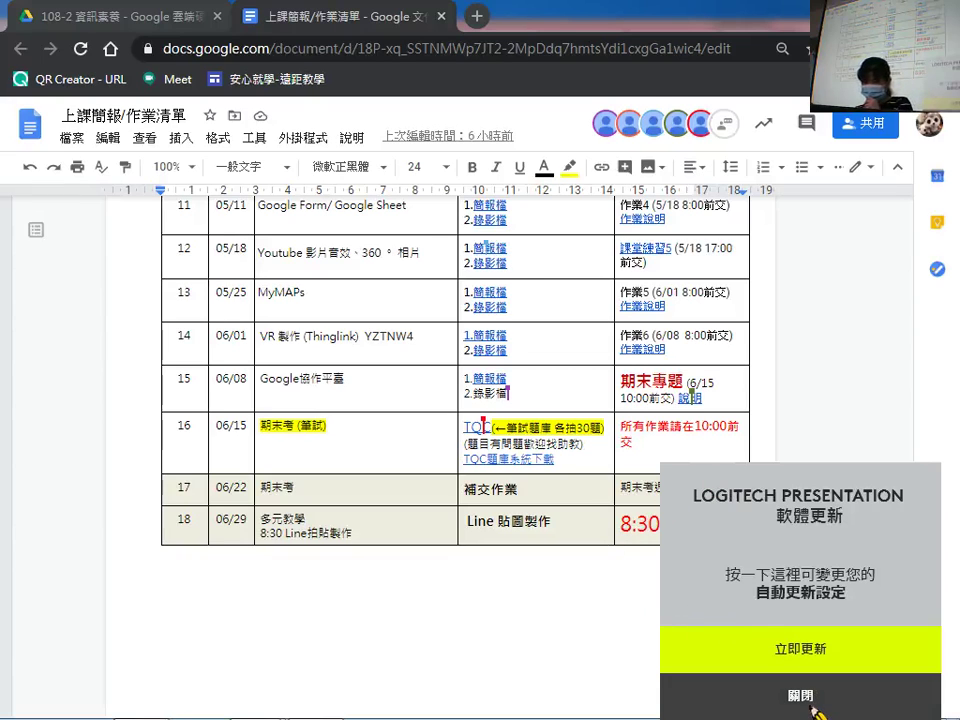
Dismiss the Logitech Presentation update notice, check the 108-2 資訊素養 Drive folder, and return to the course schedule document.
click(737, 696)
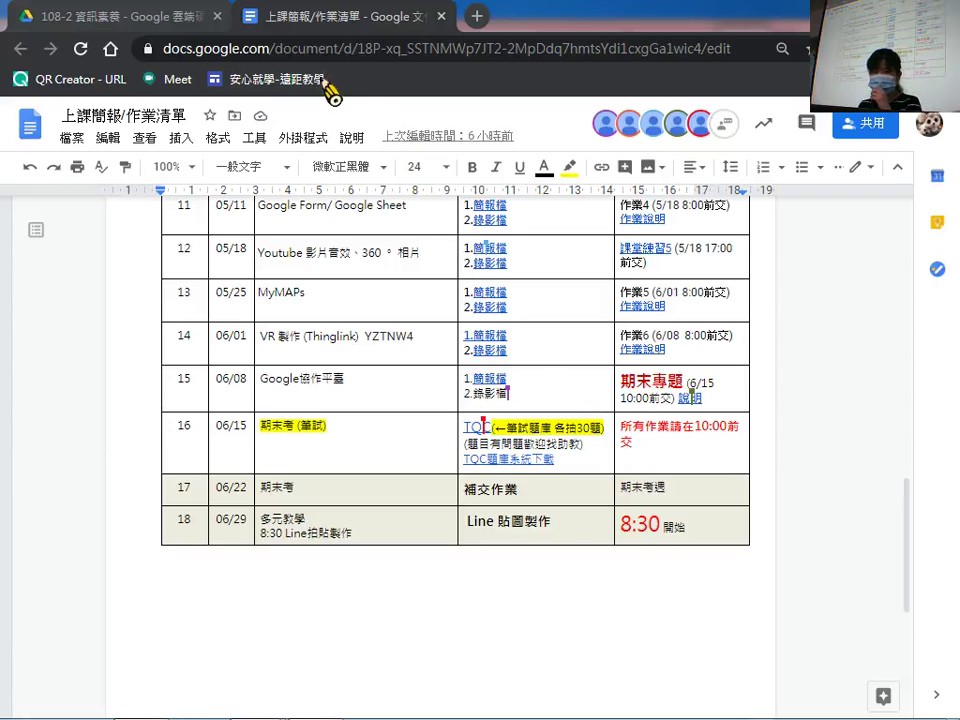
click(186, 18)
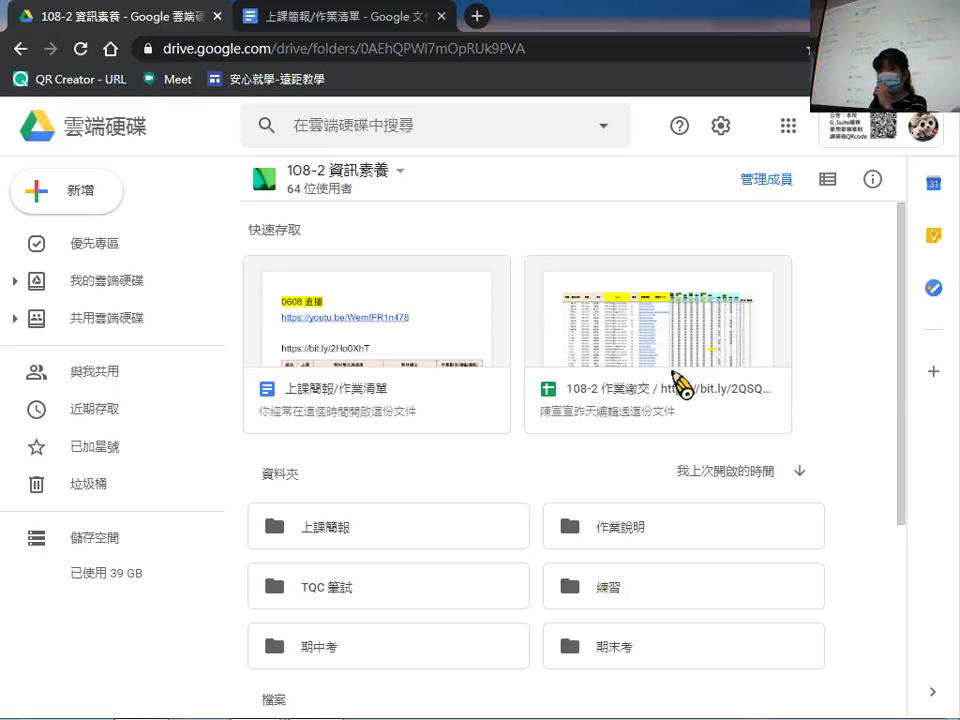
click(372, 17)
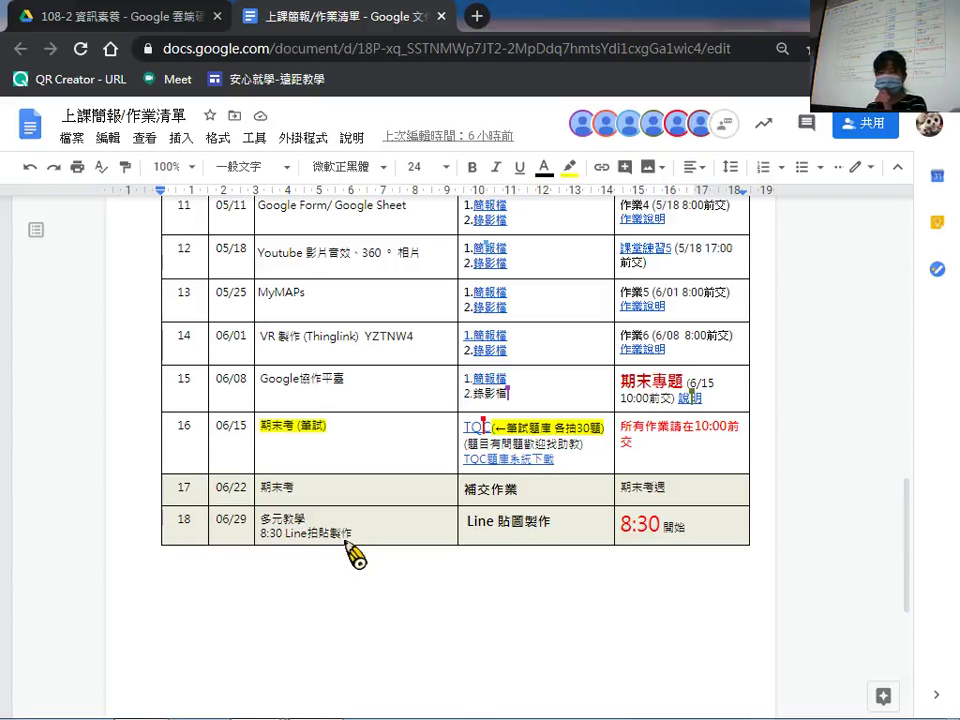
Switch to the PowerPoint presentation 108-2 資訊素養 協作平台 and display slide 2, Google Sites (Google 協作平台).
mouse_move(311, 707)
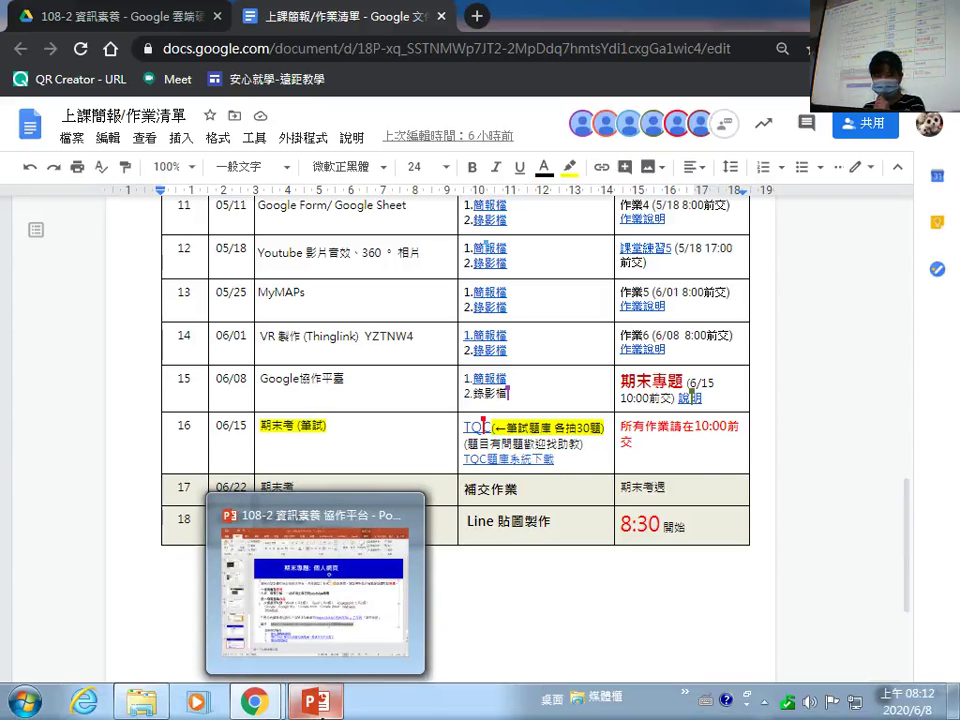
click(316, 702)
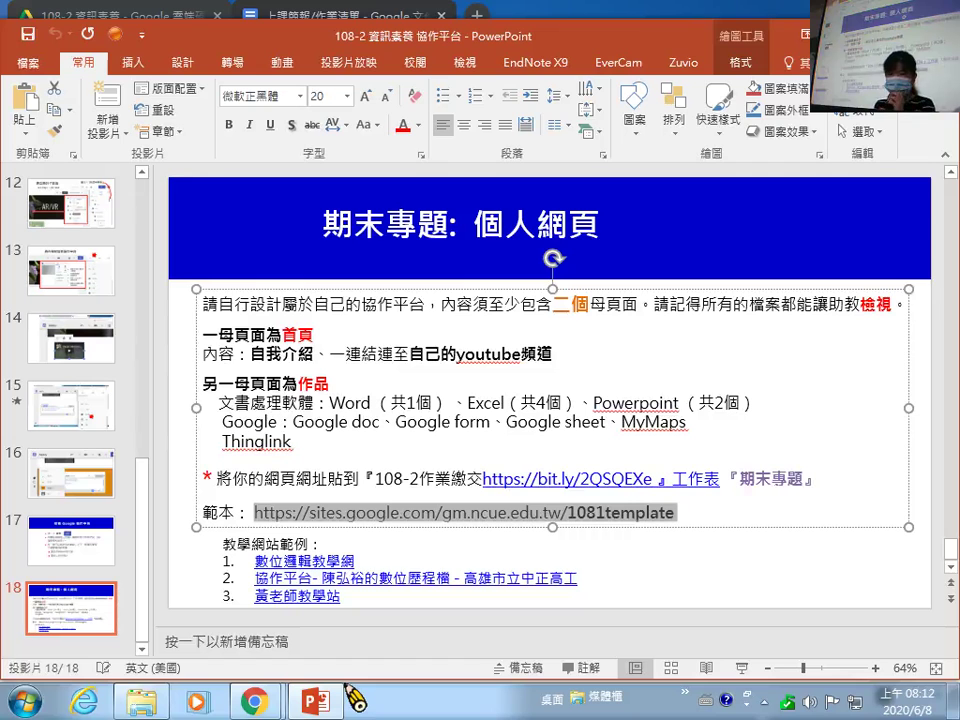
click(360, 16)
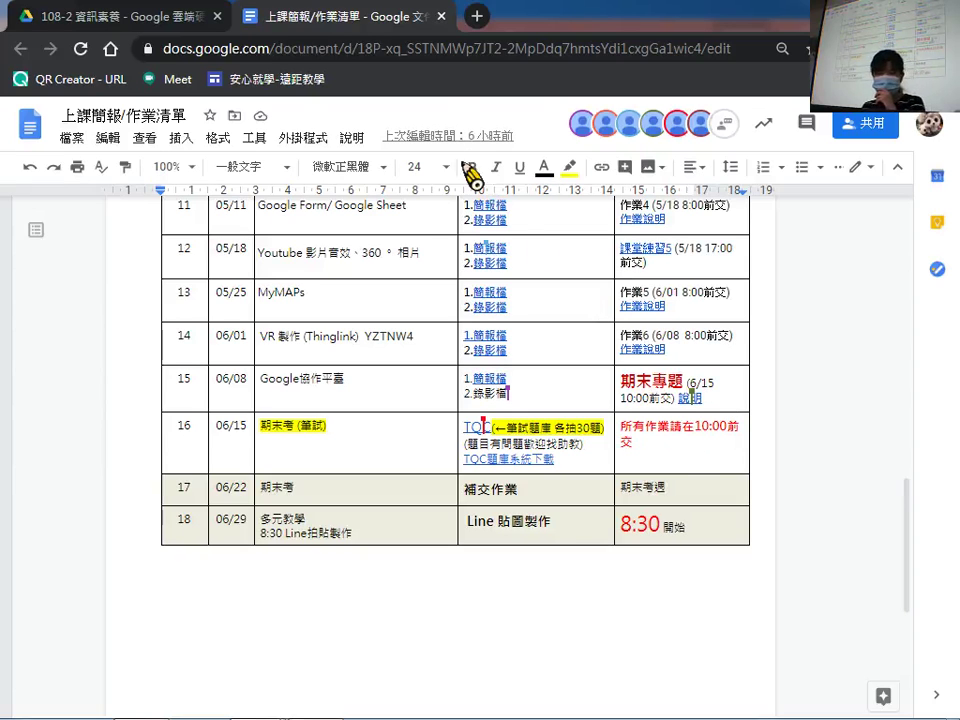
mouse_move(428, 716)
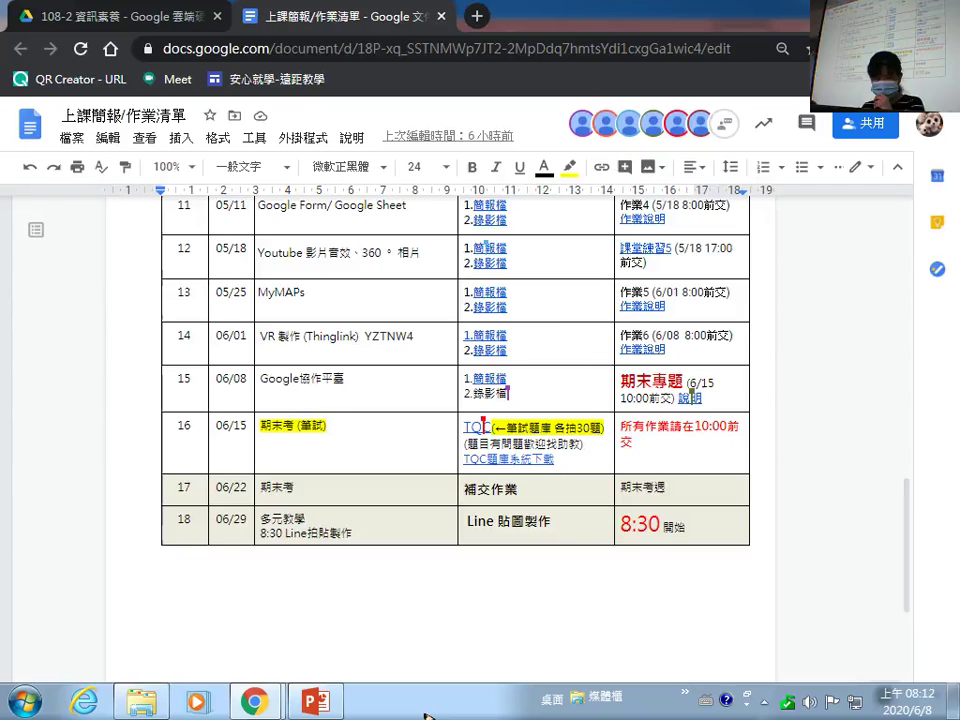
click(316, 702)
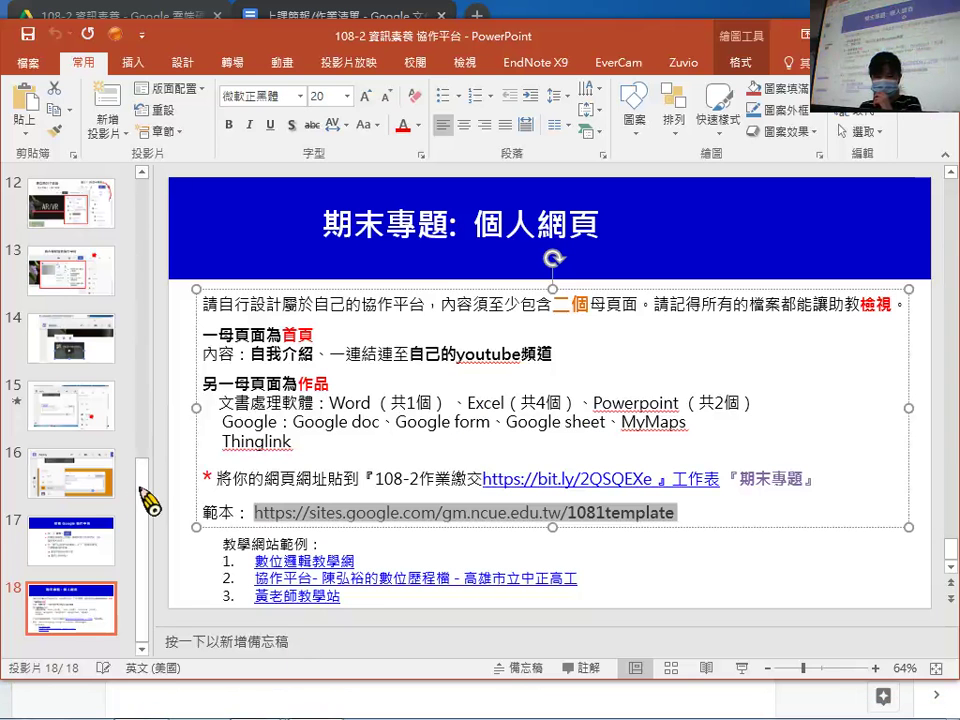
drag(150, 501, 165, 185)
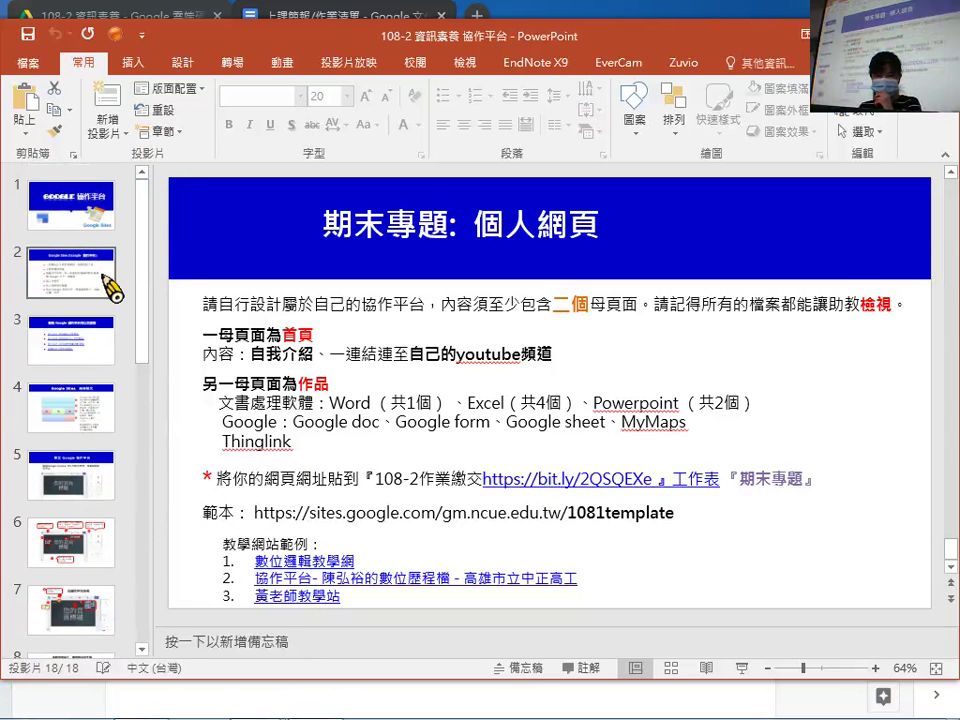
click(106, 280)
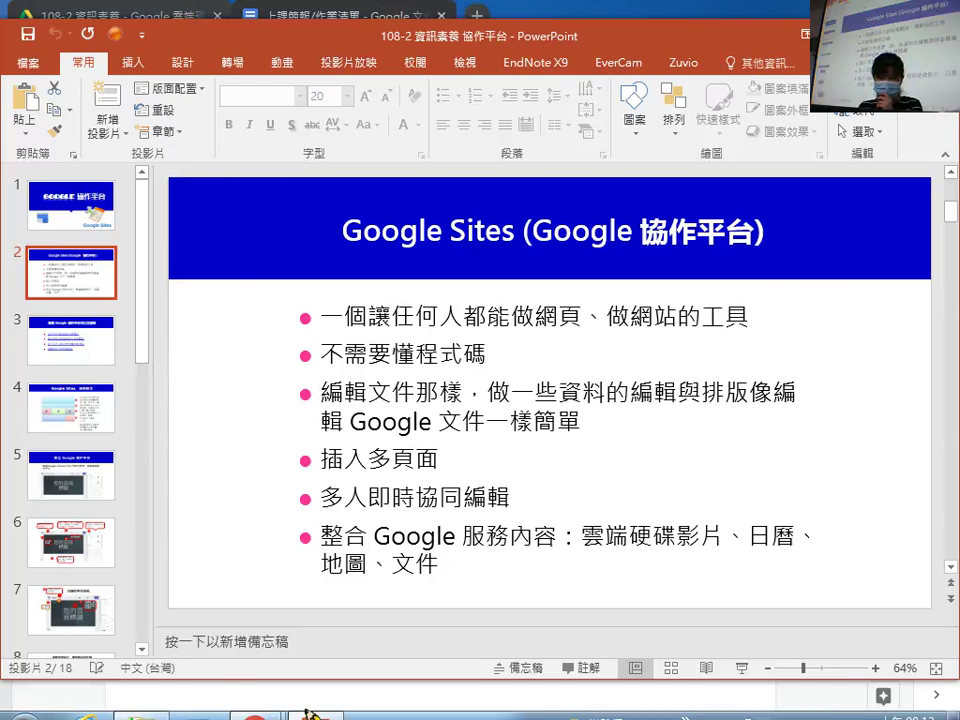
Switch to the browser window with the example websites and view the 校務資訊公開專區 and 教學卓越中心 home pages.
mouse_move(270, 710)
click(216, 632)
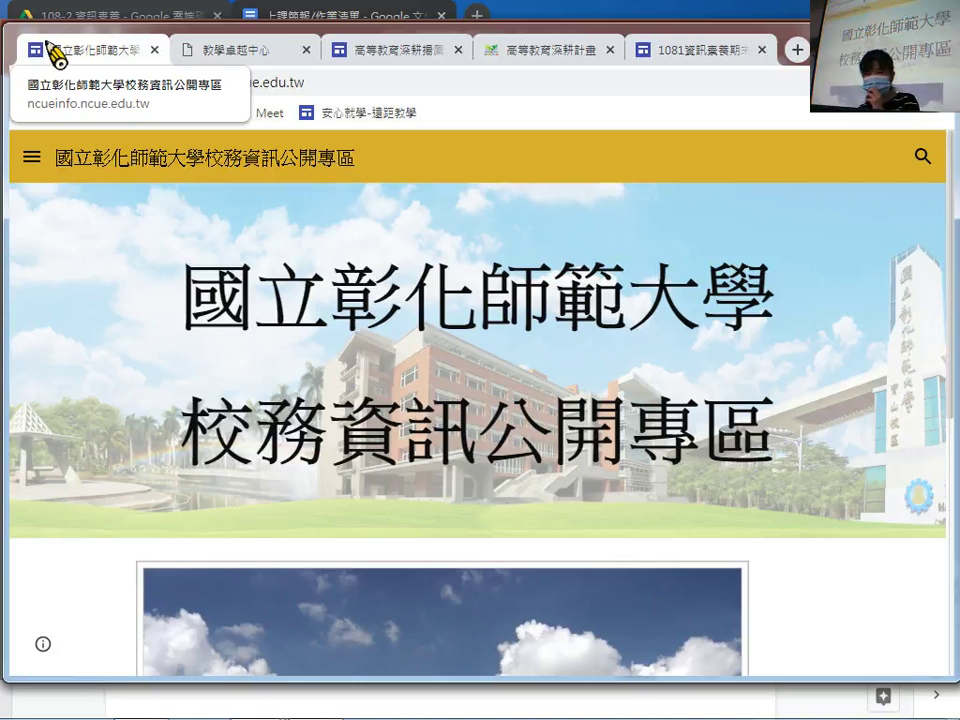
click(260, 52)
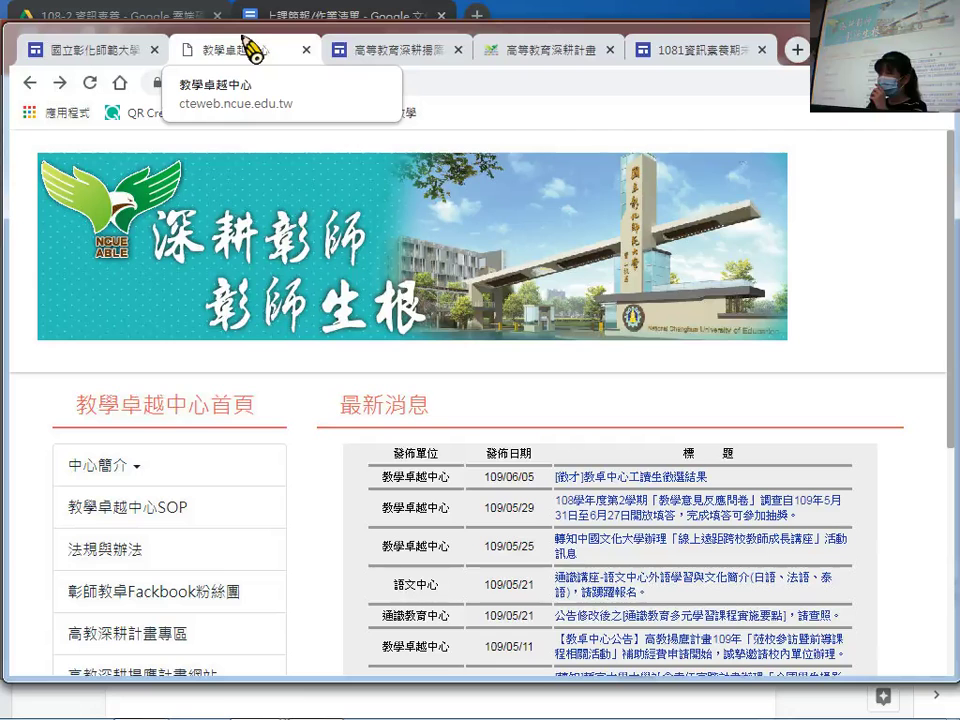
Open the document 無標題文件 from the NCUE folder in My Drive.
click(132, 13)
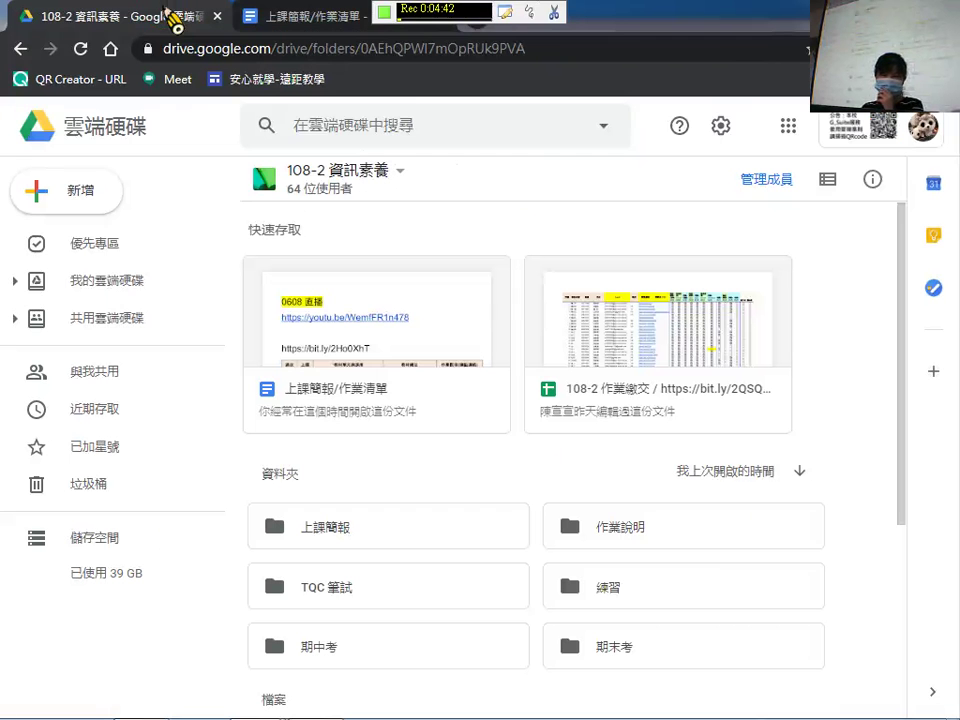
click(86, 282)
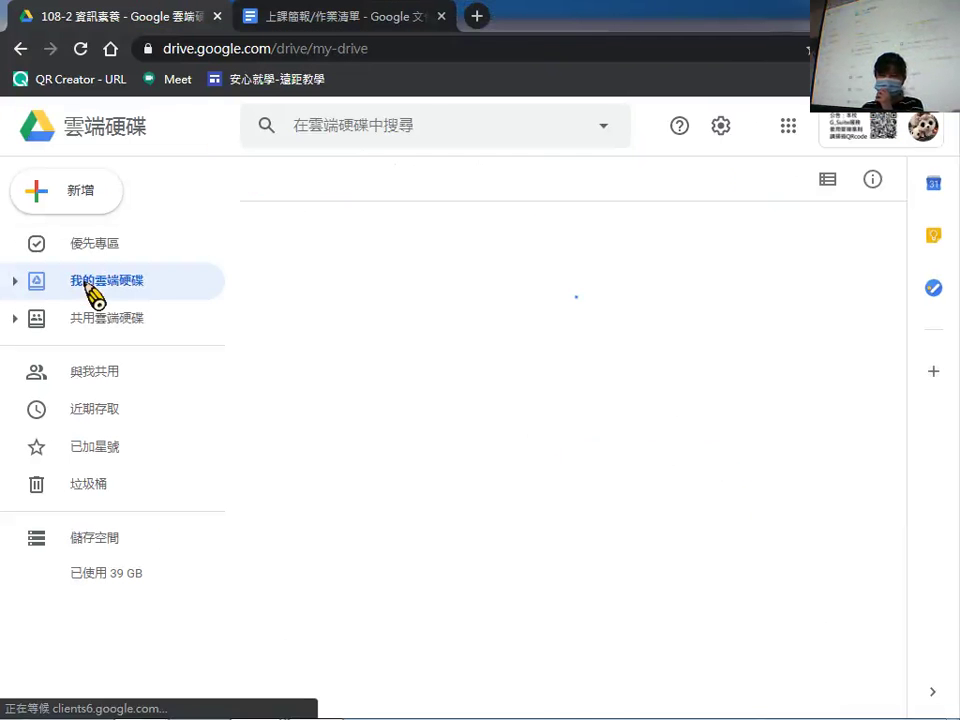
double_click(624, 531)
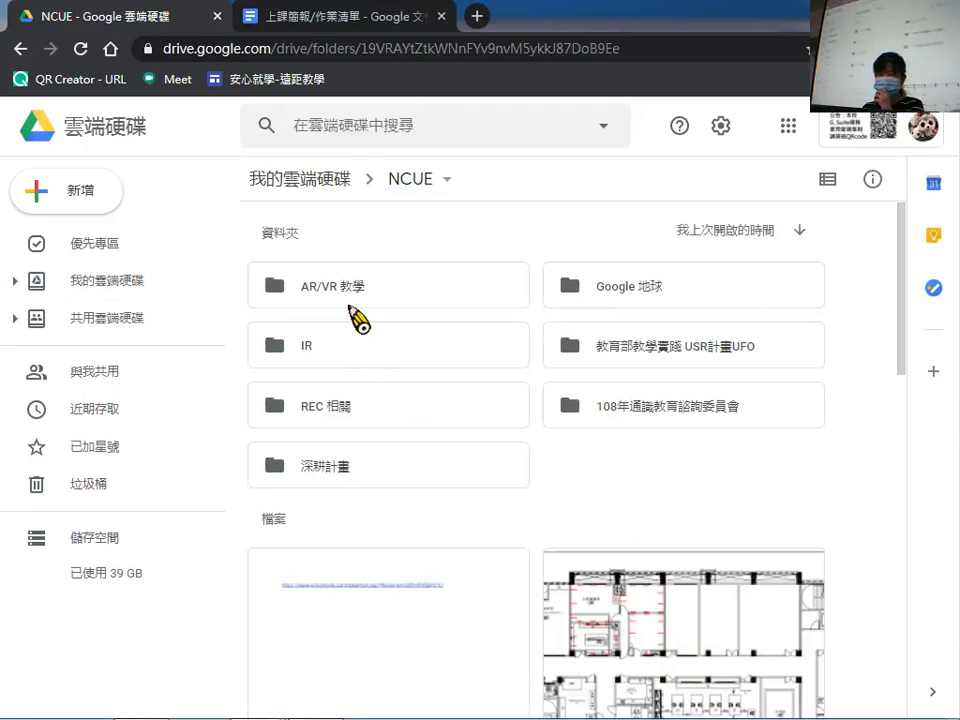
scroll(388, 372, down, 4)
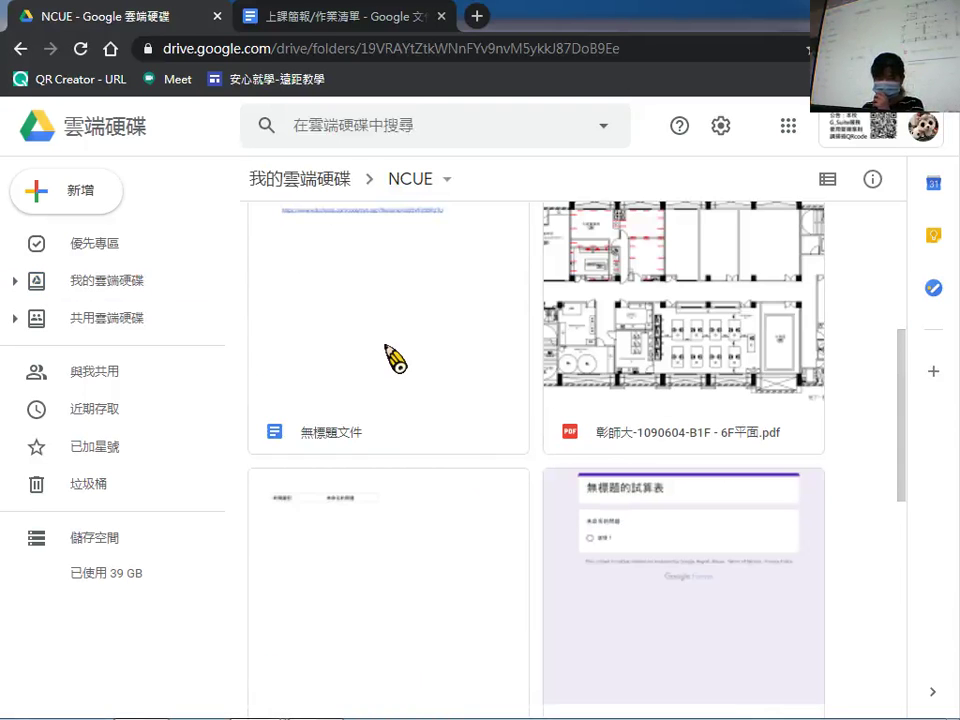
click(395, 330)
double_click(398, 283)
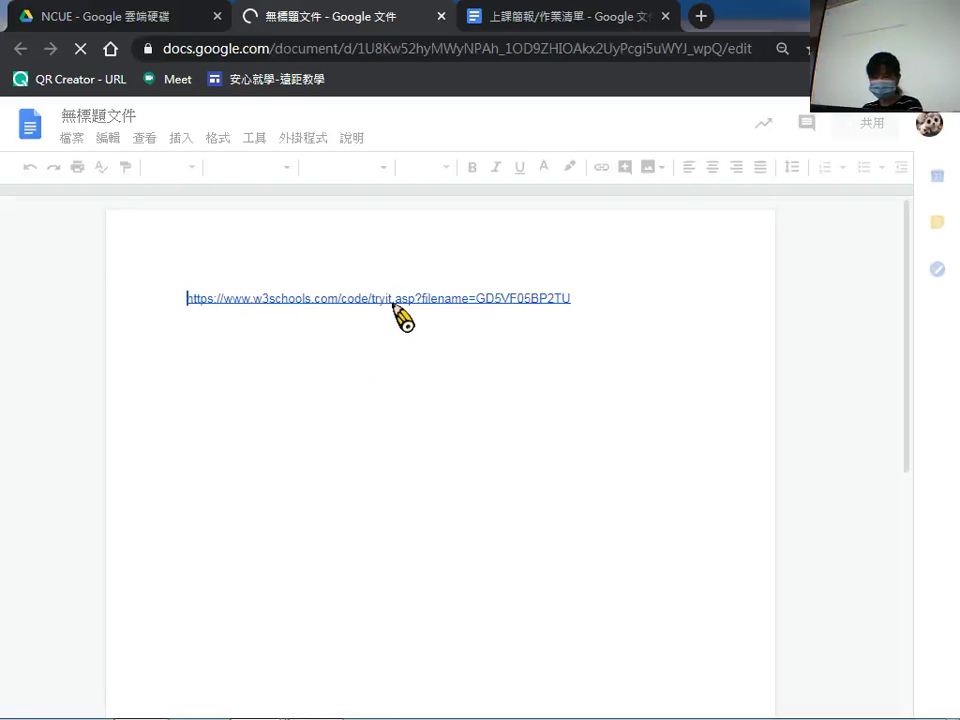
Follow the document's w3schools link to the Tryit Editor, dismiss the translation offer, and run the HTML code.
click(400, 300)
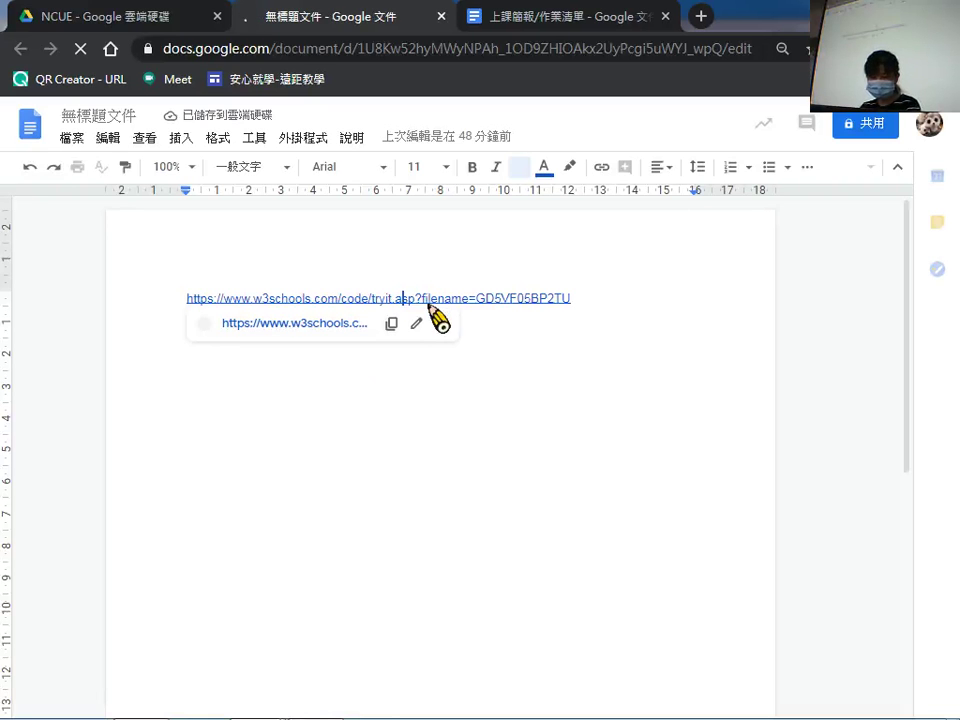
click(352, 333)
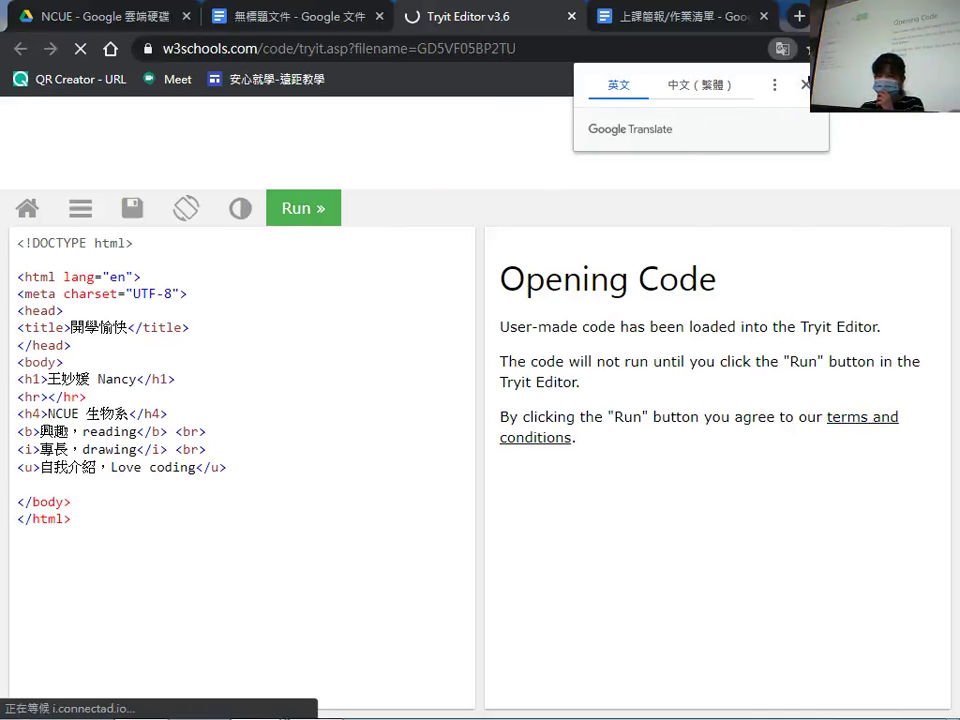
click(805, 84)
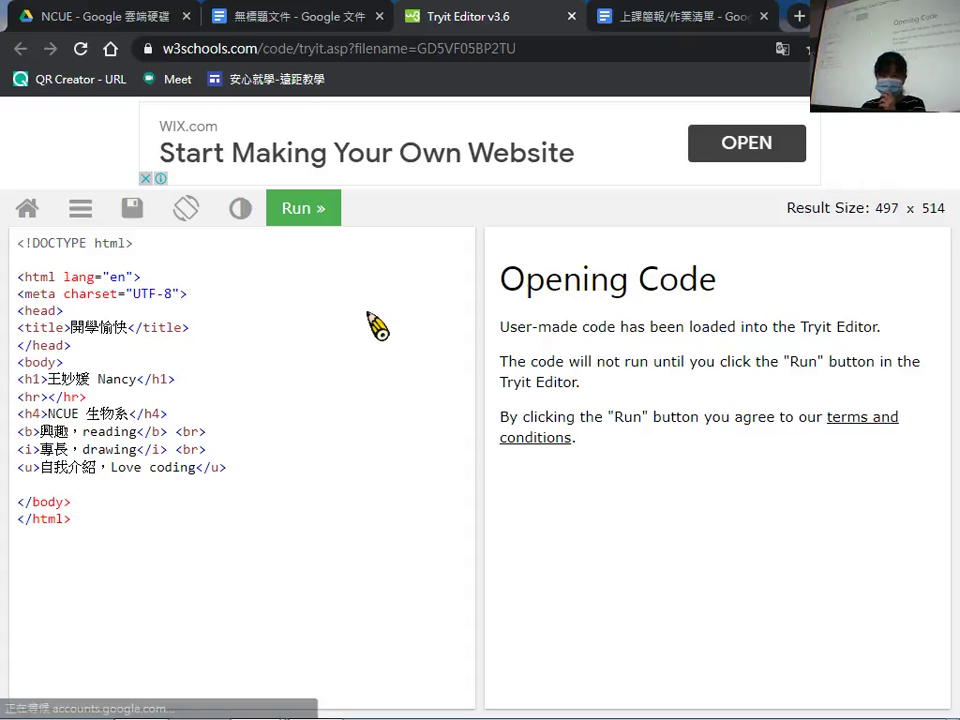
click(302, 219)
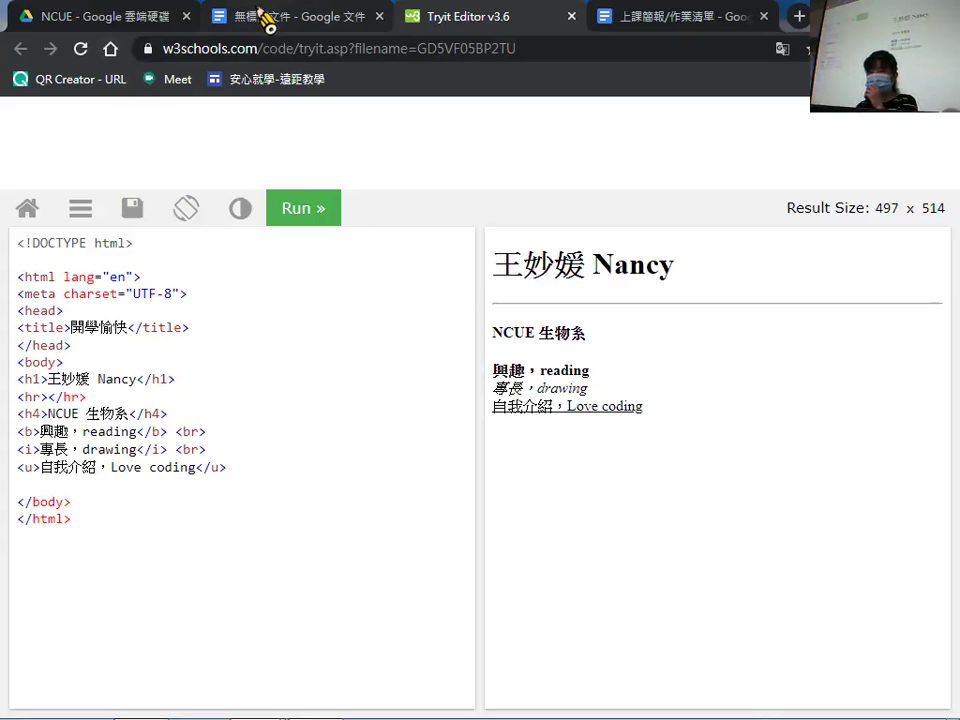
Return to the example websites window and view the 高等教育深耕揚鷹計畫 and 高等教育深耕計畫 home pages.
click(157, 20)
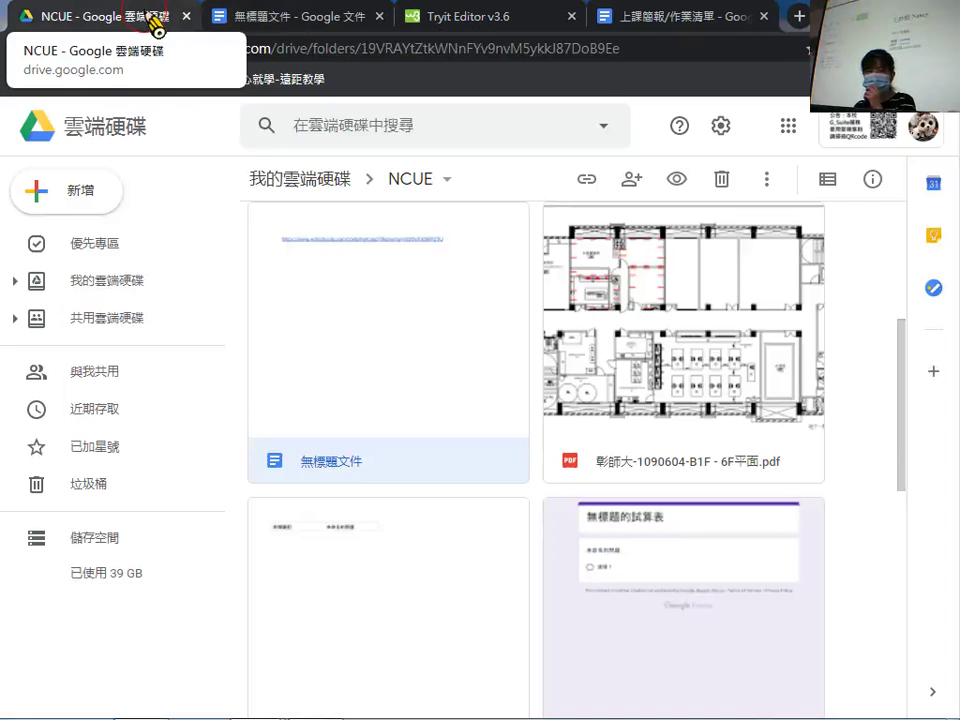
click(298, 22)
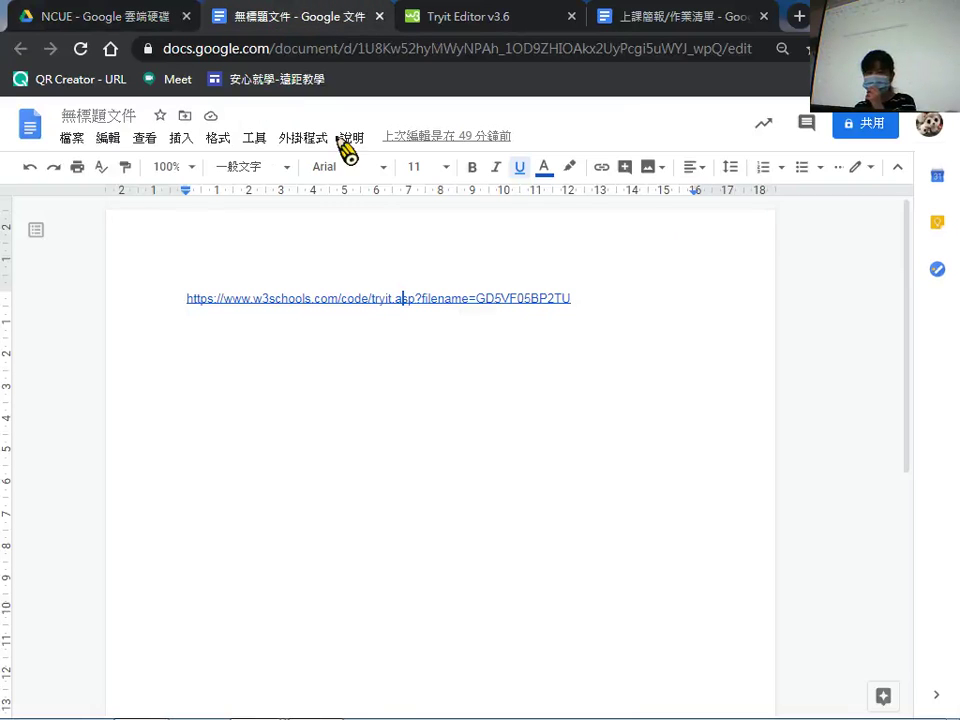
click(330, 705)
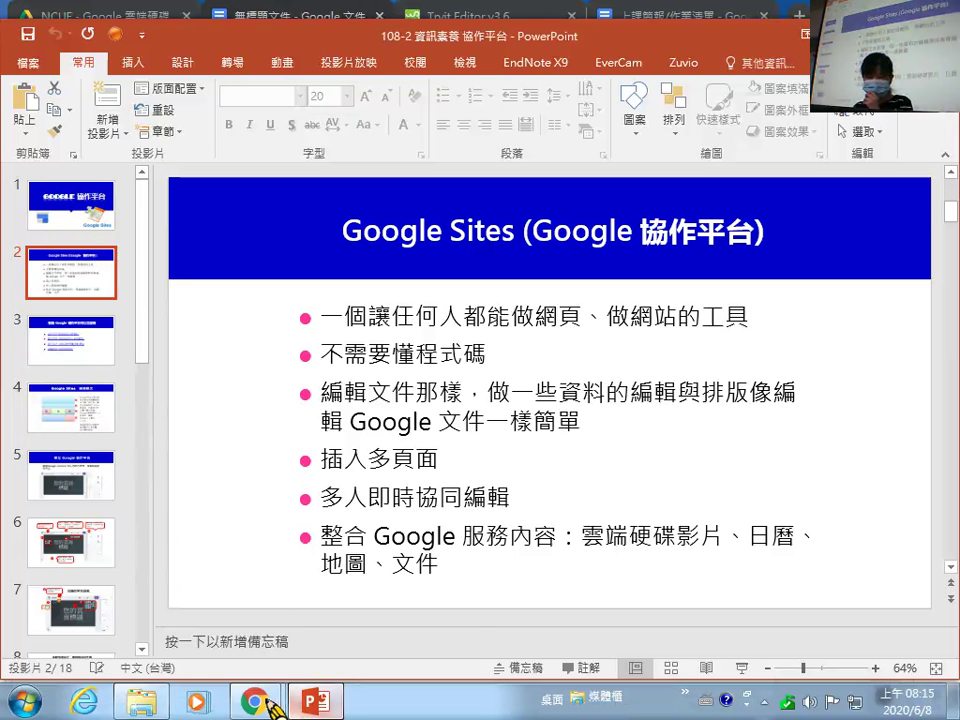
mouse_move(270, 703)
click(221, 621)
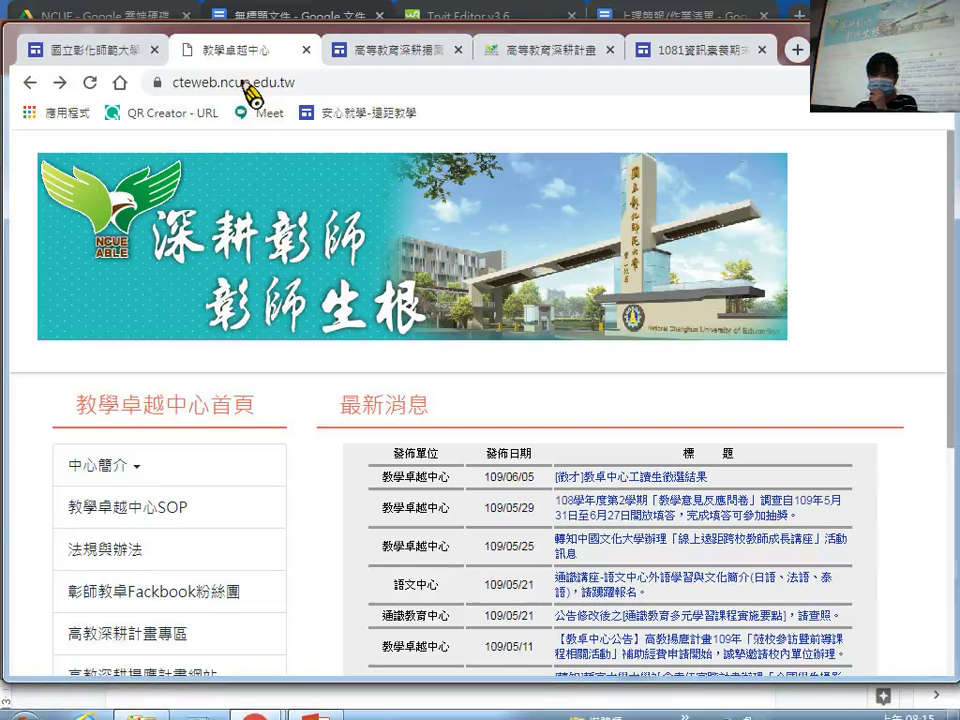
click(410, 62)
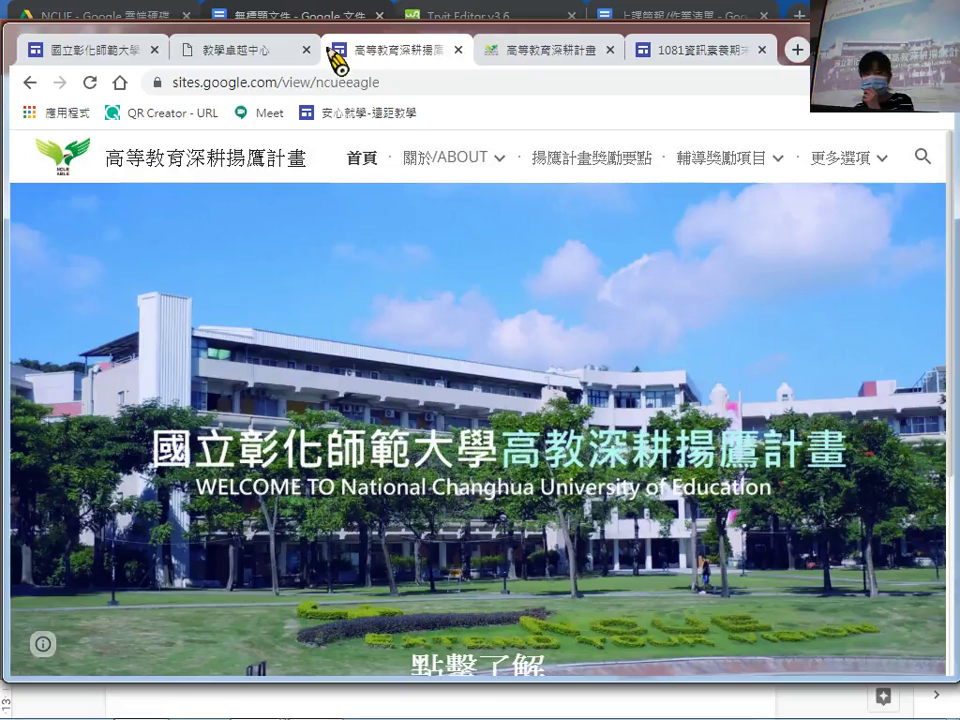
click(520, 52)
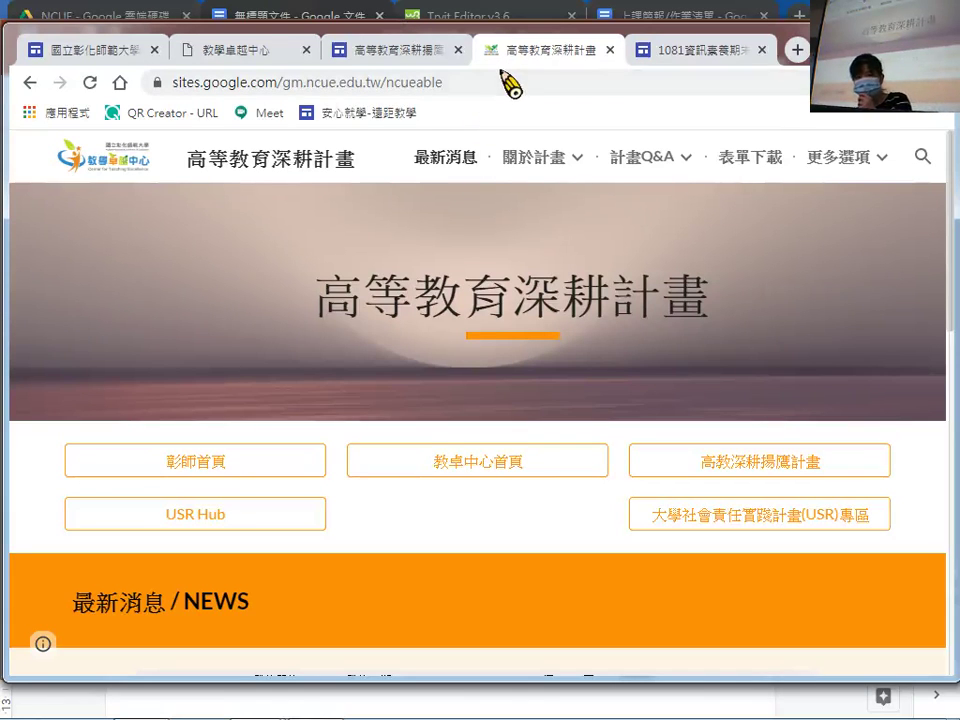
Look over the 校務資訊公開專區 home page and its site navigation, and open the 校務治理成果報告 page.
click(200, 58)
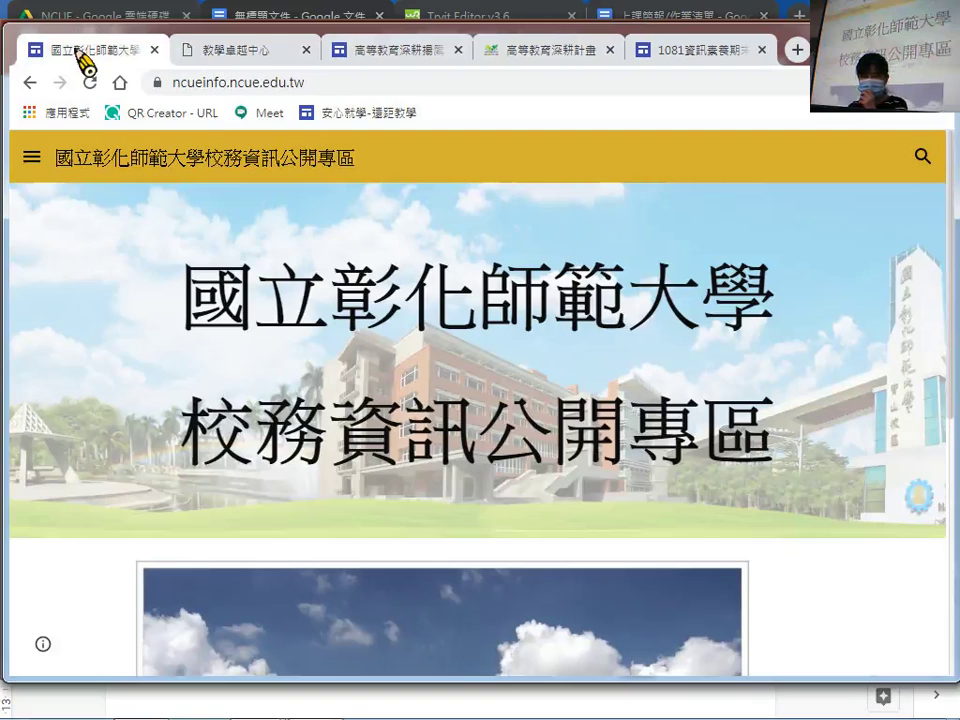
click(80, 56)
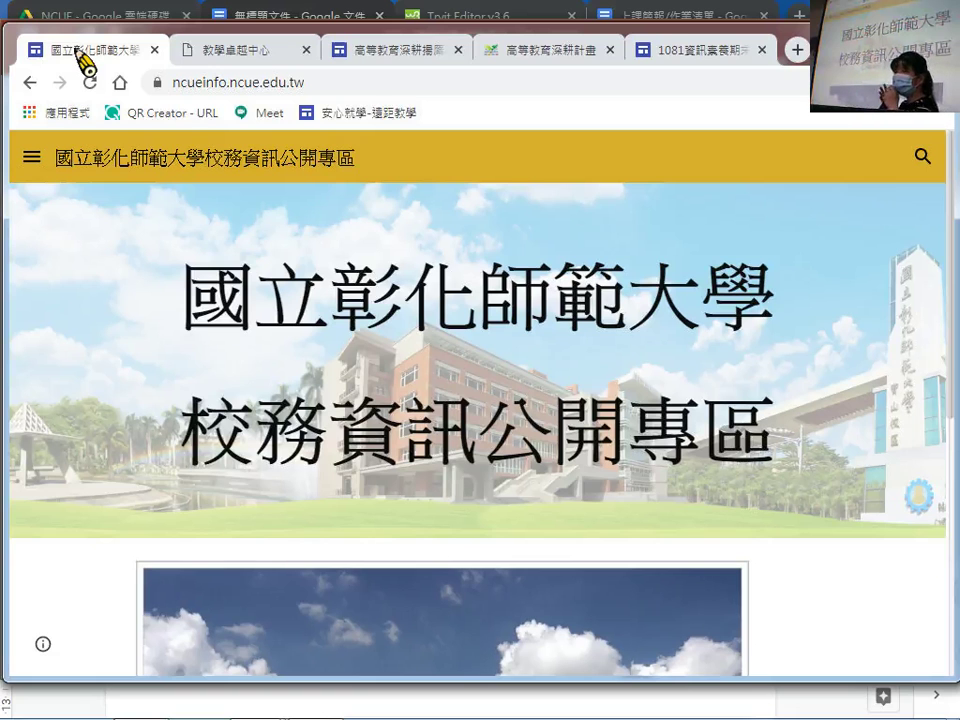
scroll(146, 208, down, 5)
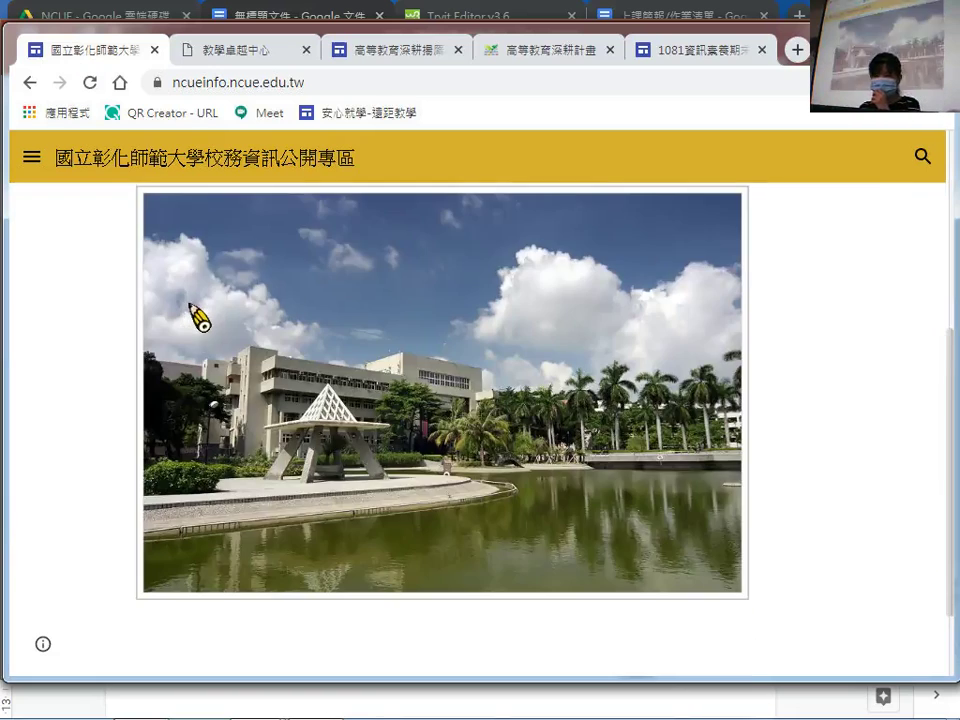
scroll(199, 409, up, 5)
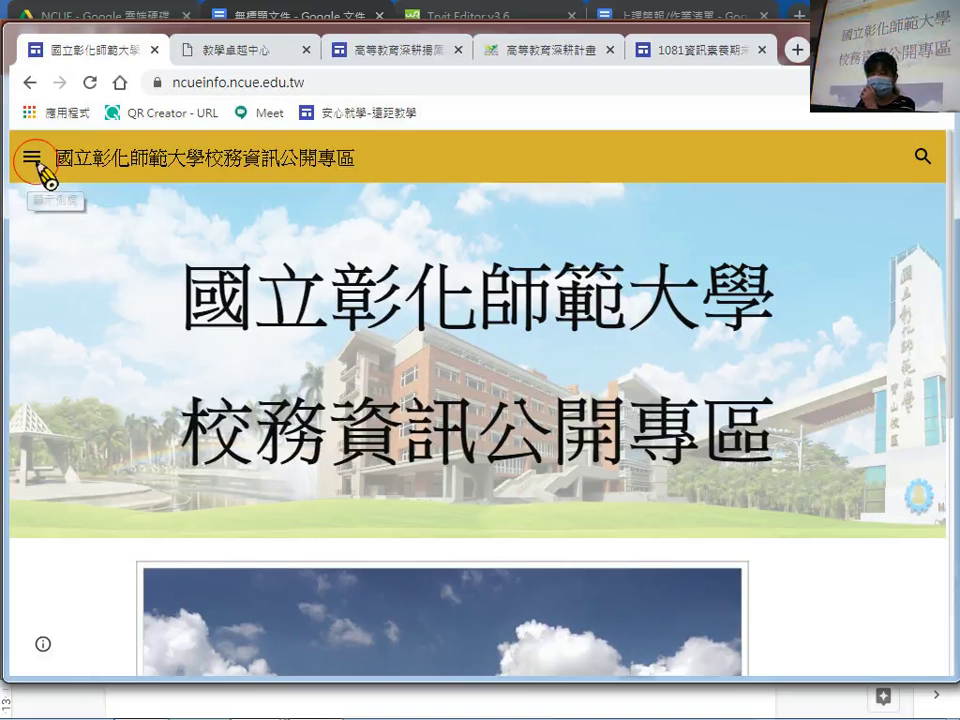
click(31, 156)
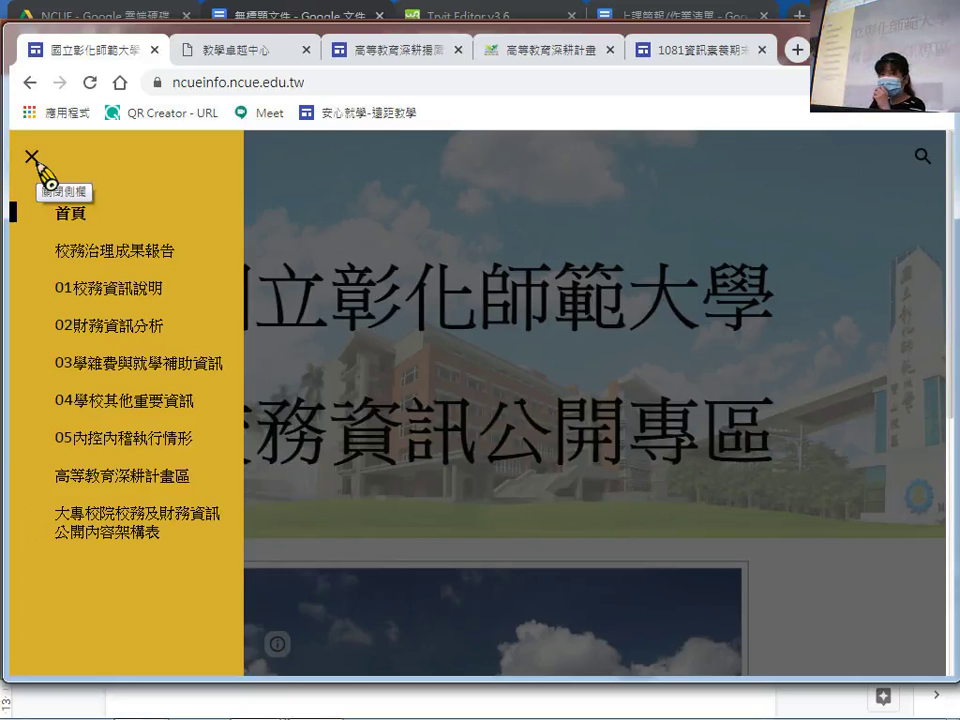
click(133, 252)
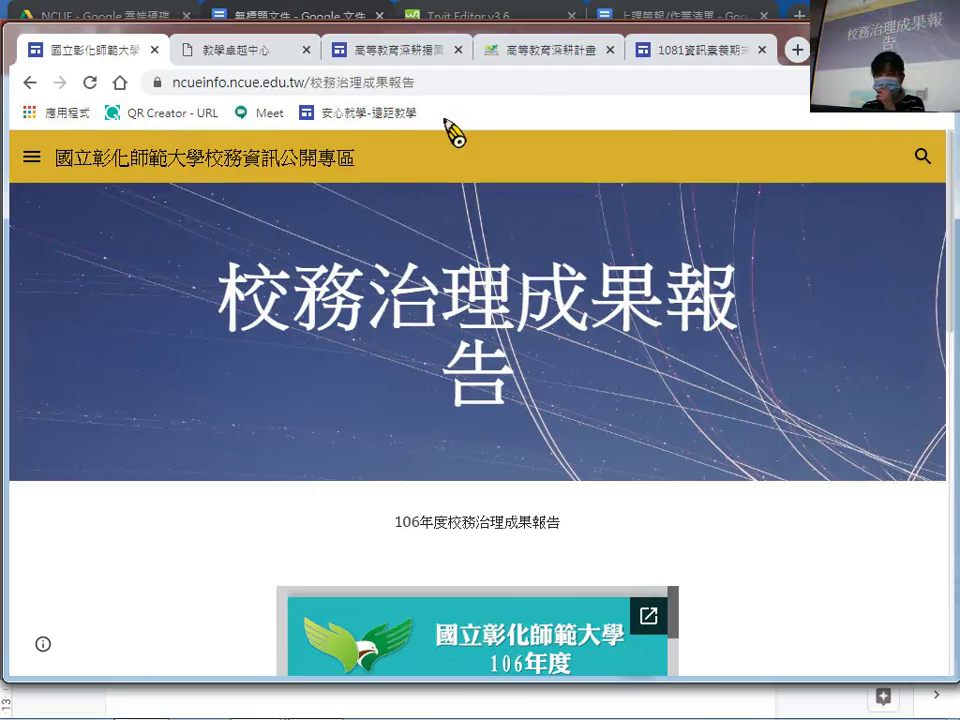
View the 高等教育深耕計畫 site and its navigation submenus, and the 教學卓越中心 and 1081資訊素養期末作業 home pages.
click(583, 62)
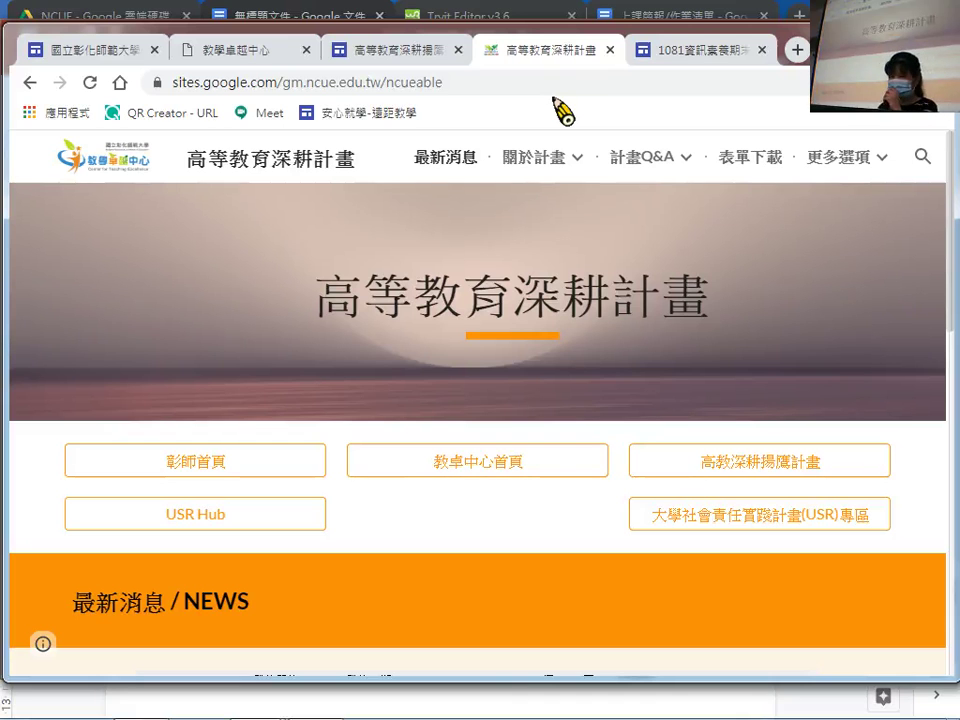
mouse_move(598, 170)
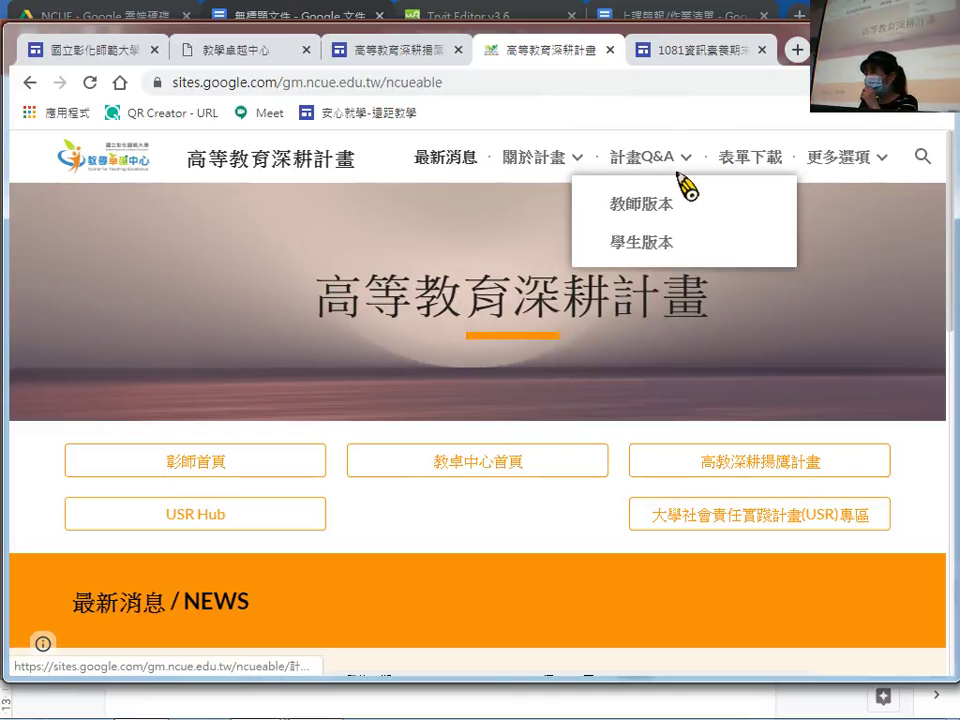
mouse_move(552, 172)
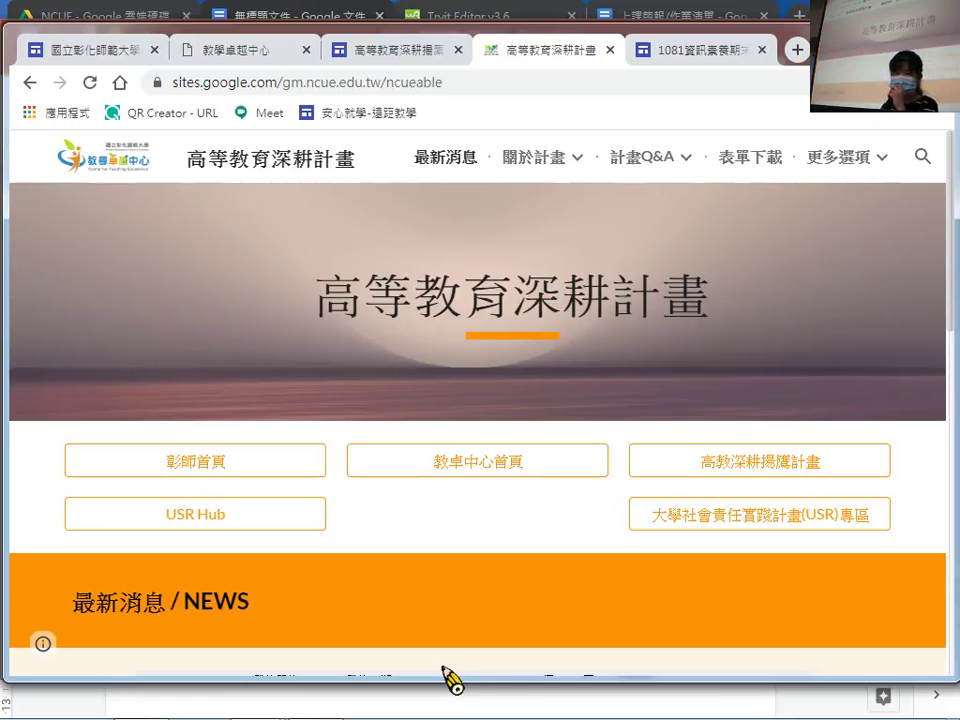
click(259, 58)
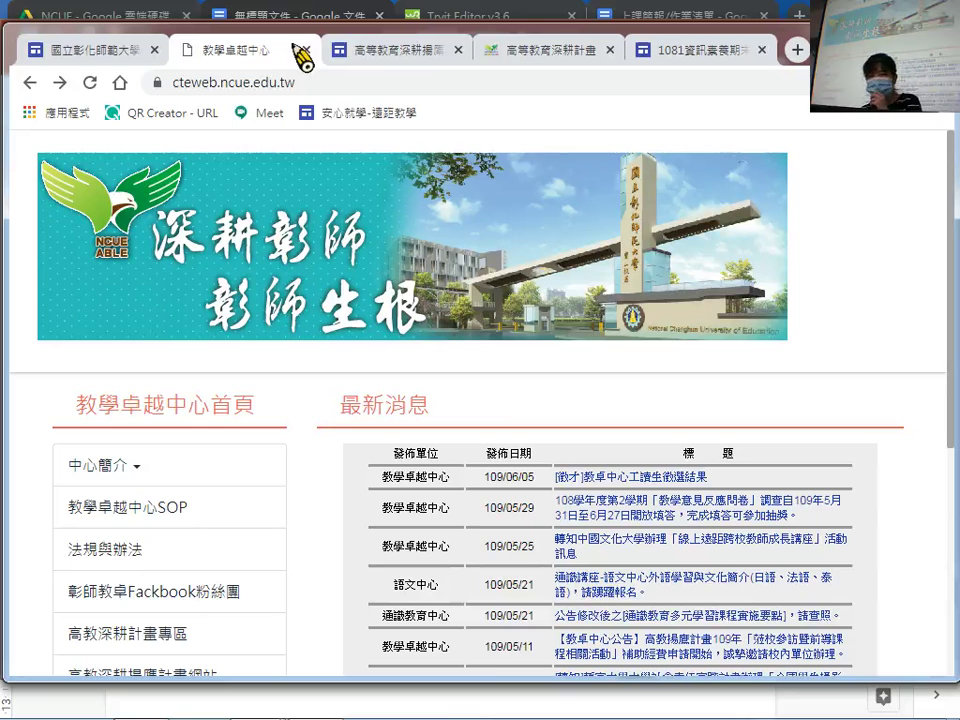
click(694, 60)
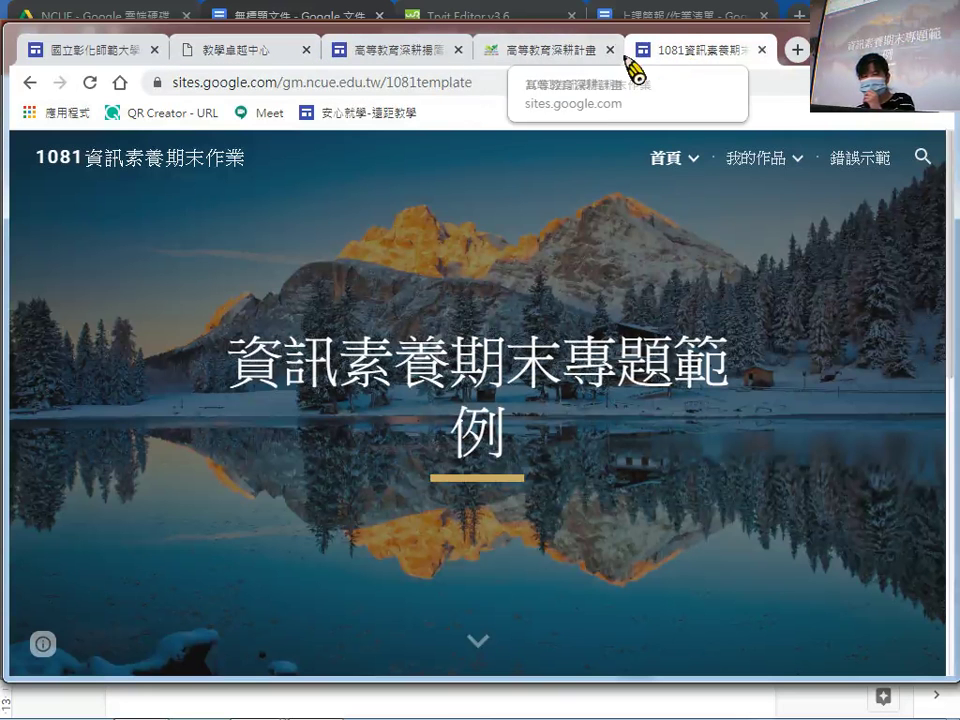
Return to the 高等教育深耕計畫 site and examine its home page, including the 最新消息 list and the 活動相片 section.
click(558, 58)
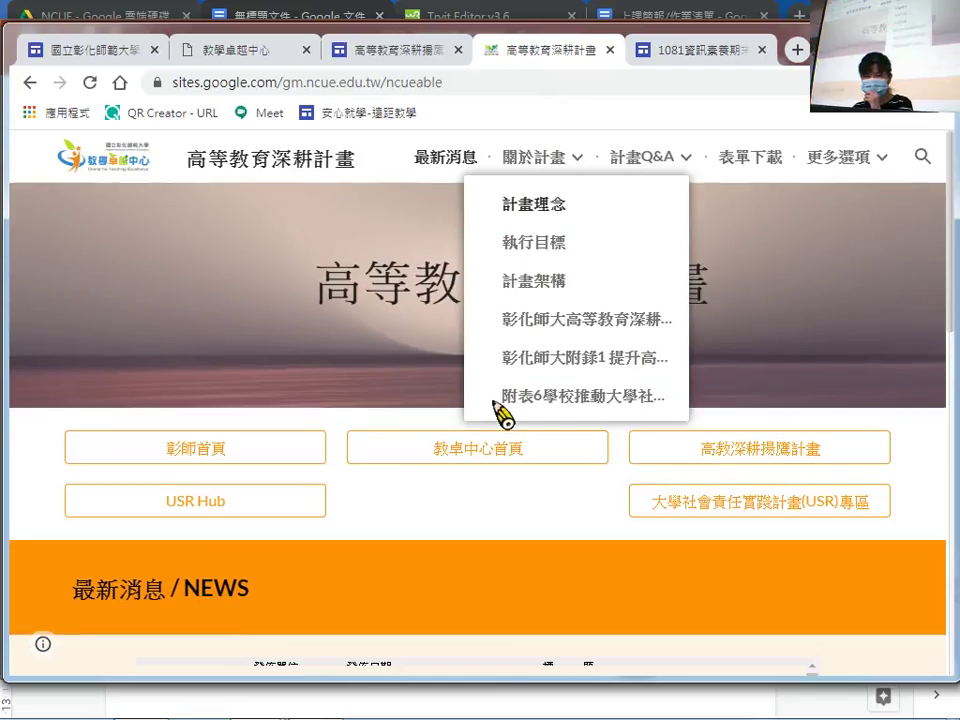
scroll(495, 420, down, 7)
scroll(480, 418, up, 4)
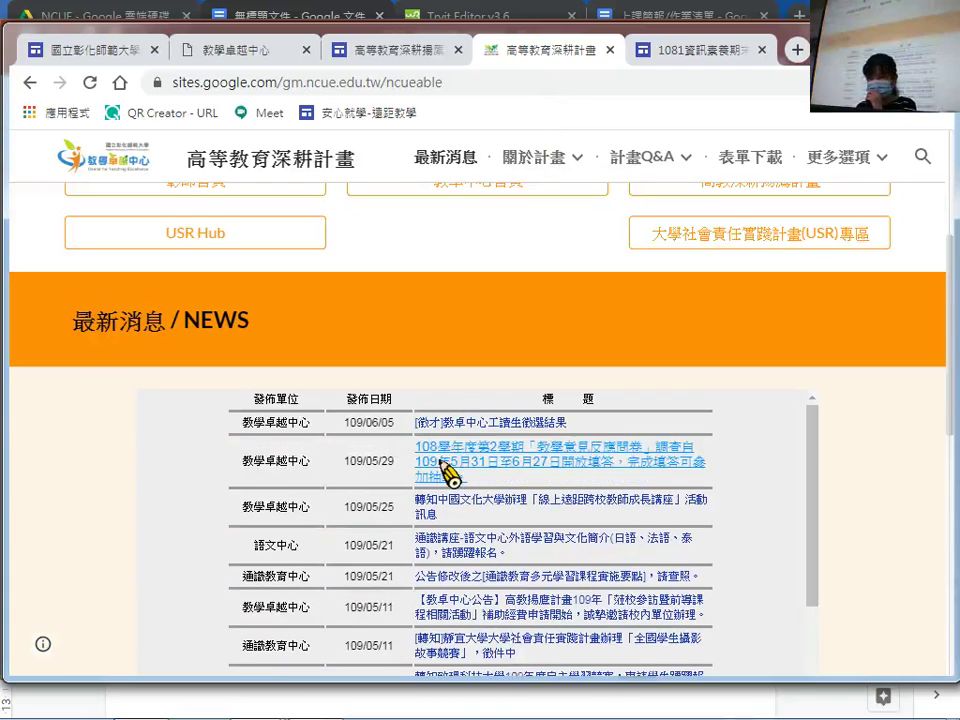
scroll(450, 470, up, 3)
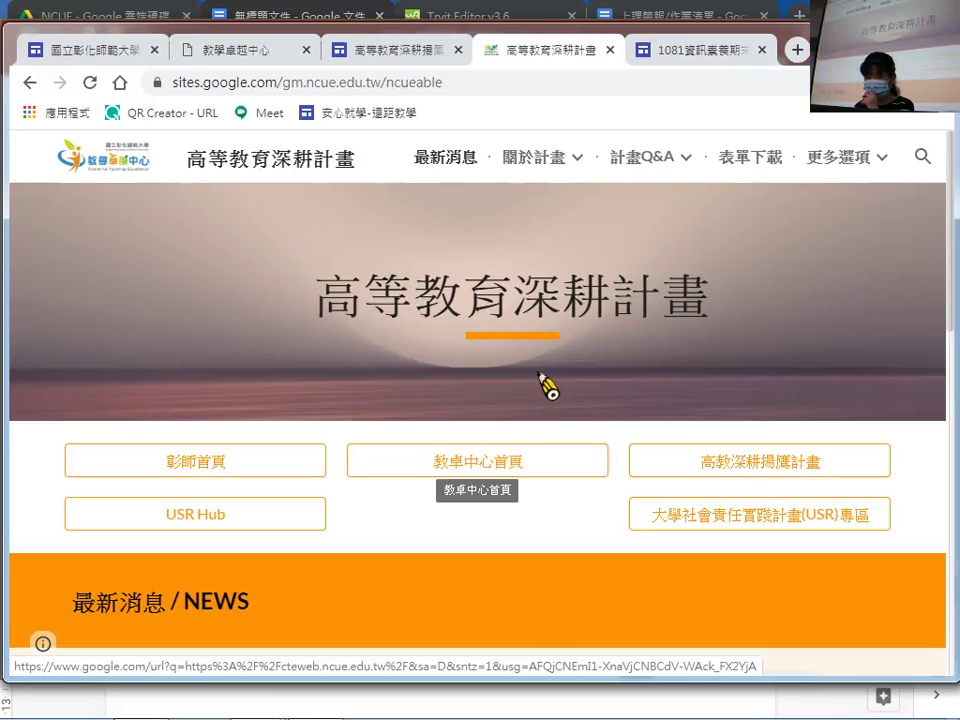
scroll(546, 384, down, 8)
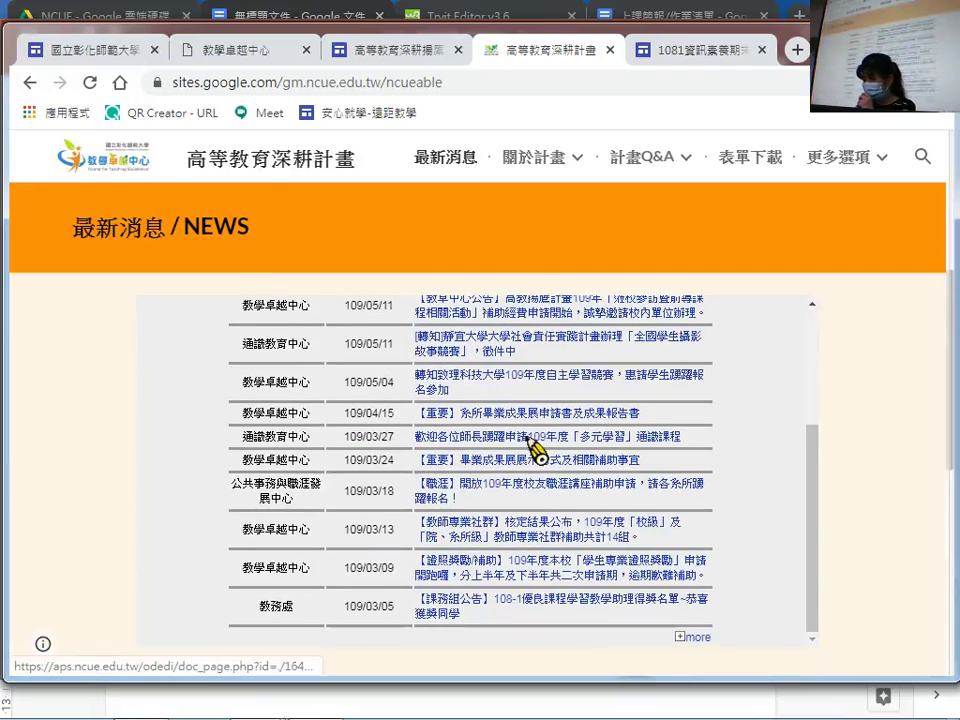
scroll(536, 611, down, 5)
scroll(538, 610, up, 3)
scroll(538, 612, down, 2)
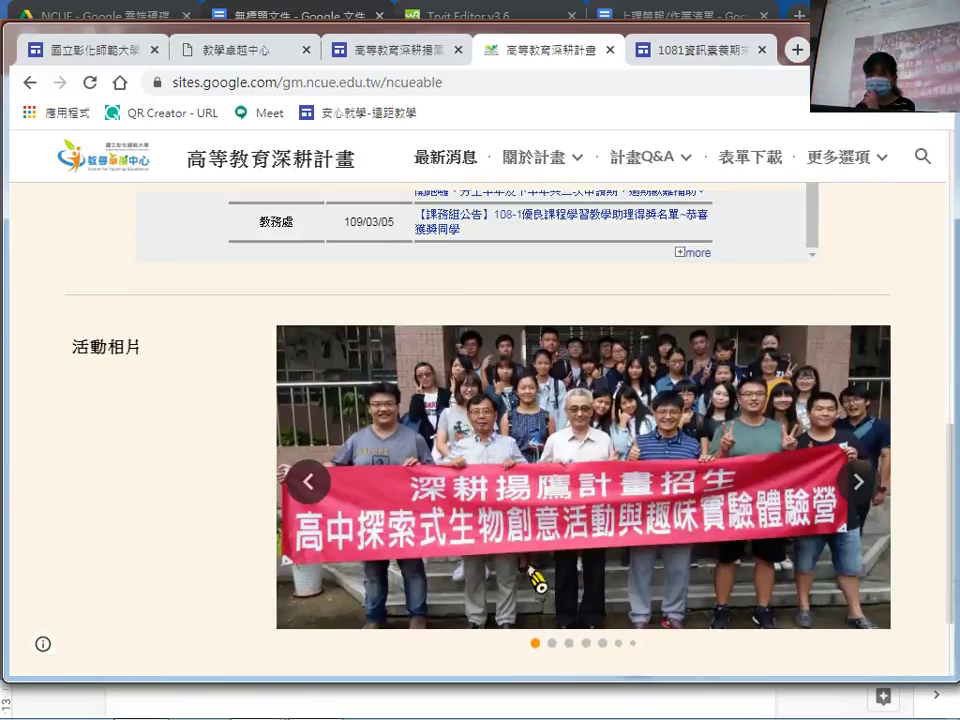
scroll(536, 574, up, 6)
Switch to the PowerPoint presentation and show slide 4, Google Sites 編輯觀念.
click(316, 702)
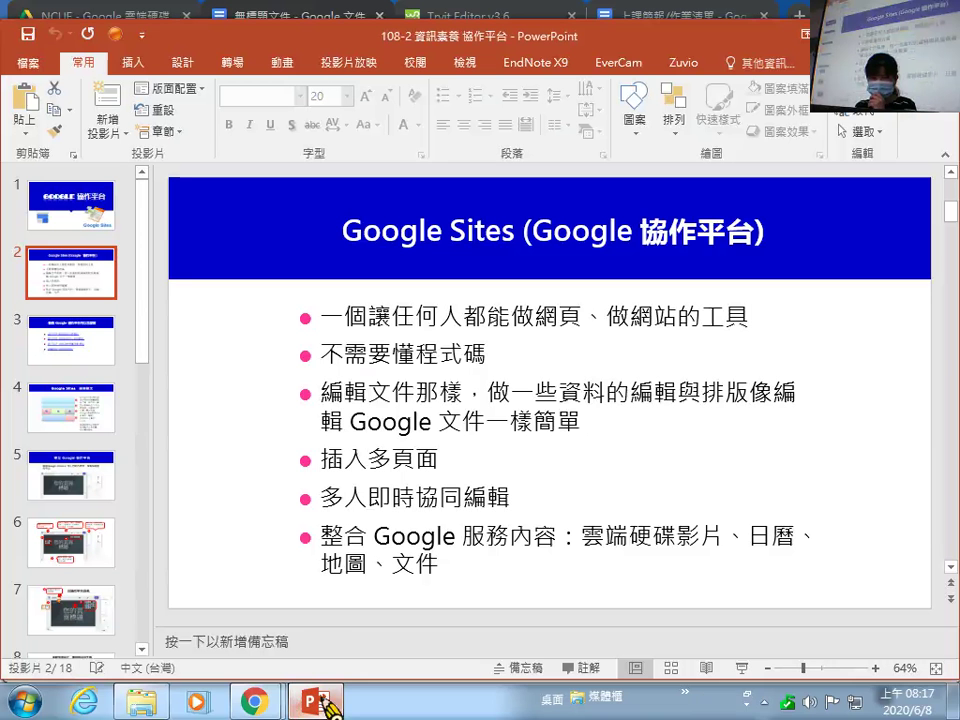
click(96, 430)
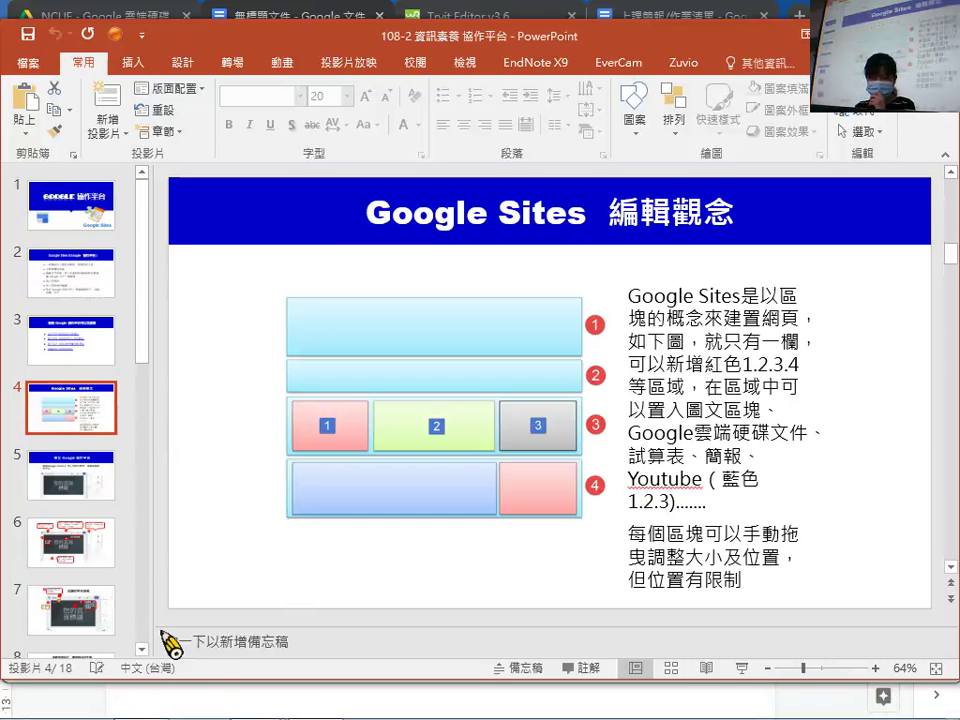
Switch back to the Chrome window with Google Drive and open the teacher's personal Google Sites file from My Drive.
mouse_move(280, 705)
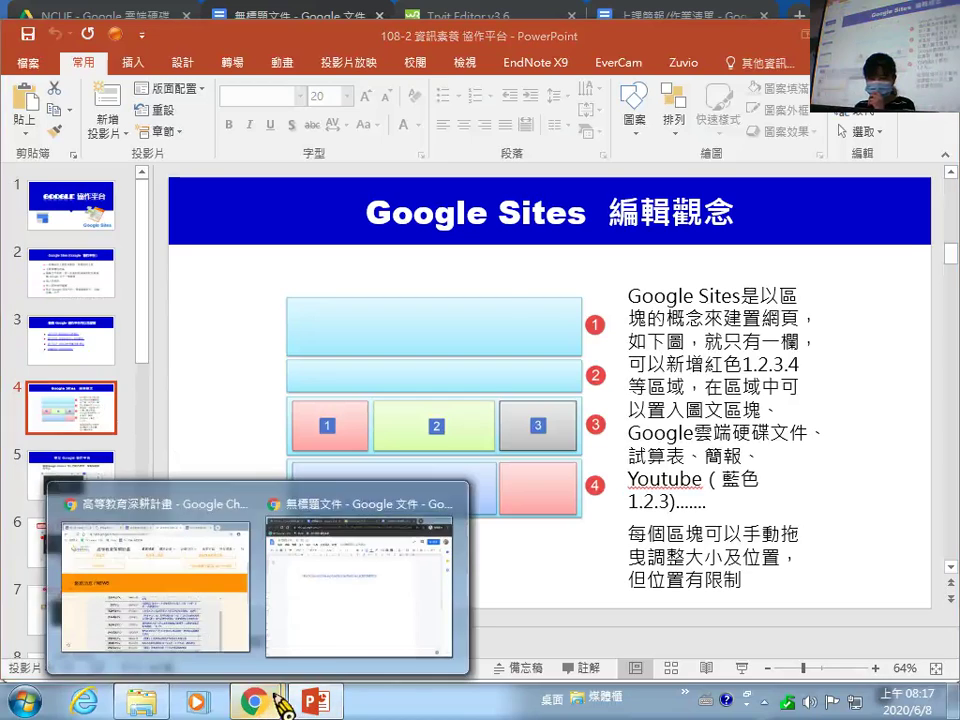
click(323, 645)
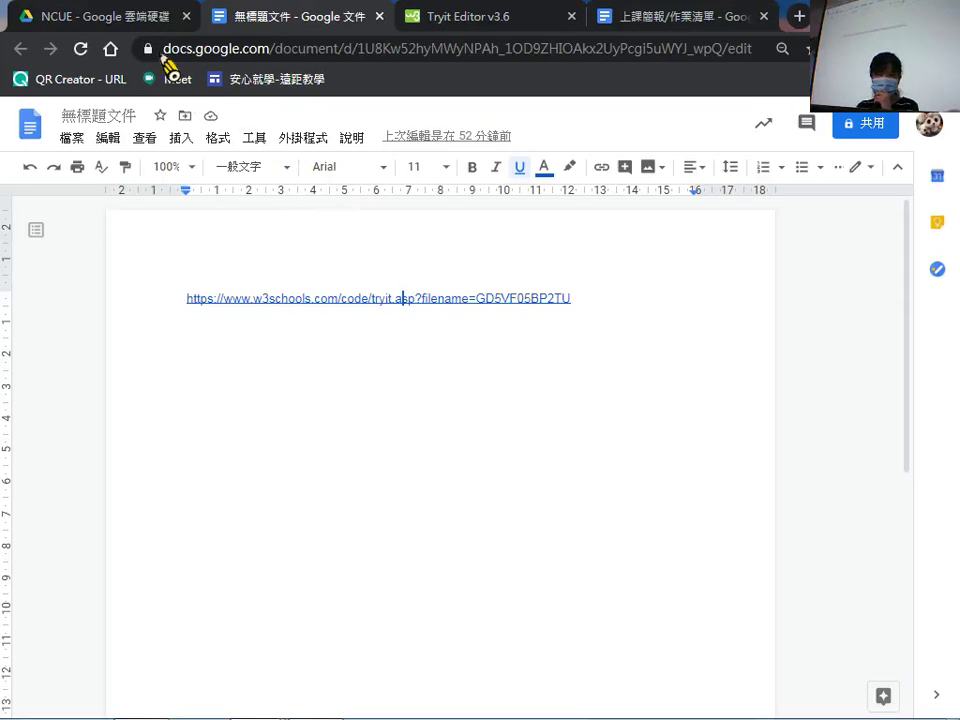
click(156, 17)
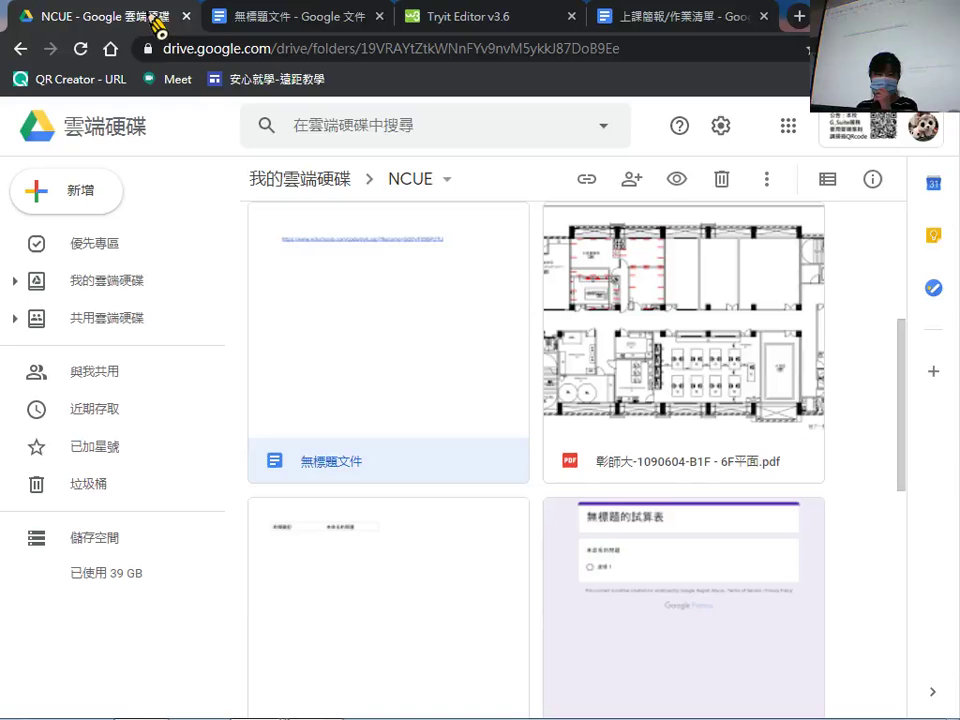
click(121, 289)
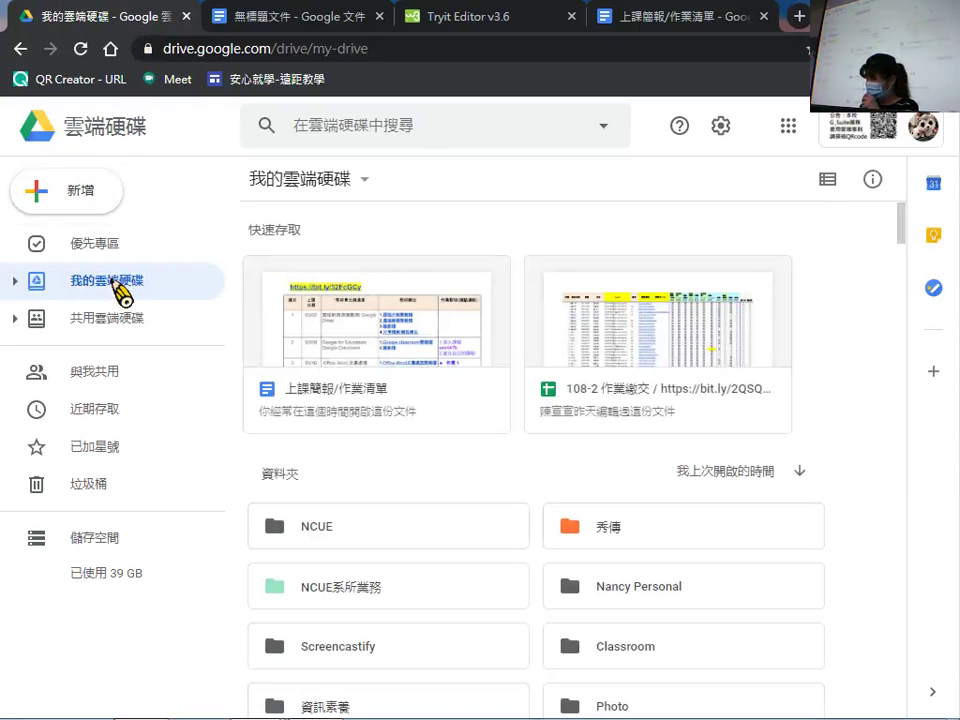
scroll(400, 400, down, 10)
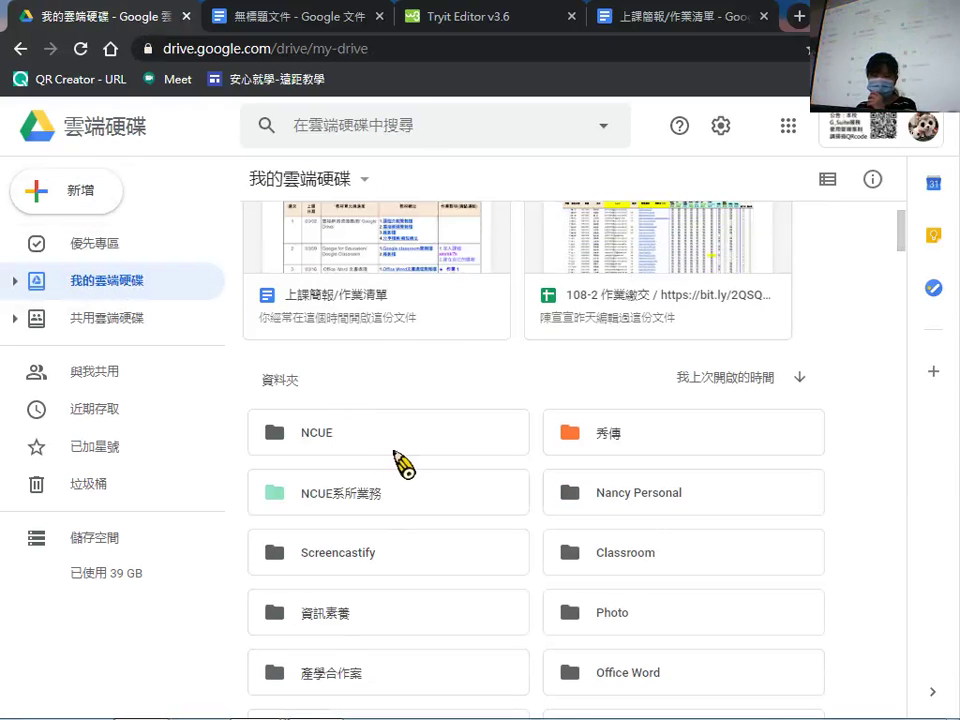
scroll(409, 516, down, 3)
scroll(409, 456, up, 3)
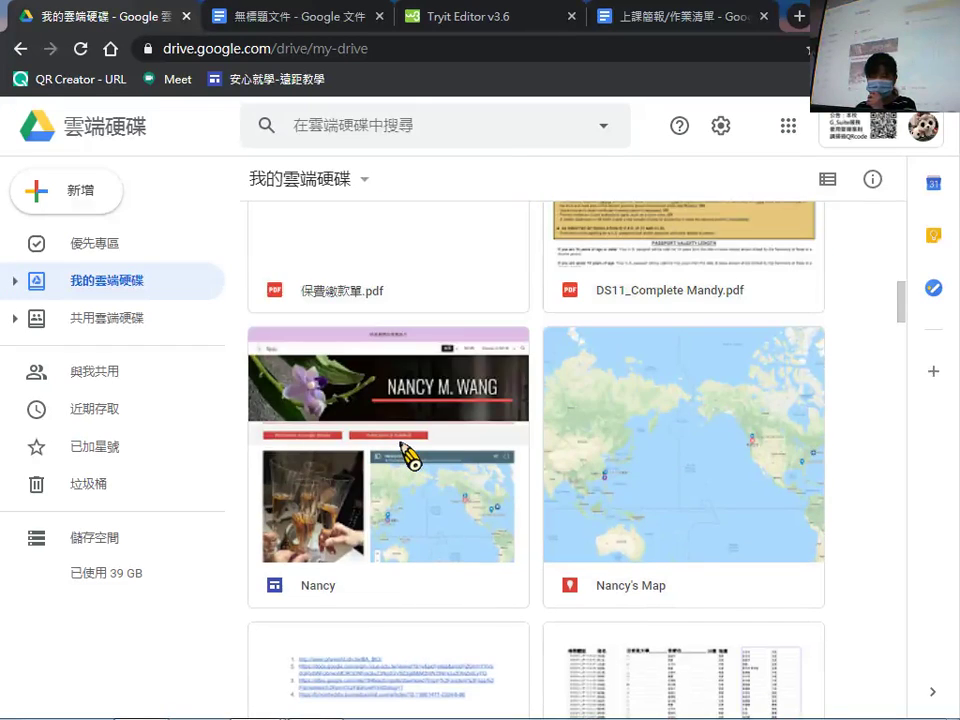
double_click(401, 444)
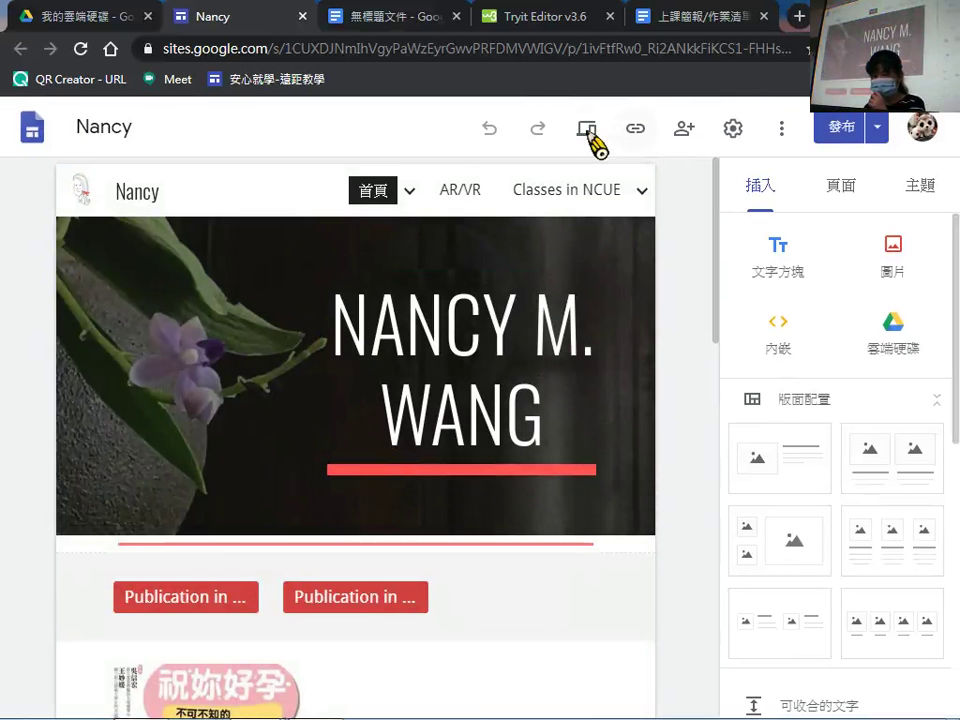
Preview the personal site and look over the embedded ThingLink images on its AR/VR page.
click(587, 138)
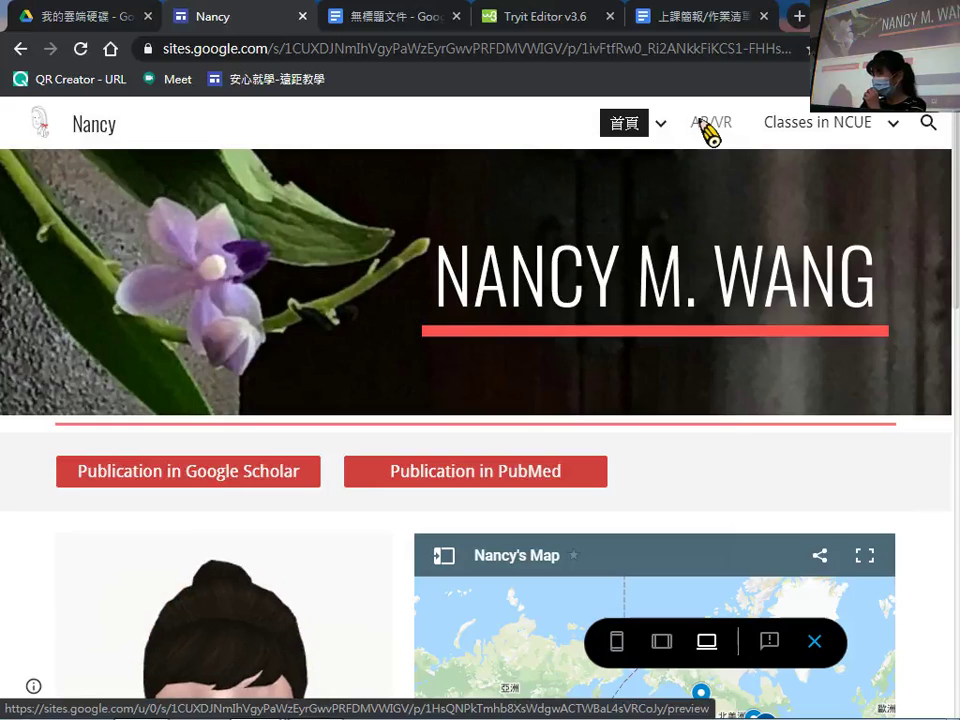
click(710, 131)
scroll(562, 526, down, 4)
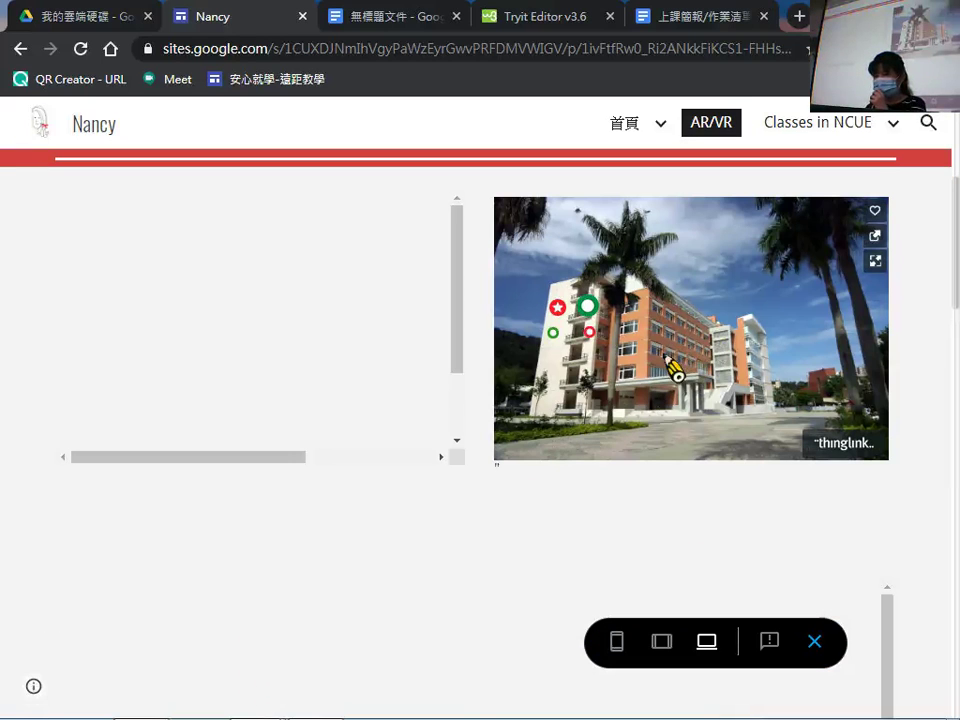
mouse_move(588, 316)
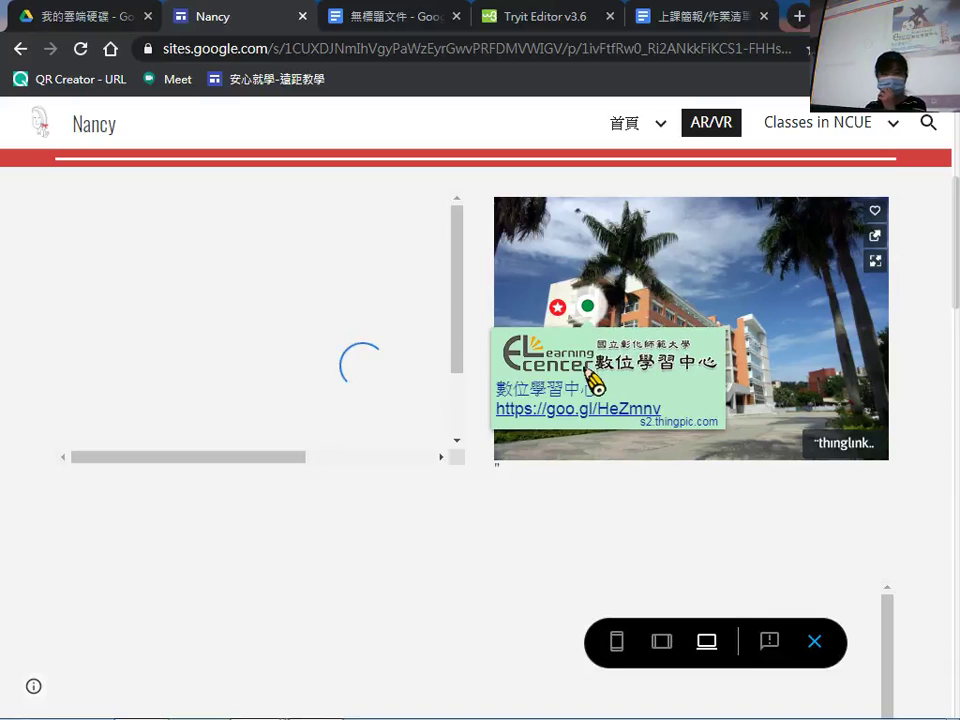
scroll(605, 375, up, 4)
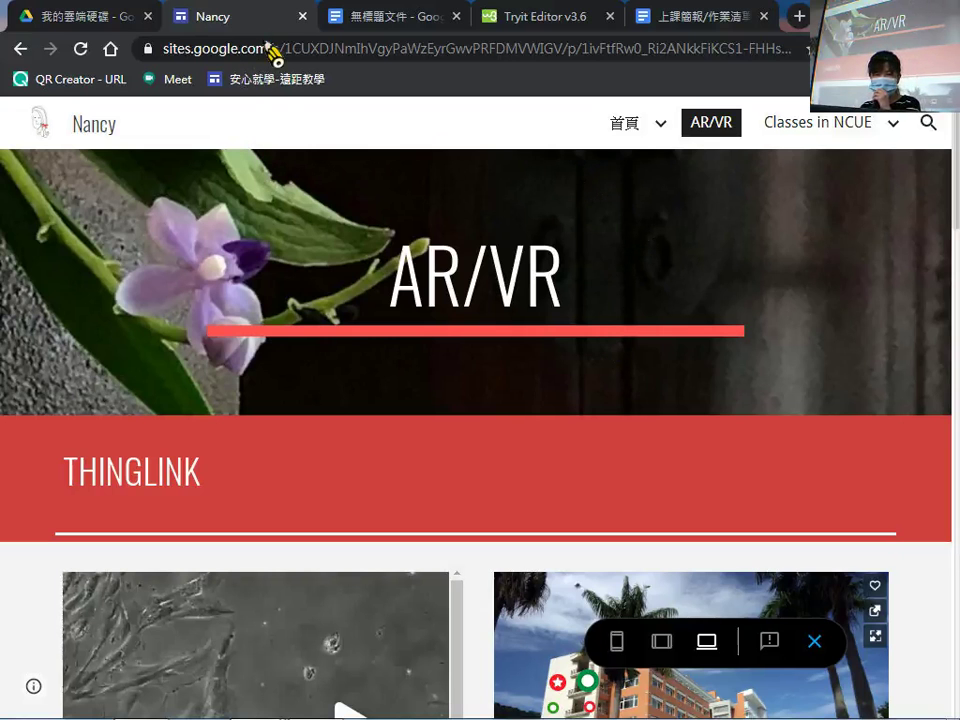
scroll(664, 439, down, 10)
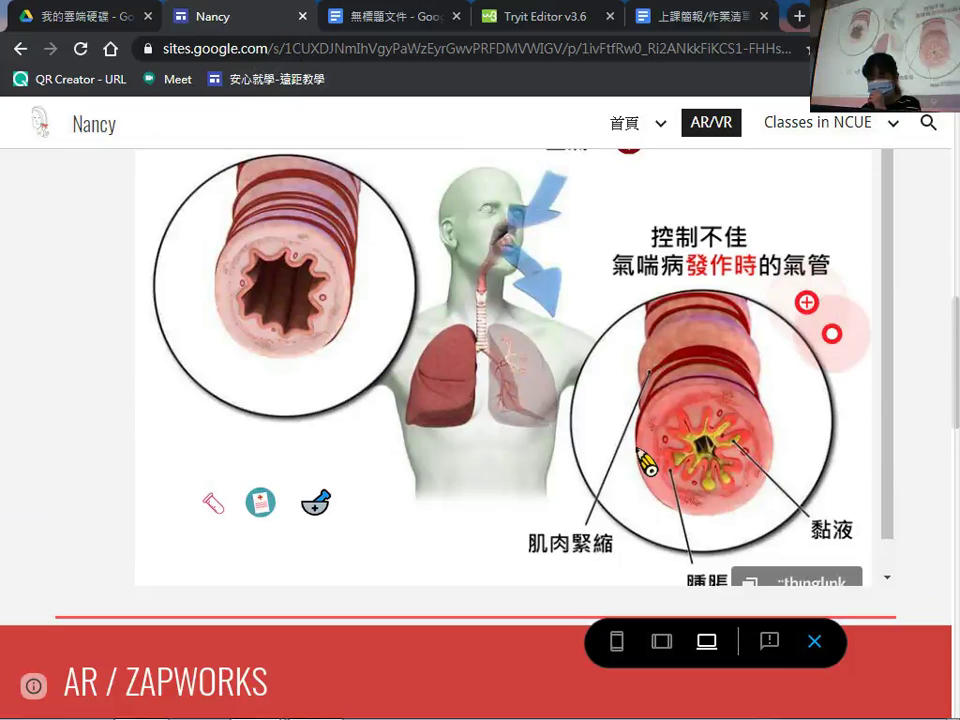
Open the new version of Google Sites, starting from the Google apps in Drive, and create a blank site.
click(108, 22)
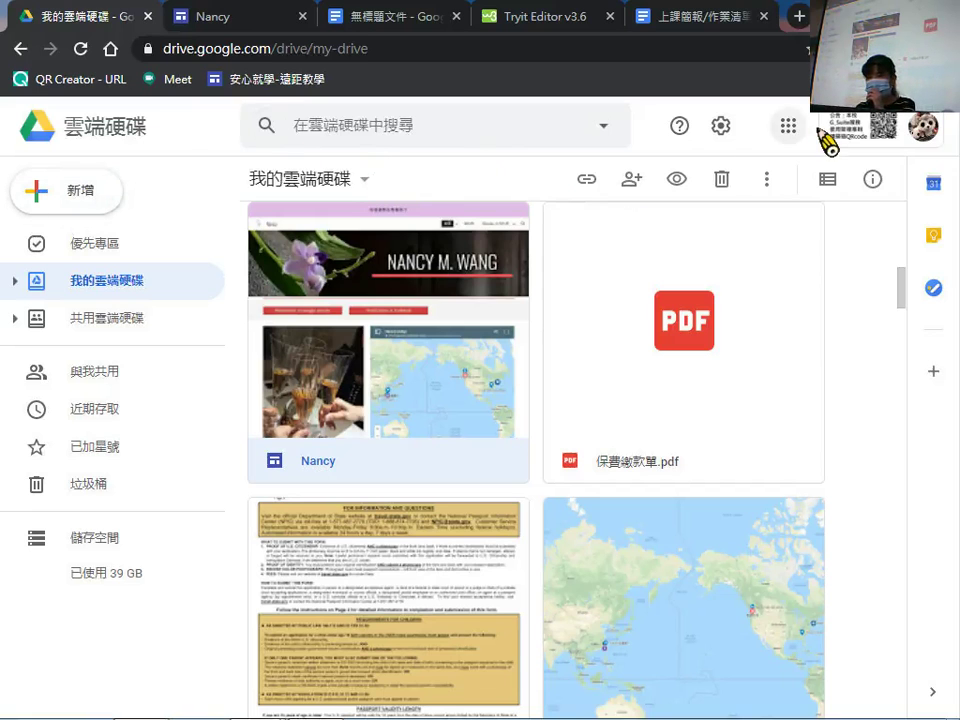
click(795, 133)
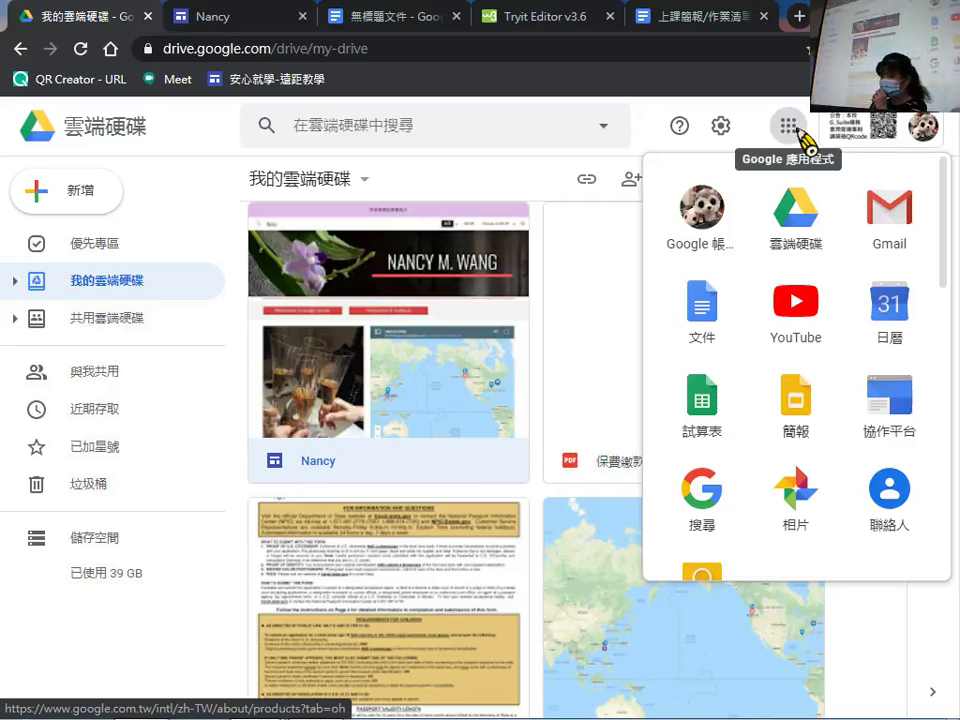
scroll(836, 240, down, 2)
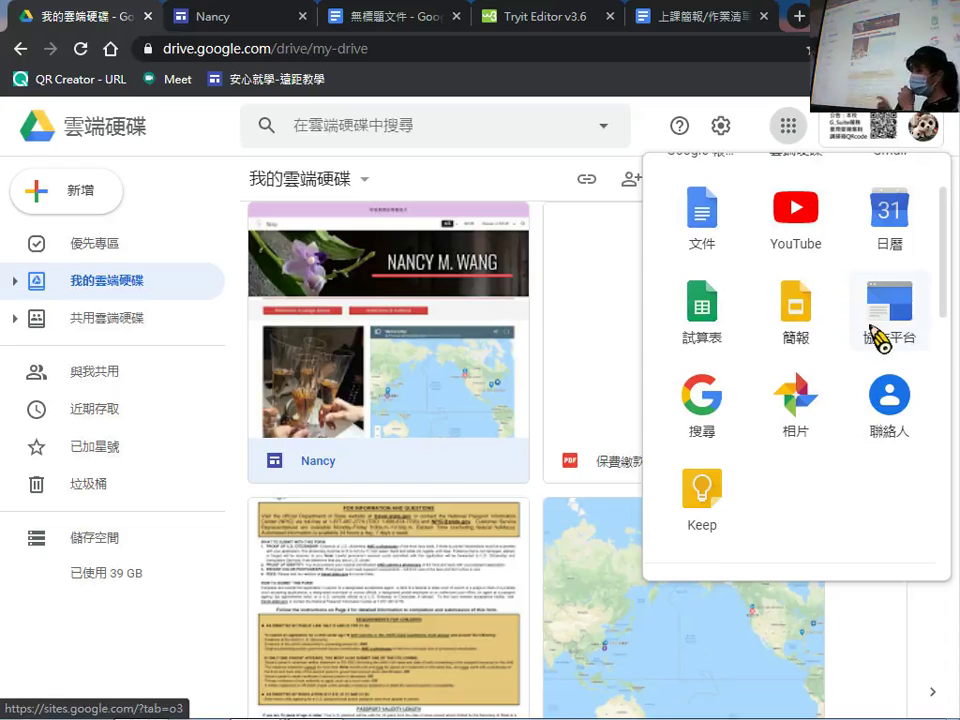
click(896, 326)
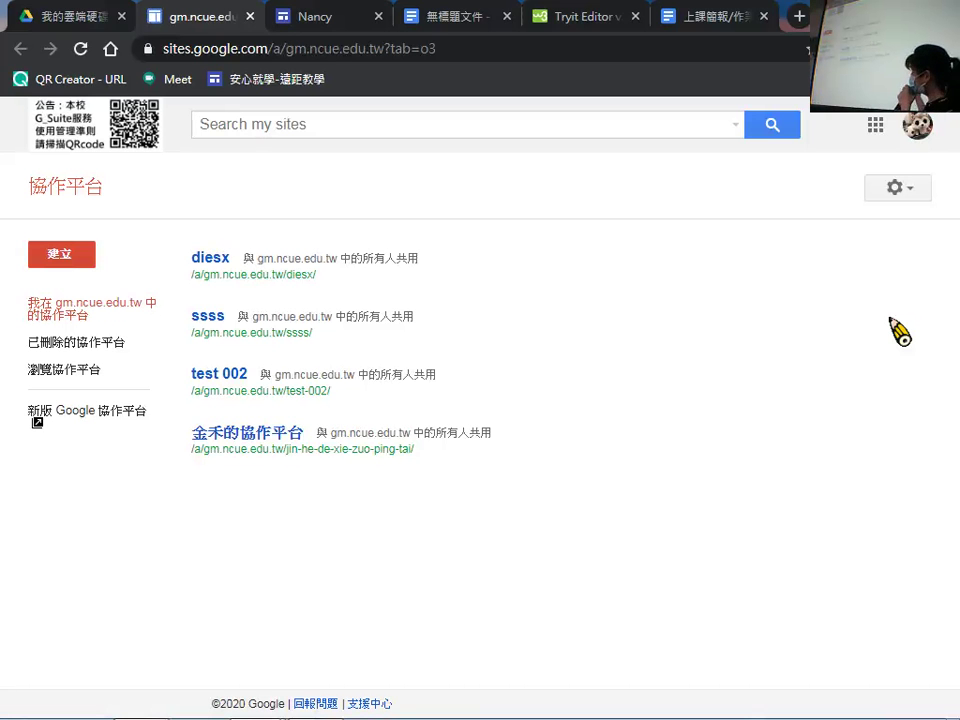
click(66, 411)
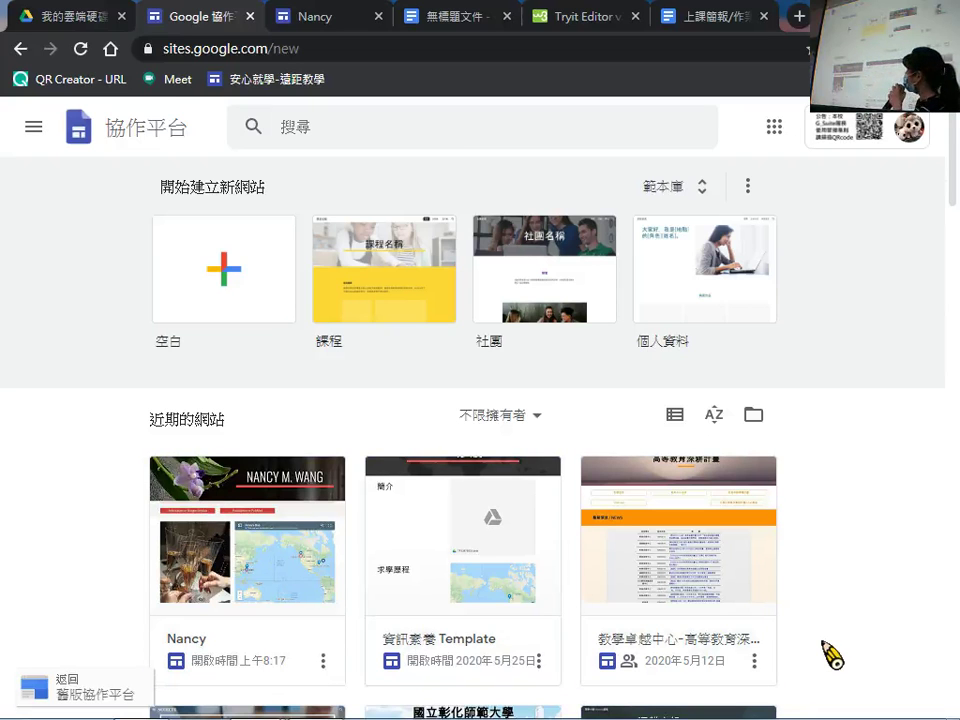
click(252, 288)
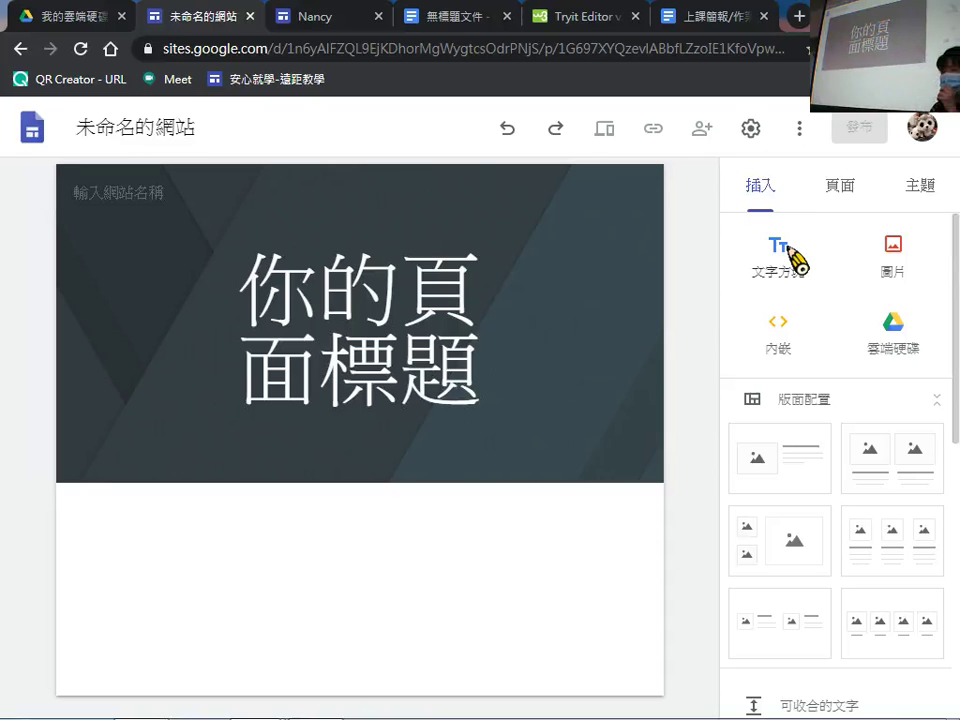
Replace the placeholder page title in the header with the teacher's first name.
mouse_move(598, 274)
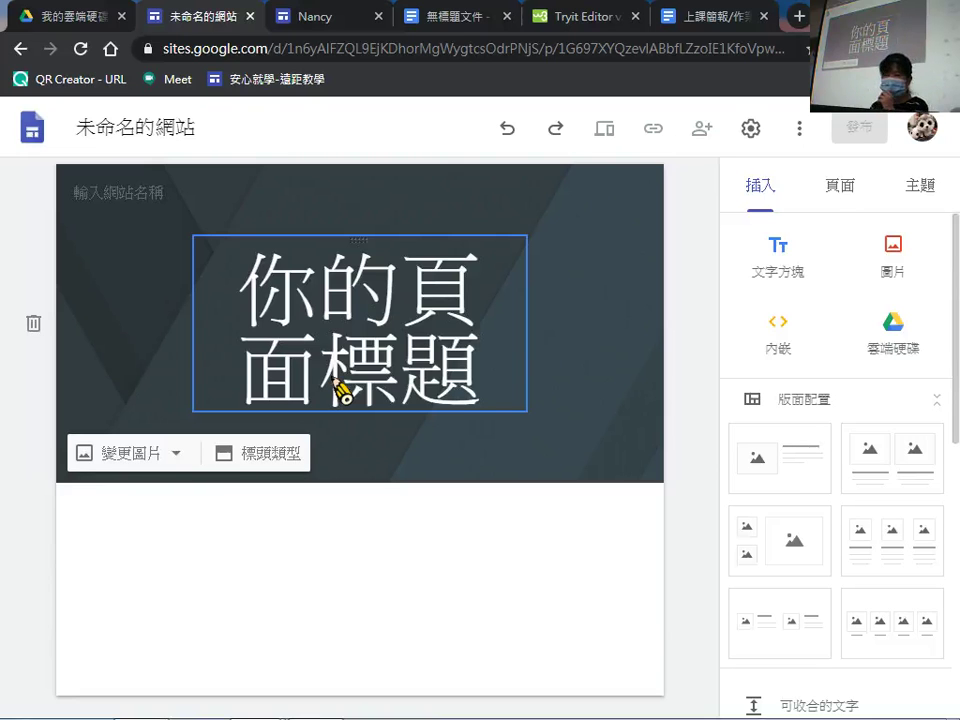
click(411, 331)
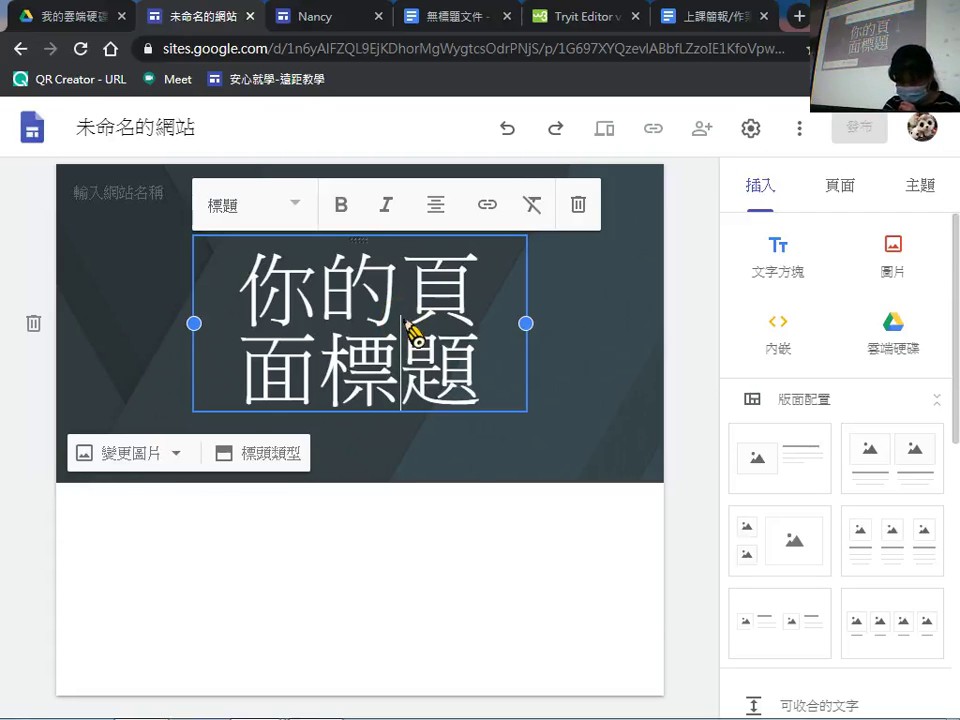
text(N)
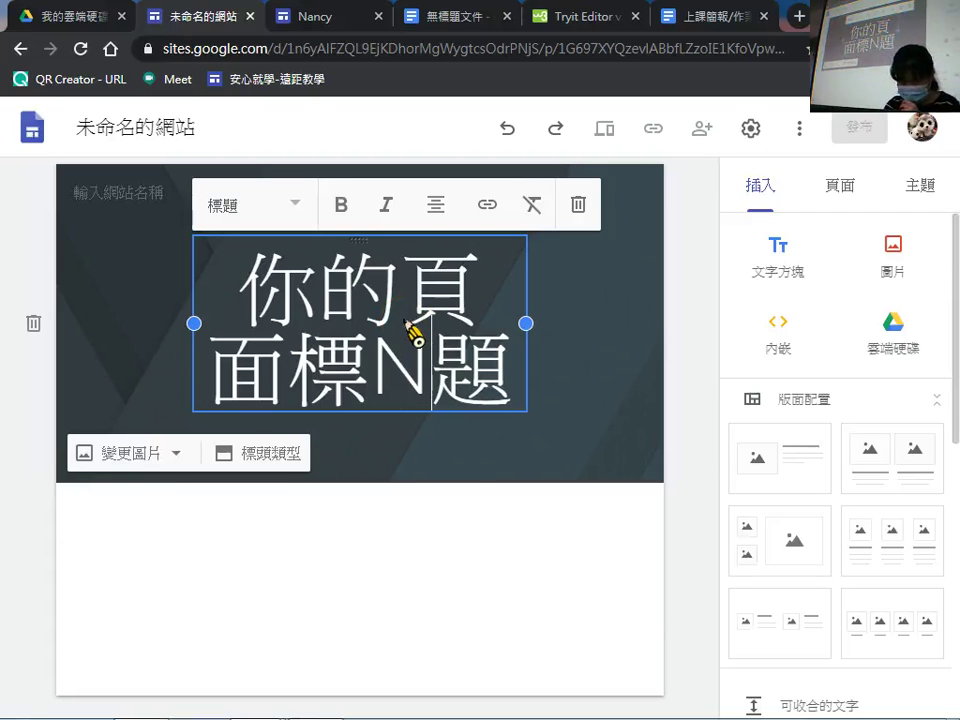
click(513, 348)
triple_click(403, 342)
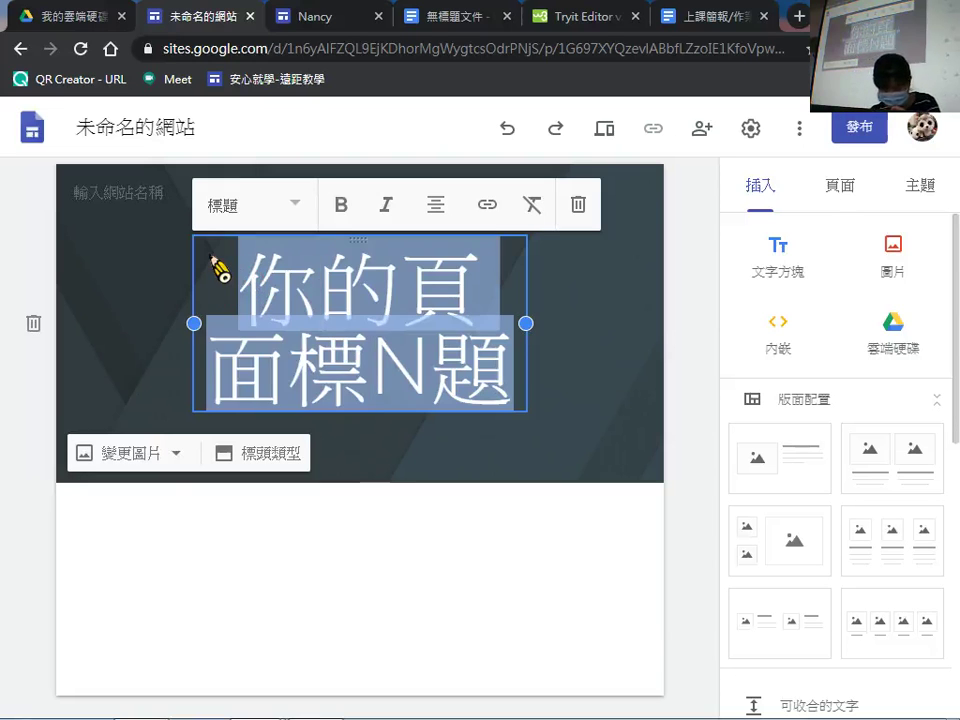
text(Nanc)
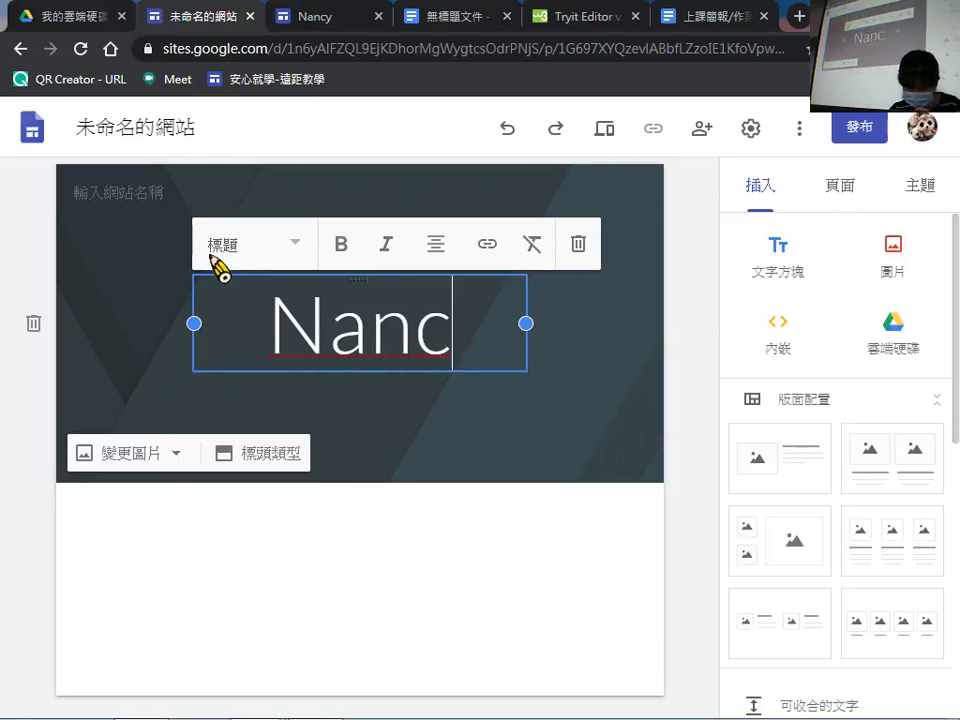
text(y)
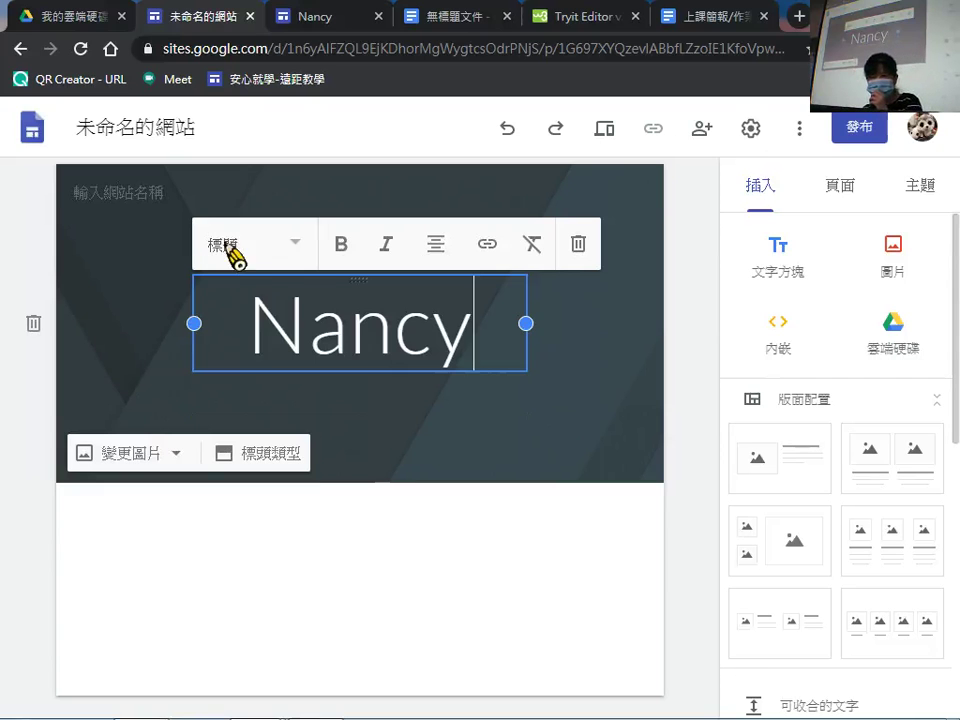
Try the 子標題 text style on the page title and restore the large 標題 style.
click(296, 246)
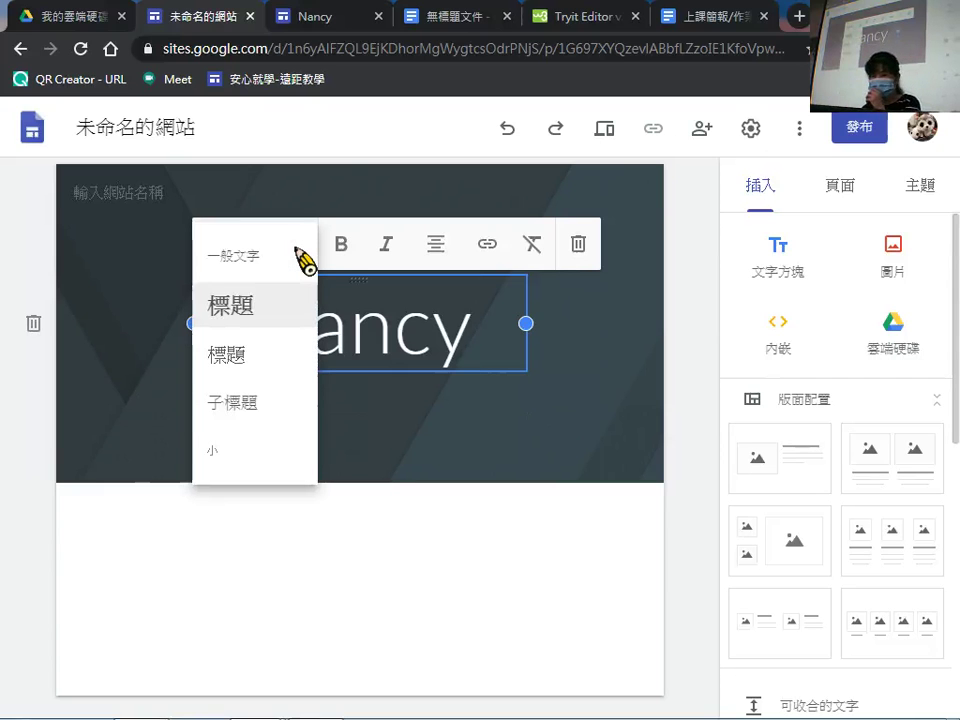
click(234, 404)
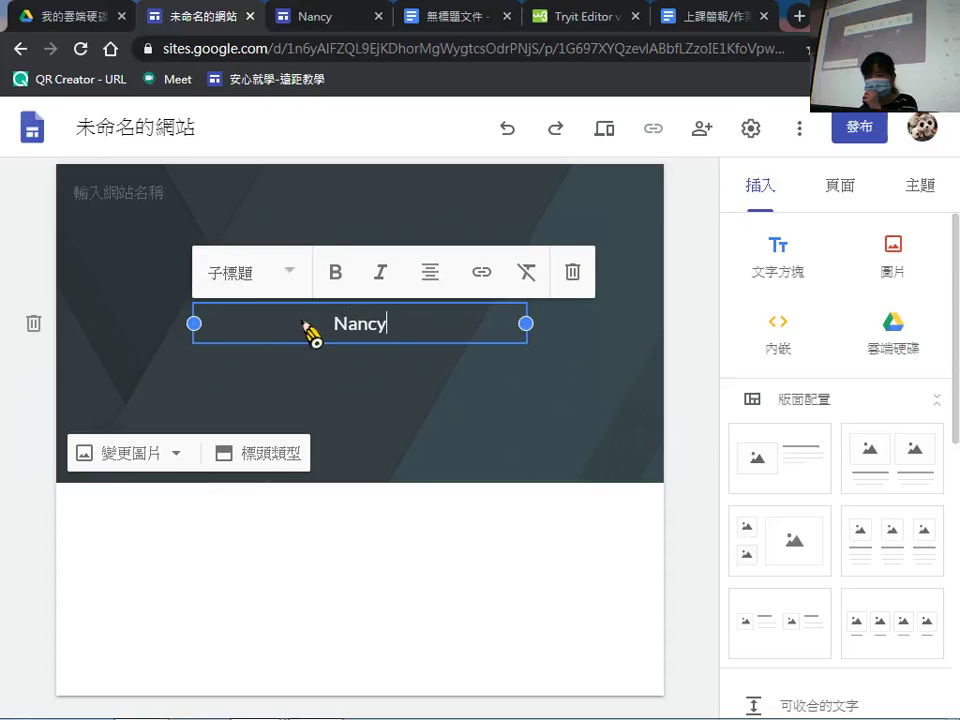
click(289, 272)
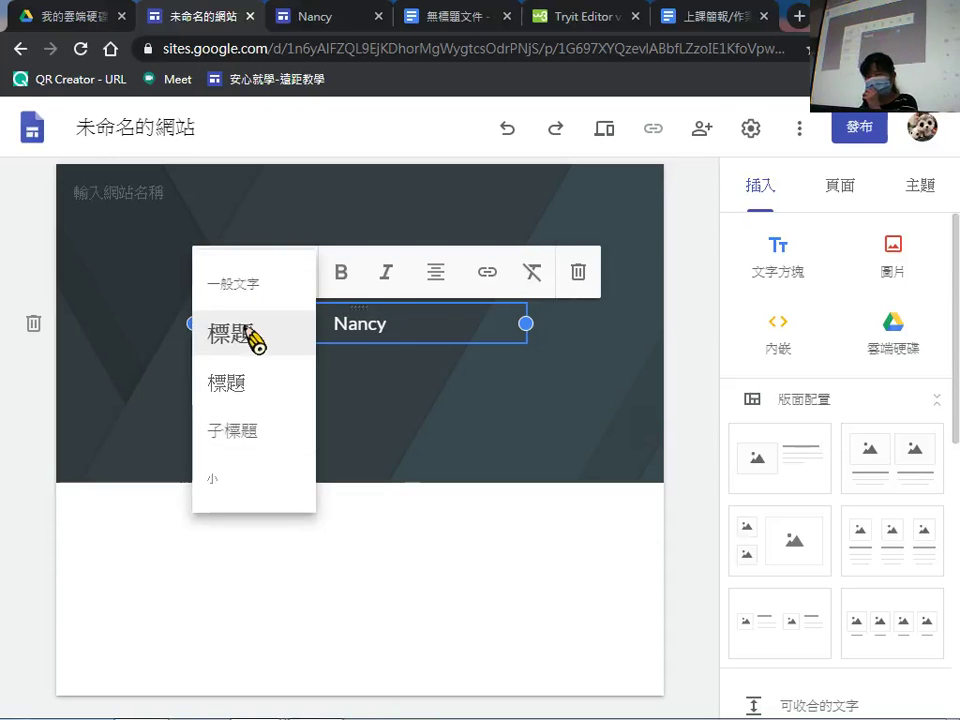
click(248, 333)
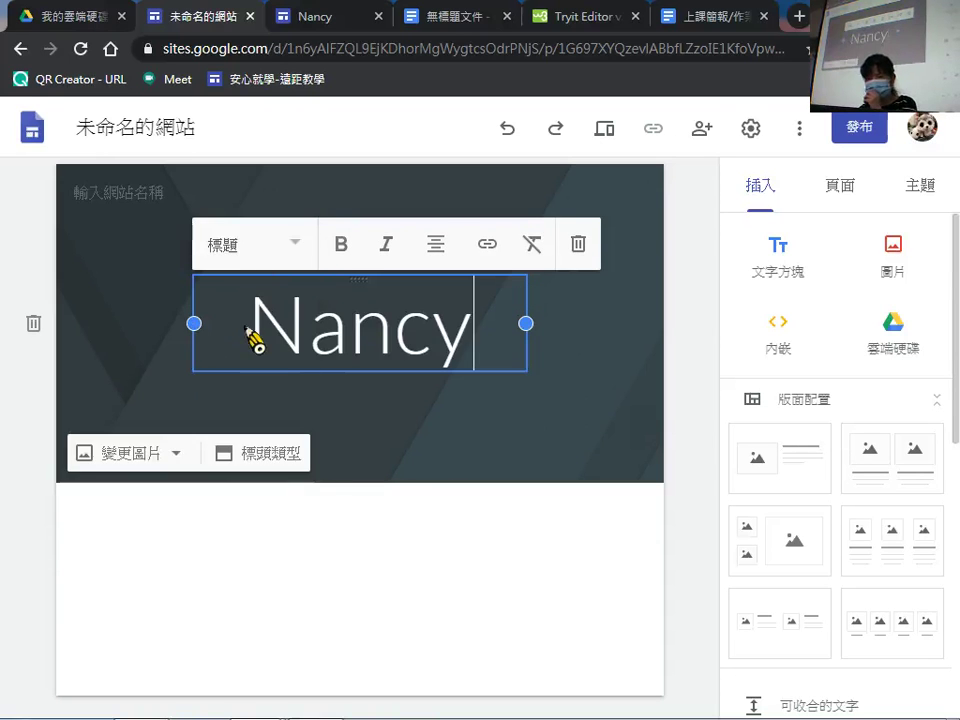
click(300, 250)
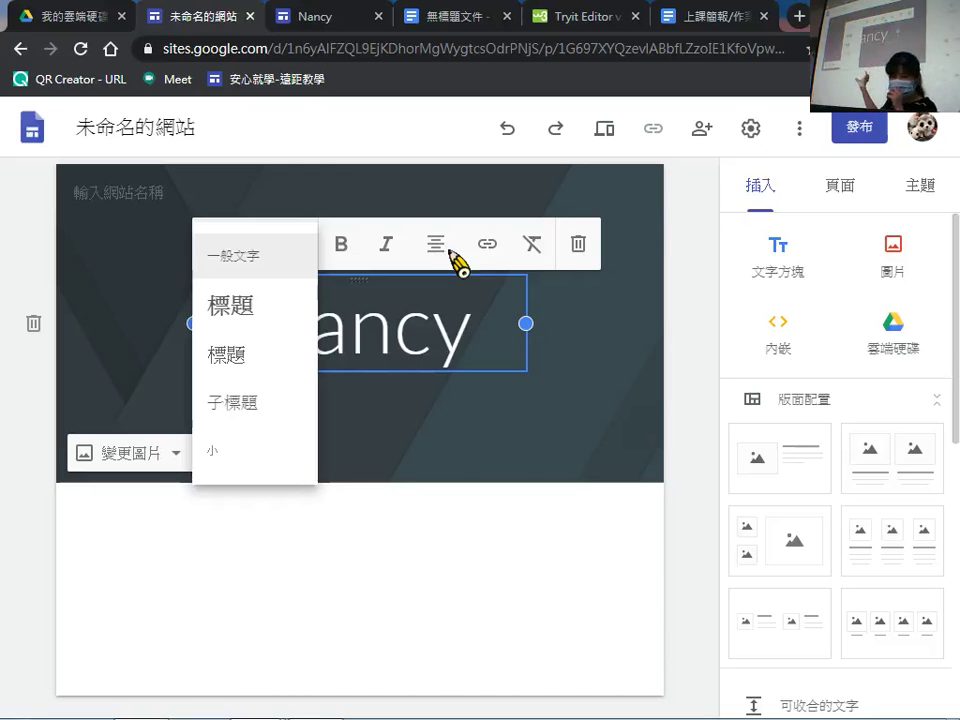
click(392, 210)
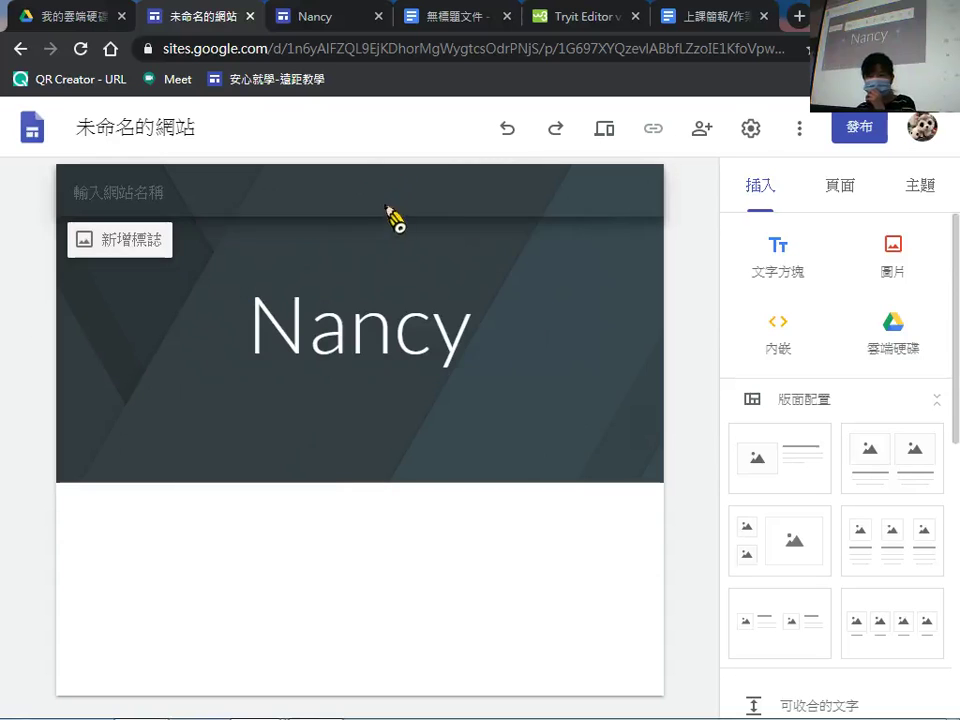
click(326, 334)
click(557, 369)
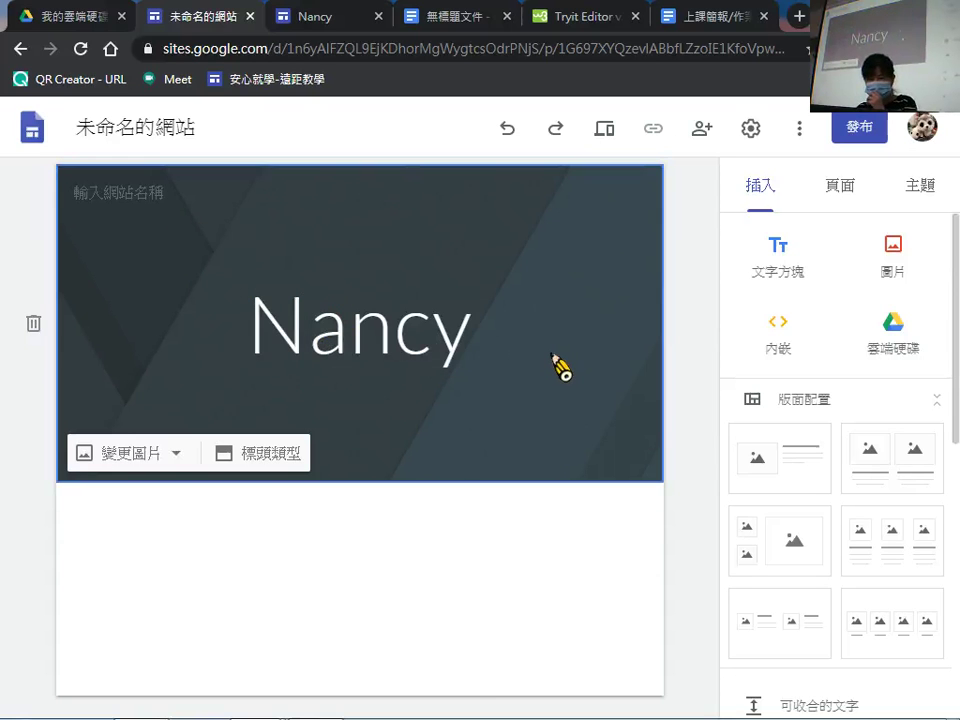
Go to the Sites home page and reopen the untitled site from the recent sites.
click(113, 140)
double_click(113, 140)
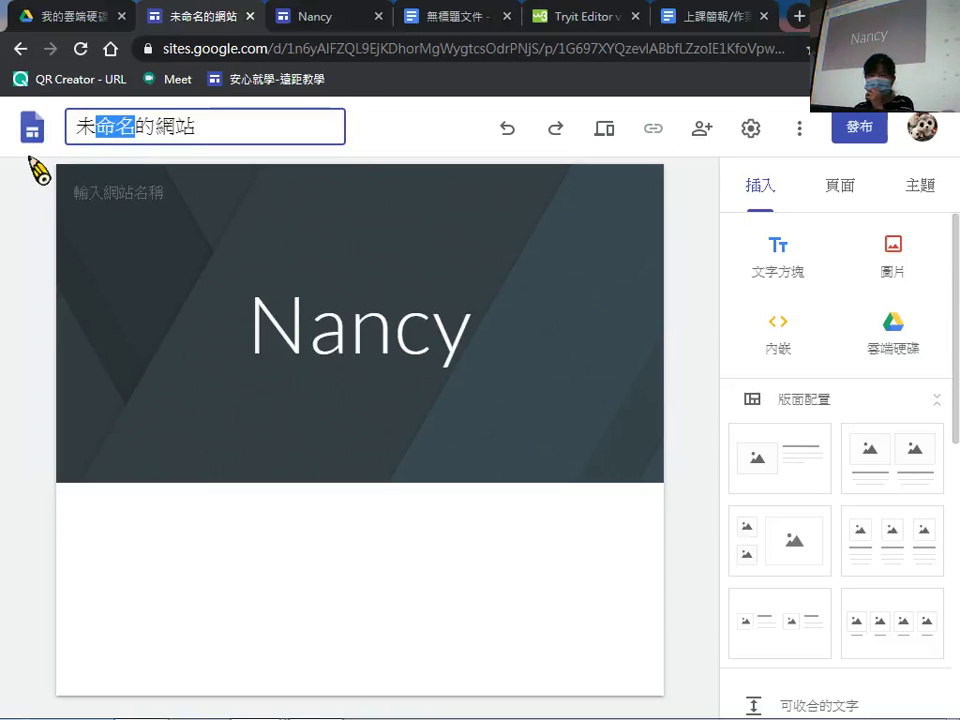
click(32, 135)
click(93, 142)
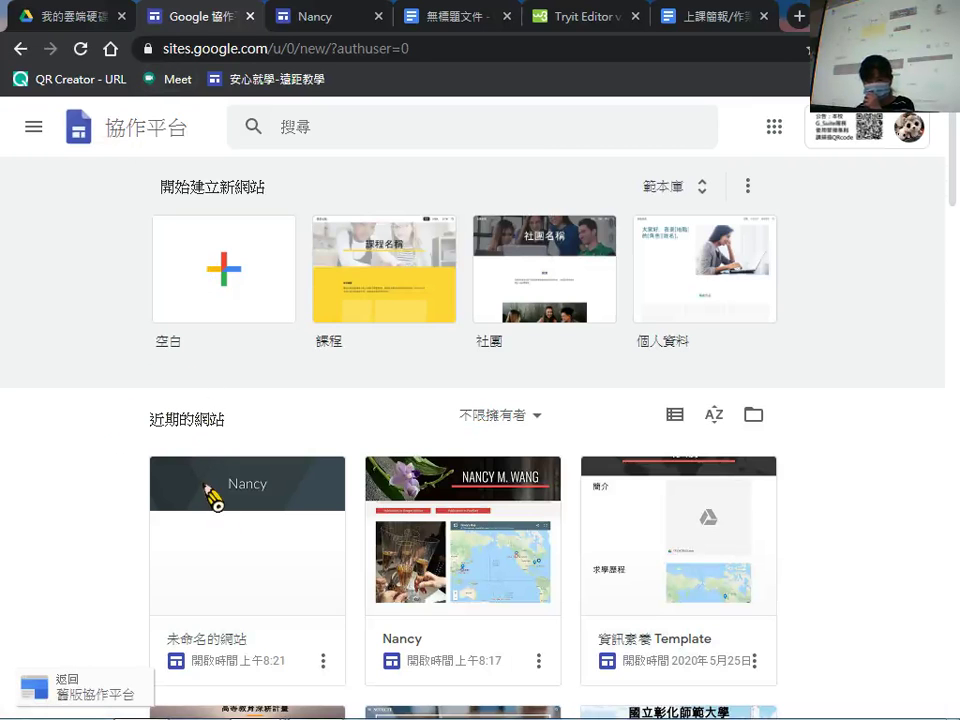
click(240, 548)
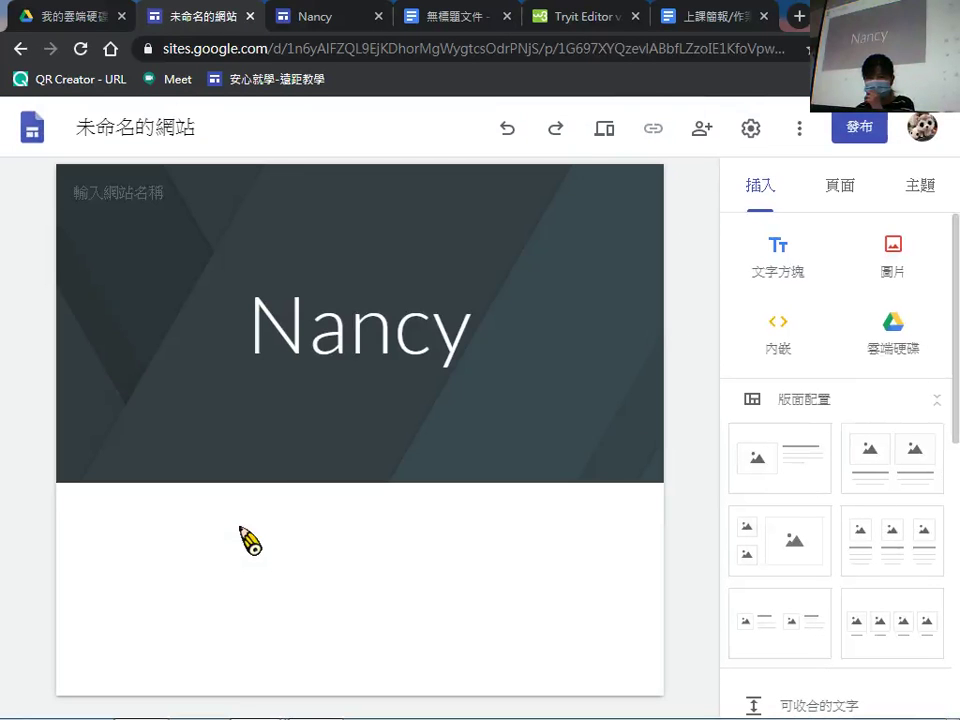
click(272, 330)
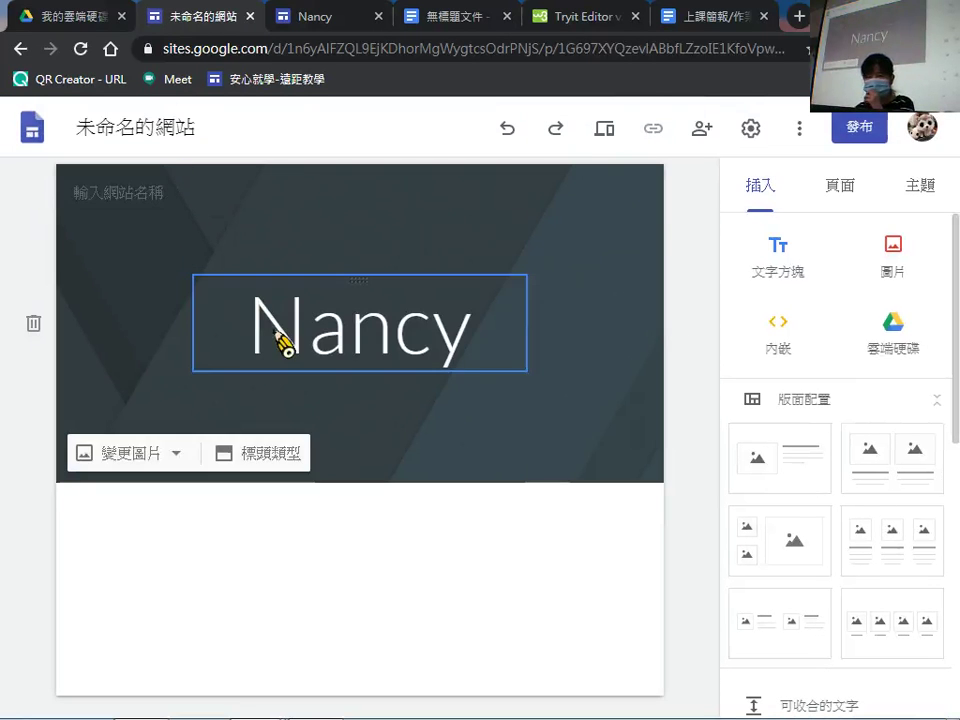
Rename the untitled site file with the teacher's first name and stay in the editor.
click(176, 120)
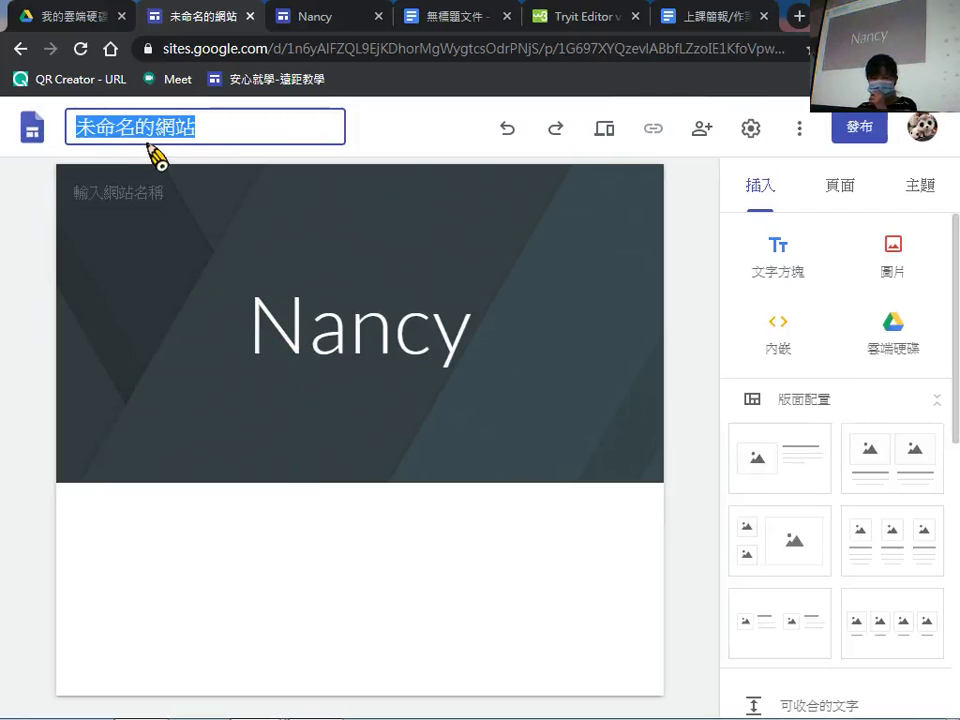
text(N)
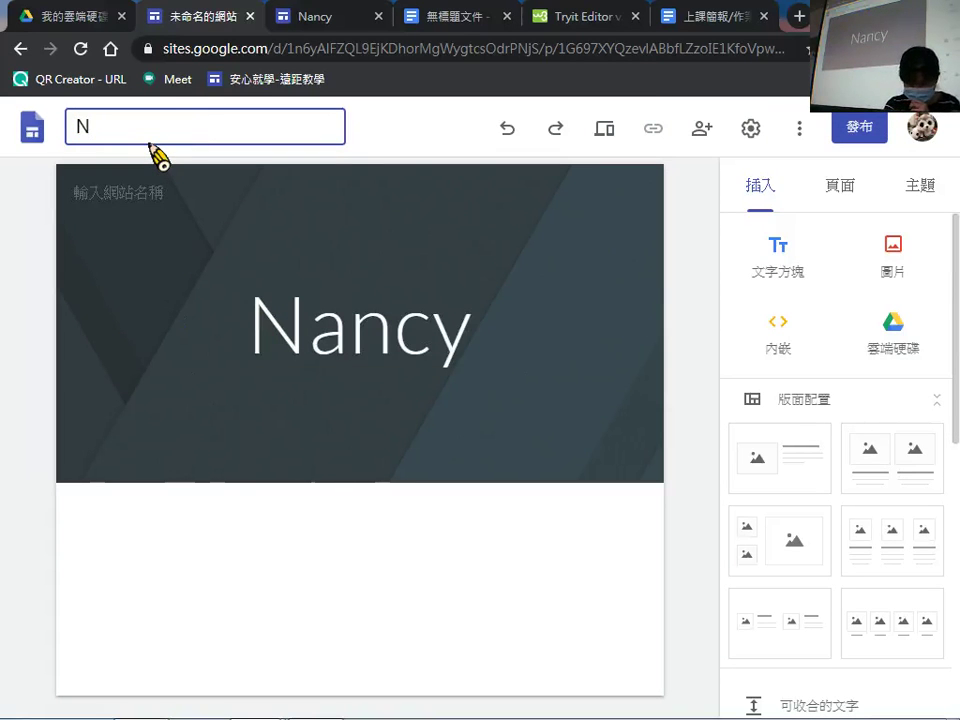
text(ancy)
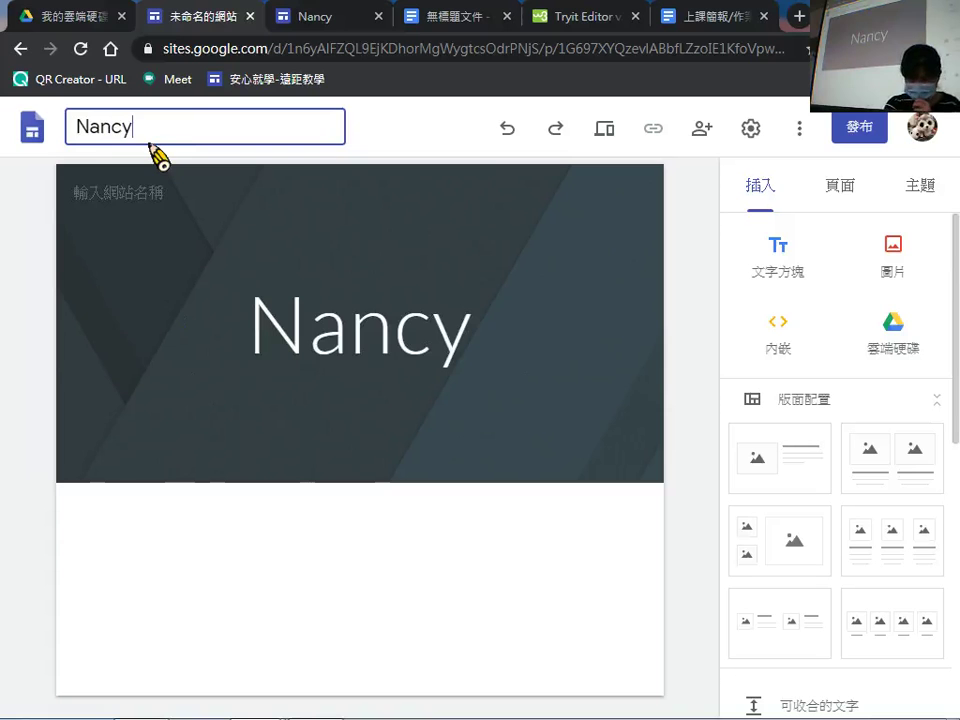
click(64, 166)
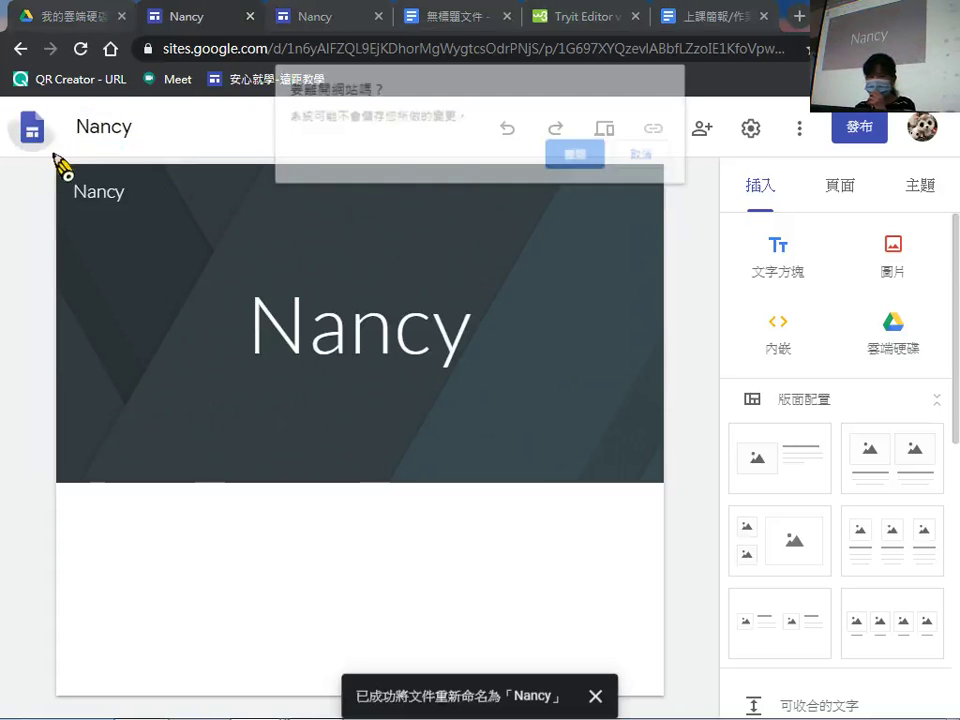
click(643, 158)
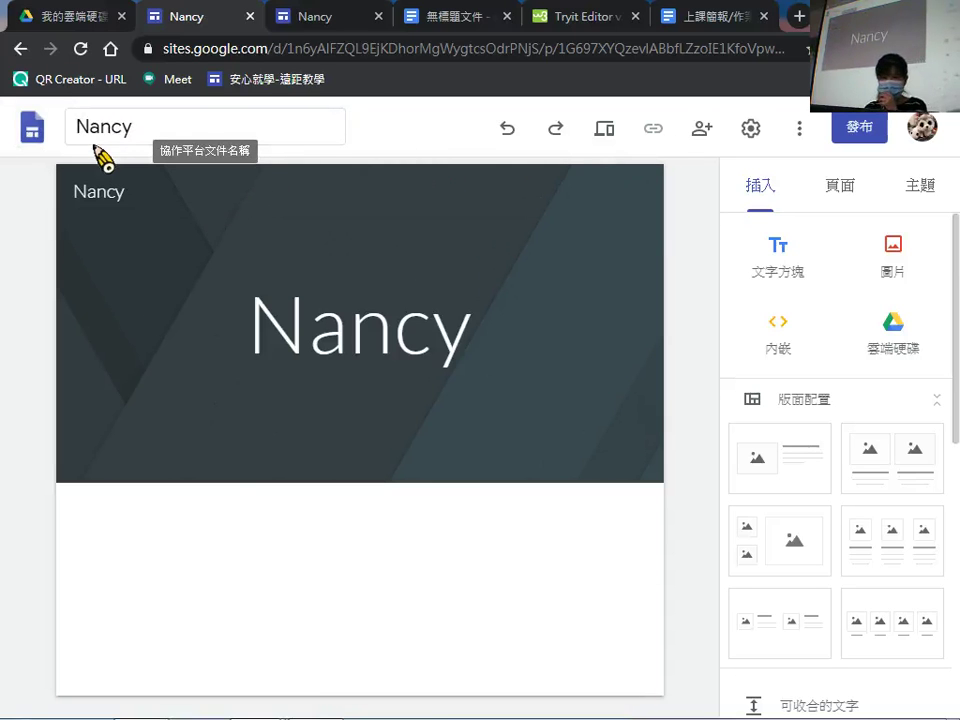
Open the 選取圖片 image picker for changing the header's background image.
mouse_move(502, 466)
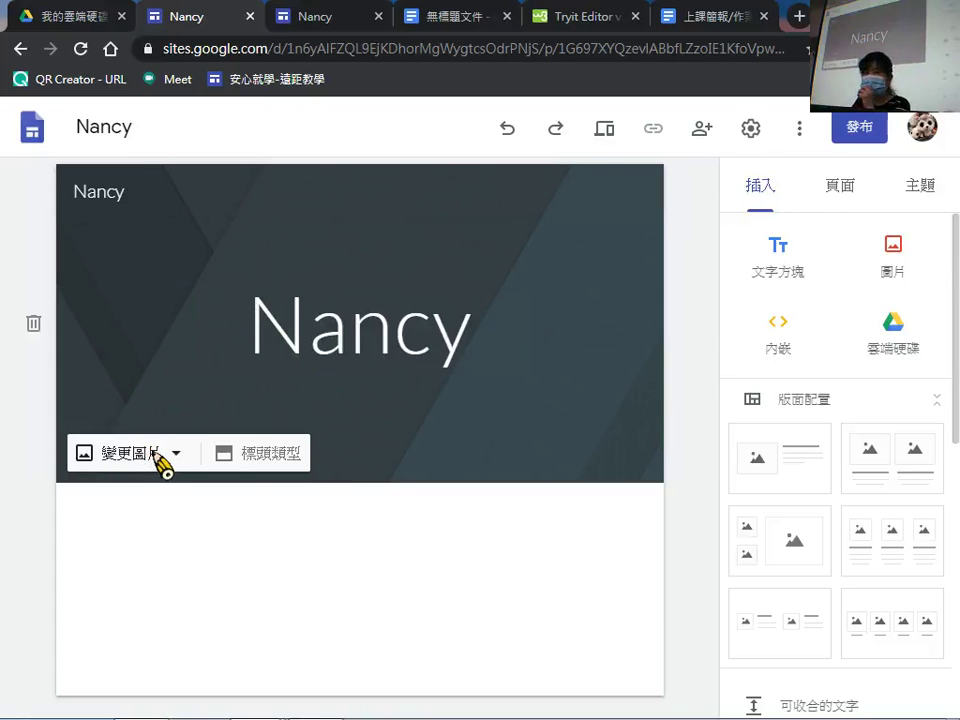
click(158, 456)
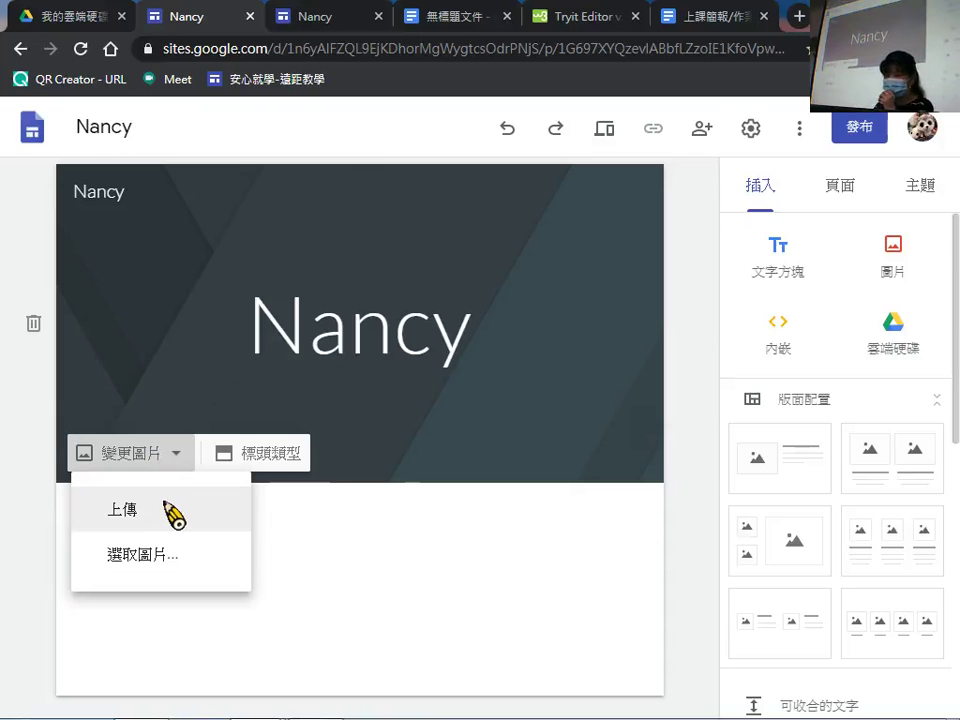
click(117, 566)
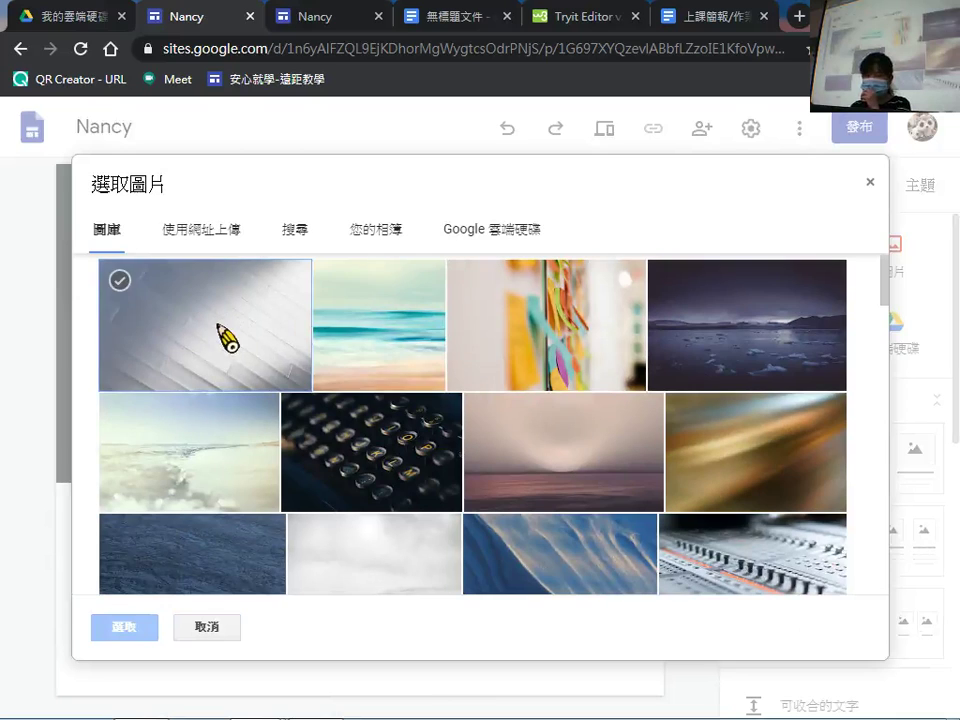
Look through the built-in gallery's photos, textures and patterns for possible header backgrounds.
click(225, 336)
click(424, 360)
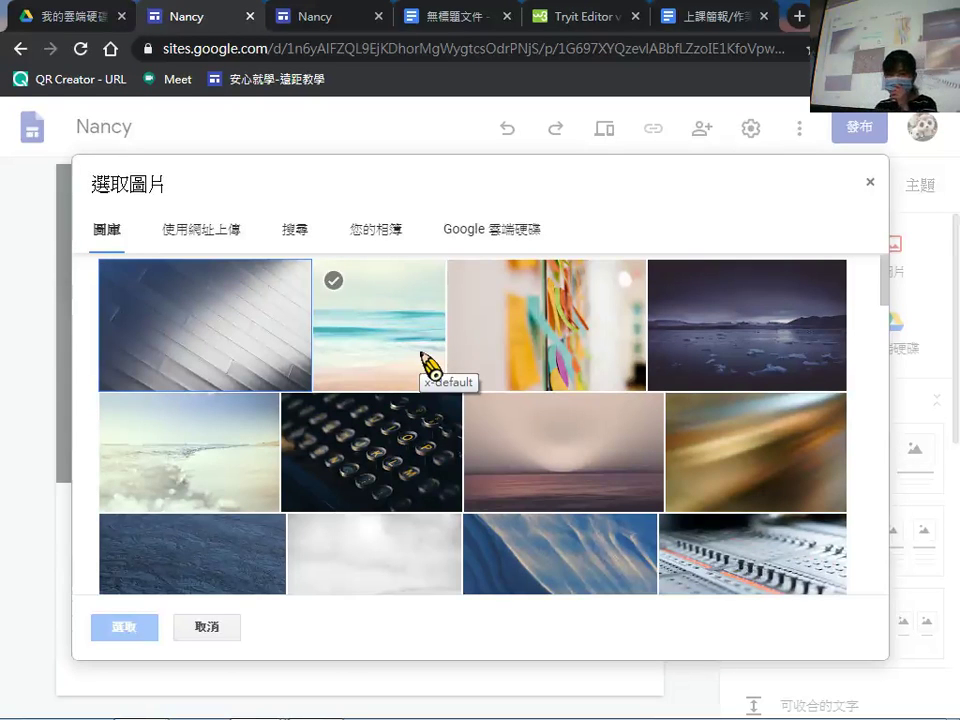
scroll(332, 394, down, 15)
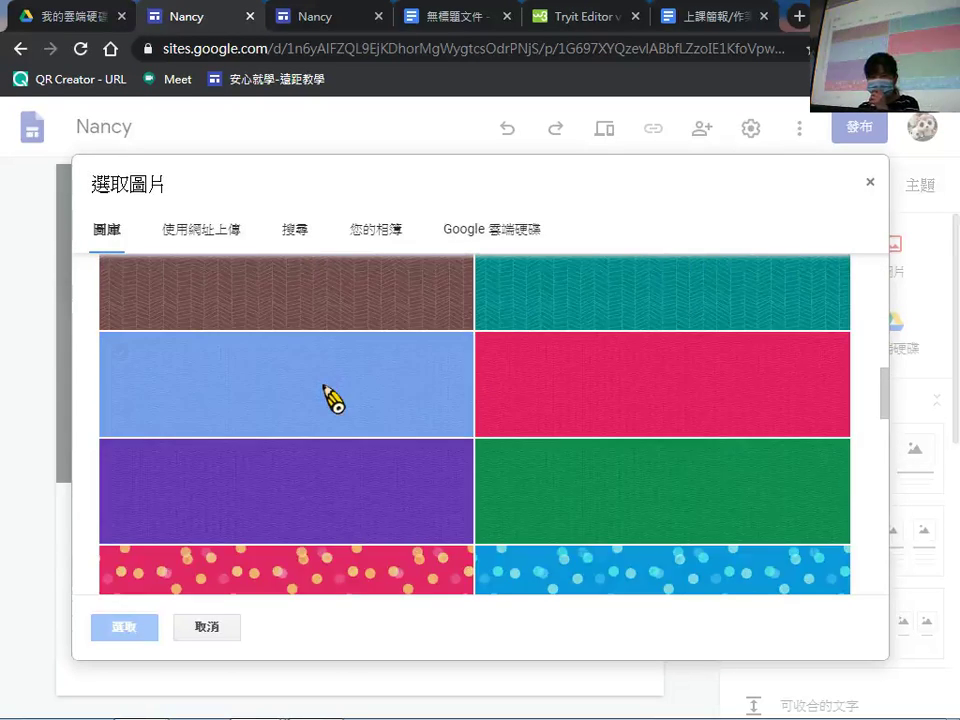
scroll(332, 408, up, 10)
scroll(332, 407, down, 15)
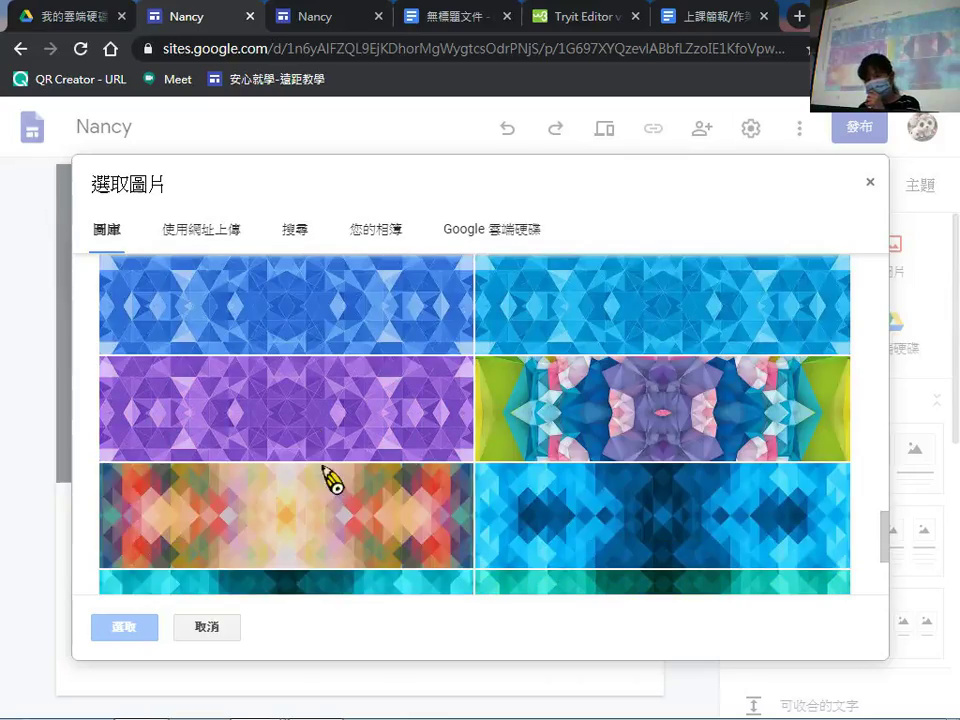
scroll(253, 300, up, 1)
scroll(265, 275, down, 10)
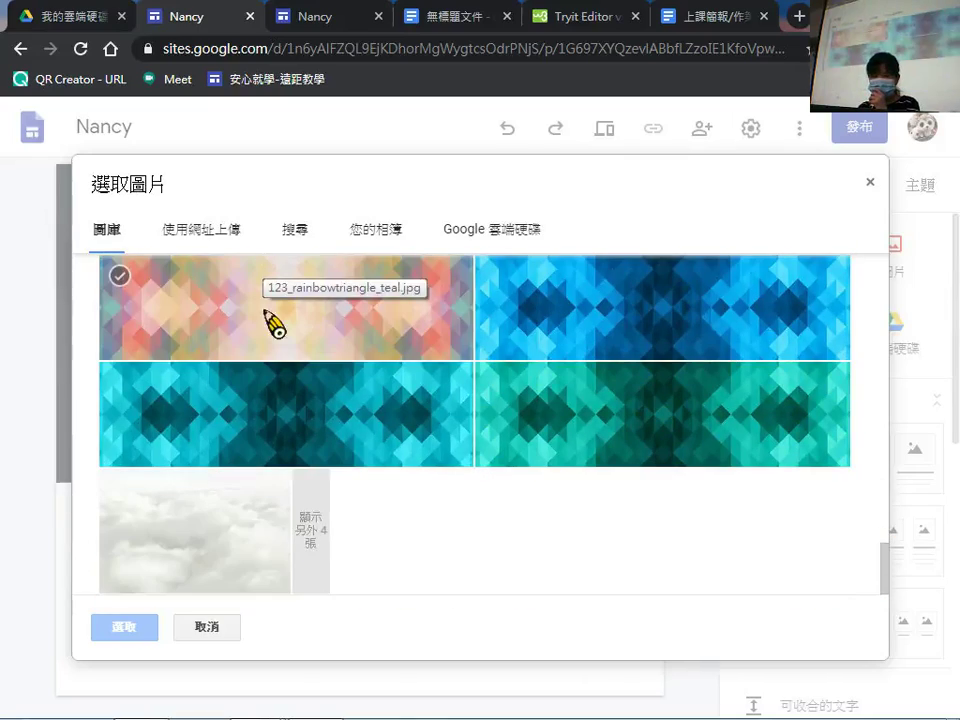
scroll(275, 330, up, 10)
scroll(275, 328, up, 15)
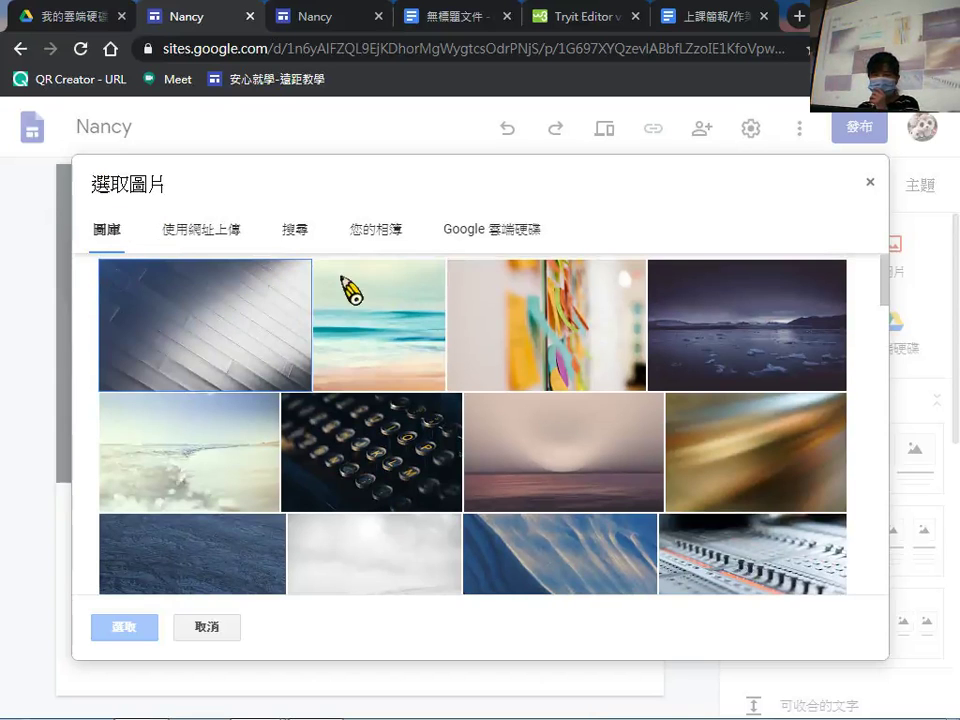
Use the blue science picture from the personal album 2019年8月11日 as the header's background image.
click(399, 237)
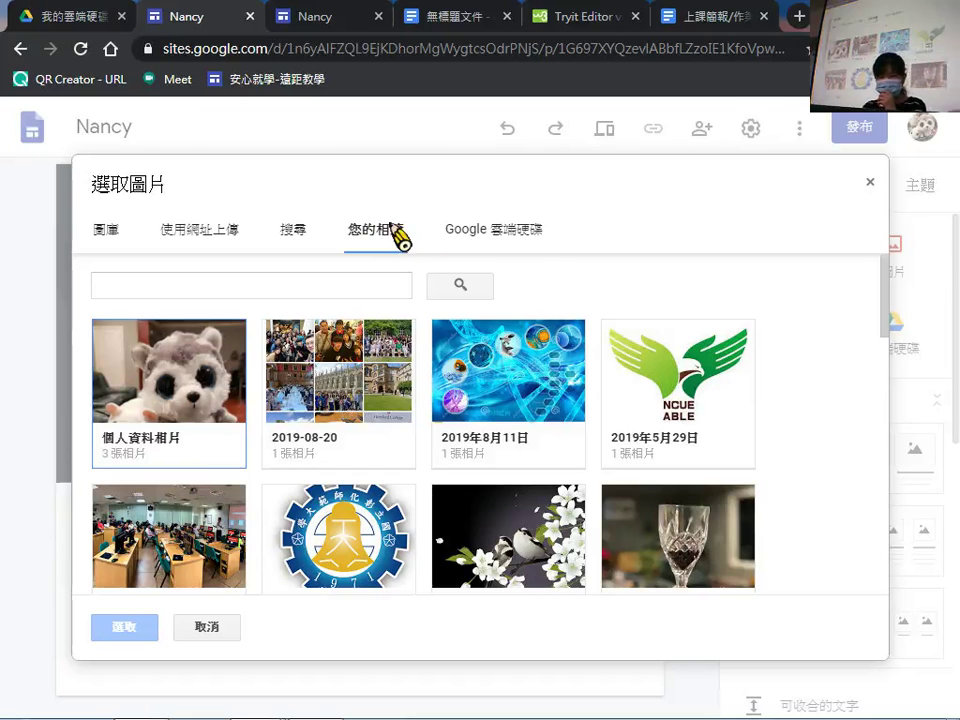
click(506, 389)
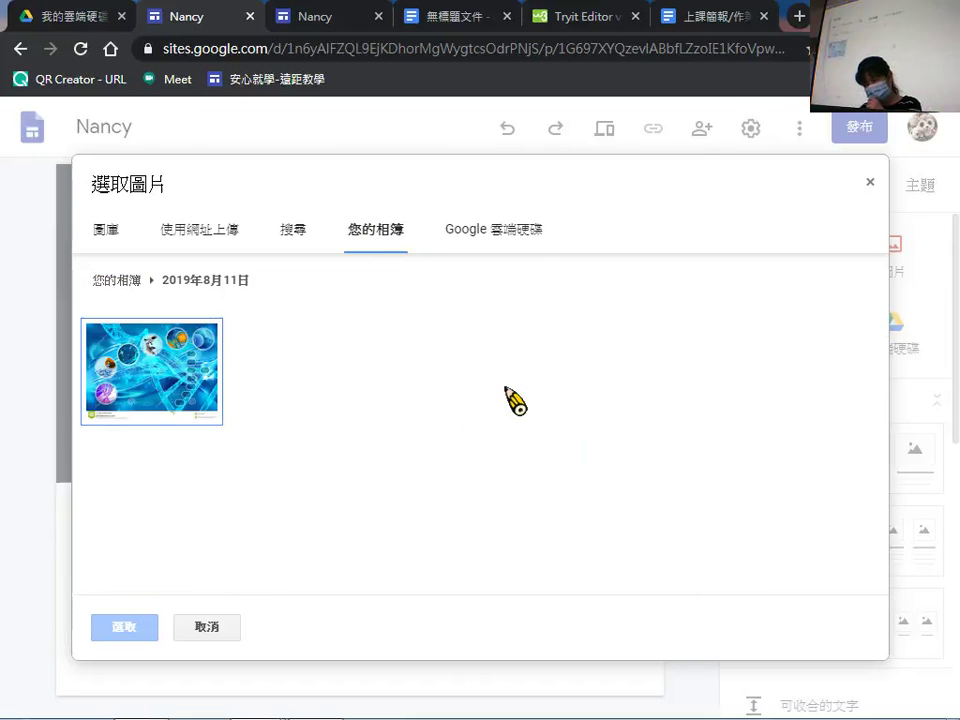
click(170, 375)
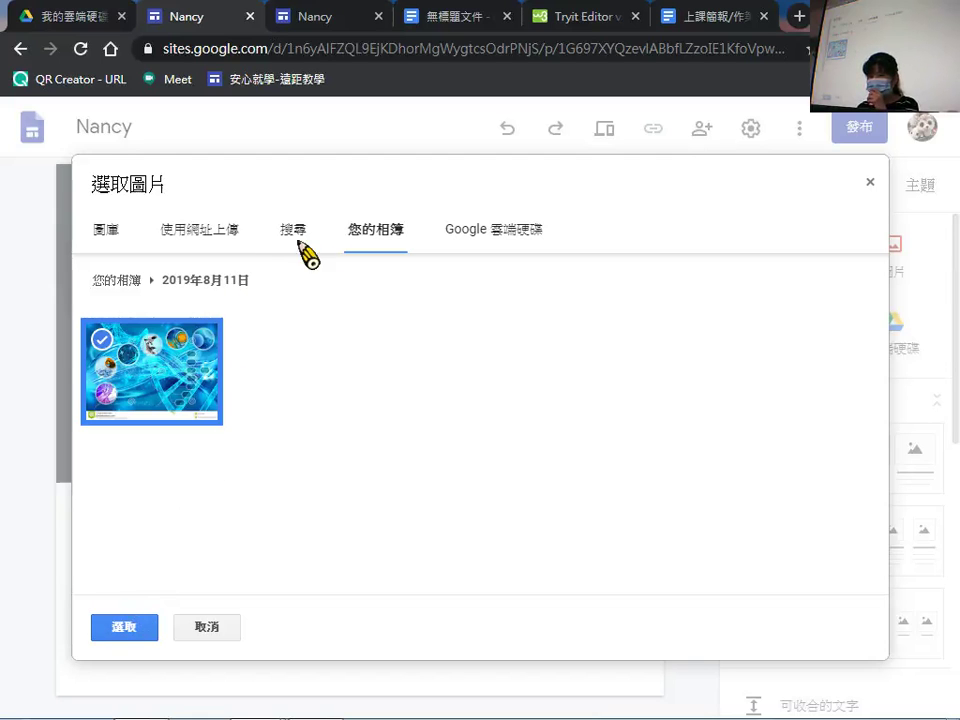
click(390, 240)
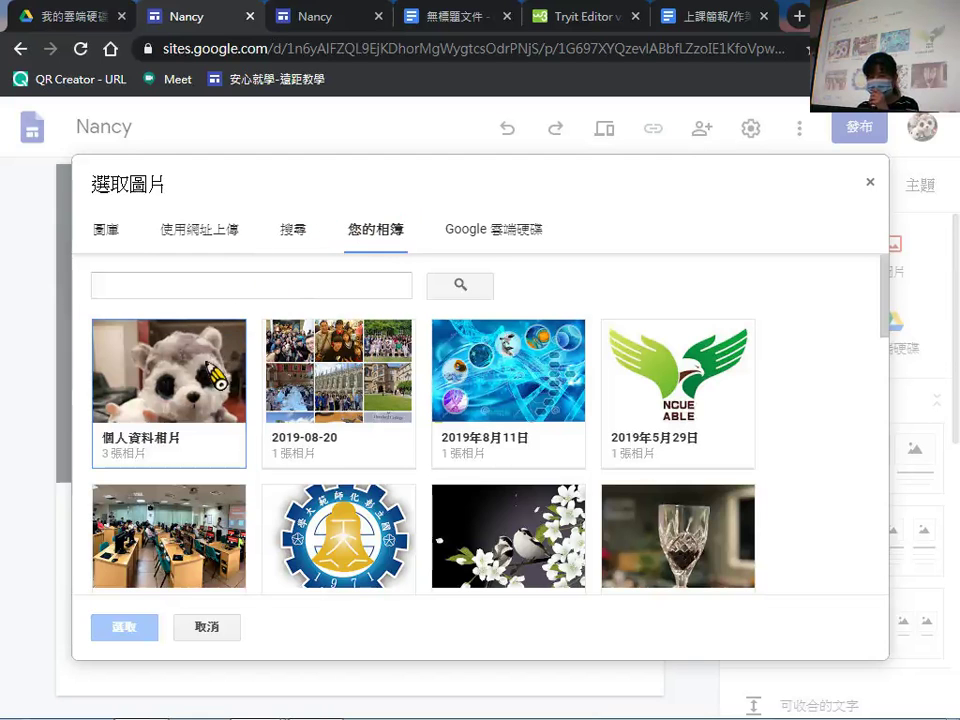
click(465, 386)
click(200, 390)
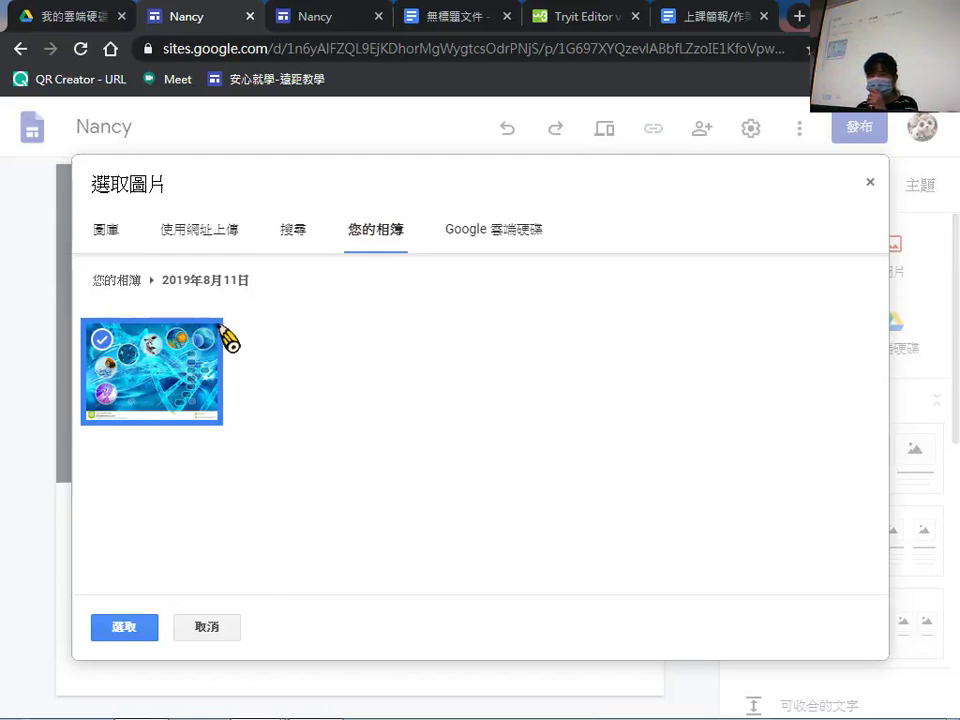
click(133, 343)
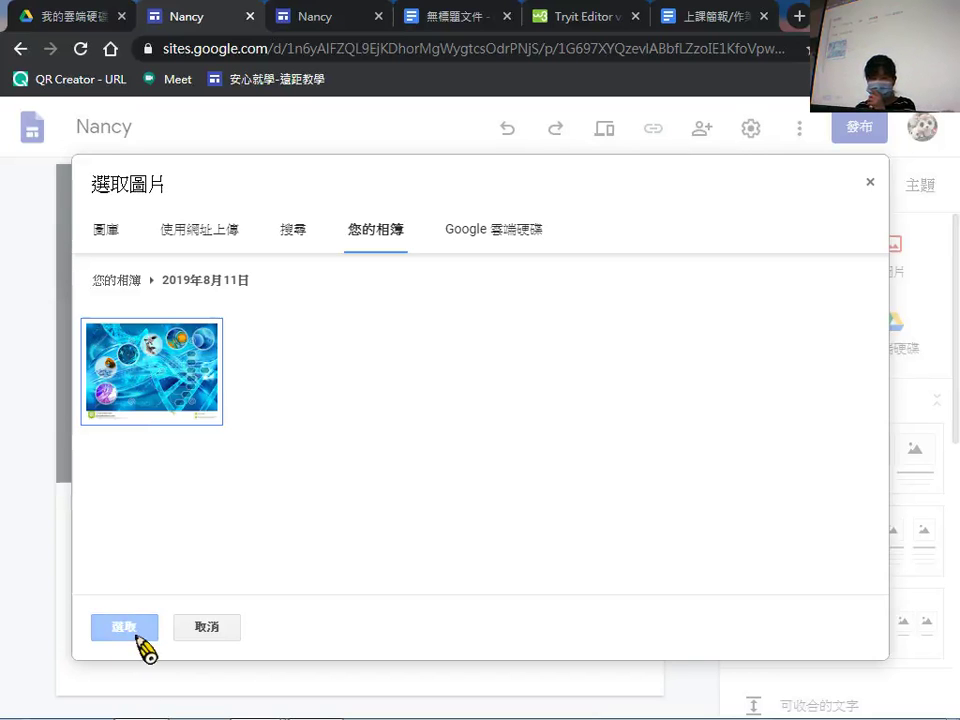
click(196, 420)
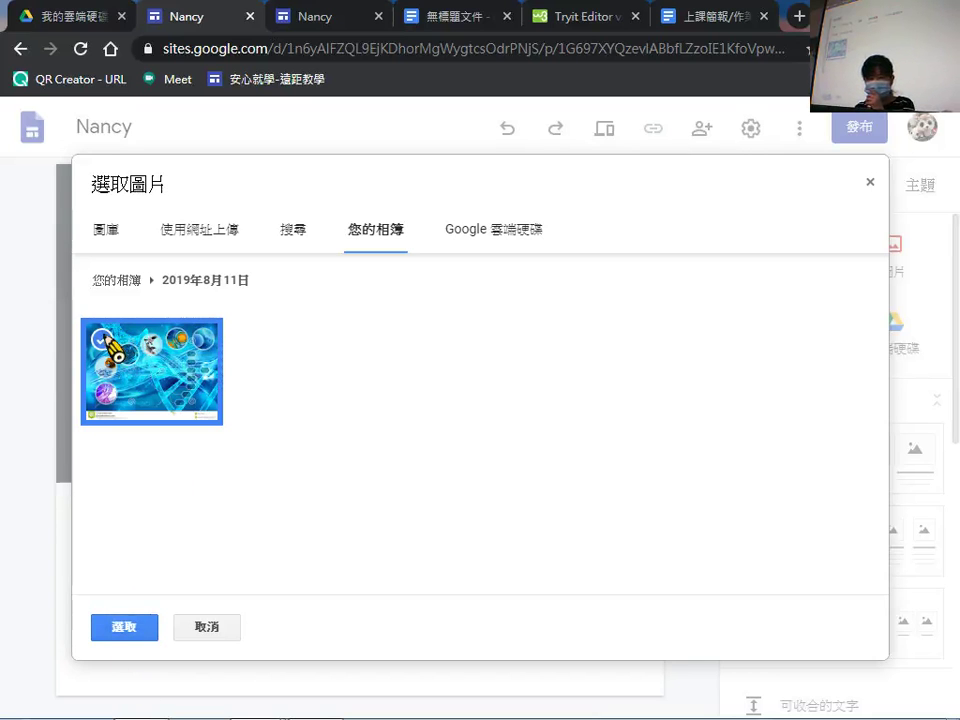
click(121, 630)
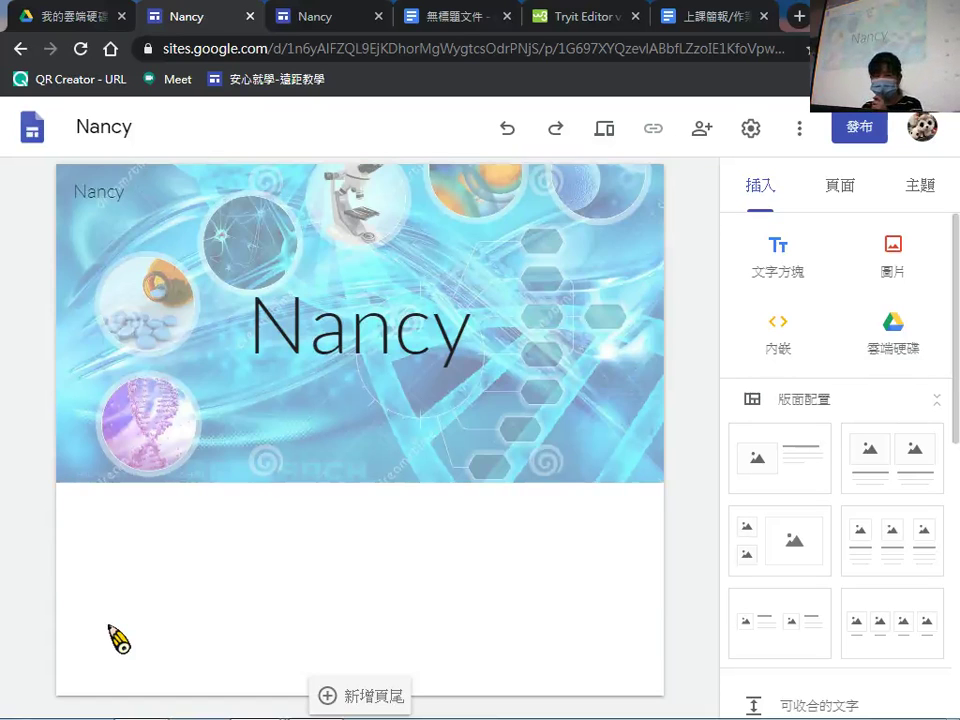
Remove the header image's readability adjustment and turn it back on.
mouse_move(154, 407)
click(122, 456)
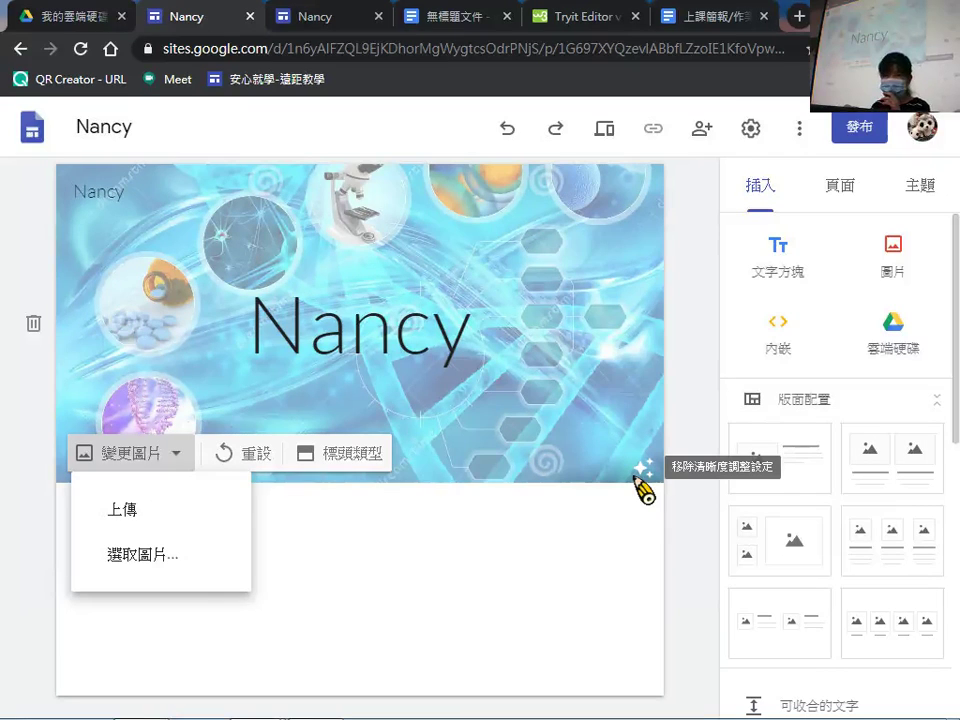
click(646, 472)
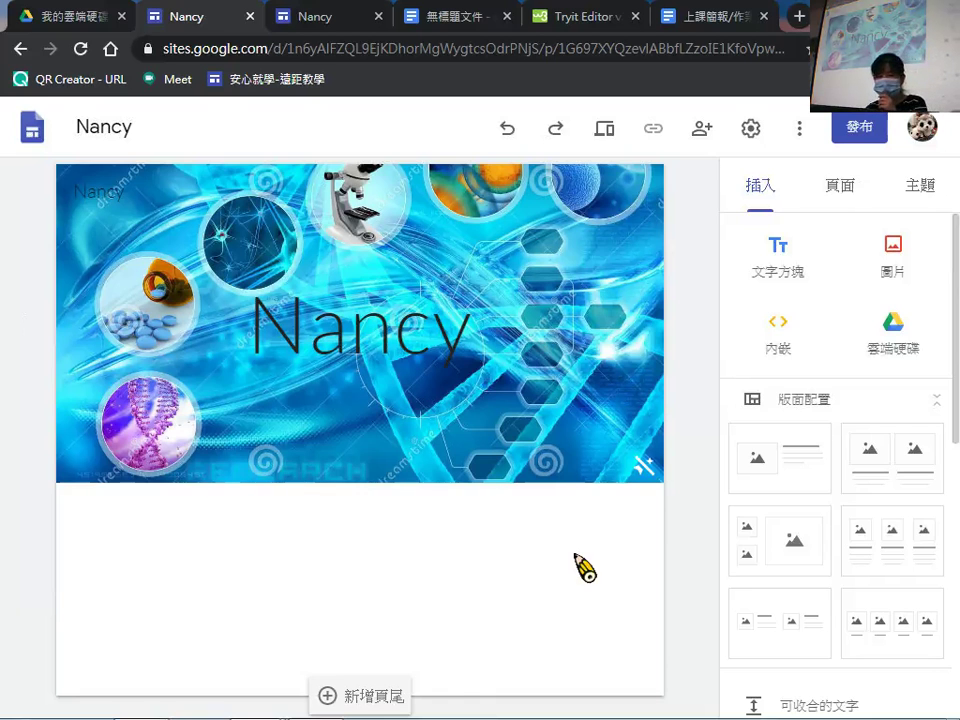
click(648, 474)
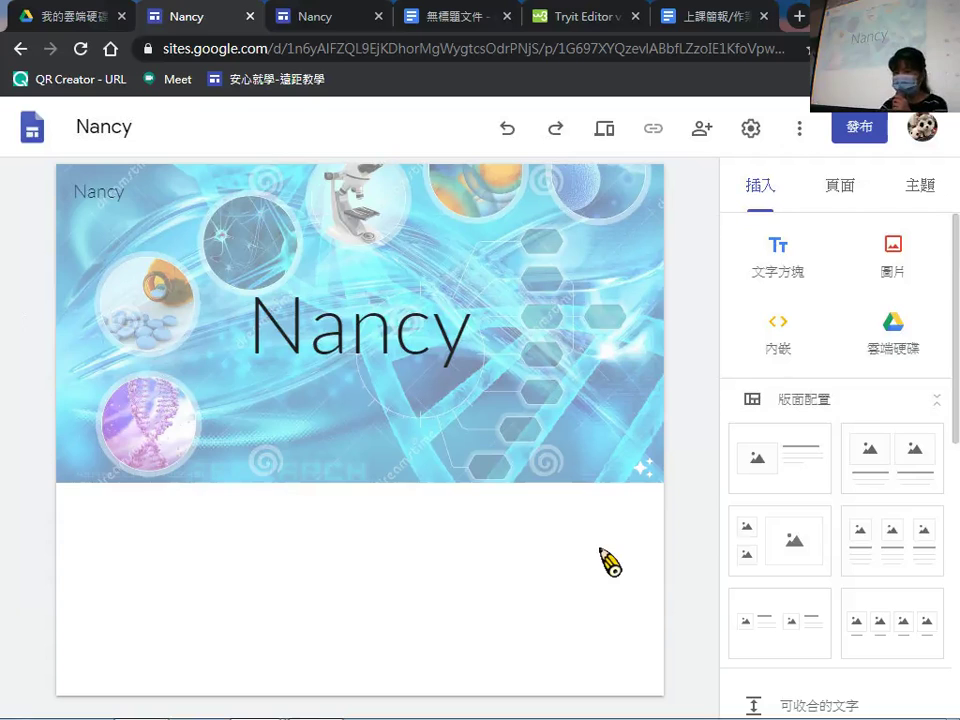
Try the header types 大型橫幅, 只有標題 and 橫幅, and set the header type to 封面.
mouse_move(574, 489)
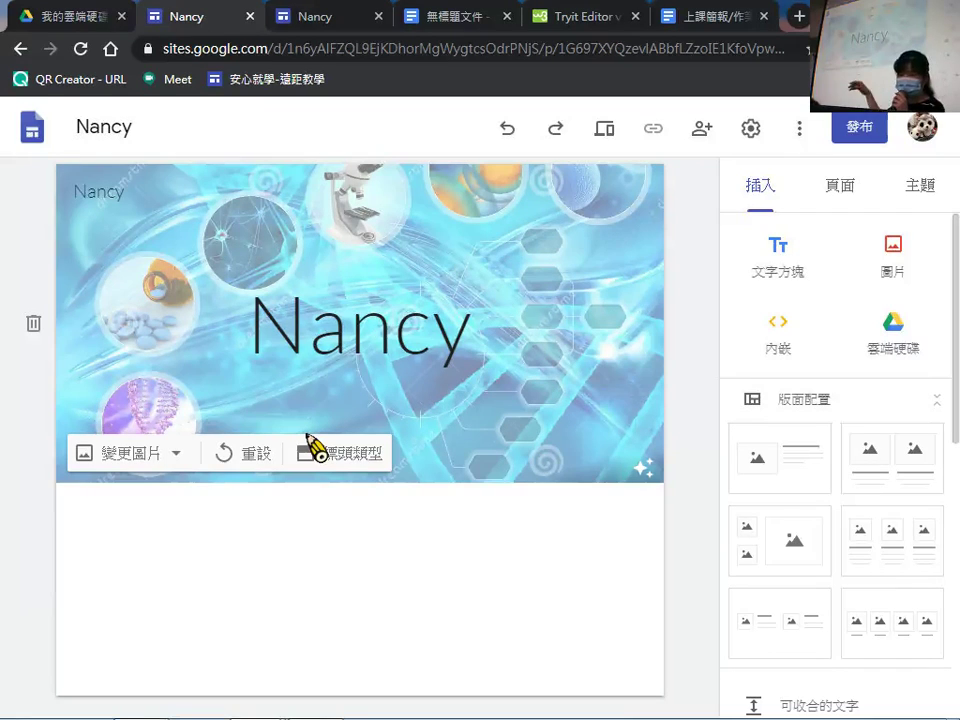
click(377, 458)
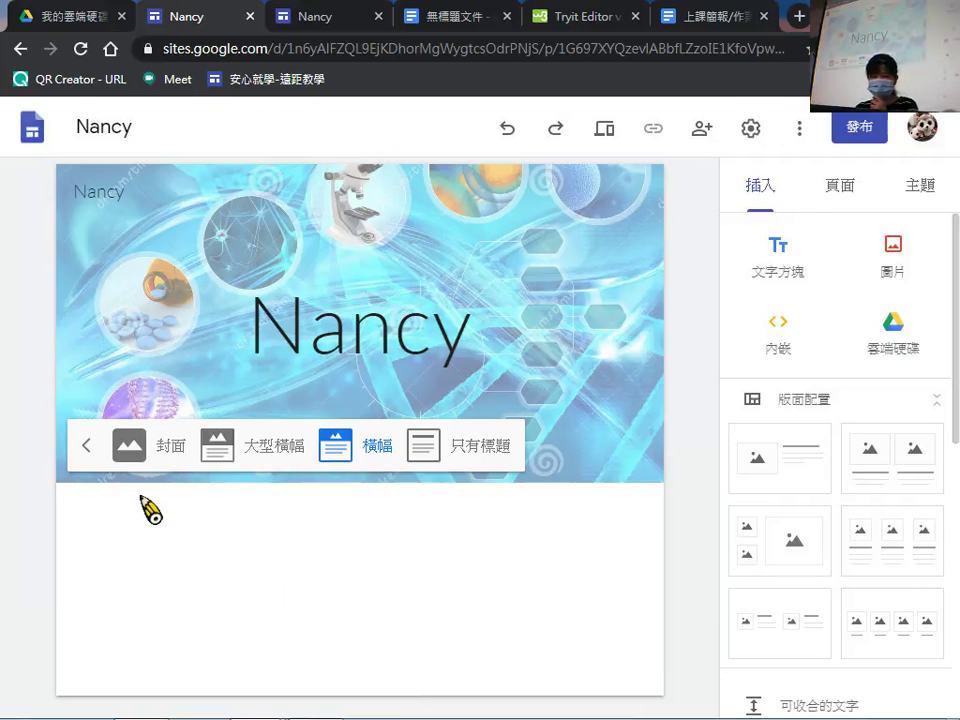
click(148, 453)
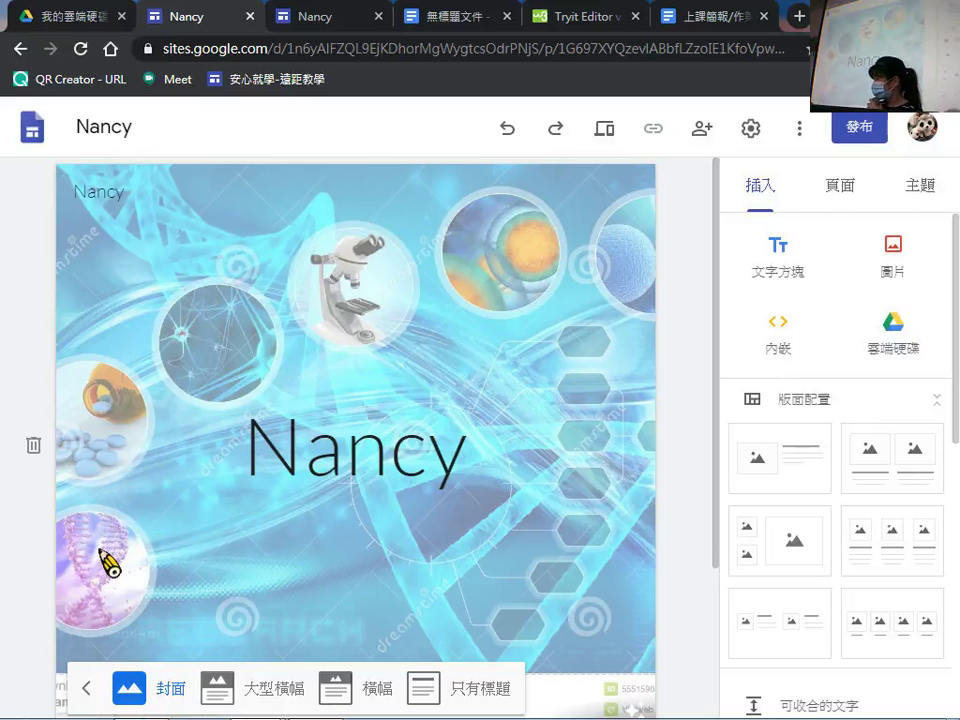
click(253, 700)
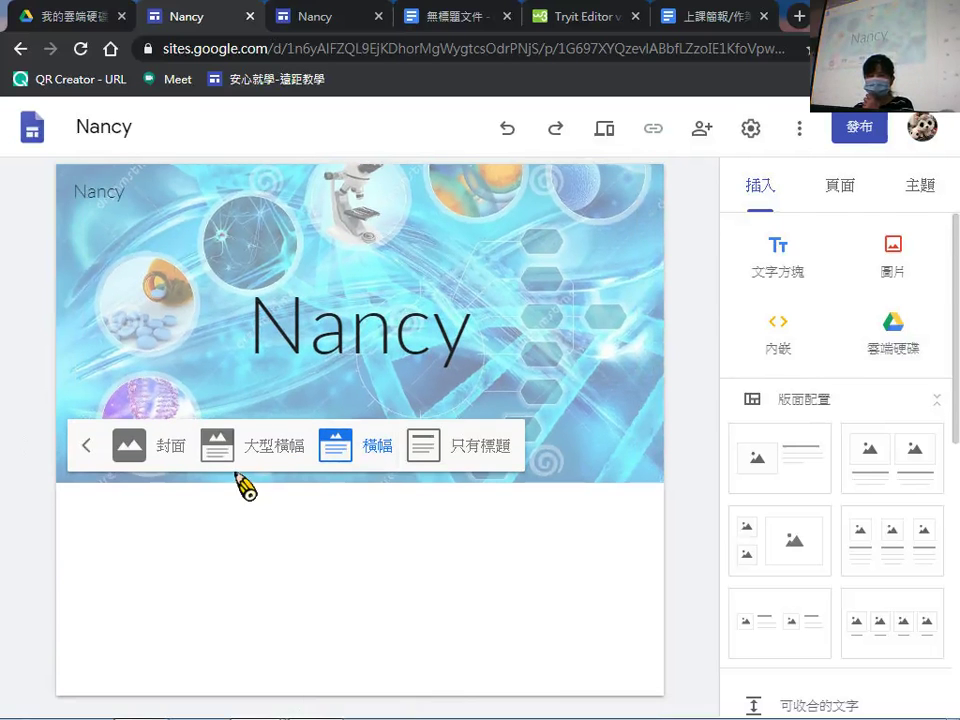
click(242, 456)
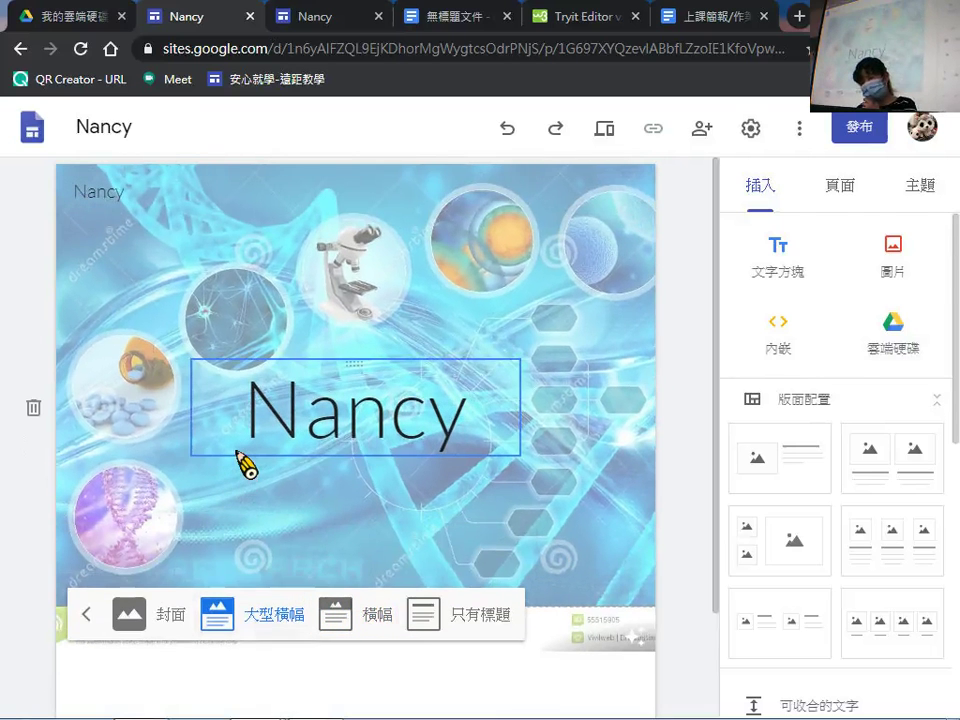
click(452, 618)
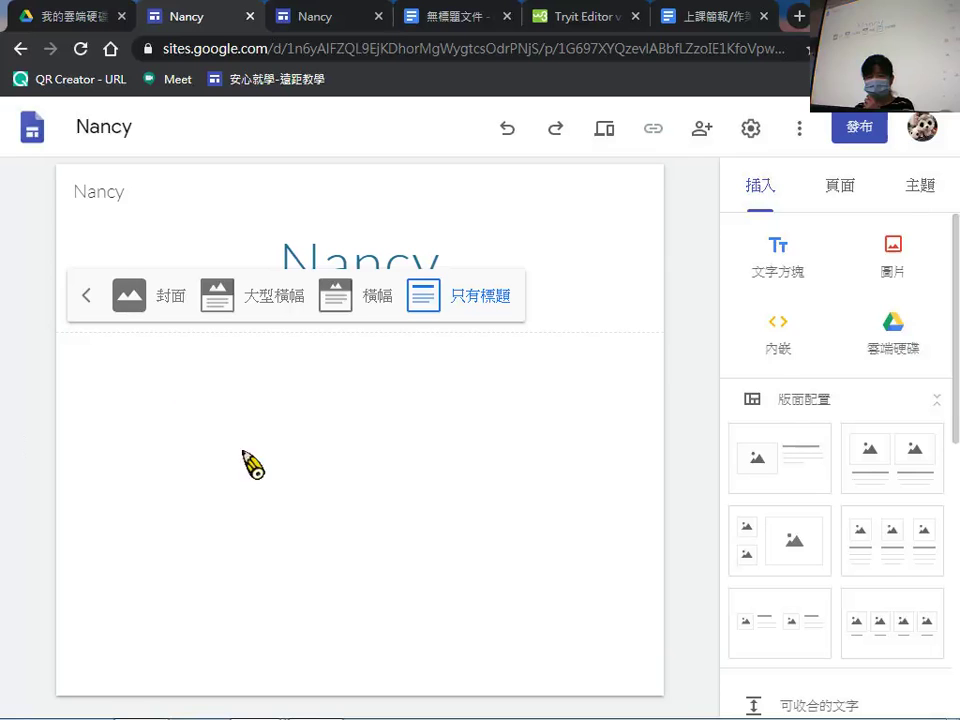
click(338, 298)
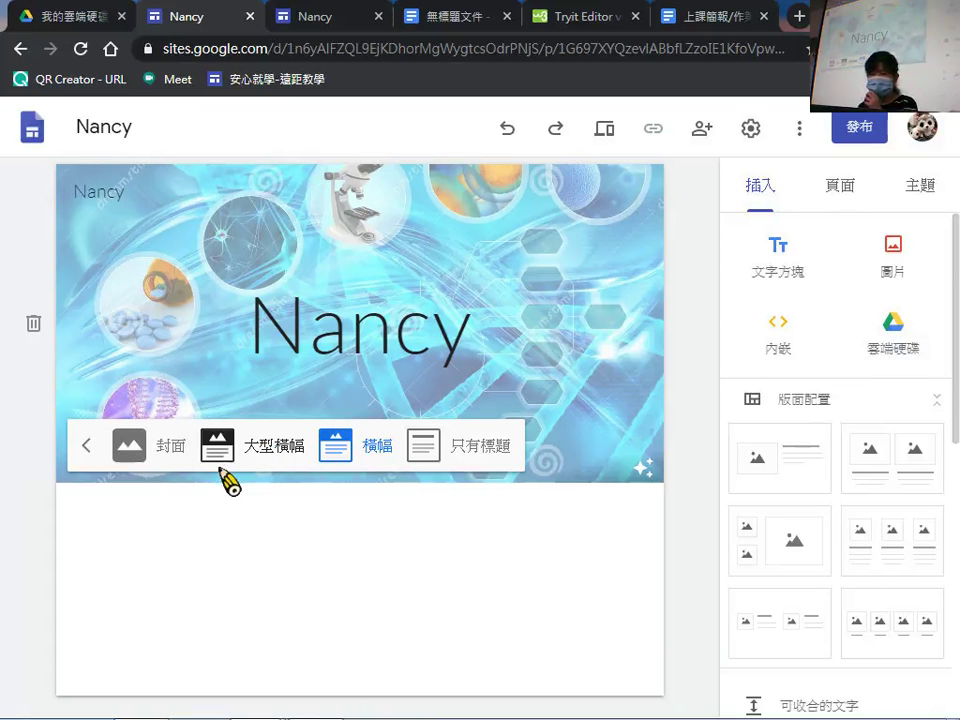
click(152, 458)
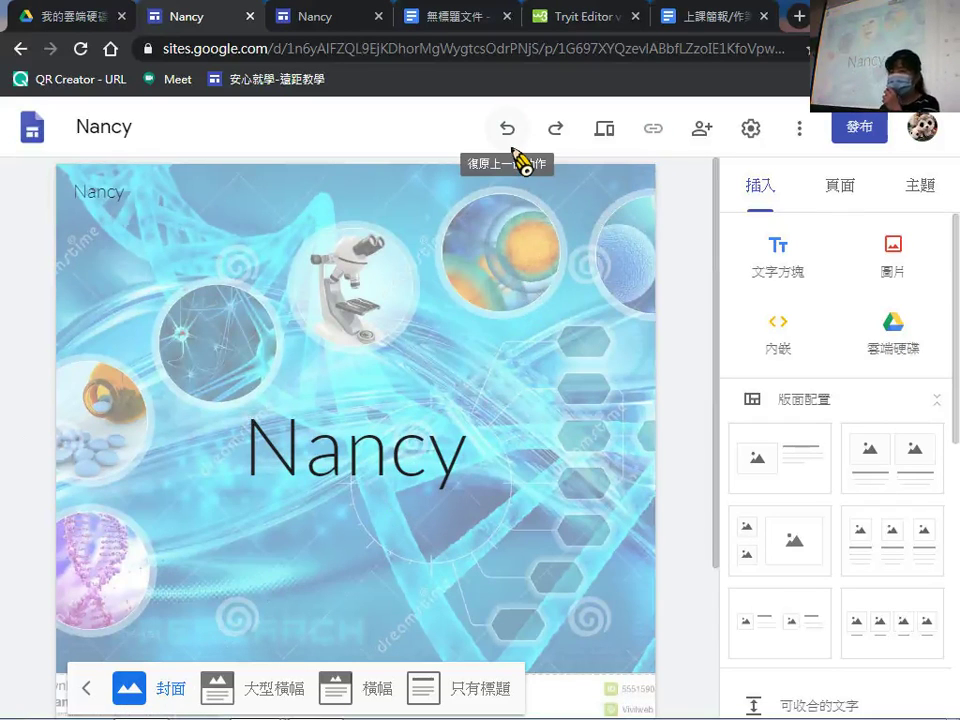
Preview the site in the large-screen, tablet and phone layouts.
click(604, 129)
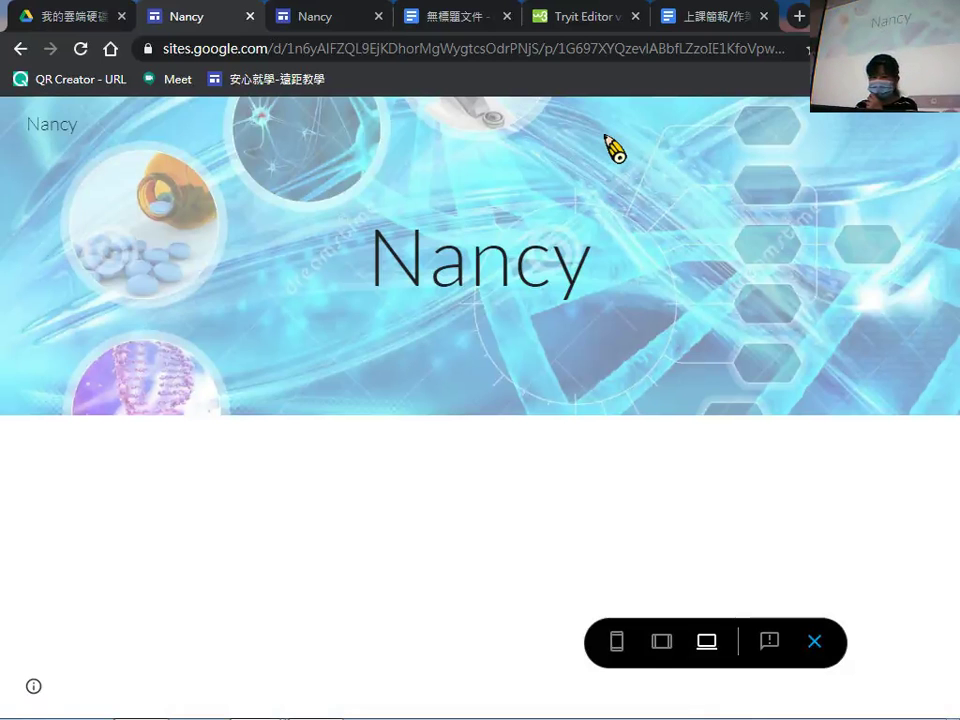
click(662, 645)
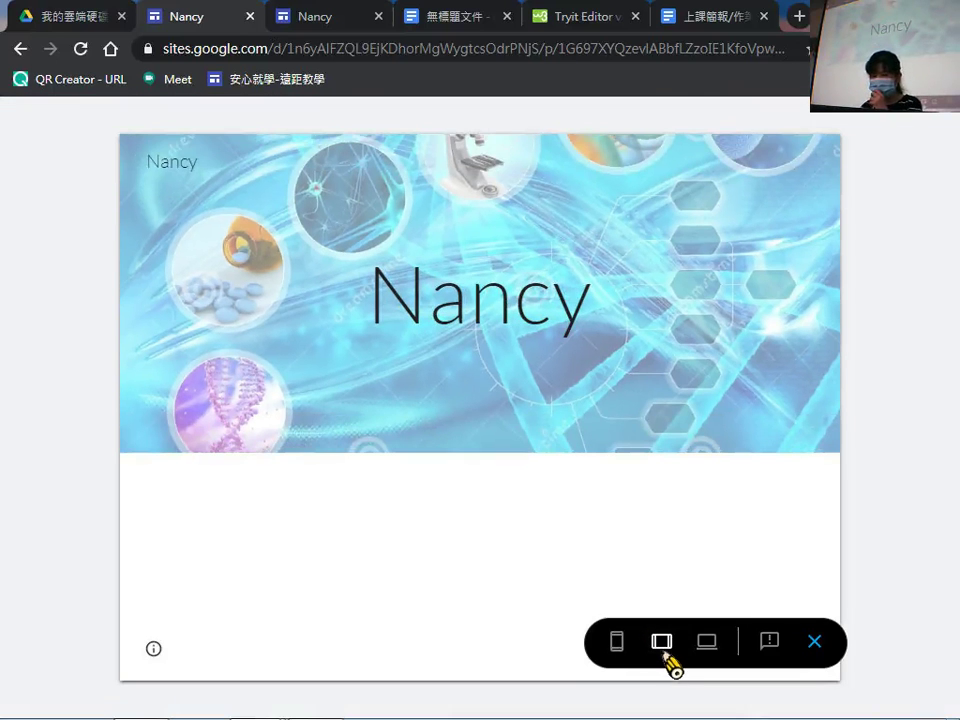
click(620, 647)
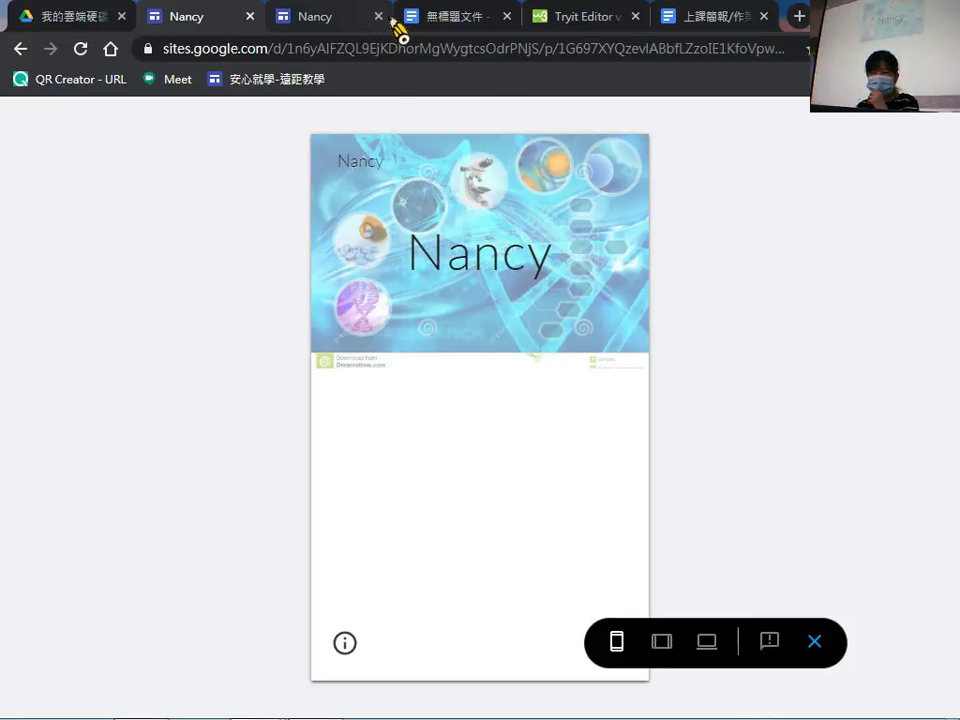
Close the browser tab previewing the other site, return to the new site and exit its preview.
click(349, 17)
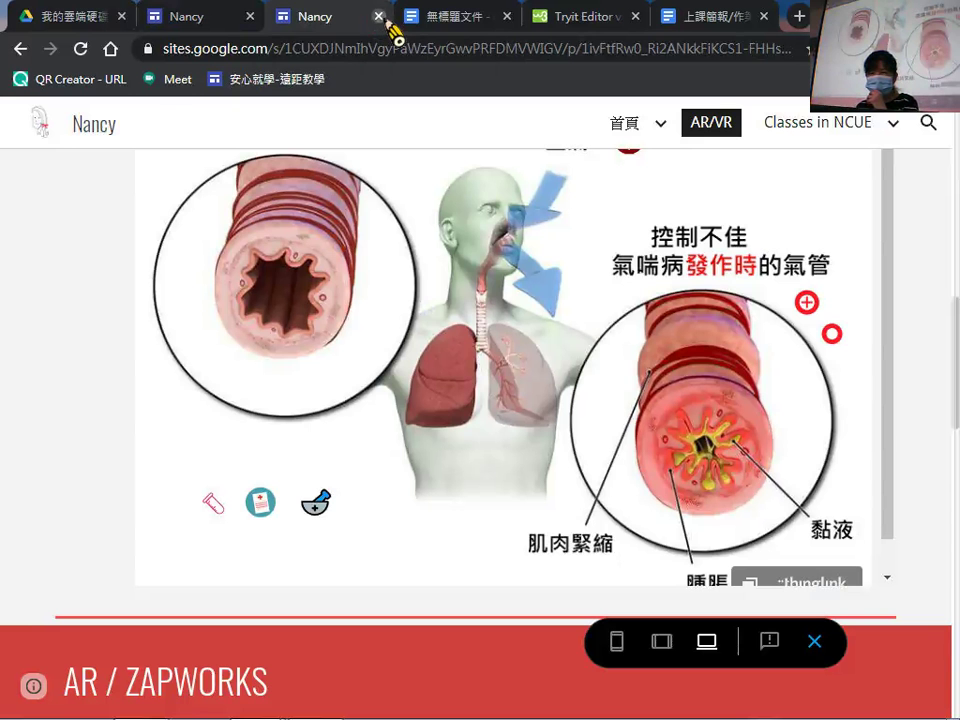
click(378, 16)
click(186, 17)
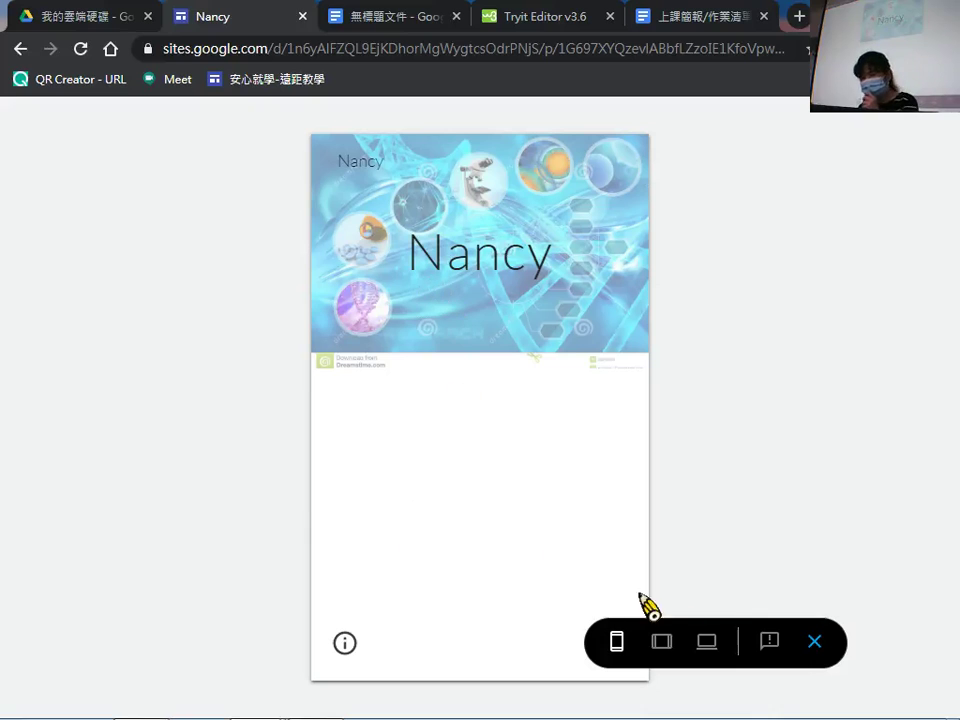
click(813, 640)
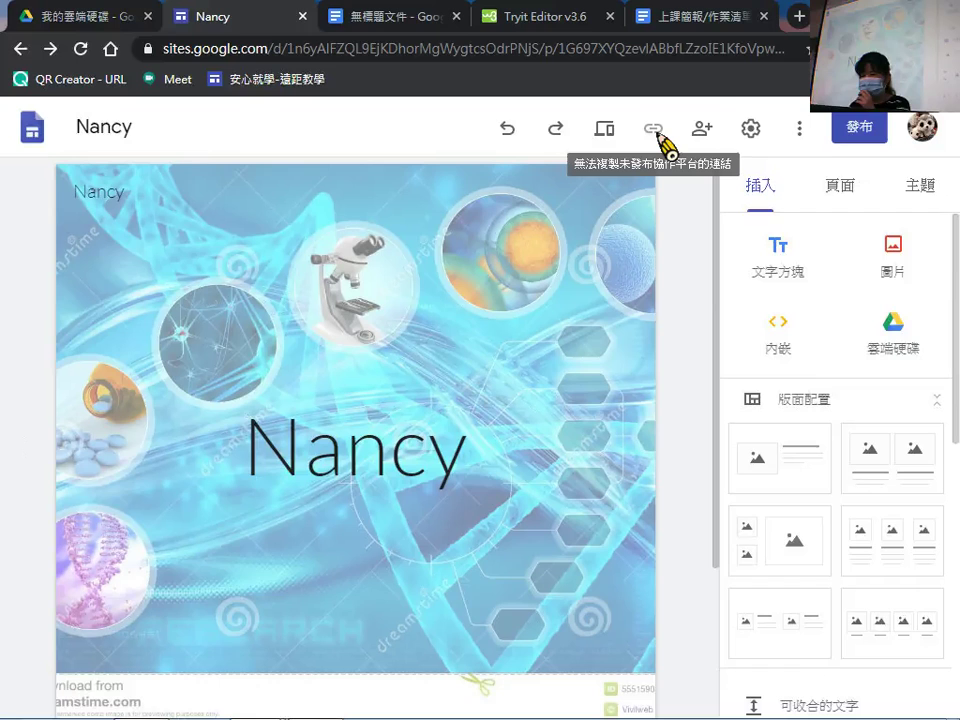
Set the site's draft link sharing to 知道連結的使用者 and finish the sharing settings.
click(703, 131)
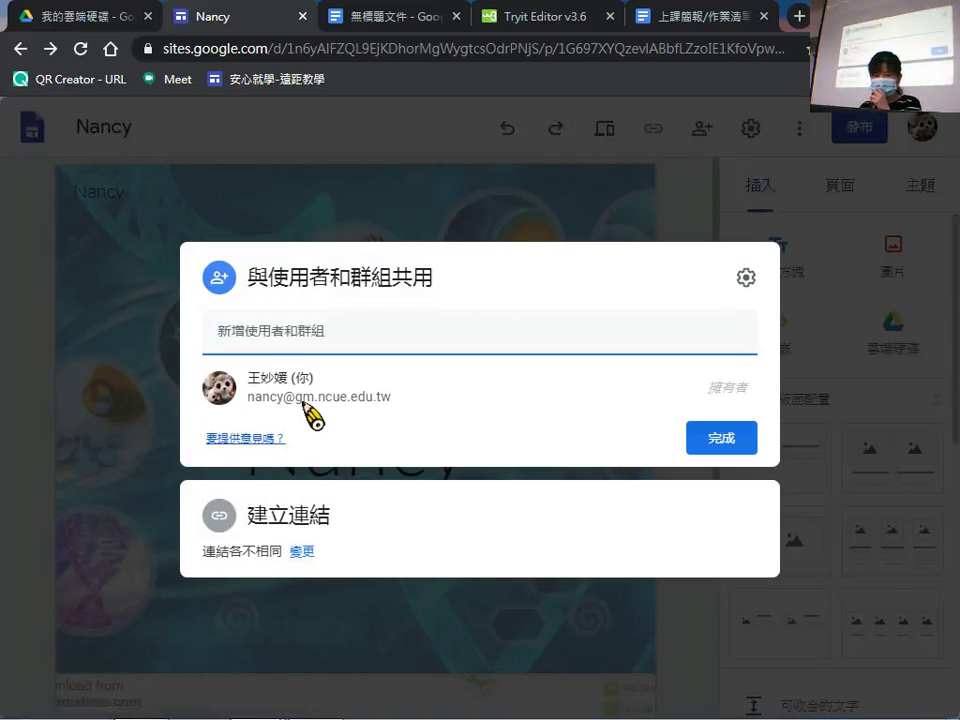
click(303, 553)
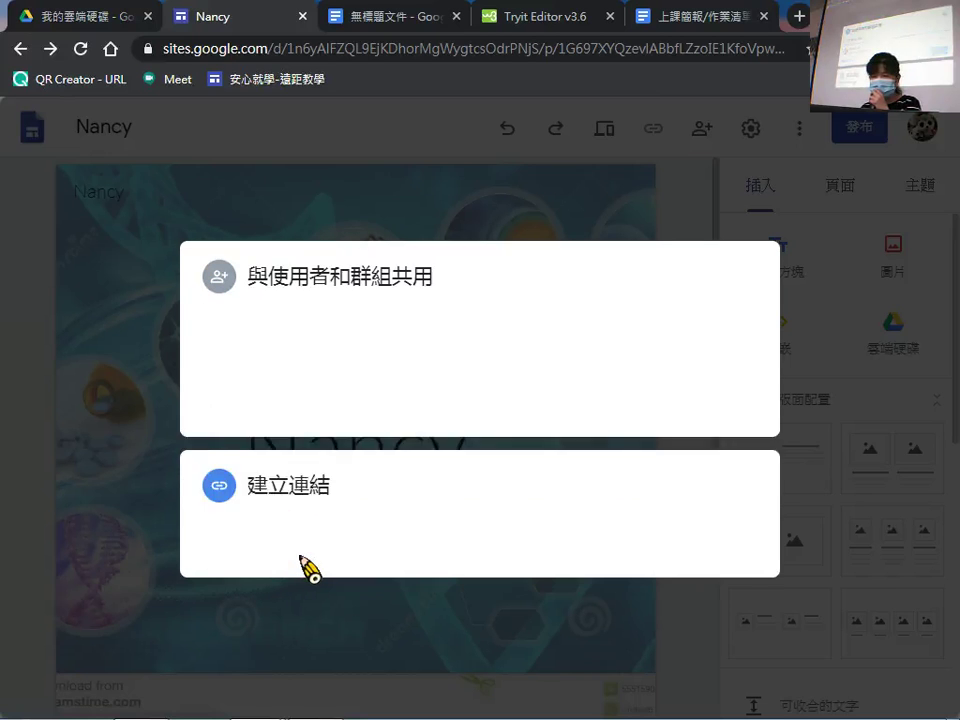
click(328, 433)
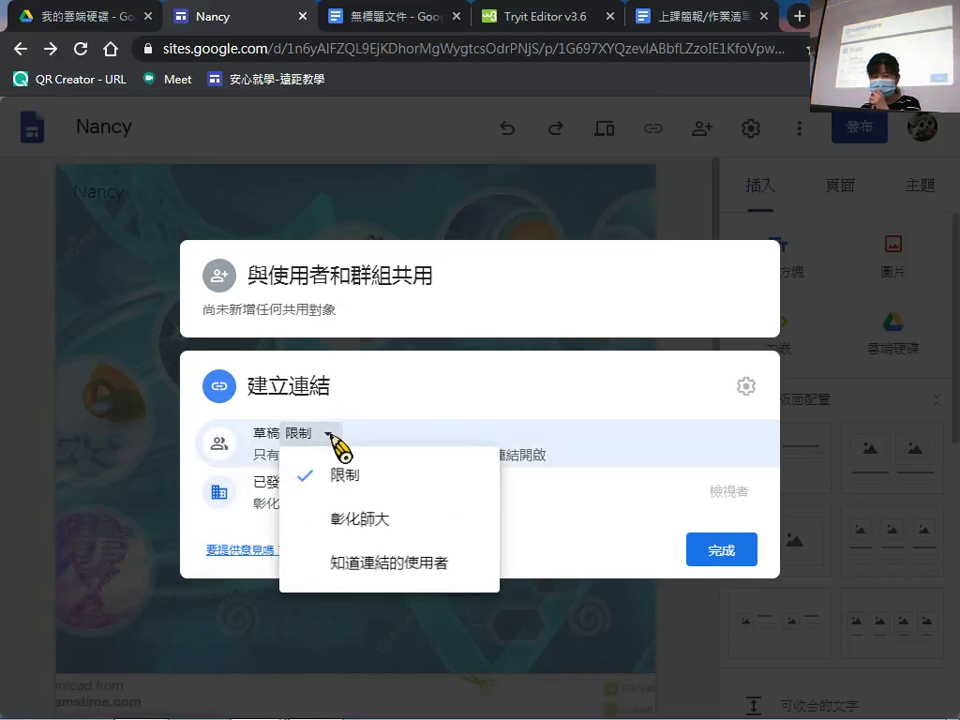
click(352, 570)
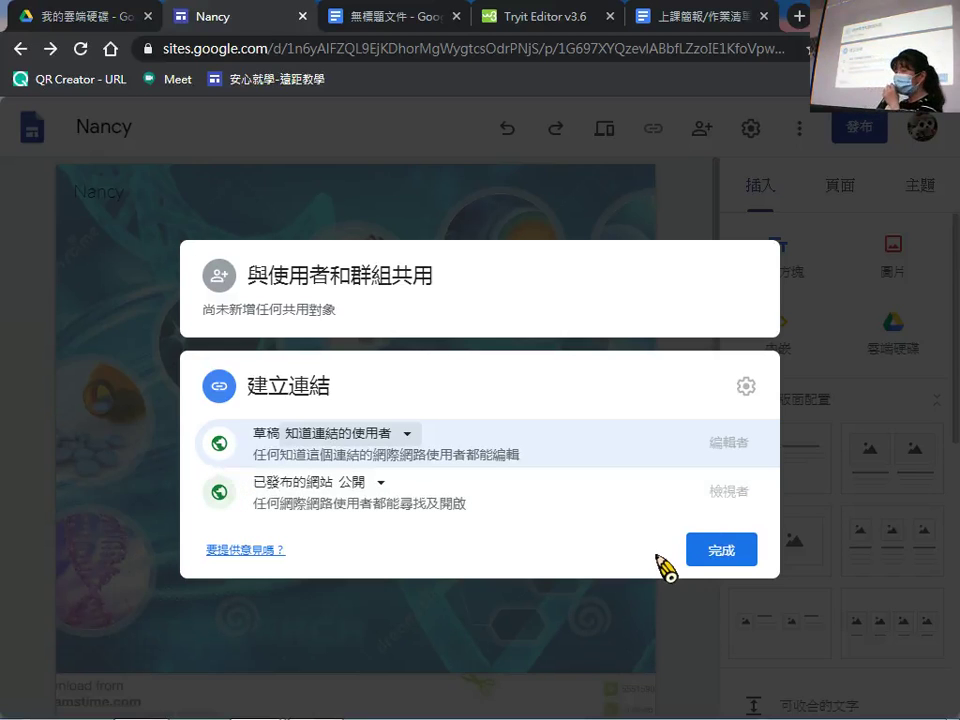
click(728, 556)
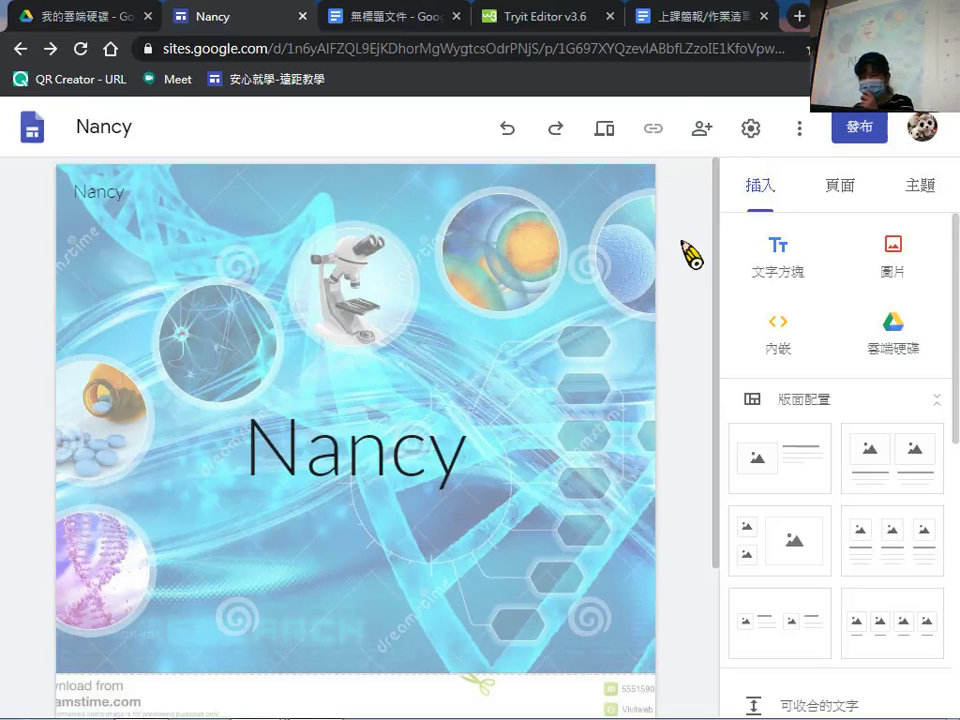
Open the site's 導覽 settings and check the navigation mode choices, leaving it on 頂端對齊.
click(752, 129)
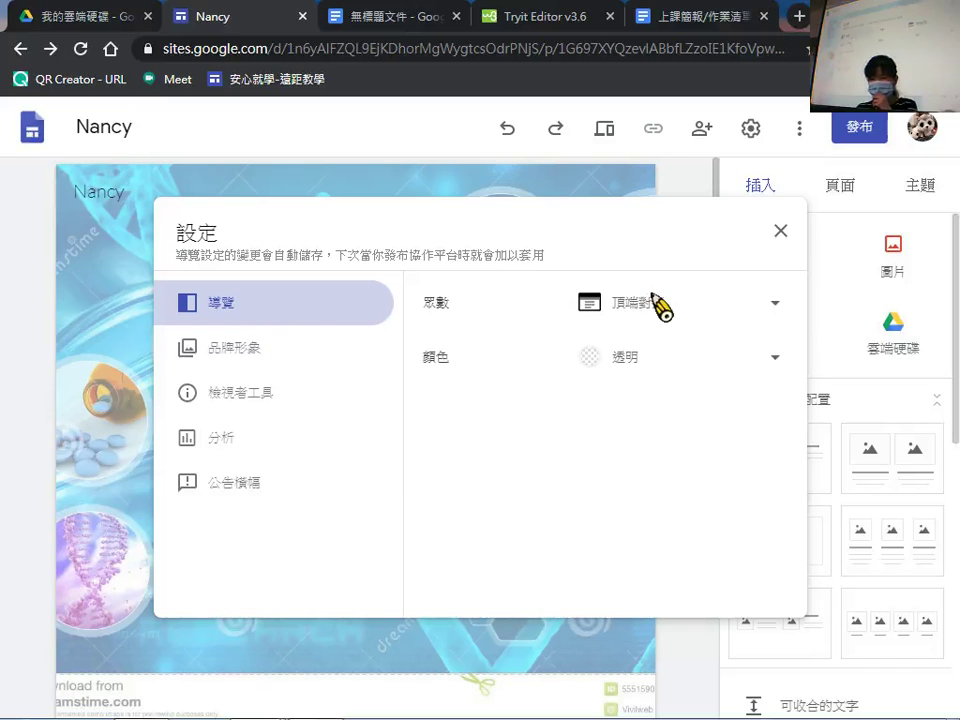
click(772, 303)
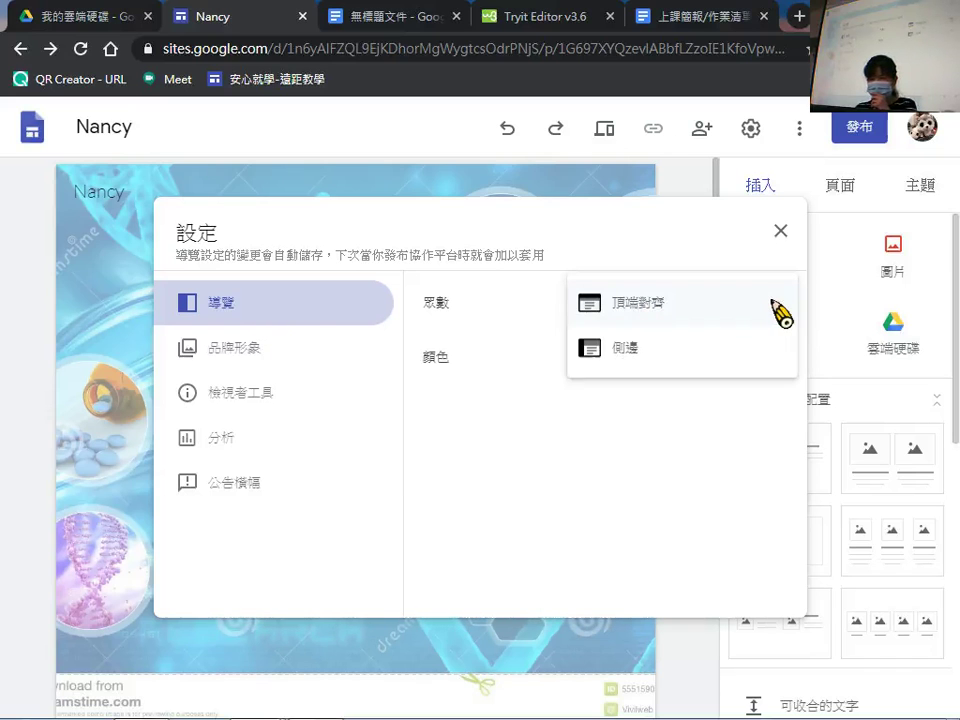
click(775, 302)
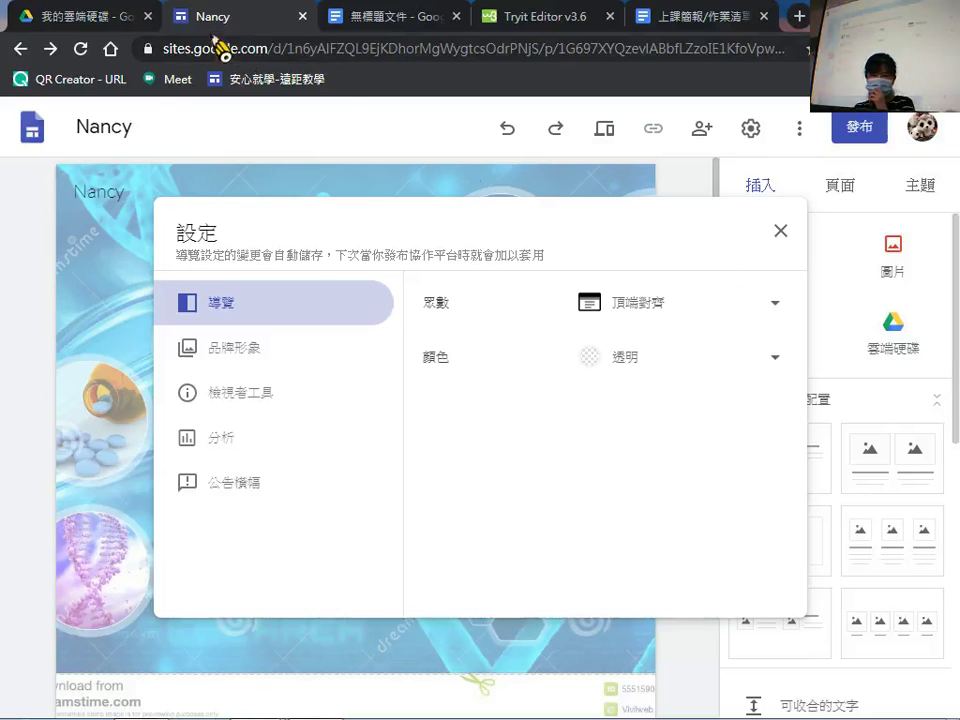
Switch to the other Chrome window and compare the collapsed side menu of the 校務資訊公開專區 site with the top navigation of the 高等教育深耕計畫 site.
mouse_move(253, 699)
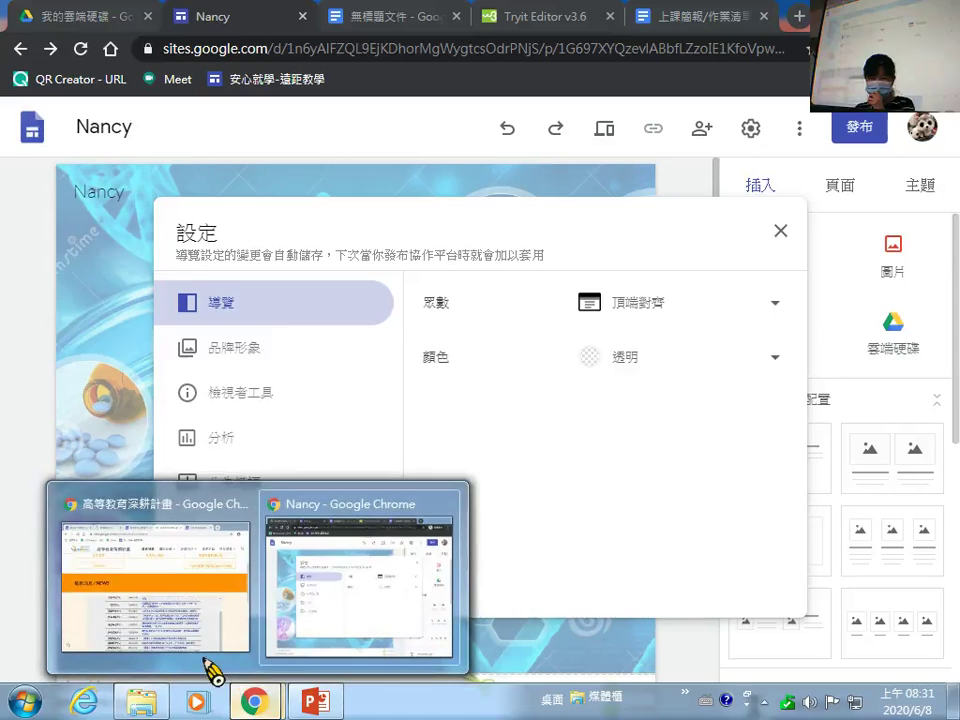
click(206, 650)
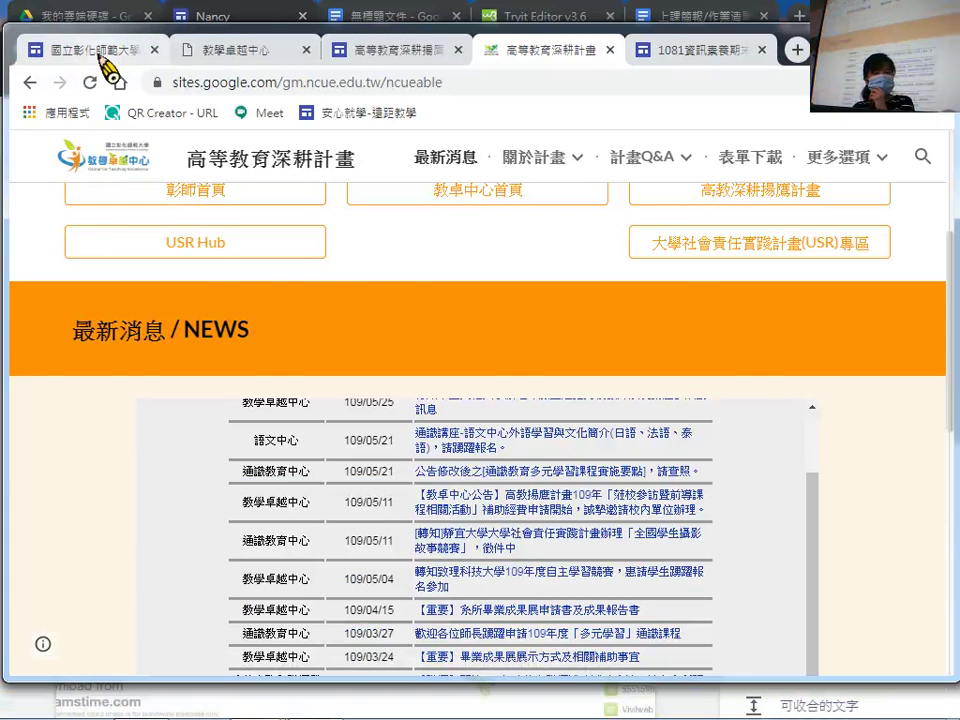
click(102, 58)
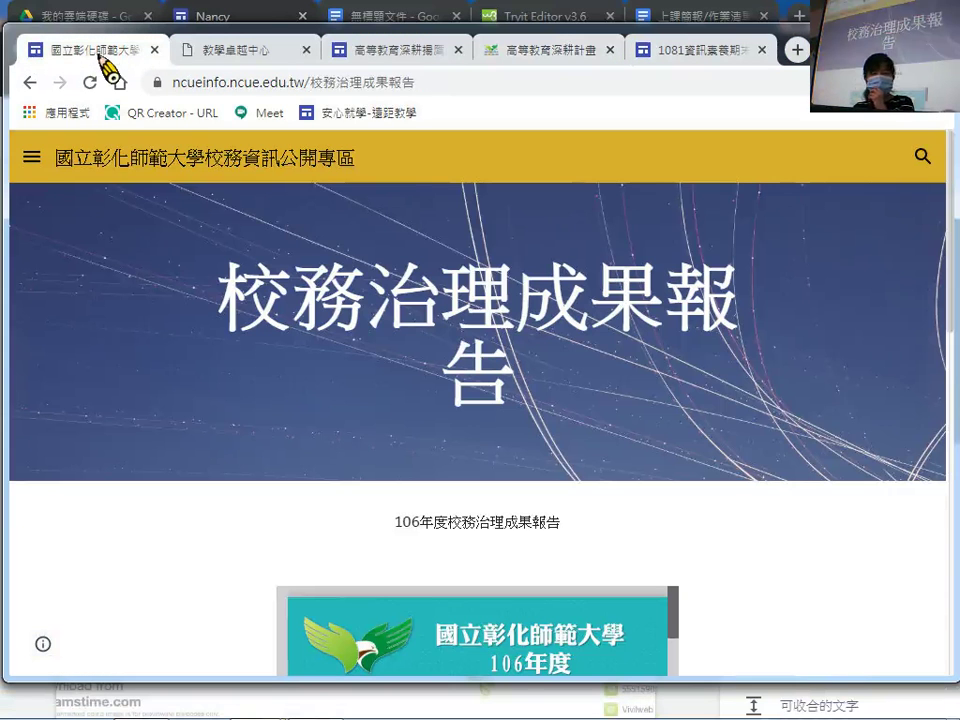
click(34, 163)
click(545, 50)
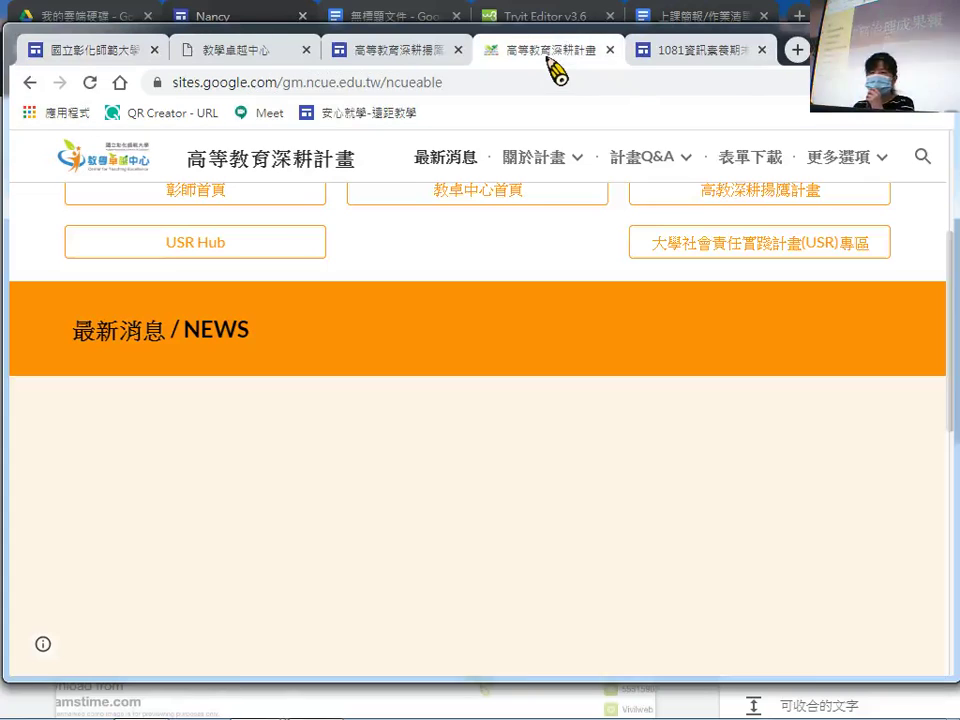
scroll(628, 236, up, 3)
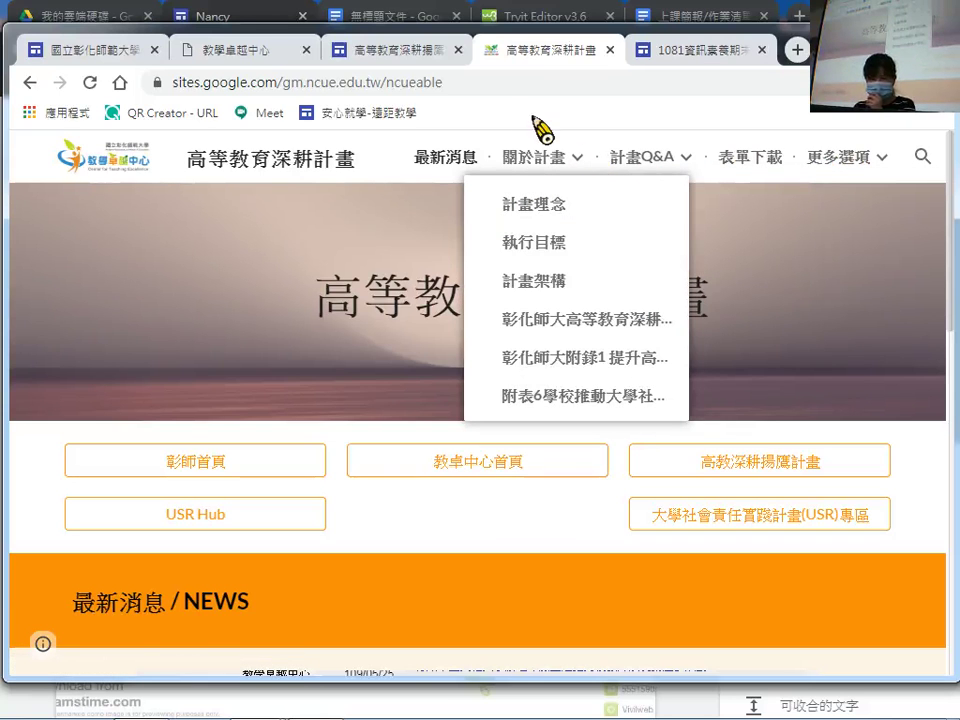
Return to the new site, reopen its settings, recheck the 導覽 mode choices and view the 品牌形象 options.
click(250, 17)
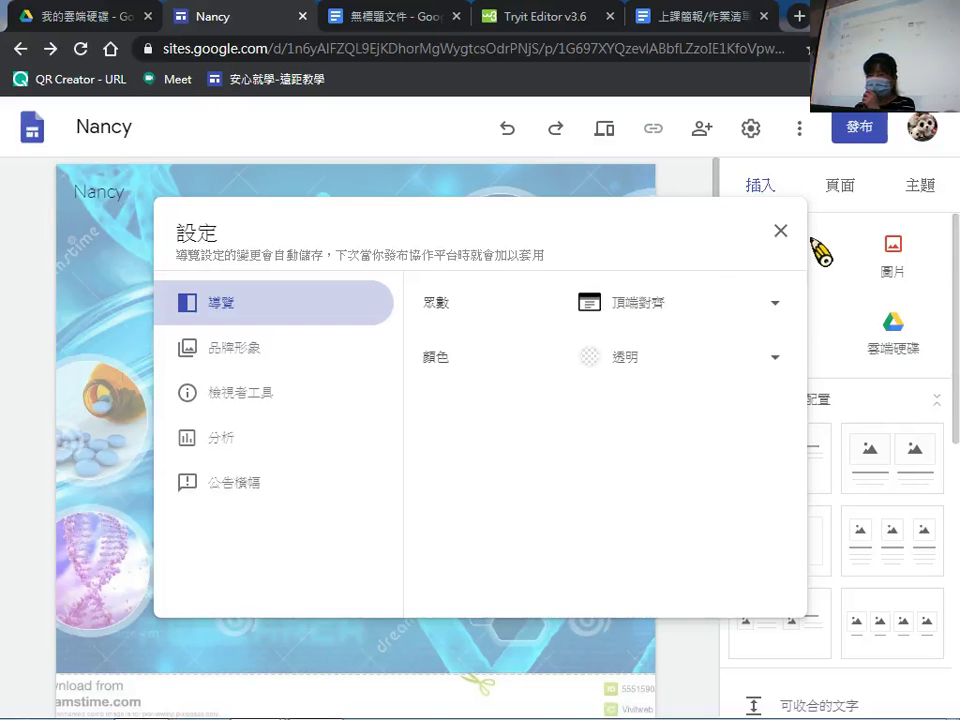
click(781, 229)
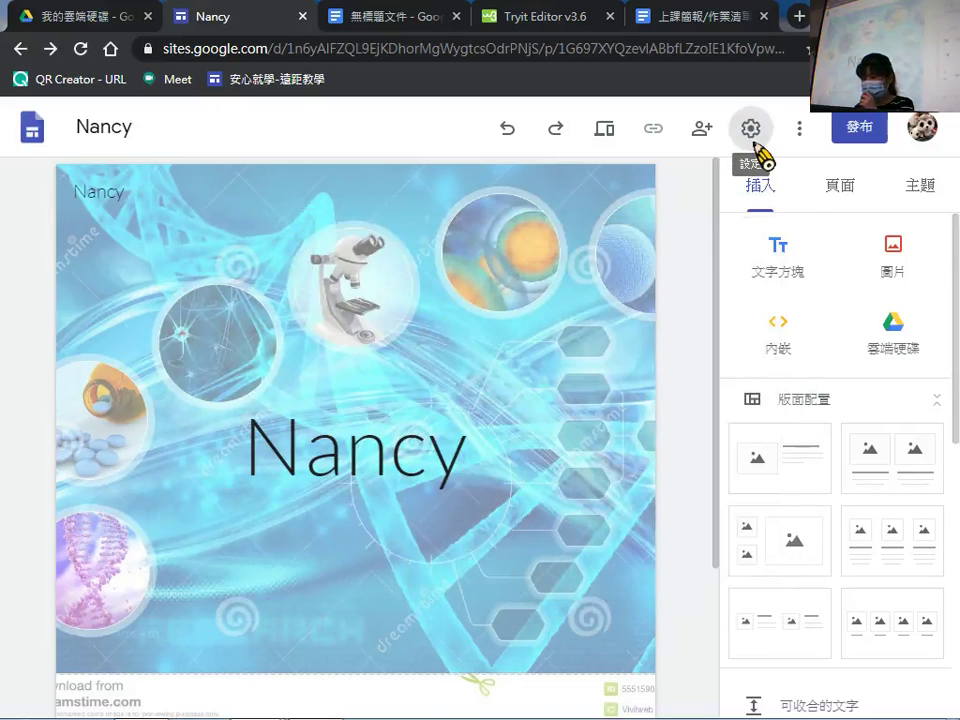
click(751, 130)
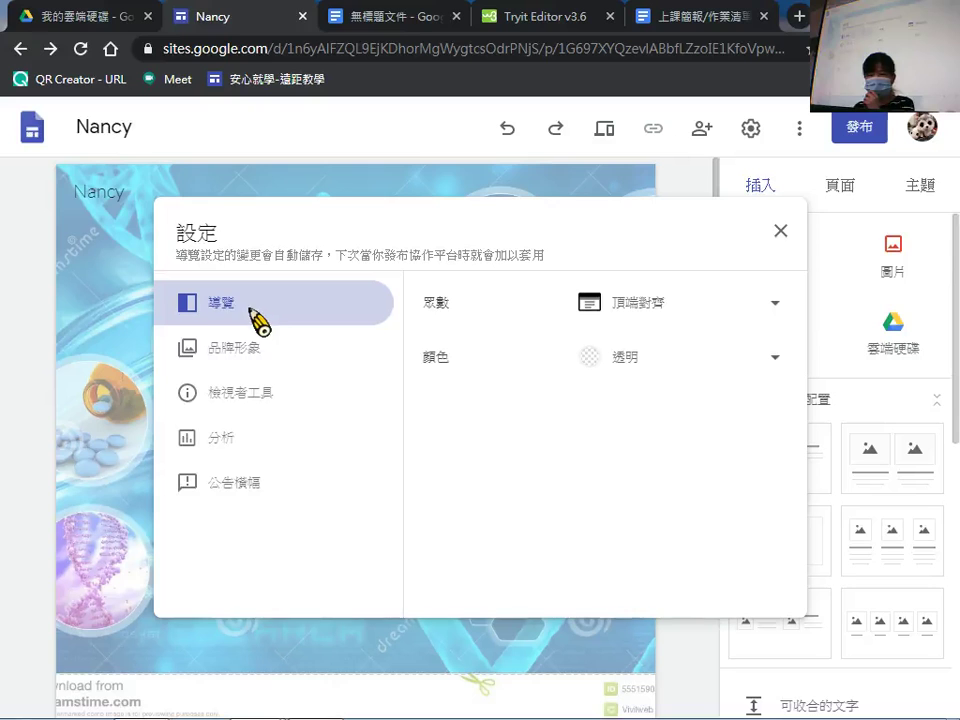
click(636, 318)
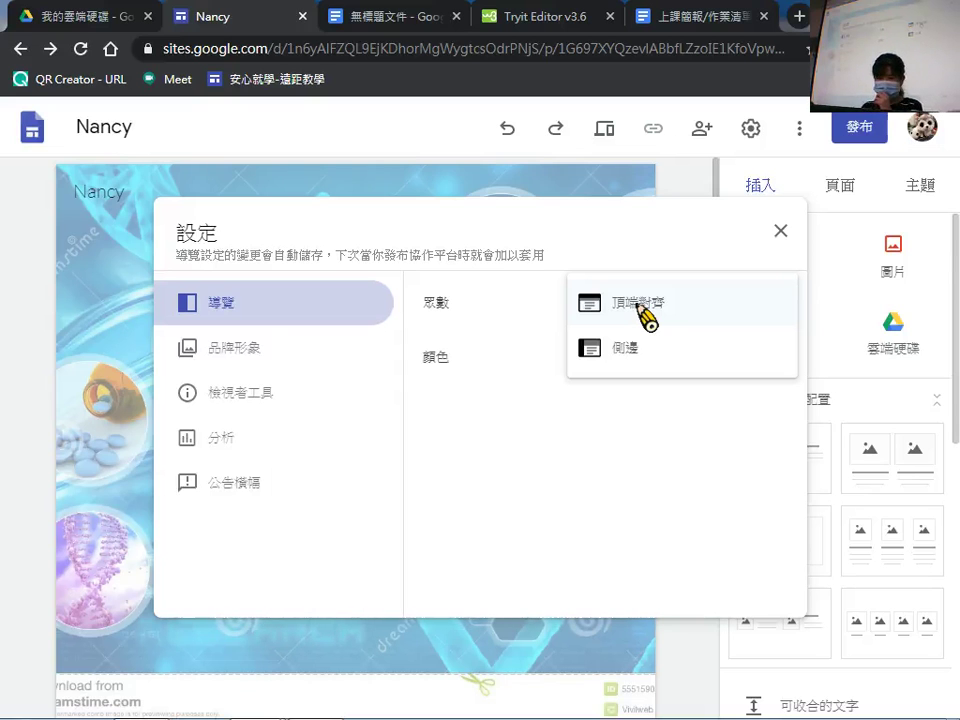
click(248, 356)
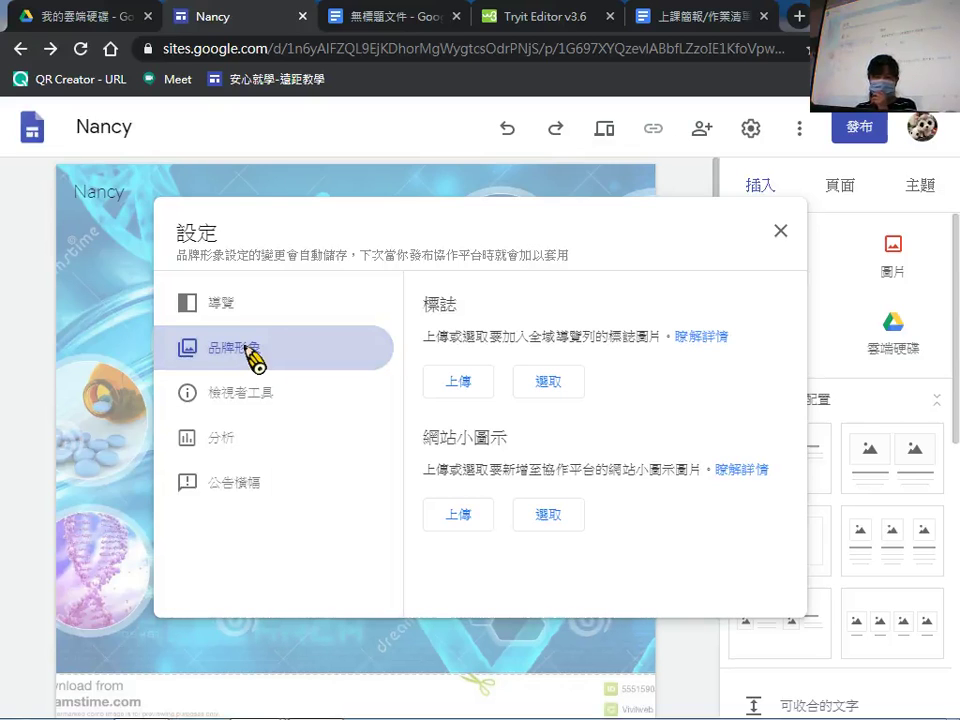
Open the existing site with the orchid header from 我的雲端硬碟 and view the logo in its 品牌形象 settings.
click(70, 18)
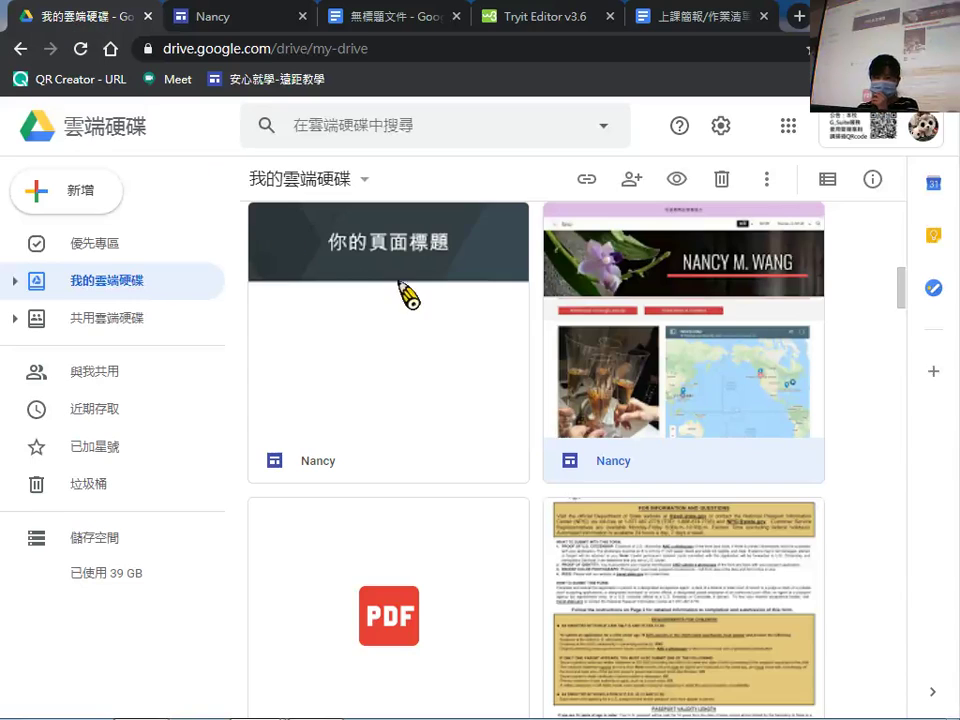
double_click(703, 306)
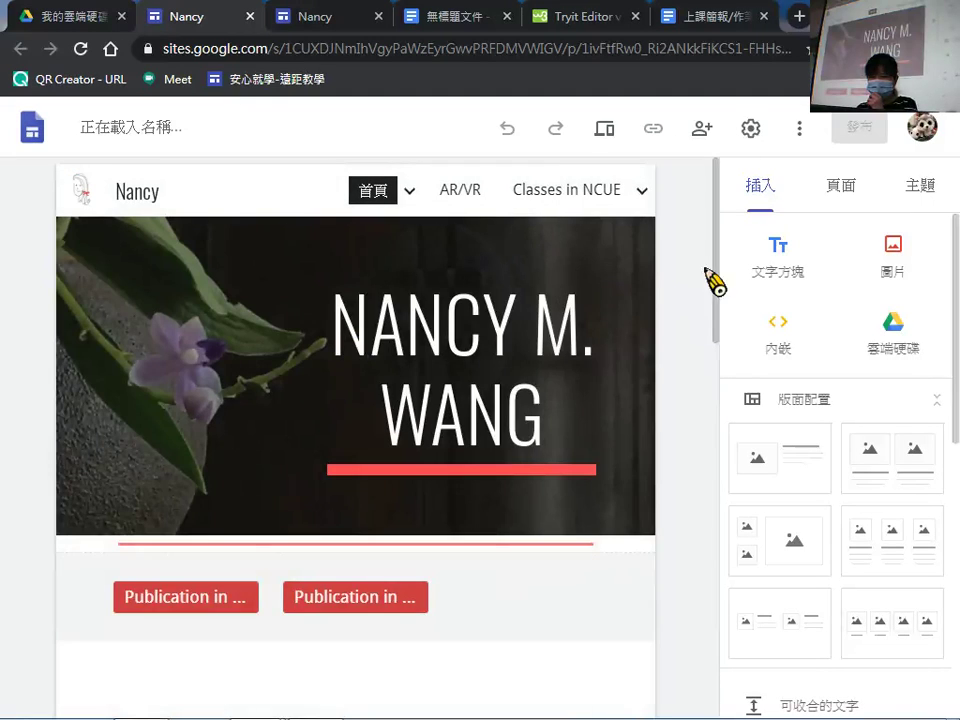
click(734, 128)
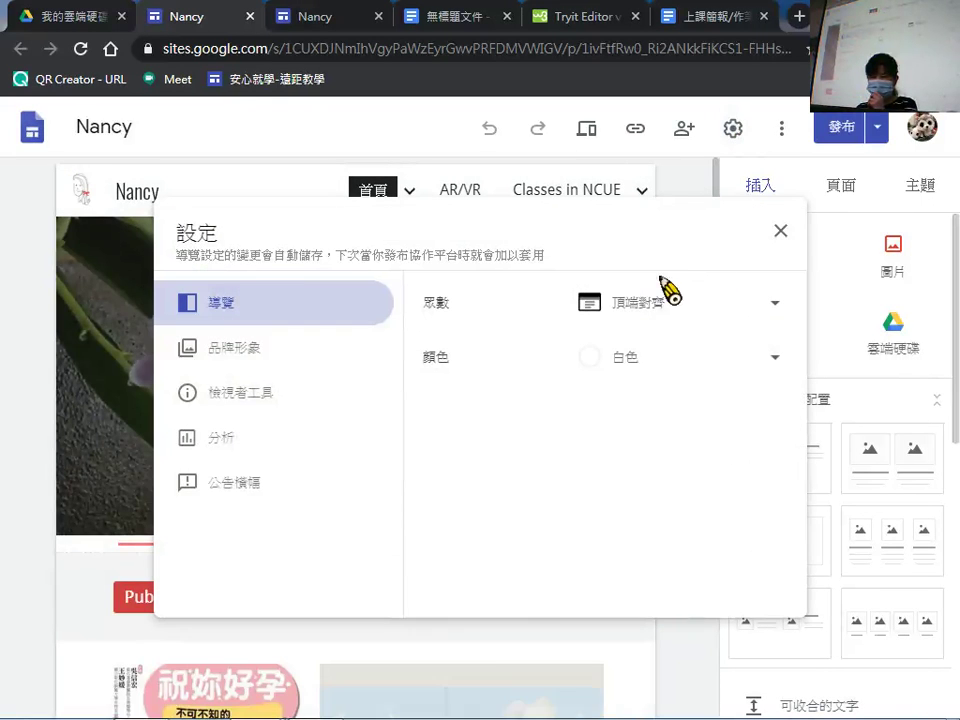
click(270, 352)
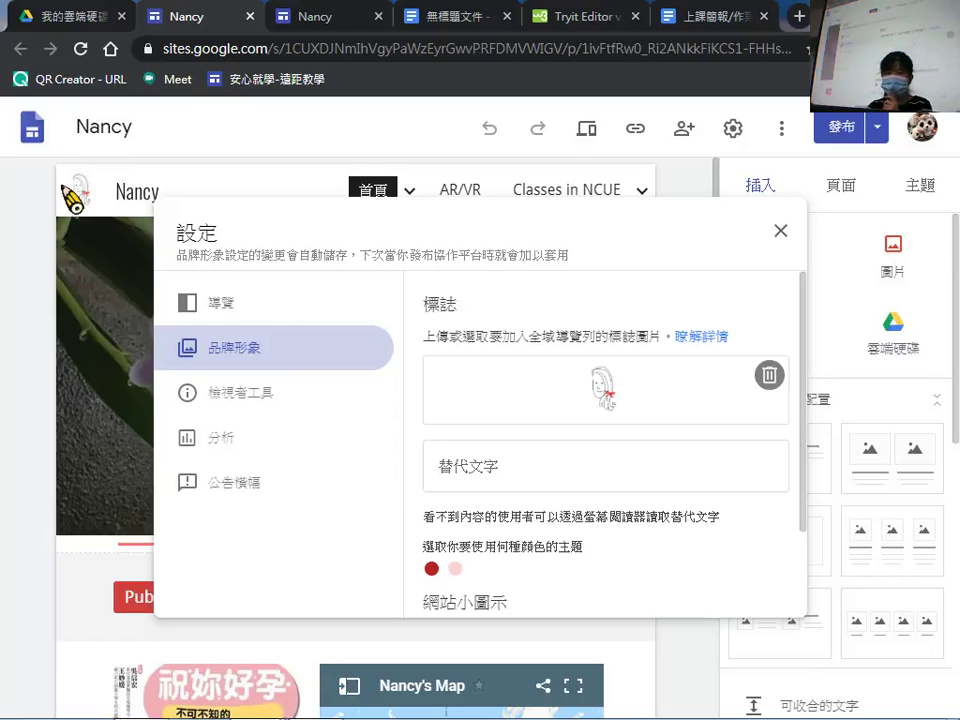
Compare the 分析 settings of the new site and the existing site, closing the new site's settings.
click(326, 20)
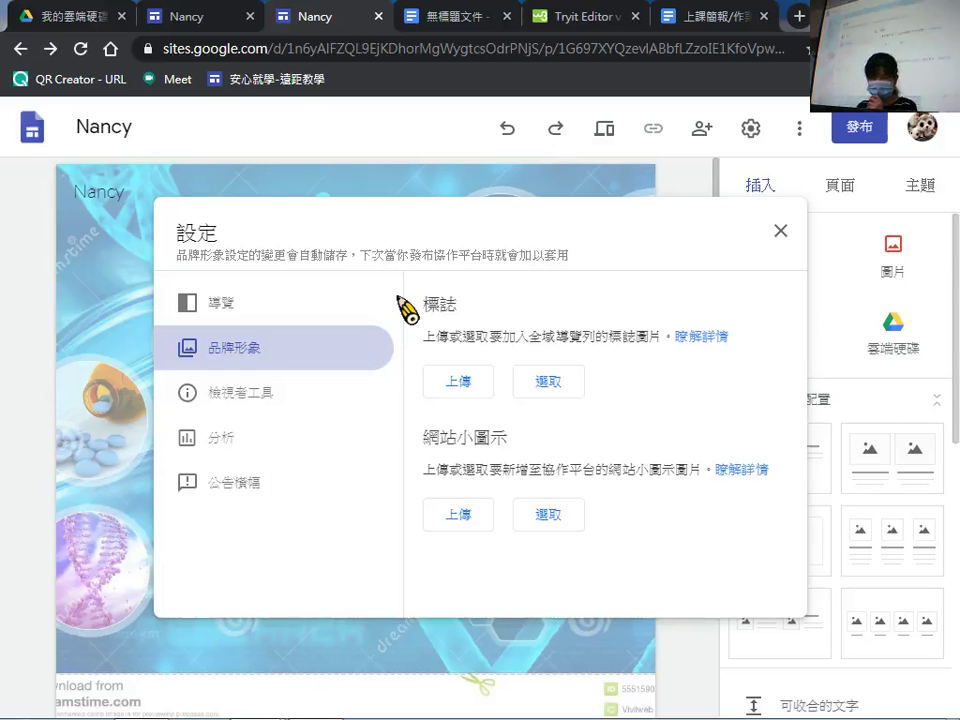
click(226, 445)
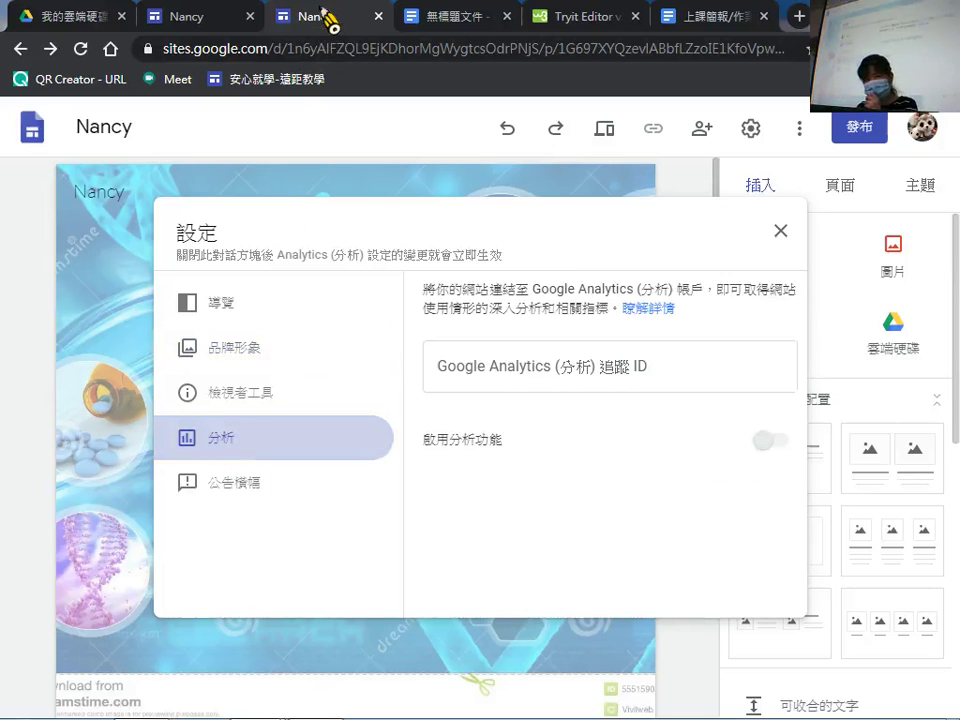
click(782, 238)
click(205, 17)
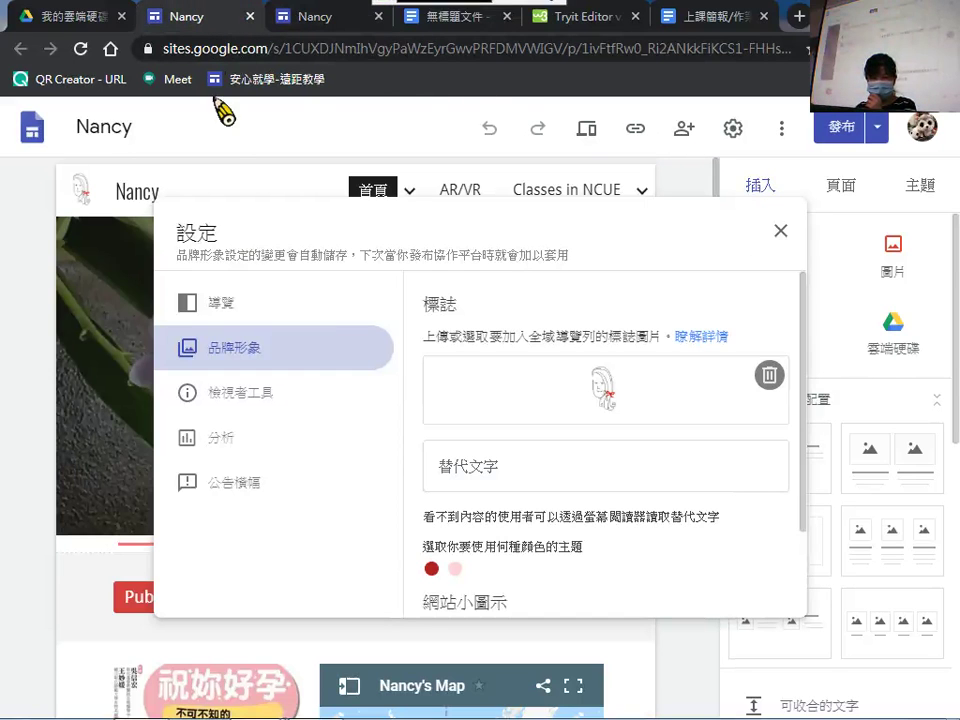
click(234, 438)
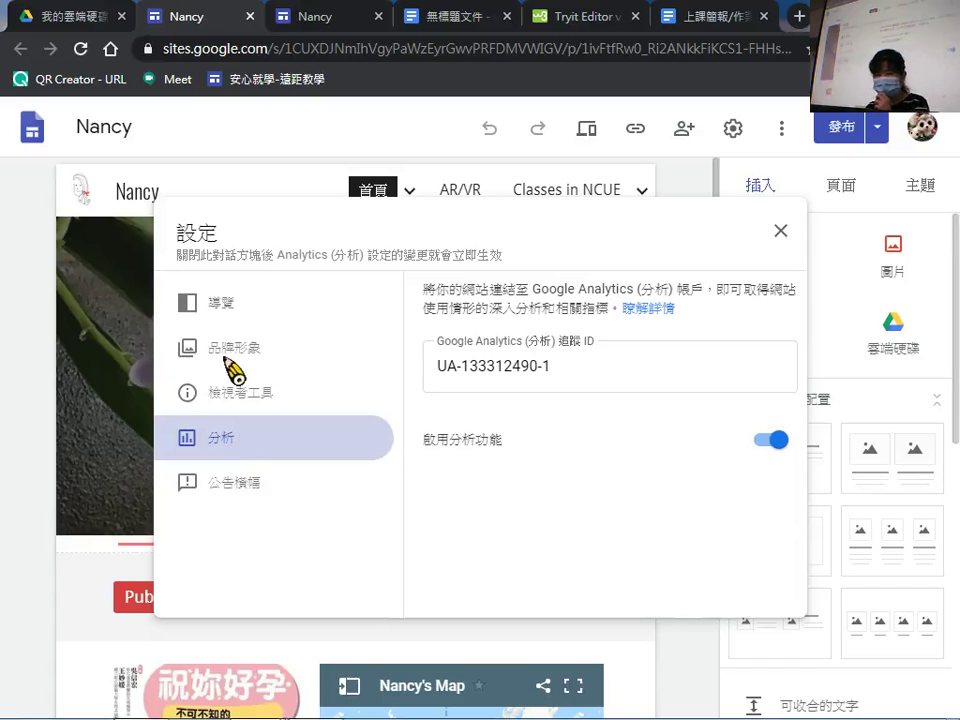
Copy the words Google Analytics from the 分析 settings, search the web for them in a new tab and open the Google Analytics site.
drag(428, 365, 568, 426)
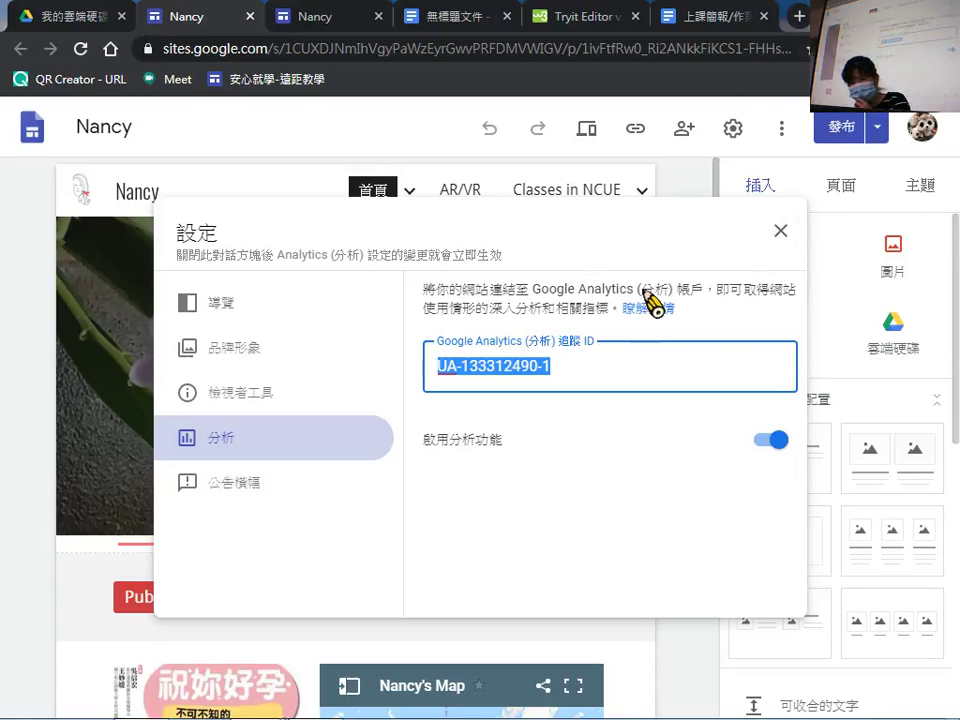
drag(633, 289, 534, 289)
key(ctrl+c)
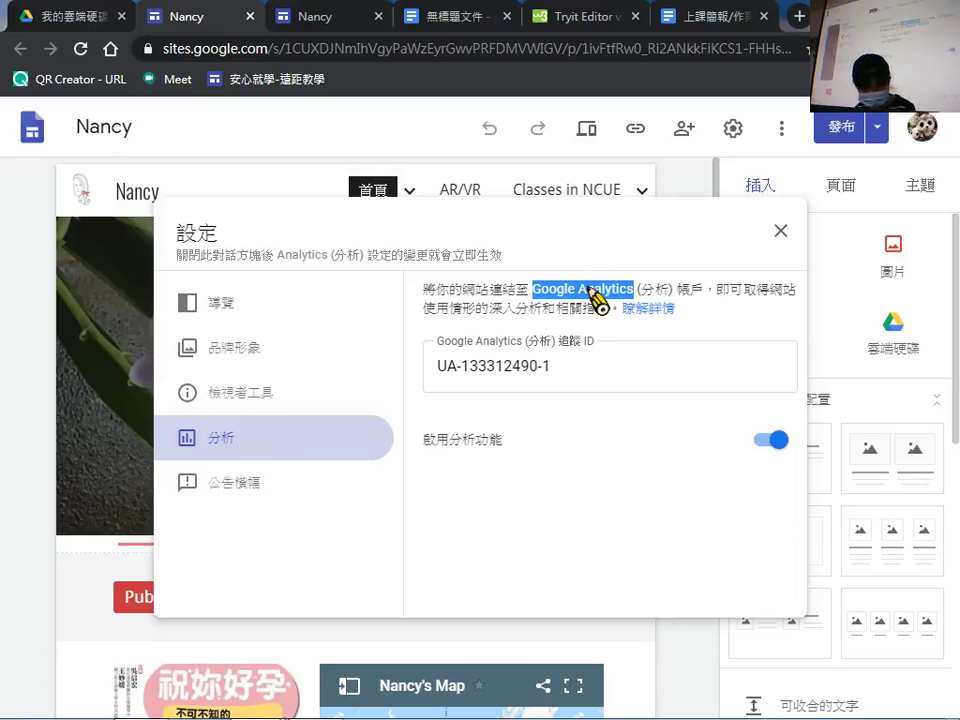
key(ctrl+t)
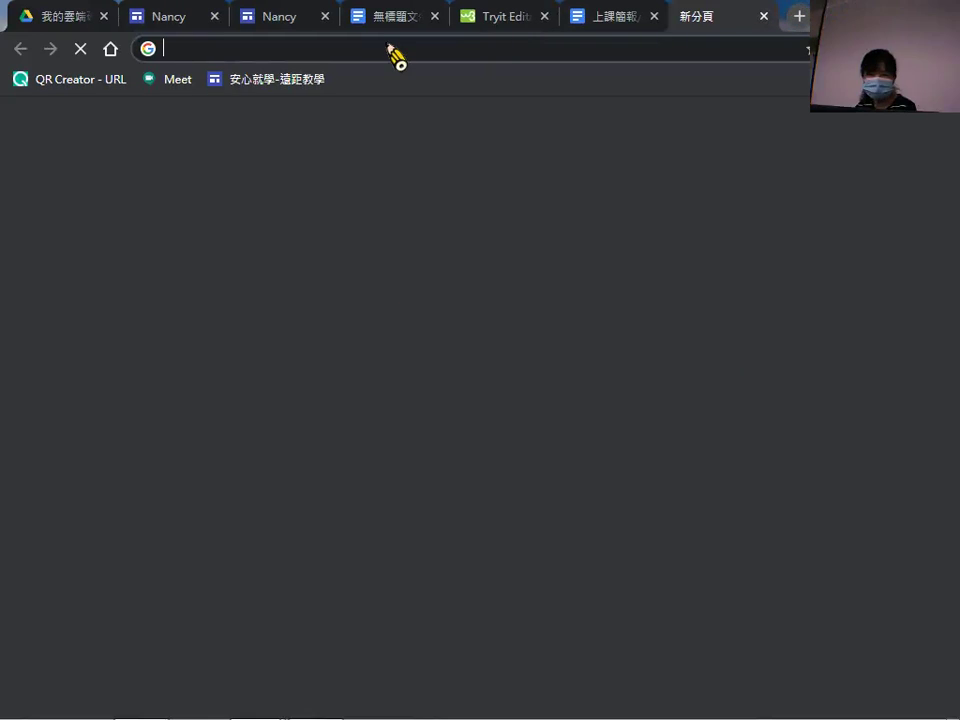
key(ctrl+v)
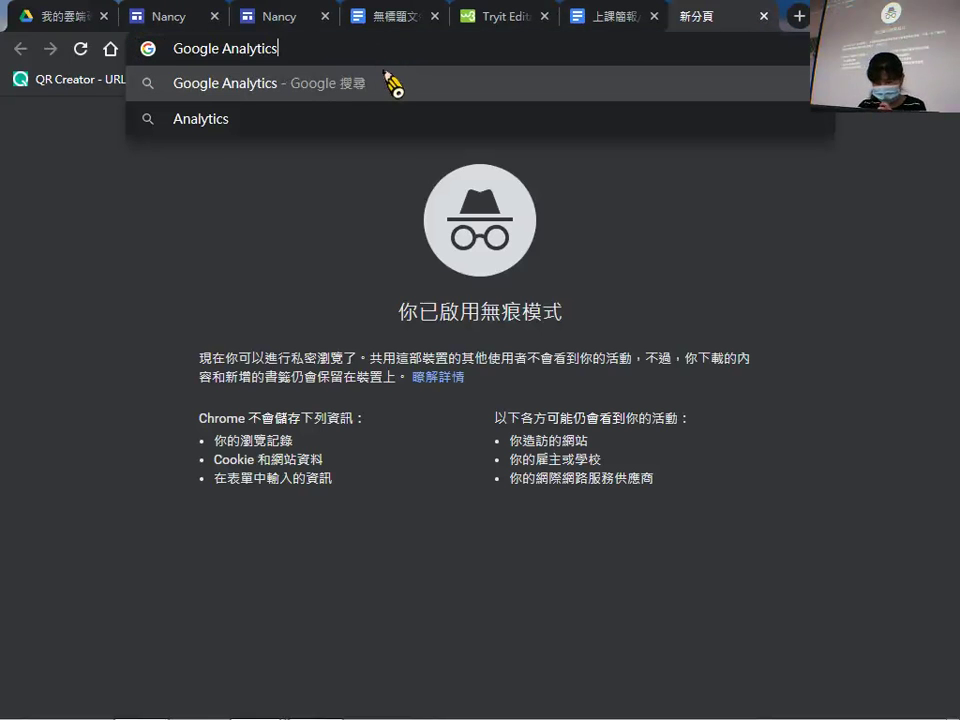
click(392, 84)
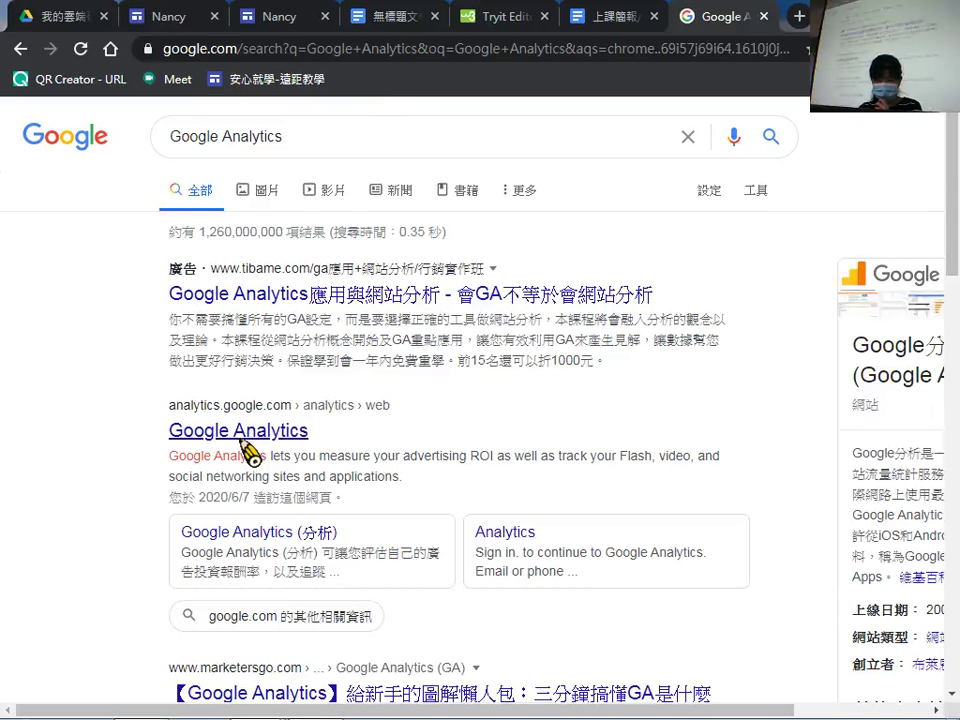
click(246, 443)
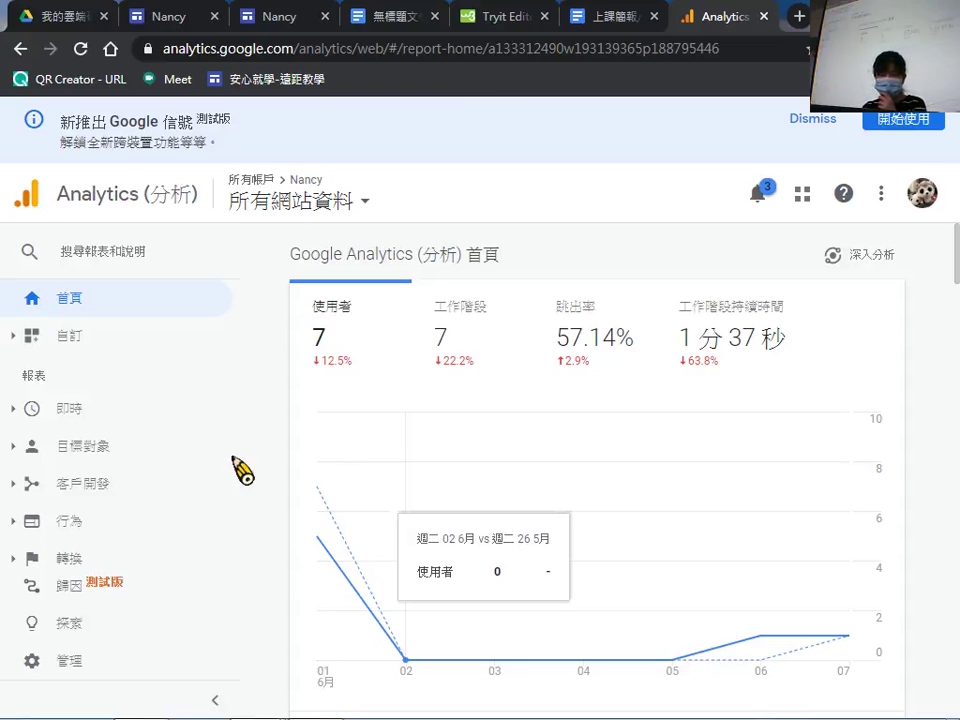
Expand the 目標對象 reports in Analytics and show the reports under its 行為 group.
click(15, 460)
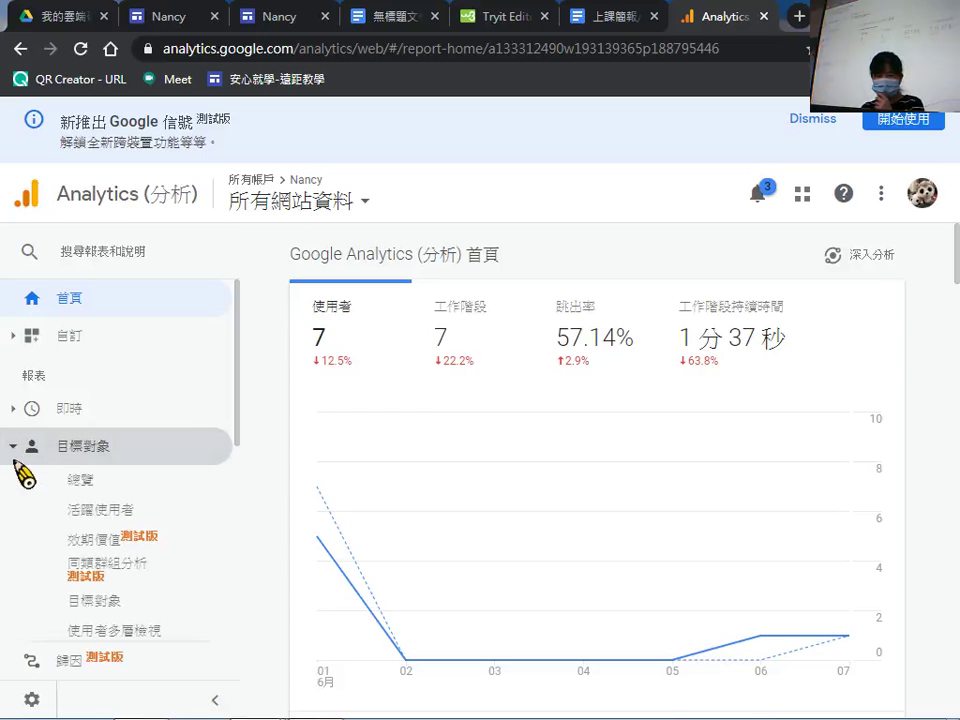
drag(238, 366, 217, 565)
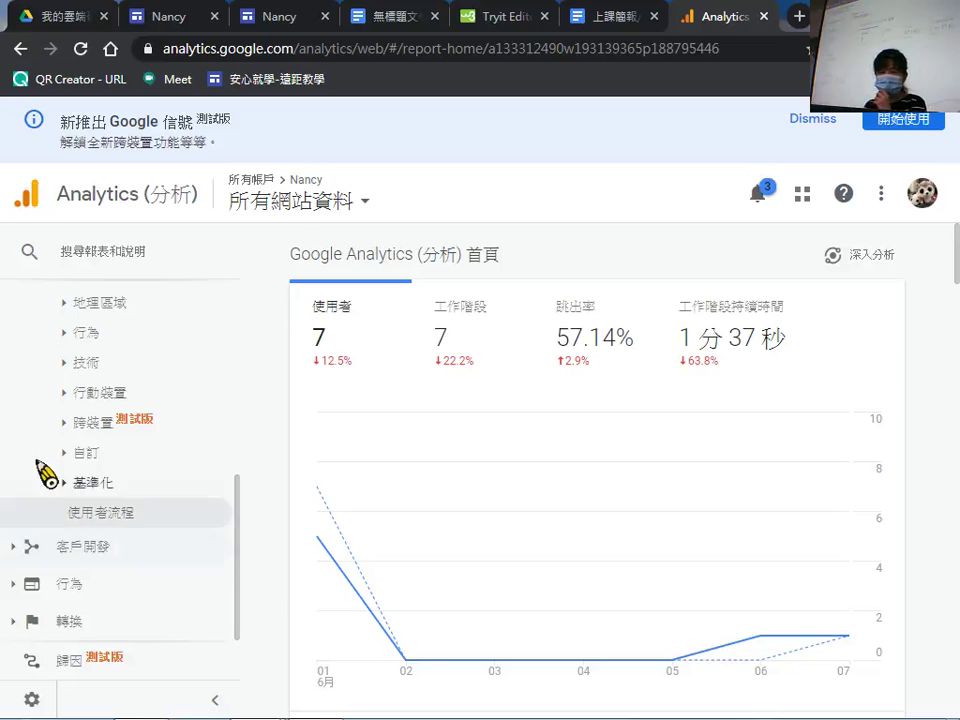
click(65, 338)
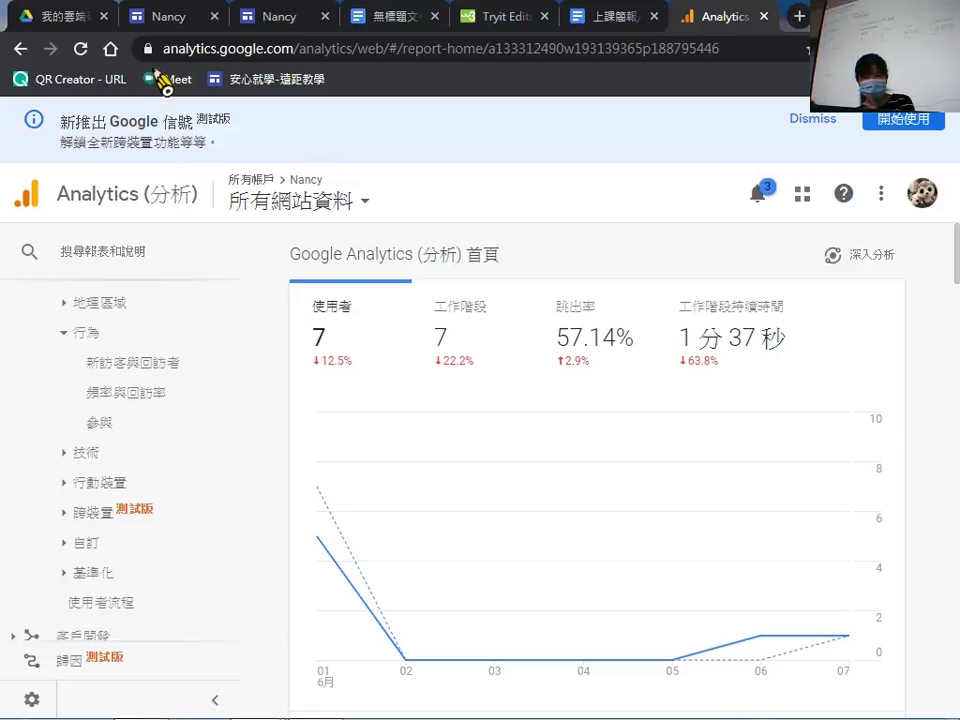
Return to the existing site, view its 公告橫幅 settings, close them, and preview the site before going back to editing.
click(200, 20)
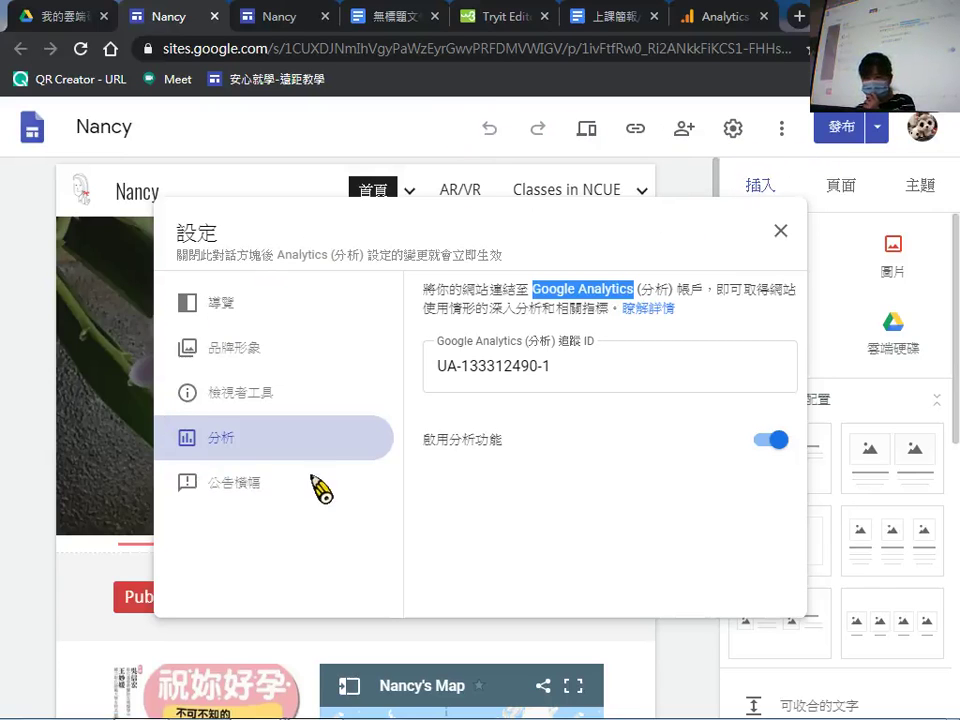
click(240, 490)
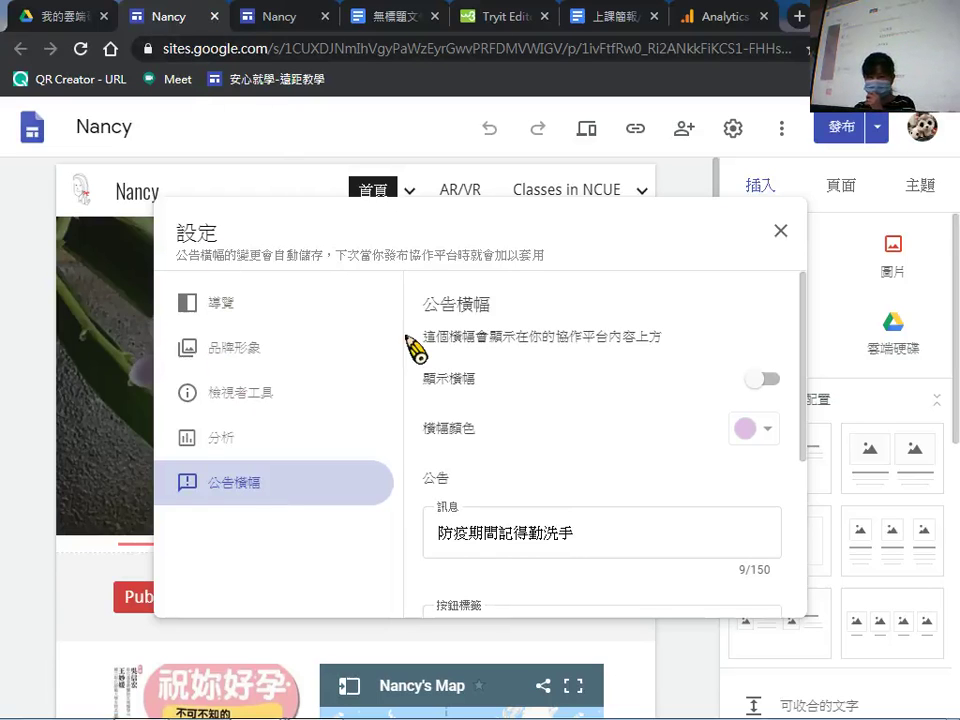
click(781, 231)
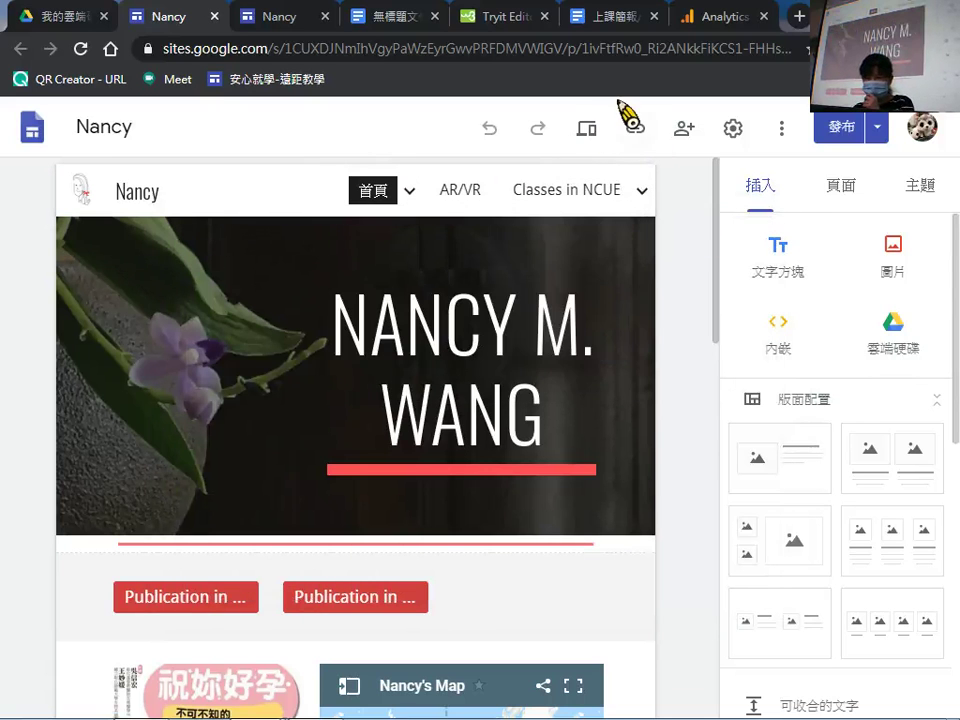
click(590, 129)
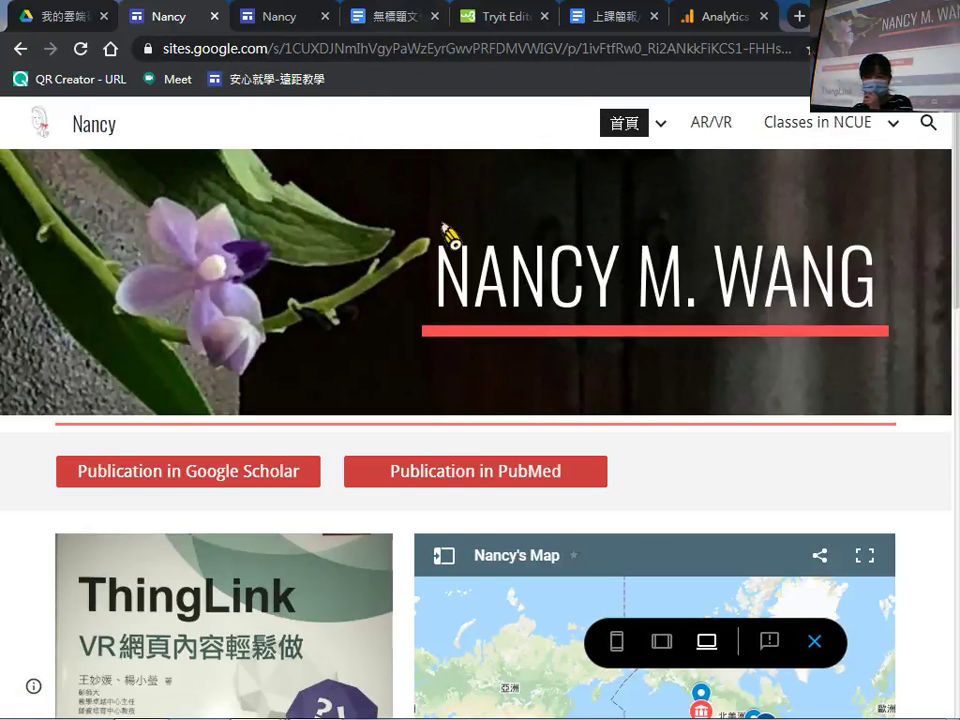
click(813, 635)
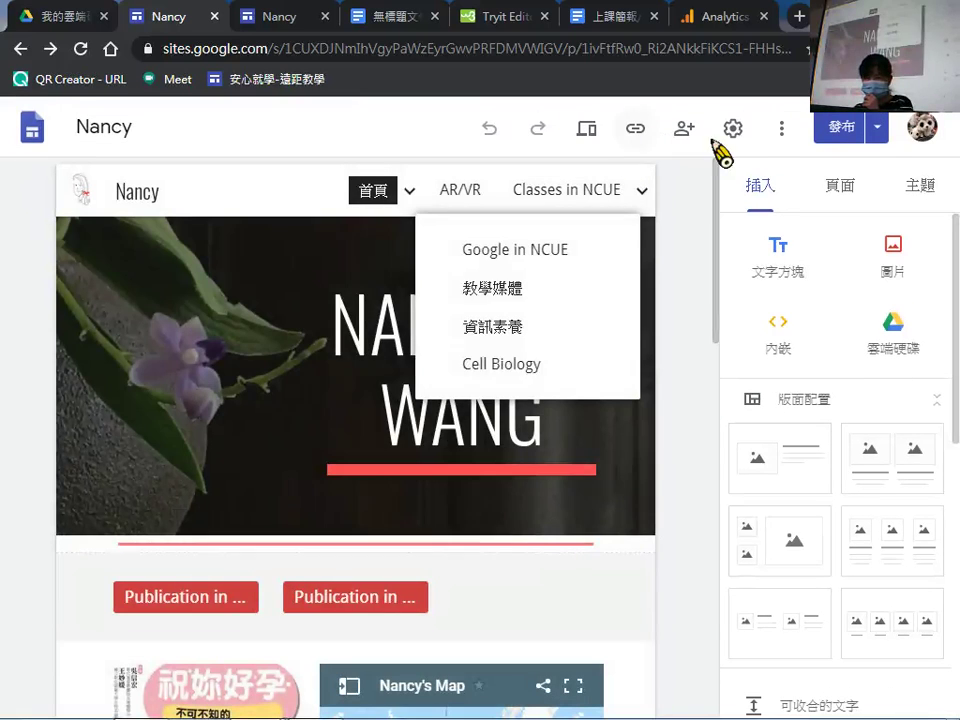
Reopen the existing site's 公告橫幅 settings and review the display, colour, message, button label and link options.
click(735, 128)
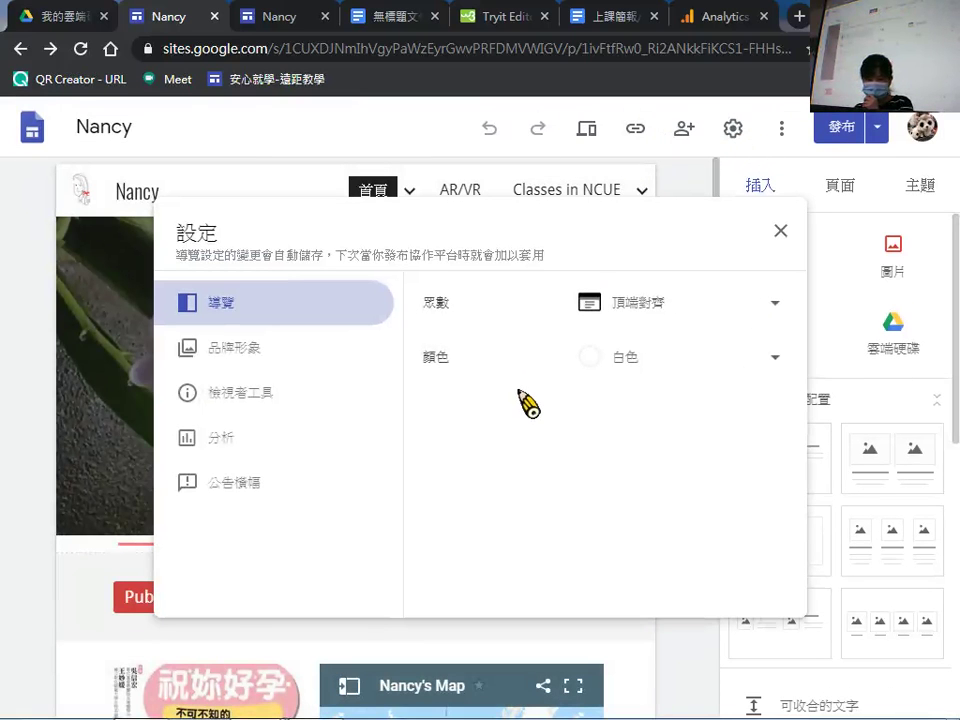
click(236, 484)
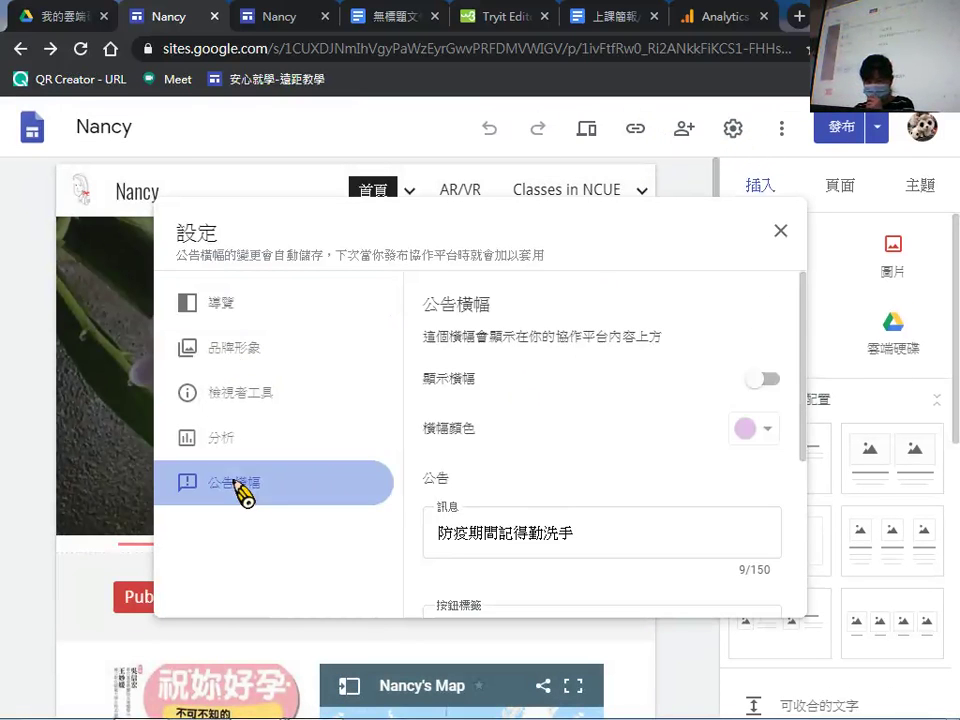
scroll(456, 555, down, 3)
scroll(508, 525, up, 2)
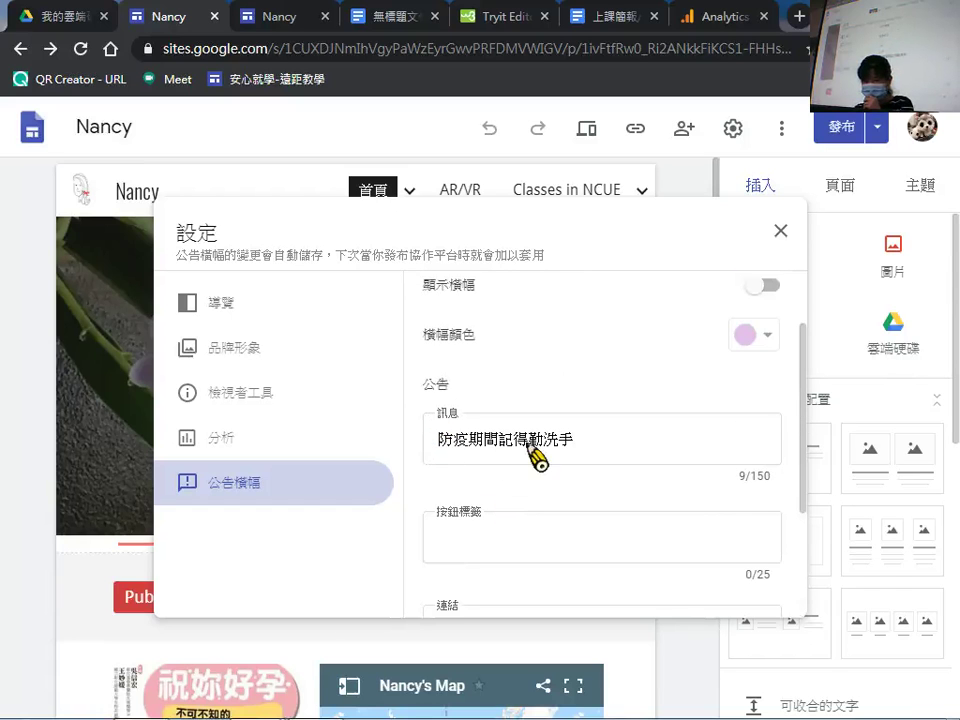
Review the announcement banner options, enable 在新分頁中開啟 and set the banner to show on 所有頁面.
scroll(546, 536, down, 2)
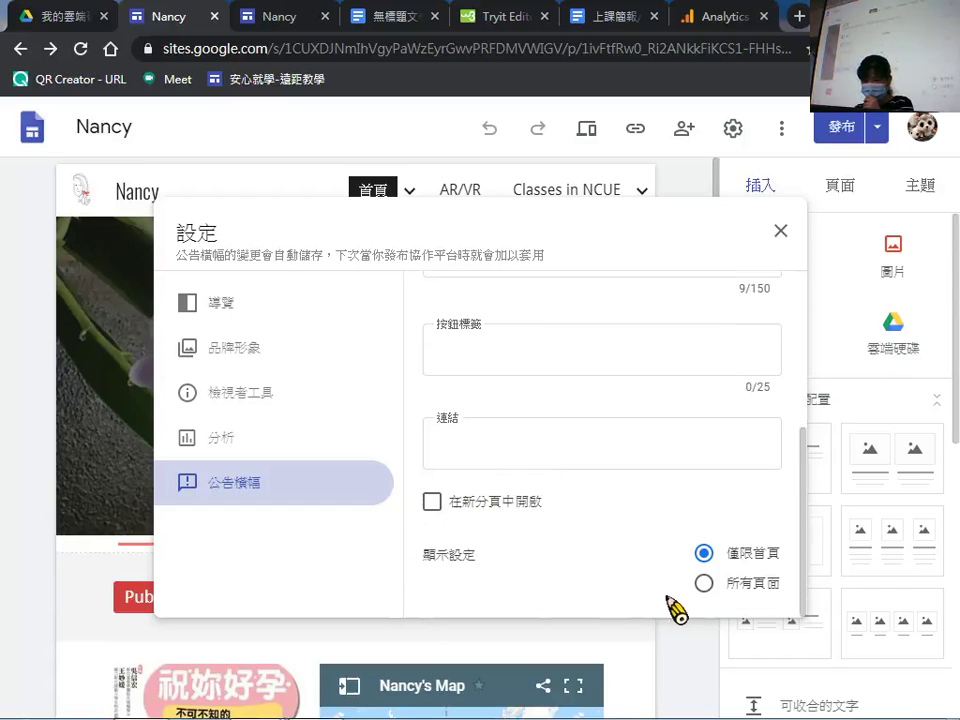
scroll(507, 513, up, 2)
scroll(507, 513, up, 1)
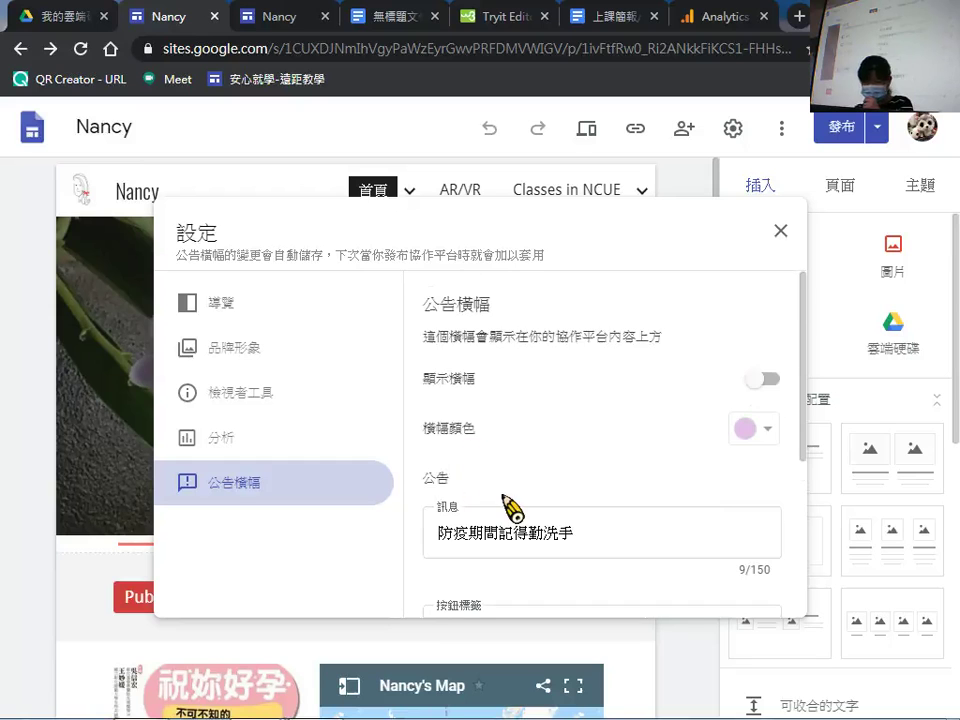
scroll(508, 568, down, 1)
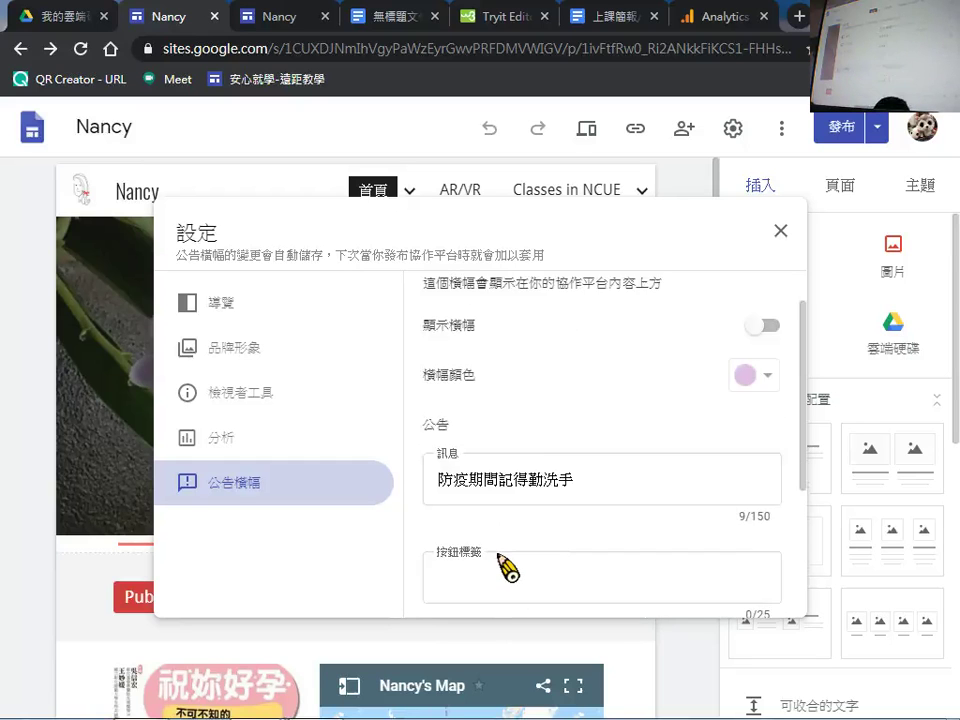
click(467, 540)
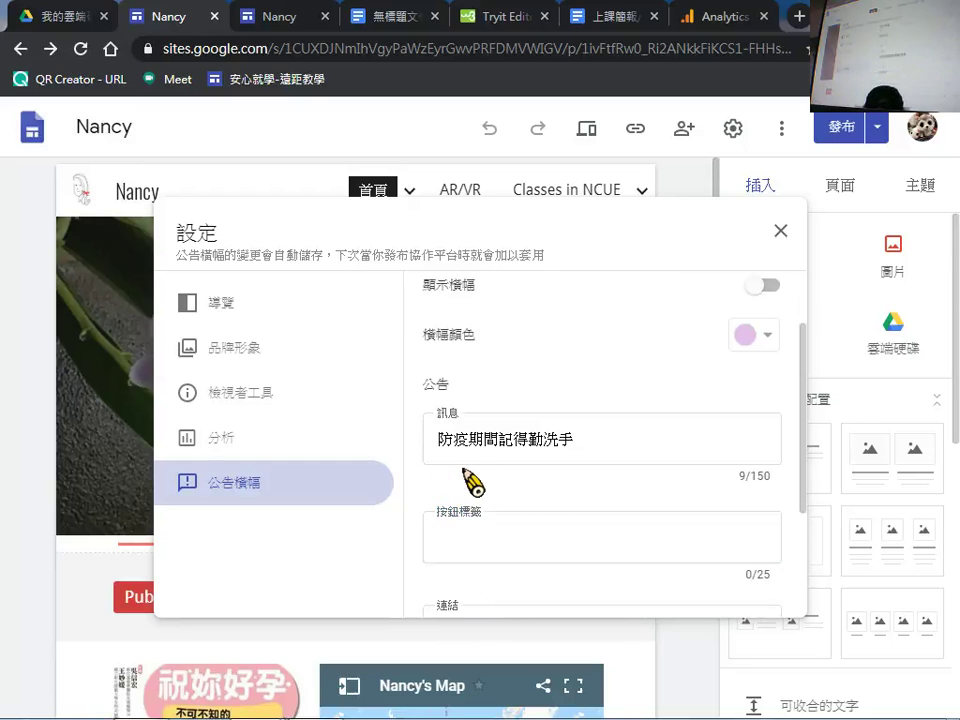
scroll(467, 481, down, 2)
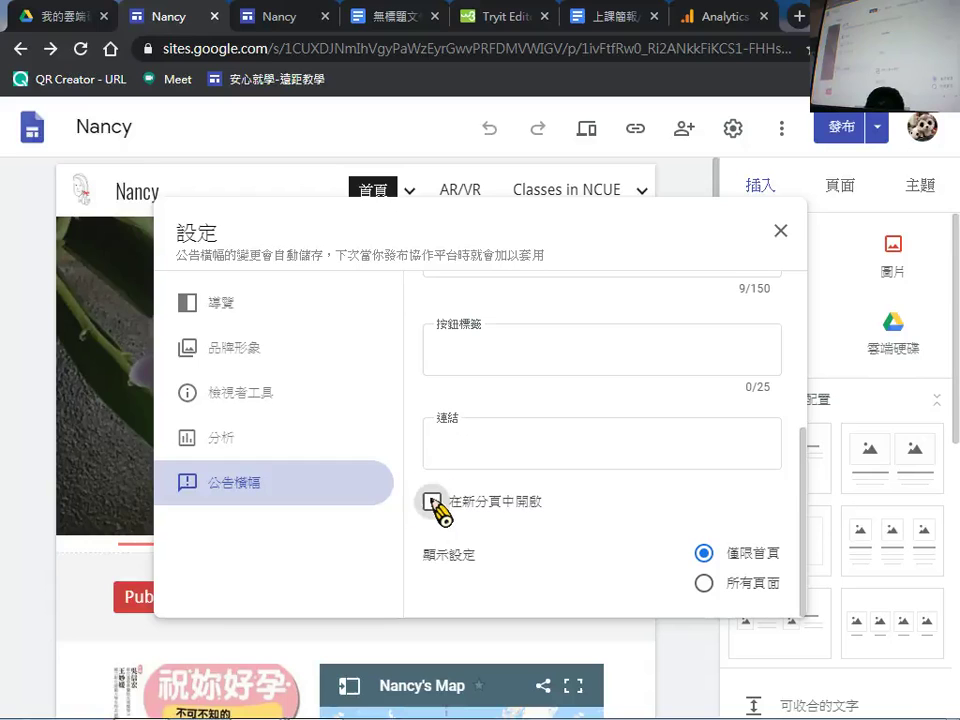
click(441, 562)
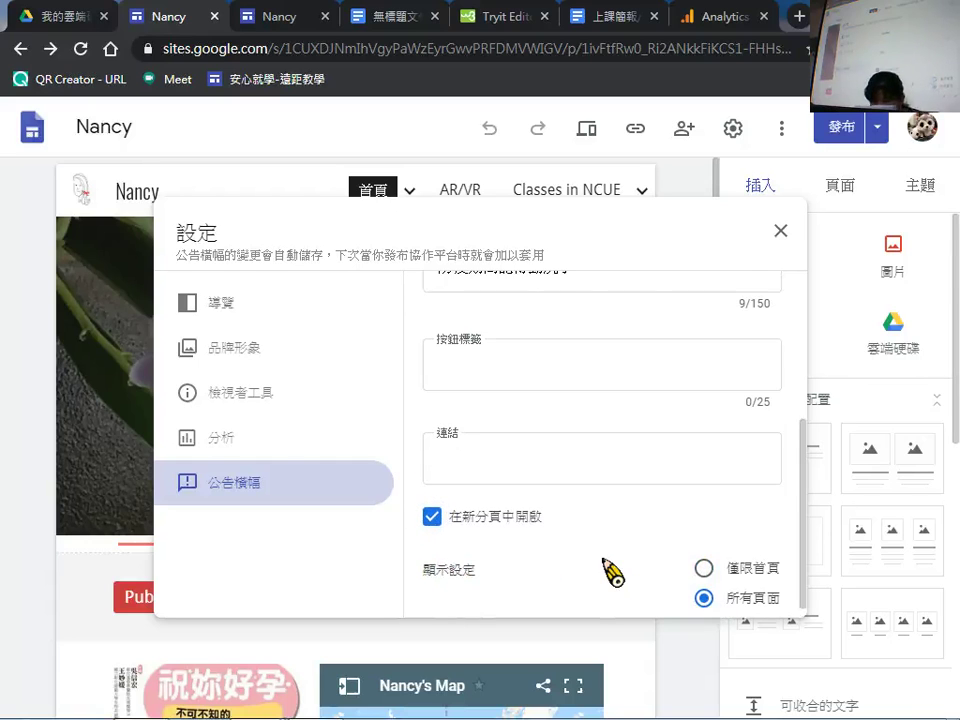
Turn on 顯示橫幅 for the announcement 防疫期間記得勤洗手 and close the settings.
scroll(574, 561, up, 2)
scroll(592, 406, up, 1)
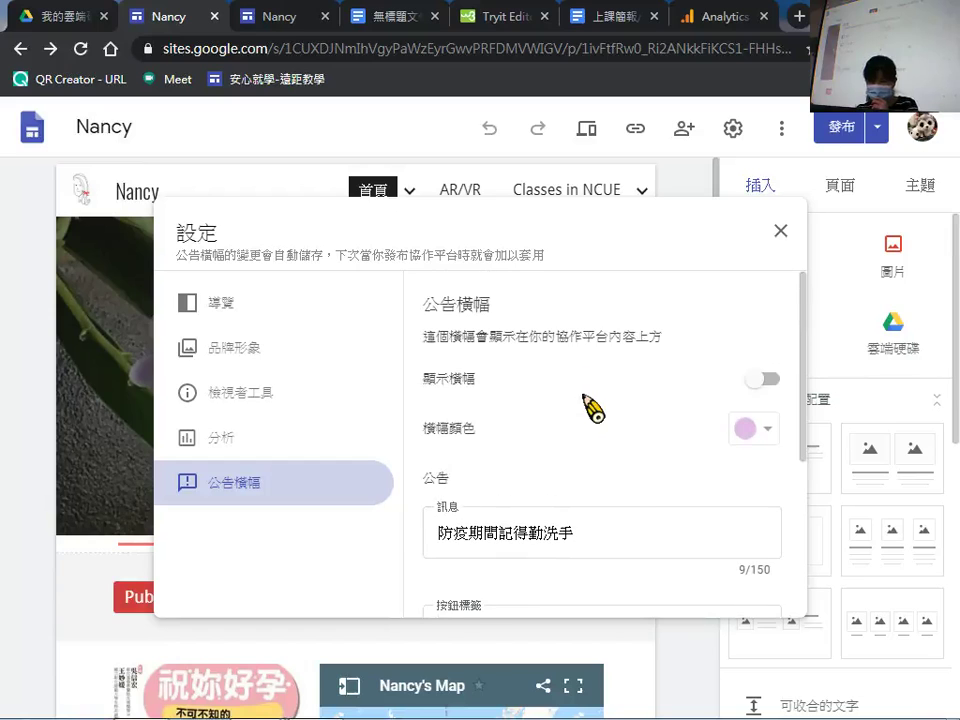
click(770, 380)
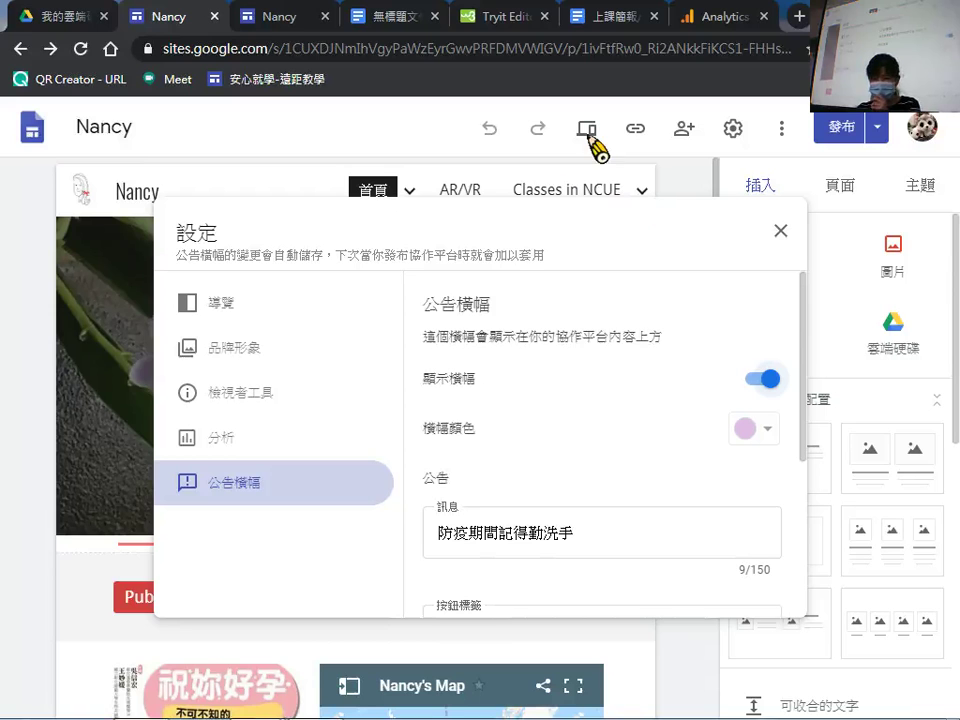
click(782, 233)
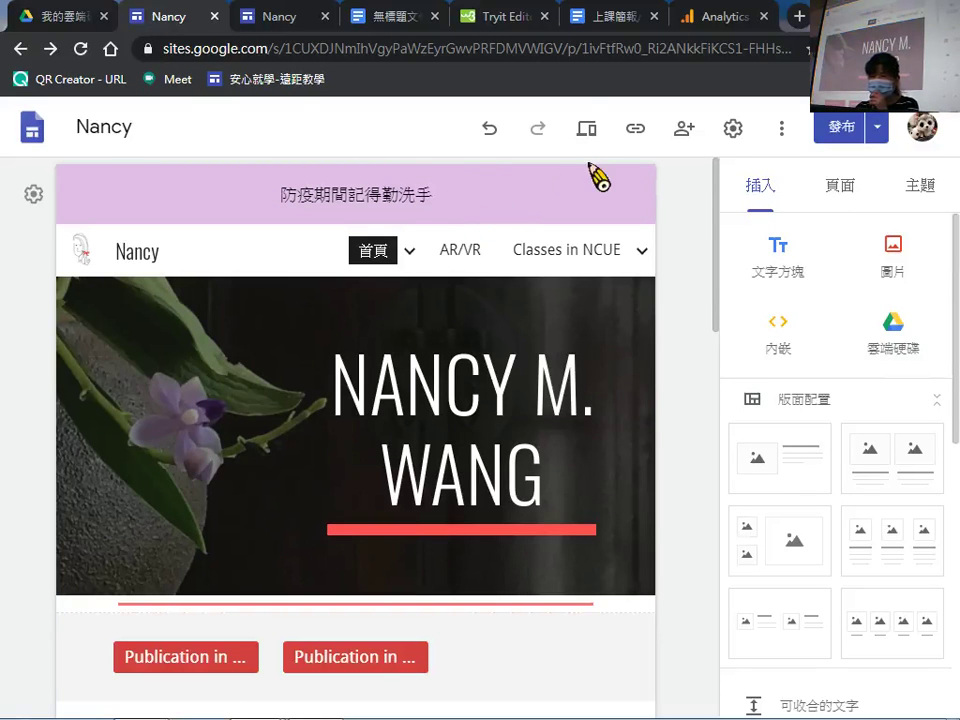
Preview the site, visit the 資訊素養 page under Classes in NCUE to check the banner, and exit the preview.
click(590, 130)
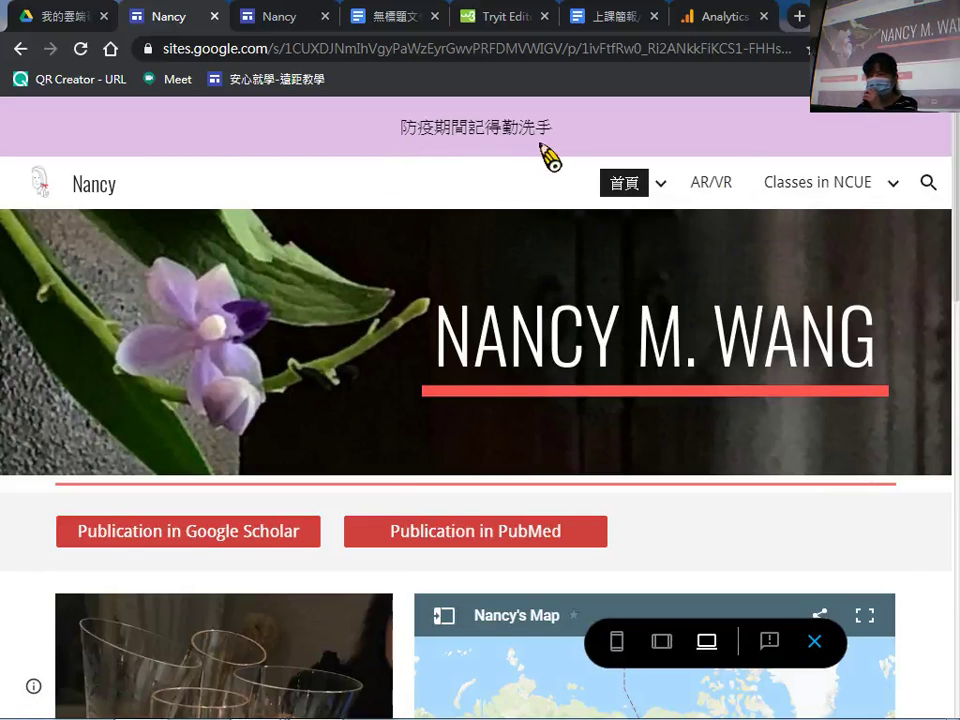
mouse_move(776, 202)
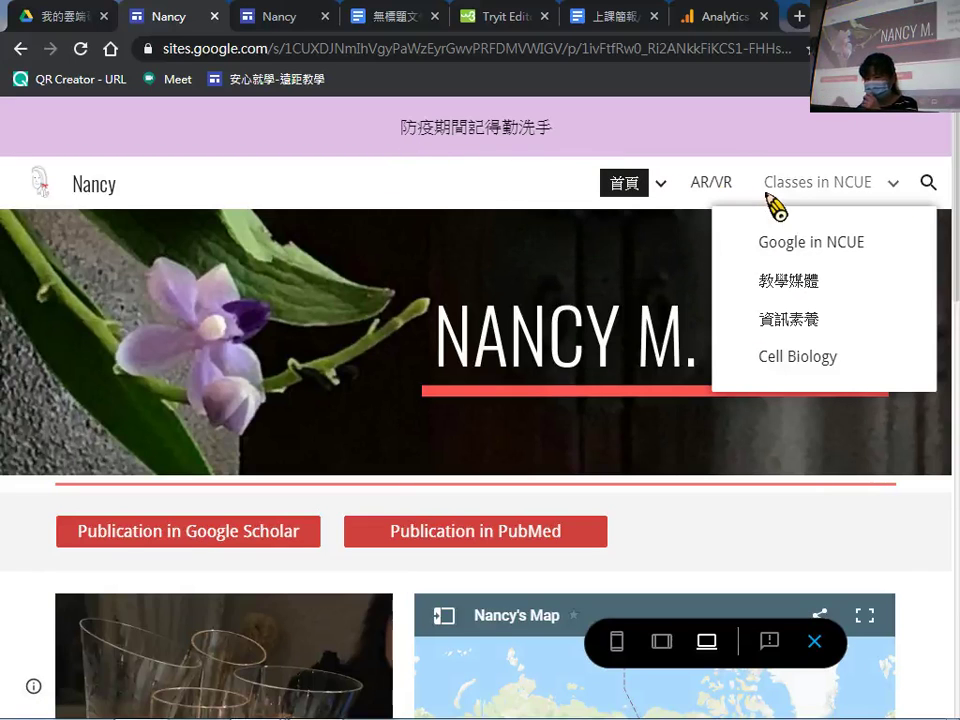
click(772, 322)
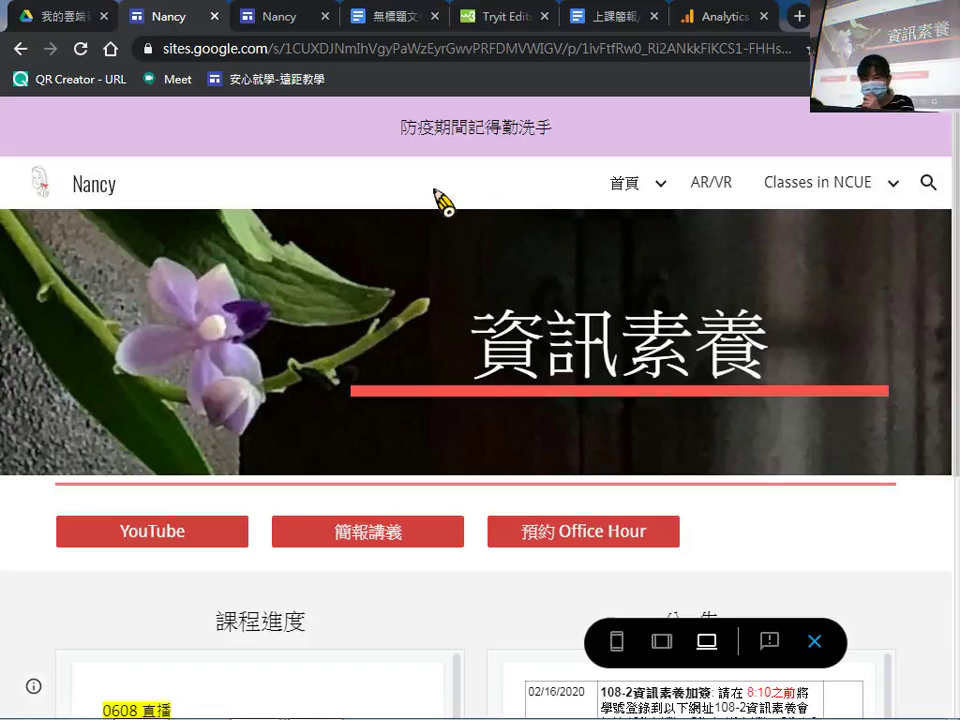
click(812, 640)
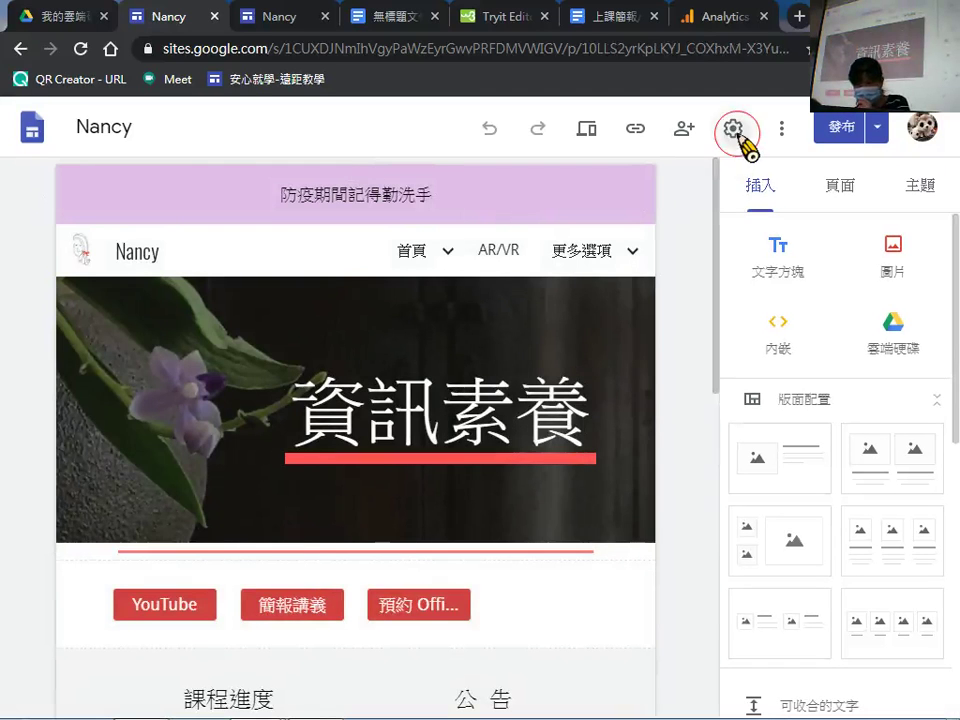
Limit the announcement banner's display to 僅限首頁 in the 公告橫幅 settings and close them.
click(736, 130)
click(242, 485)
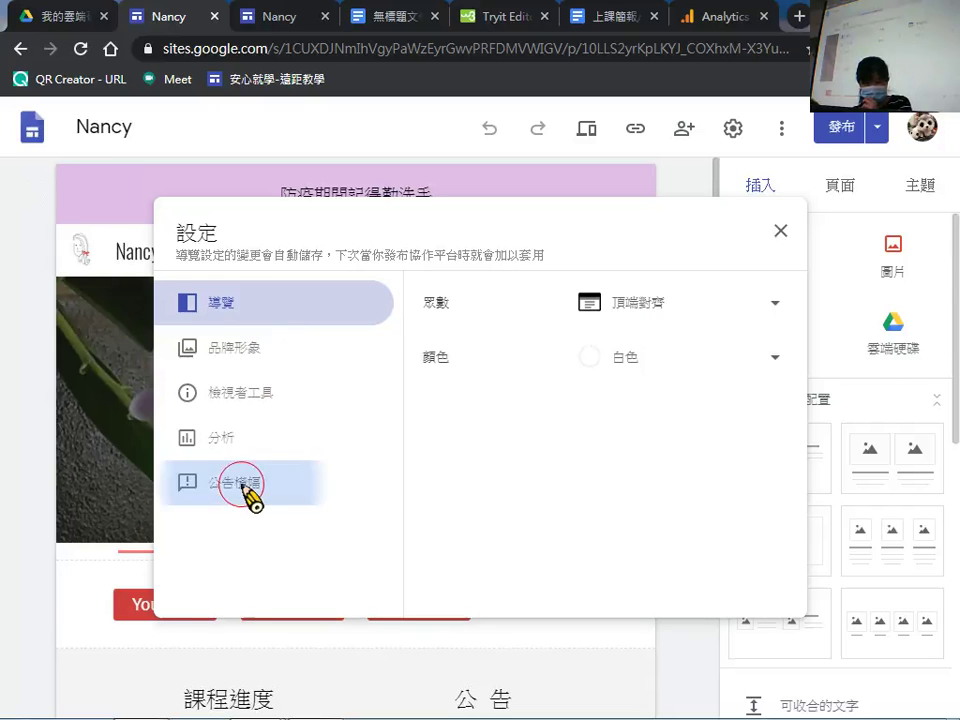
scroll(497, 467, down, 3)
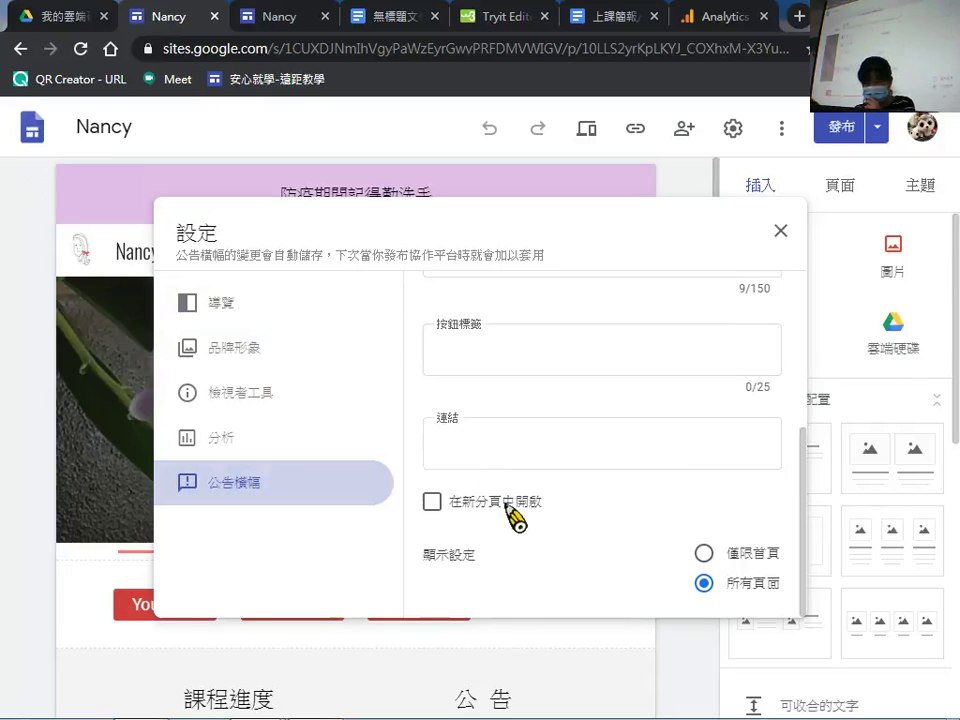
click(702, 553)
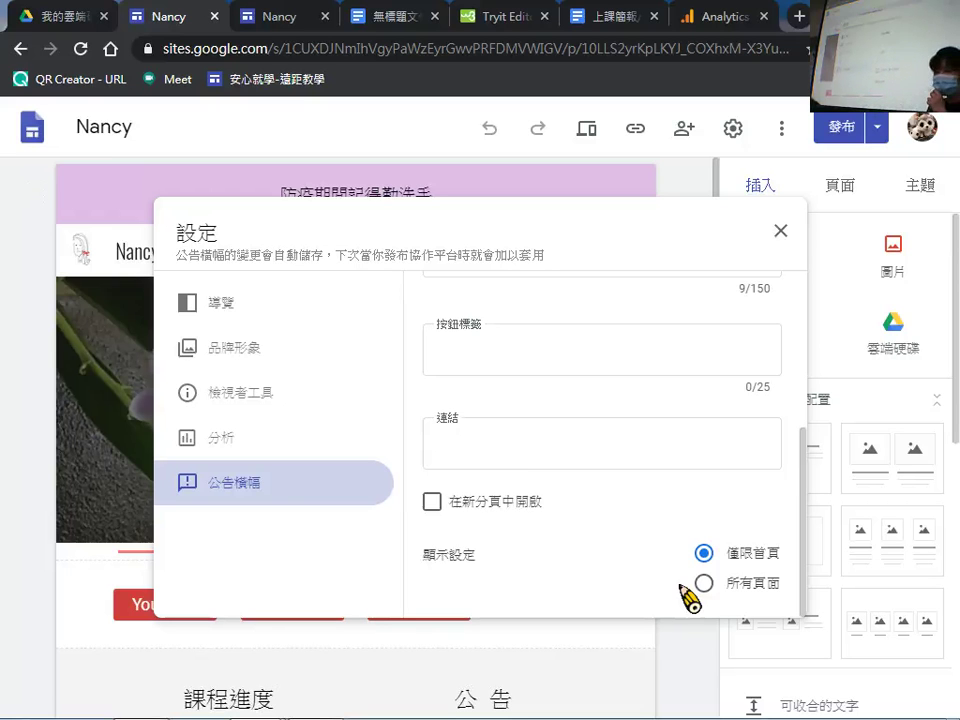
click(779, 234)
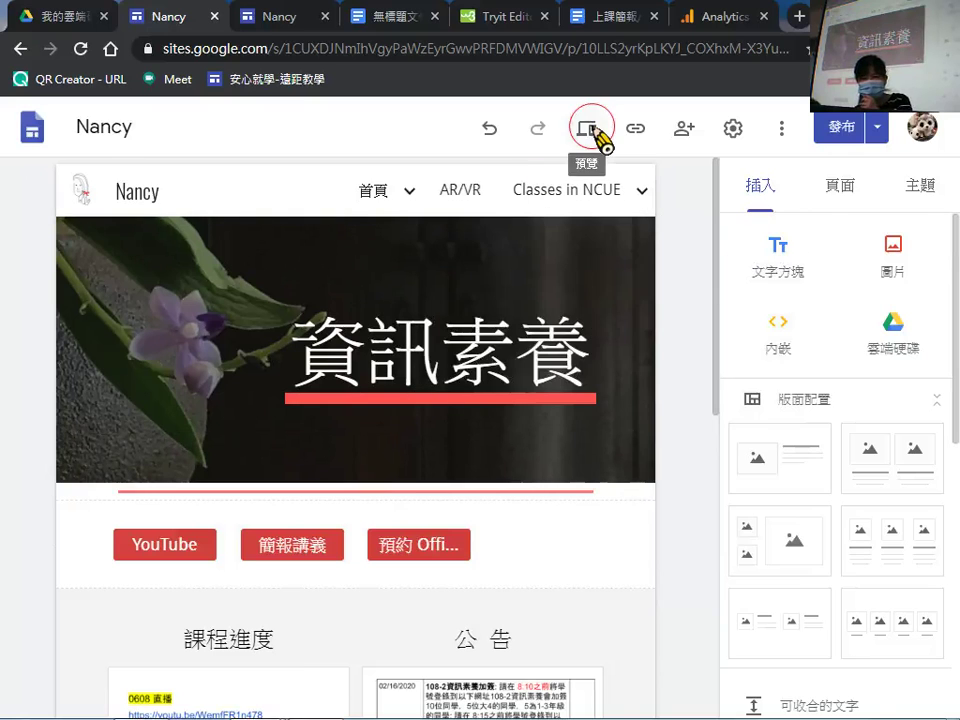
Preview the 資訊素養 page, go to the 首頁 page to compare the banner display, and leave the preview.
click(587, 129)
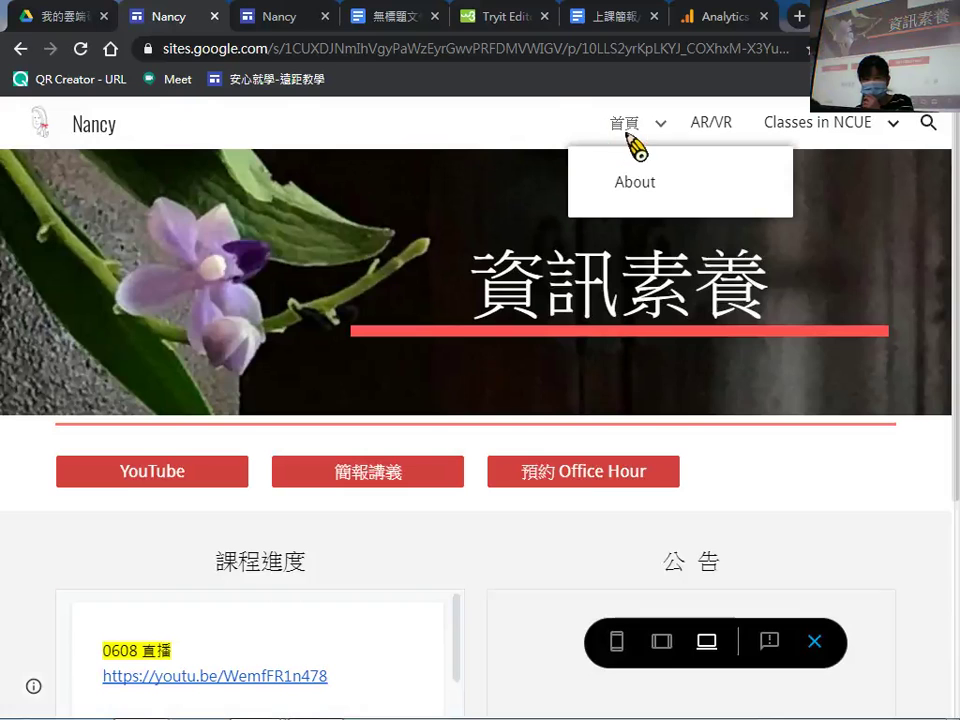
click(630, 137)
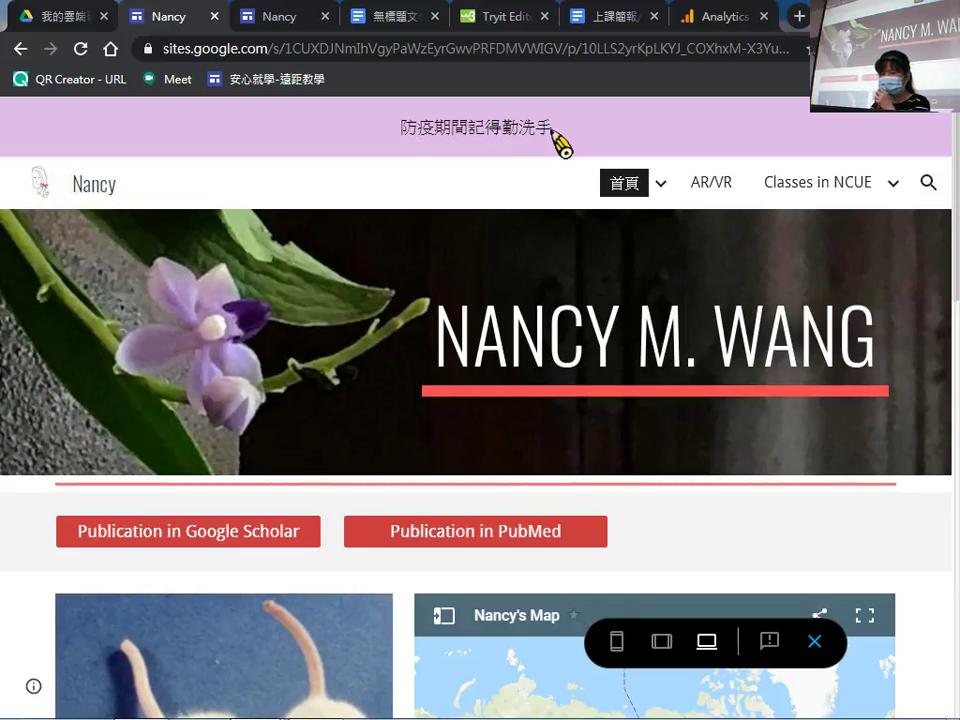
click(815, 640)
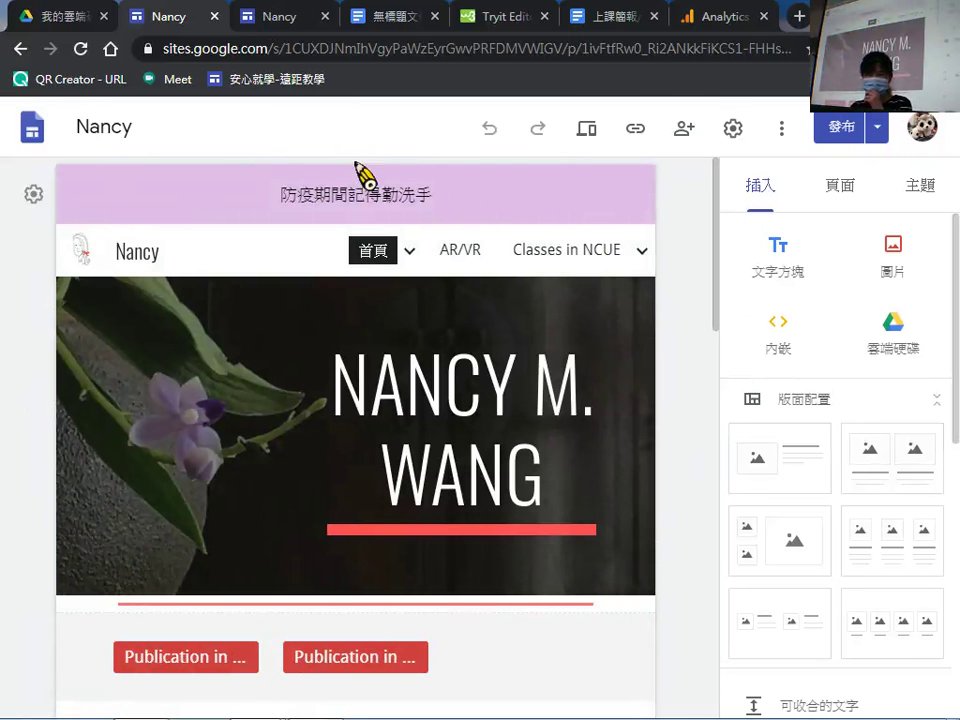
On the new site, insert a text box below the header containing xxxxxxxxxxxxx and view its text style options.
click(262, 20)
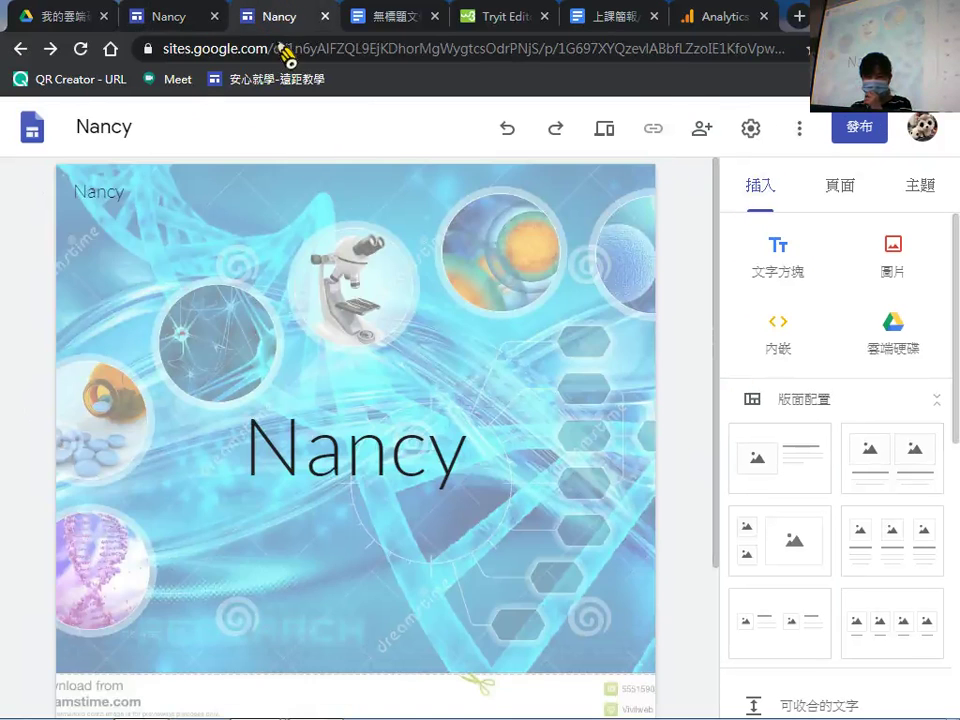
scroll(490, 480, down, 2)
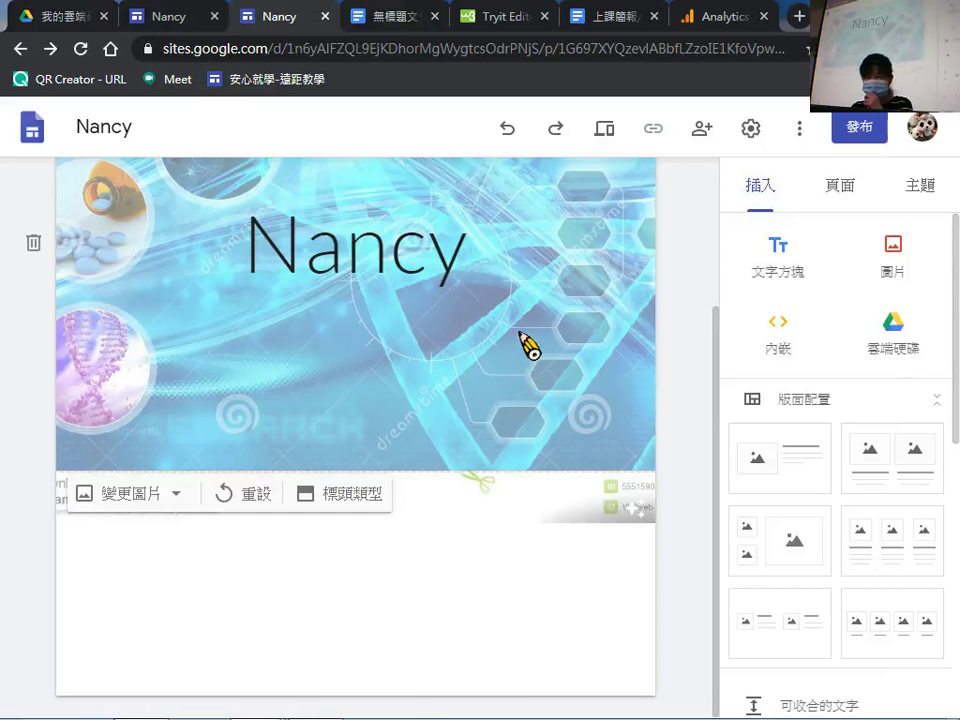
scroll(395, 600, up, 2)
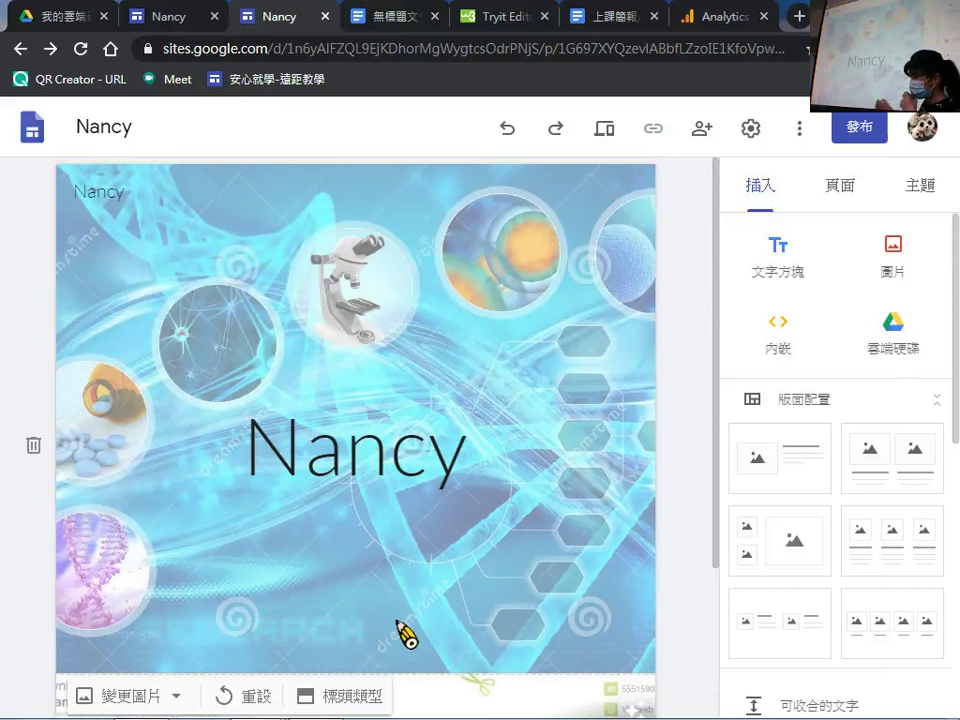
scroll(372, 620, down, 2)
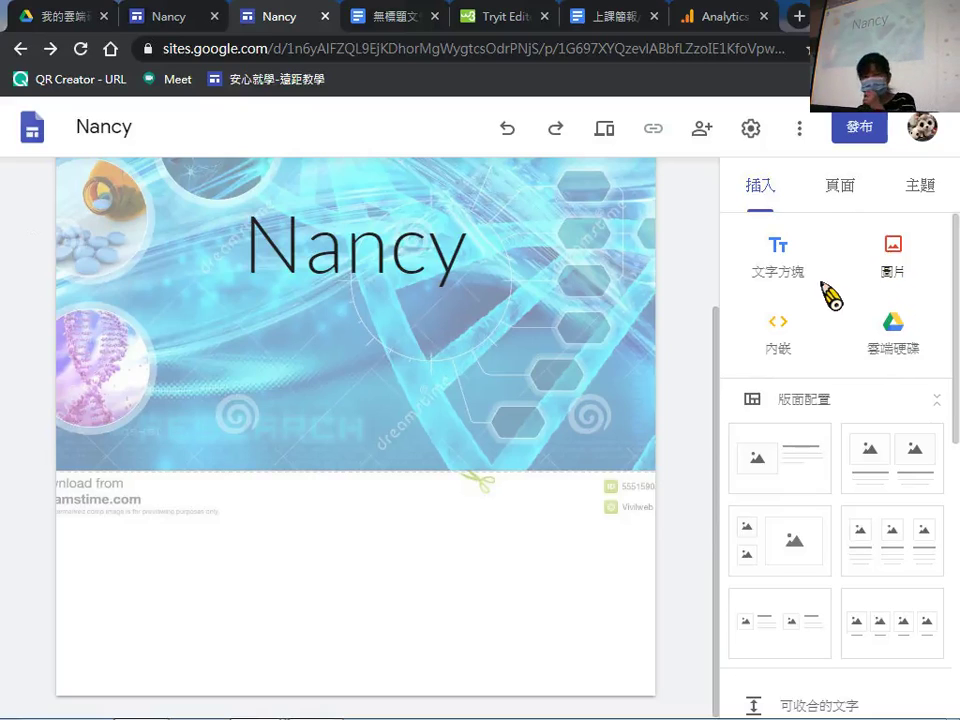
click(762, 282)
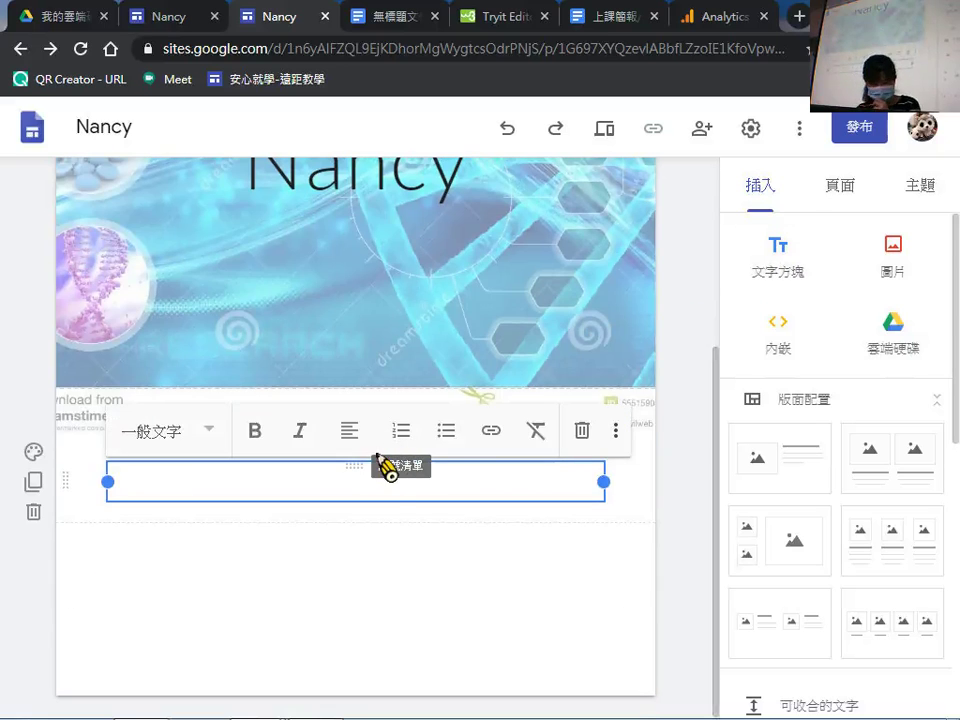
text(xxxxxxxxxxxxxx)
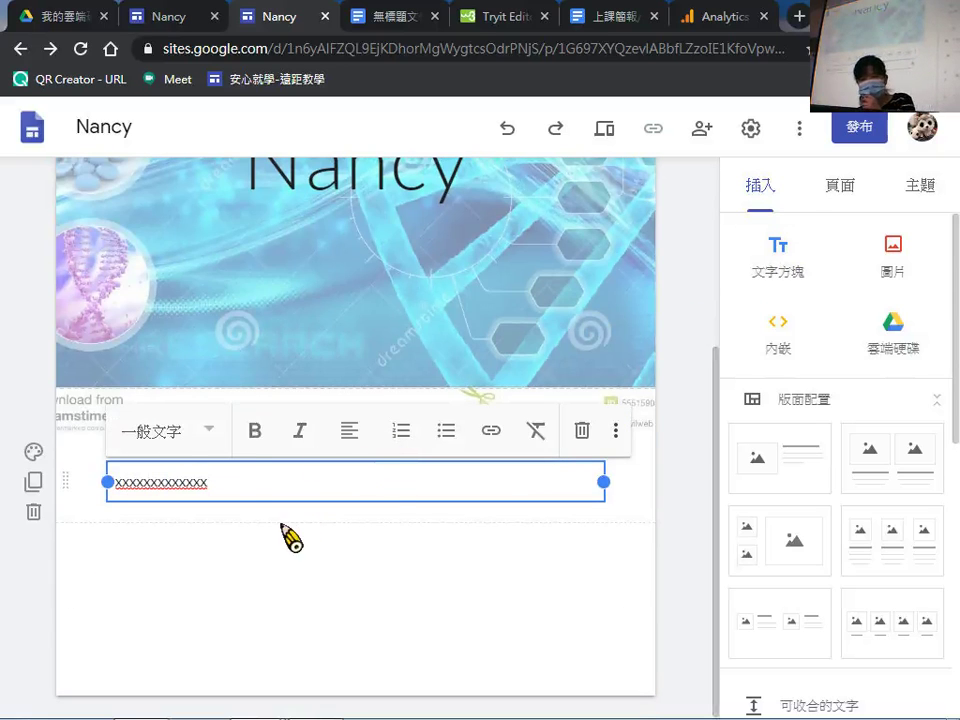
click(210, 431)
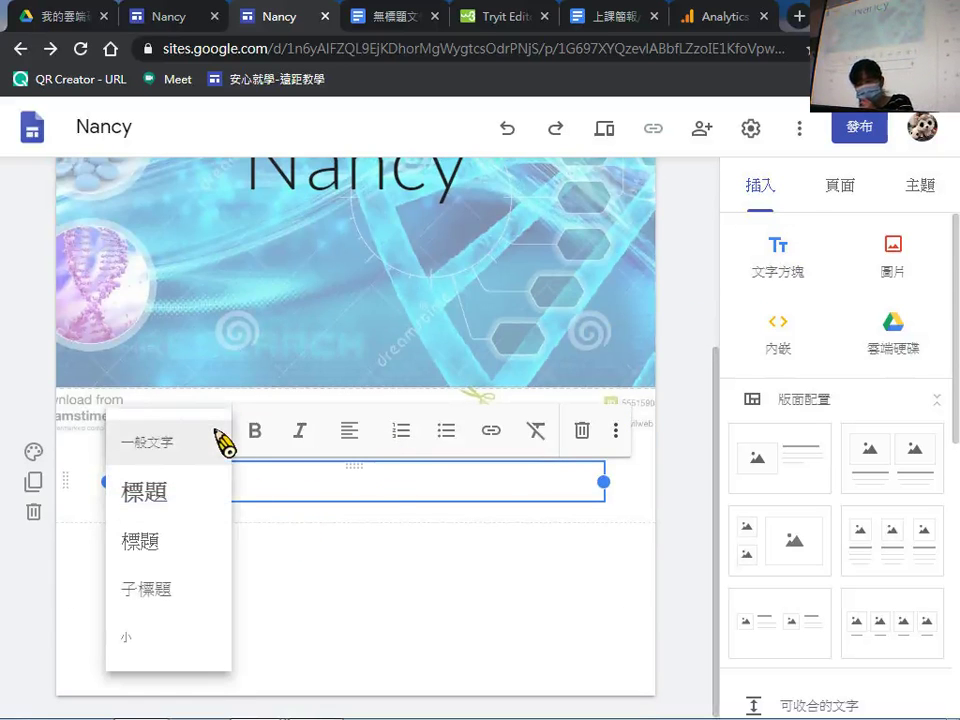
click(291, 521)
Upload the koala picture 無尾熊 from the 範例圖片 folder of the 圖片 library into the page.
click(903, 270)
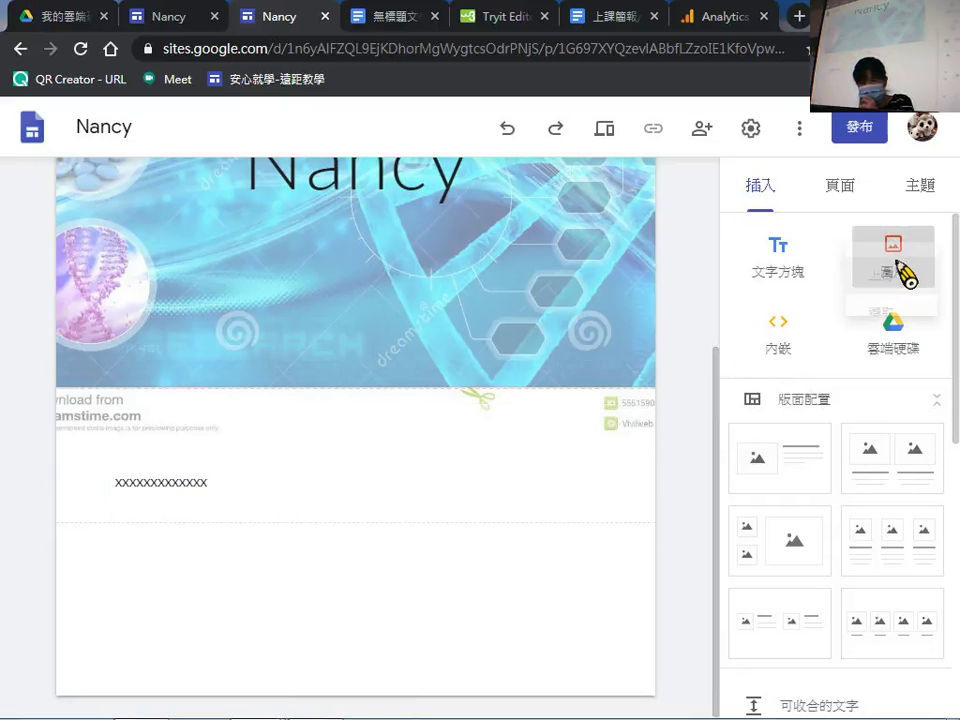
click(866, 322)
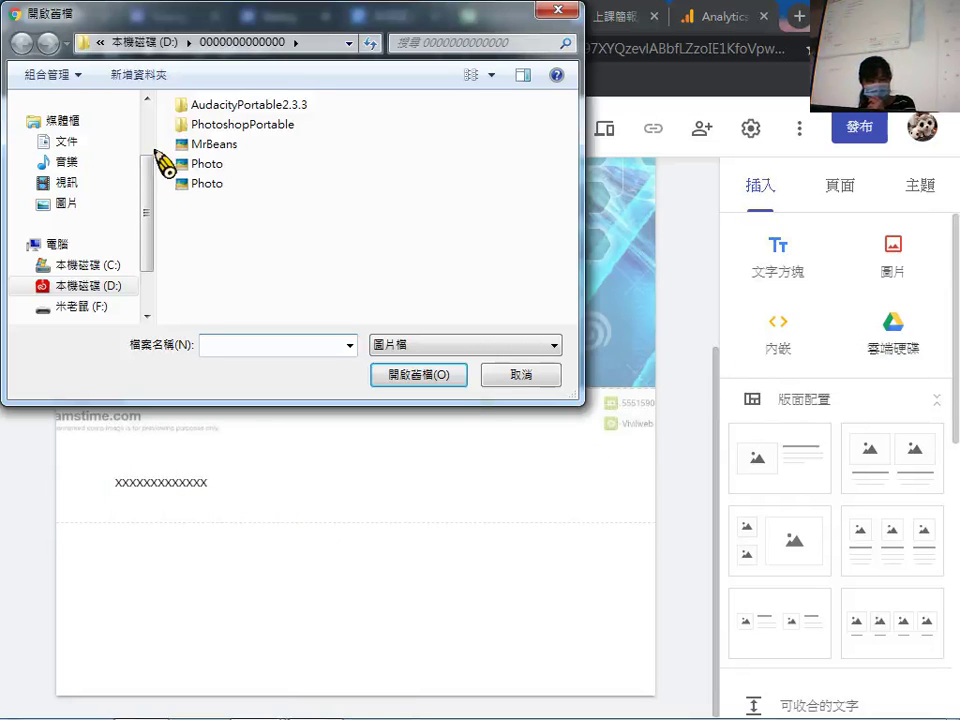
click(75, 202)
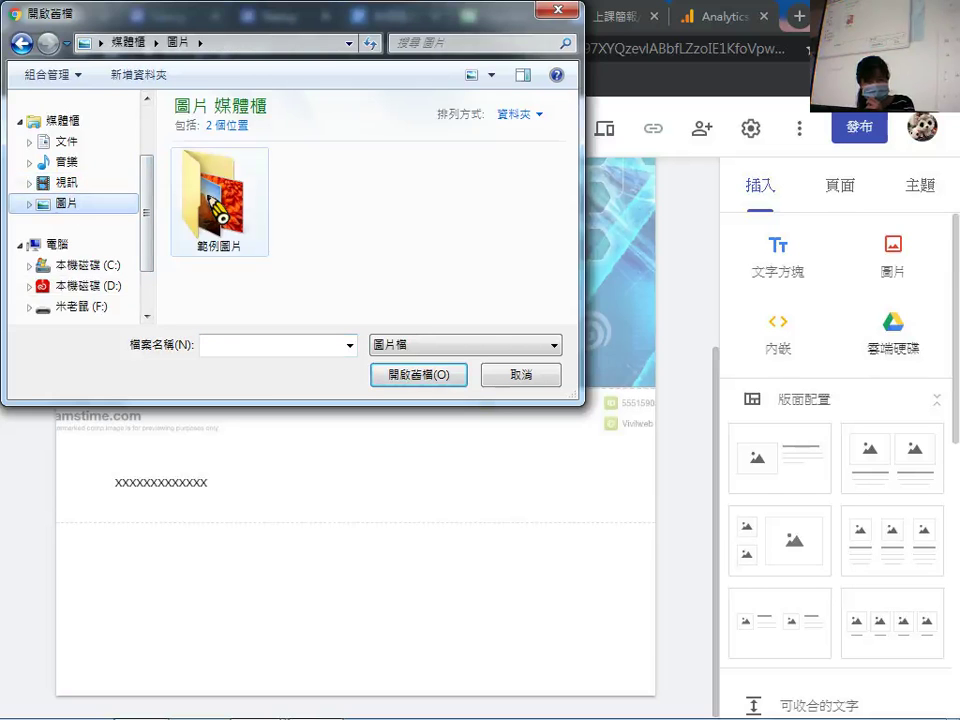
double_click(214, 202)
scroll(390, 245, down, 1)
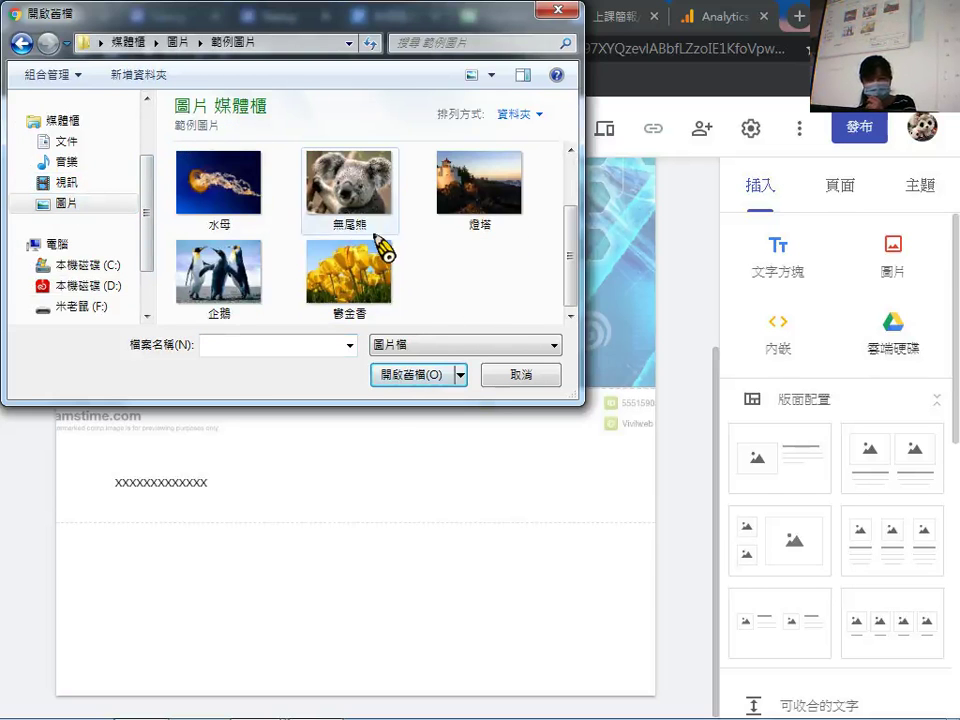
click(372, 214)
click(421, 380)
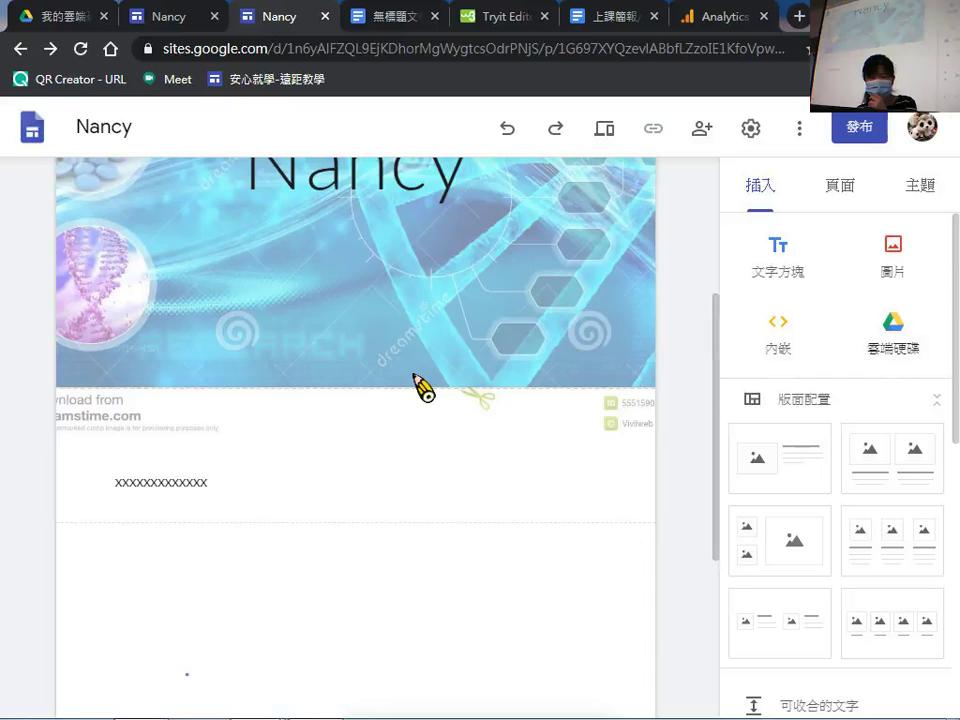
Examine the editing options of the xxxxxxxxxxxxx text box and the koala picture, including the picture's link field.
click(332, 549)
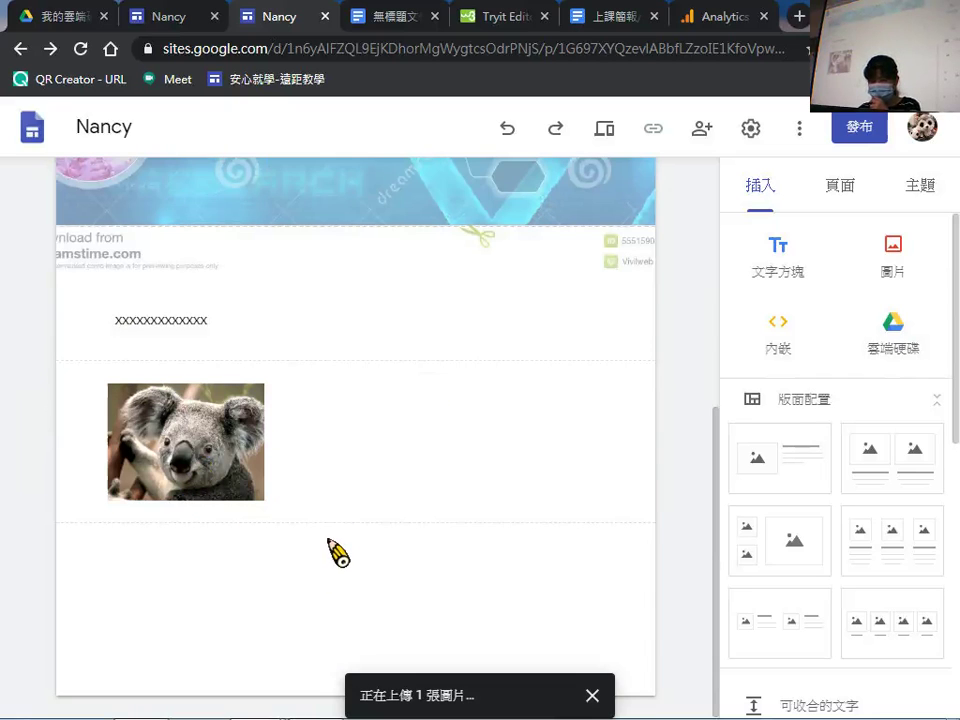
click(210, 310)
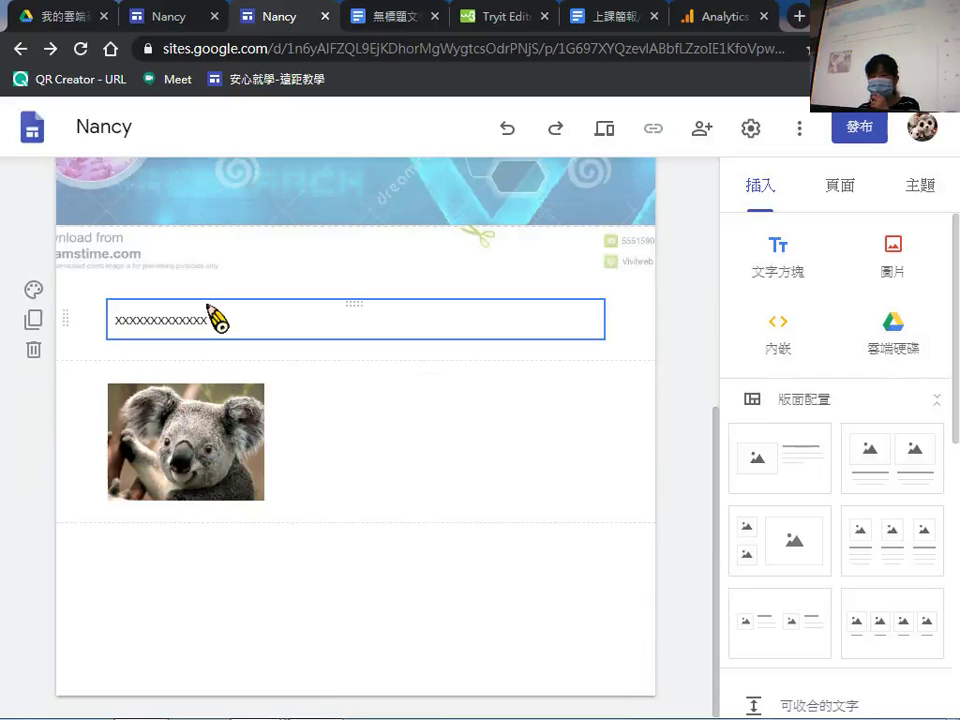
click(215, 425)
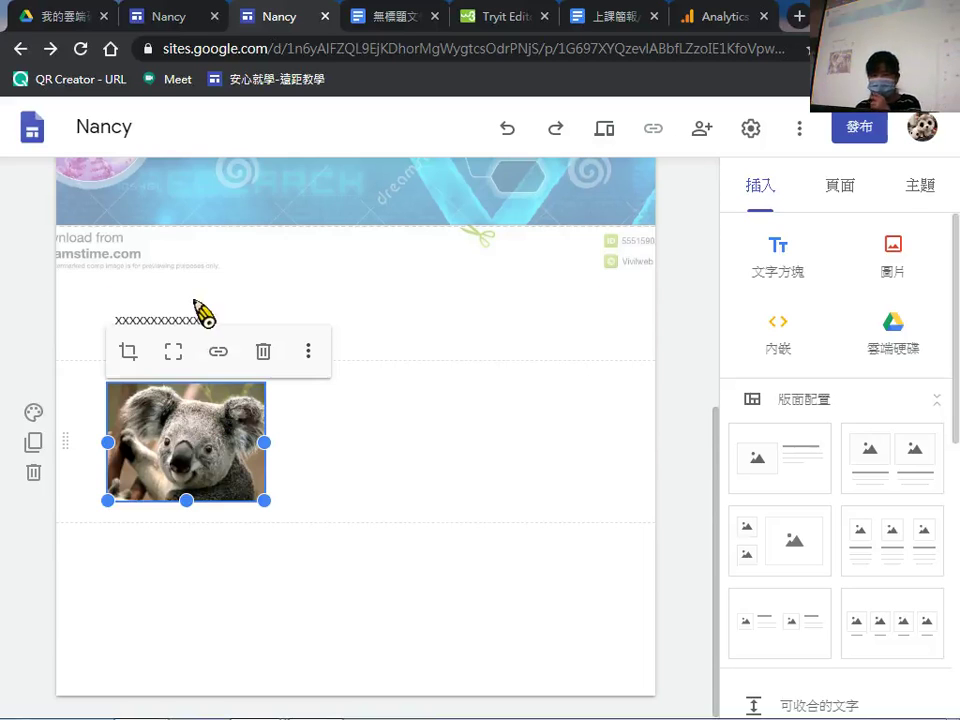
click(264, 348)
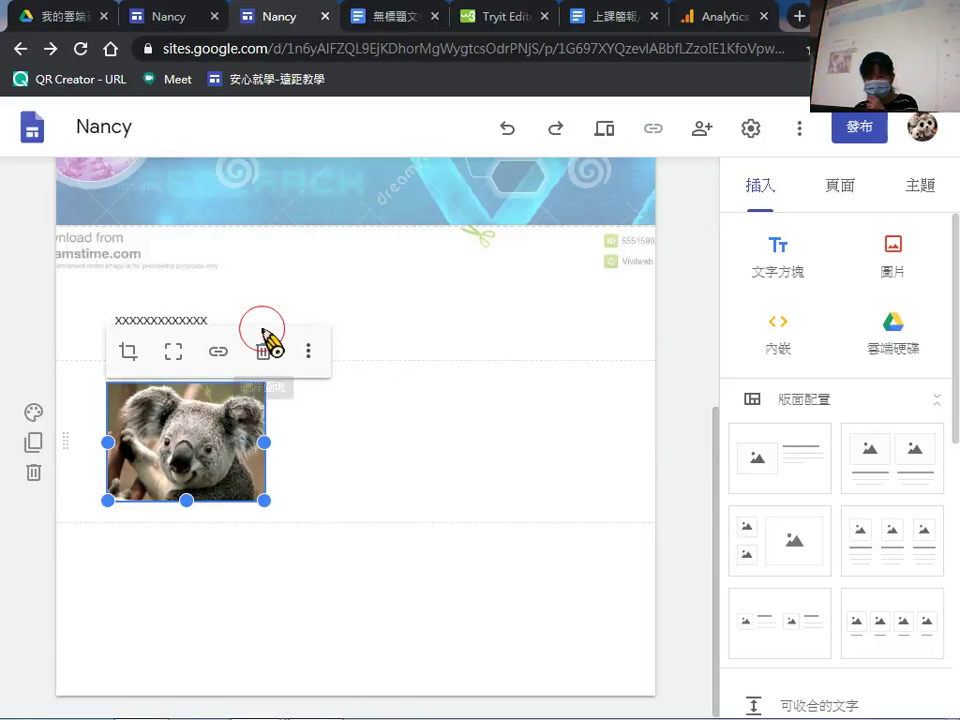
click(446, 574)
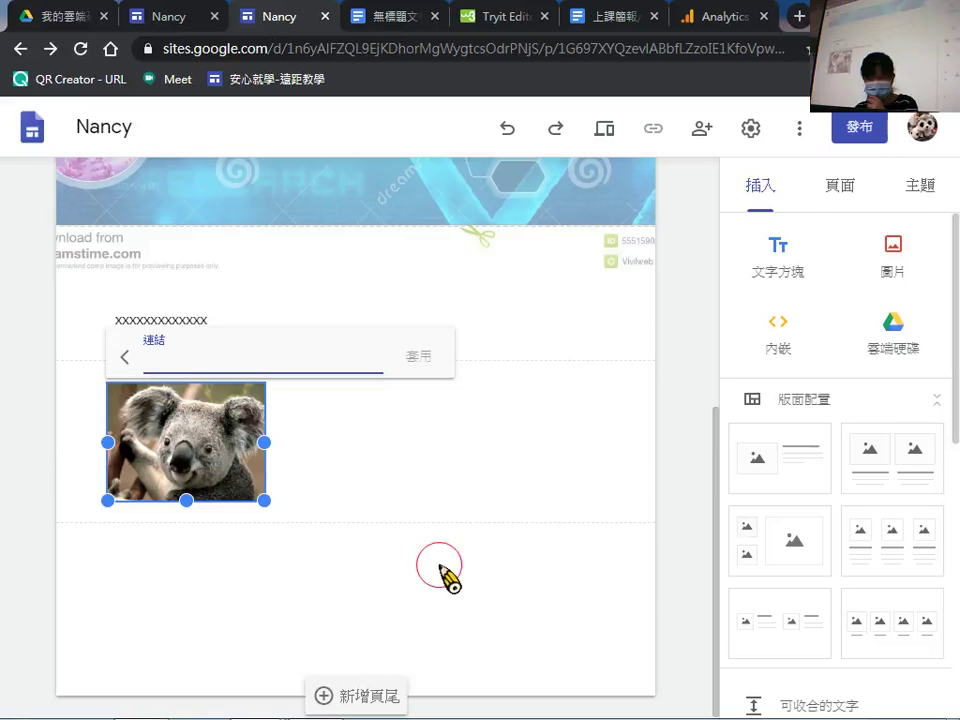
click(131, 468)
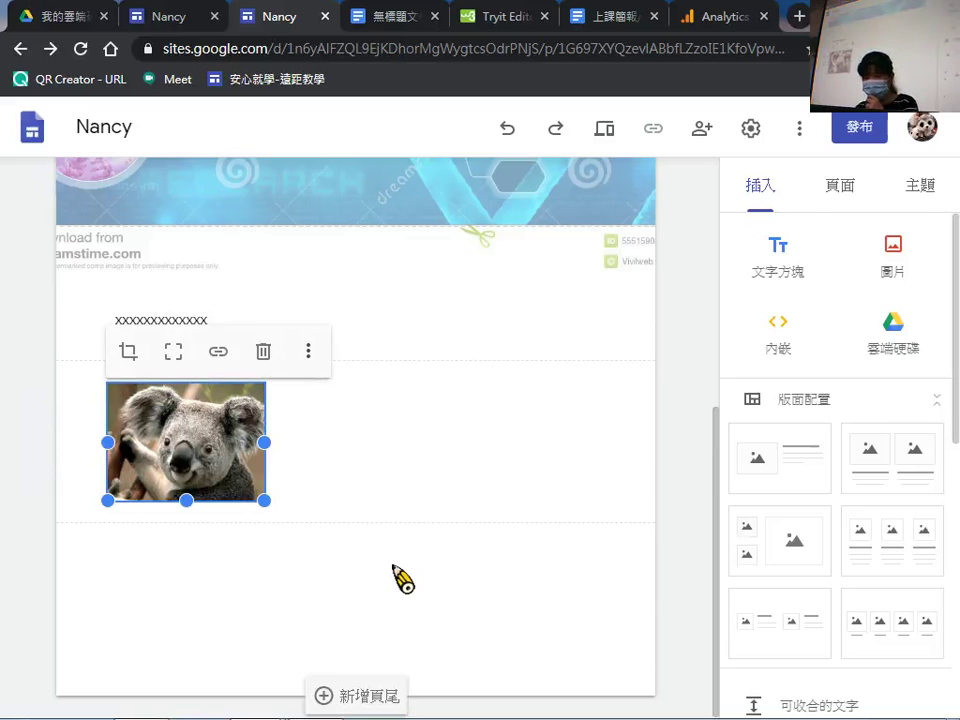
click(155, 318)
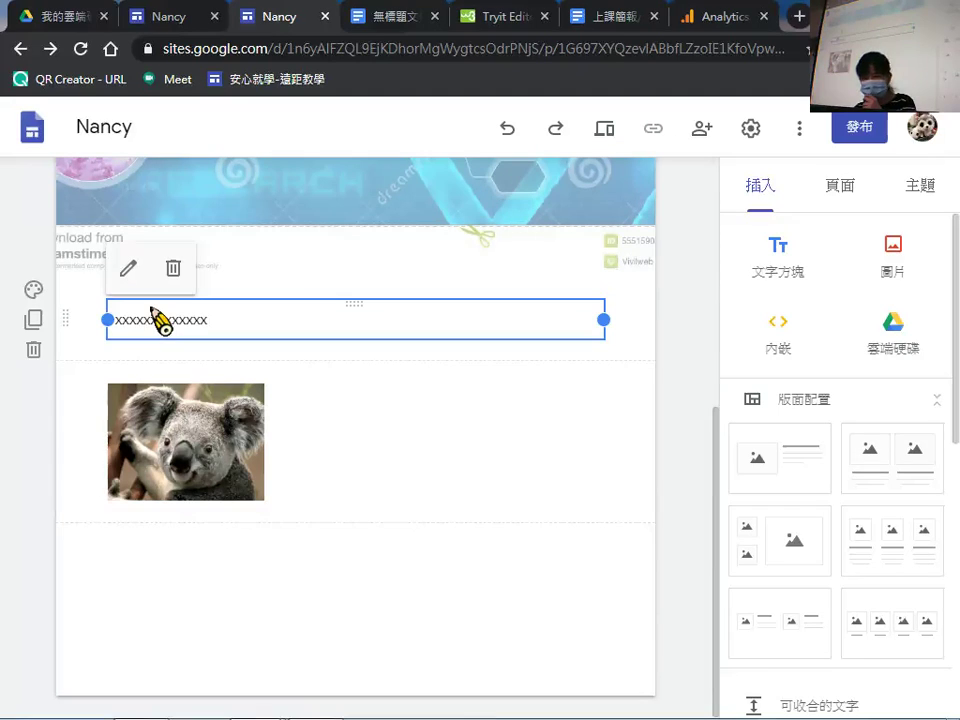
click(178, 428)
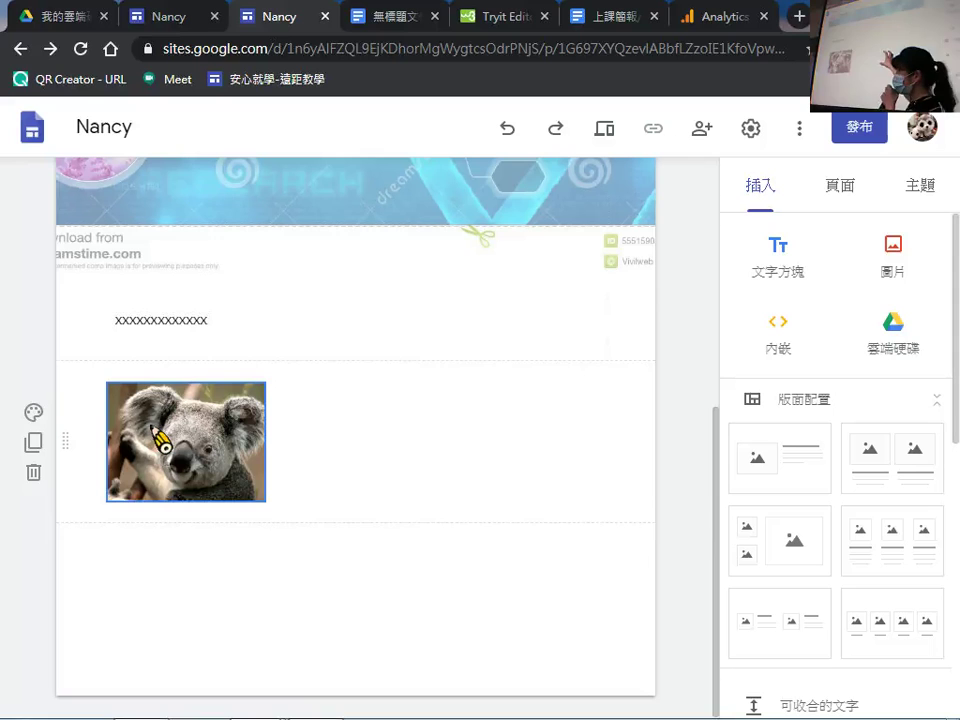
Set the background of the koala picture's section to 強調 2 and review the background choices again.
click(35, 412)
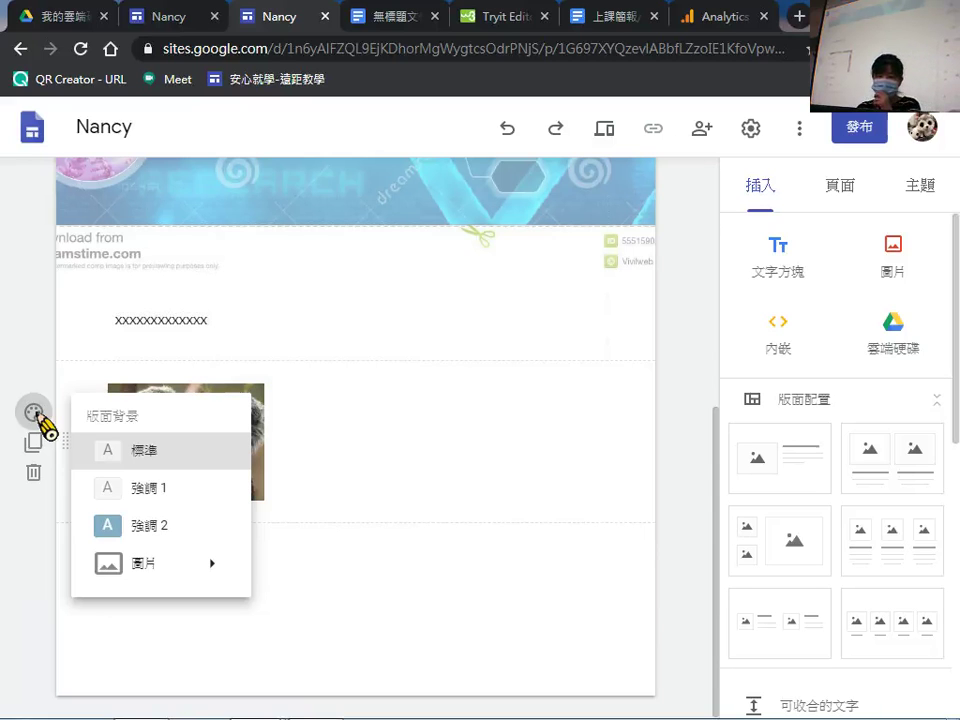
click(110, 528)
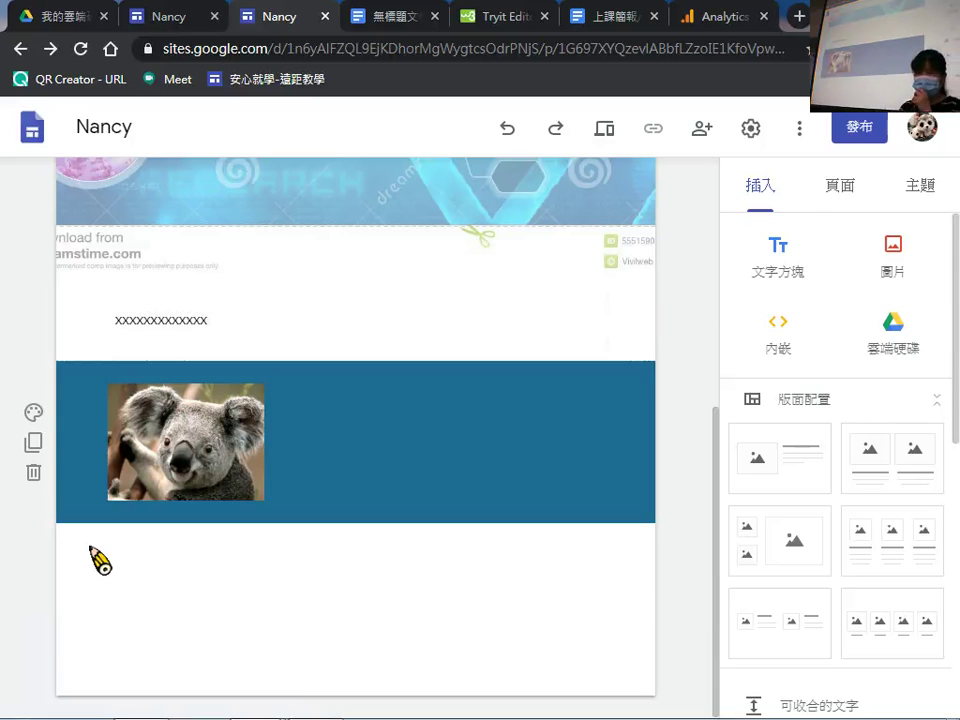
click(33, 413)
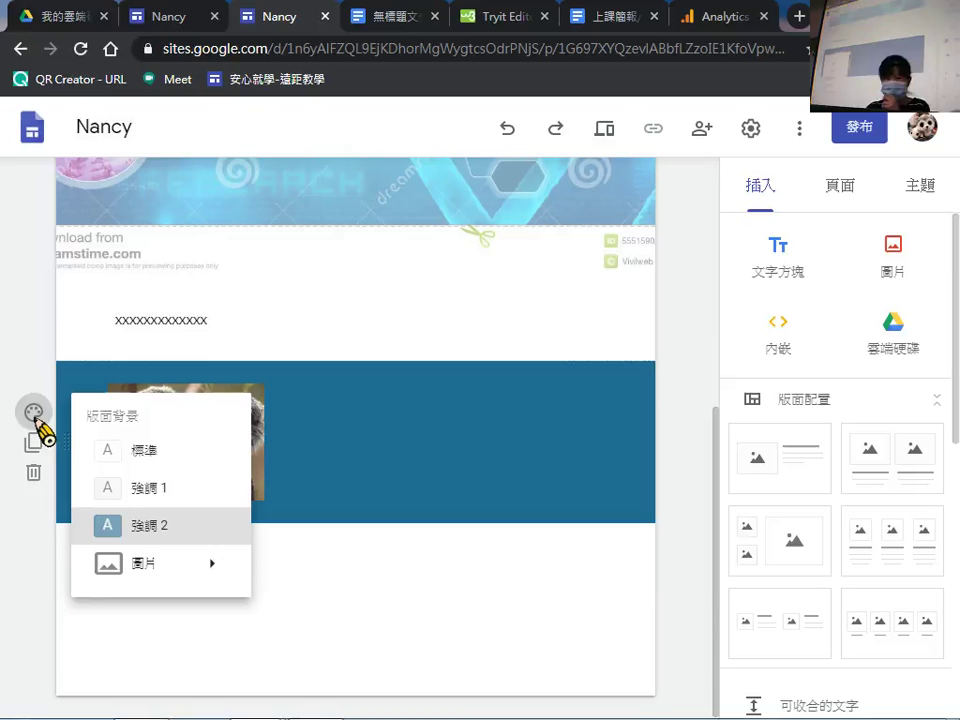
scroll(300, 236, up, 2)
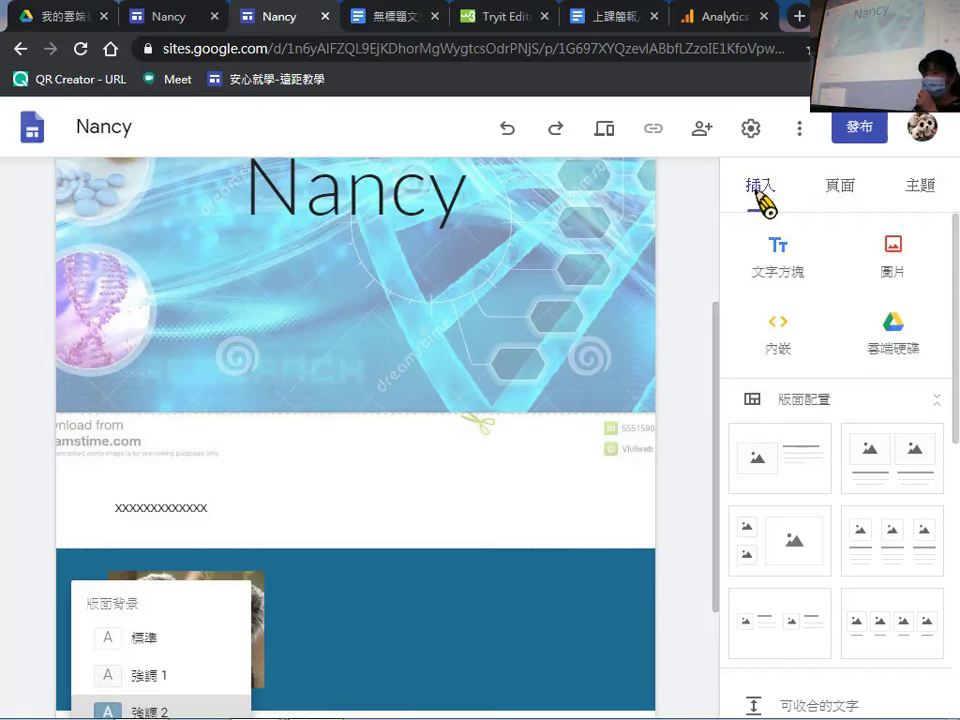
Try the pink and the purple colours of the 簡單 theme on the site.
click(933, 186)
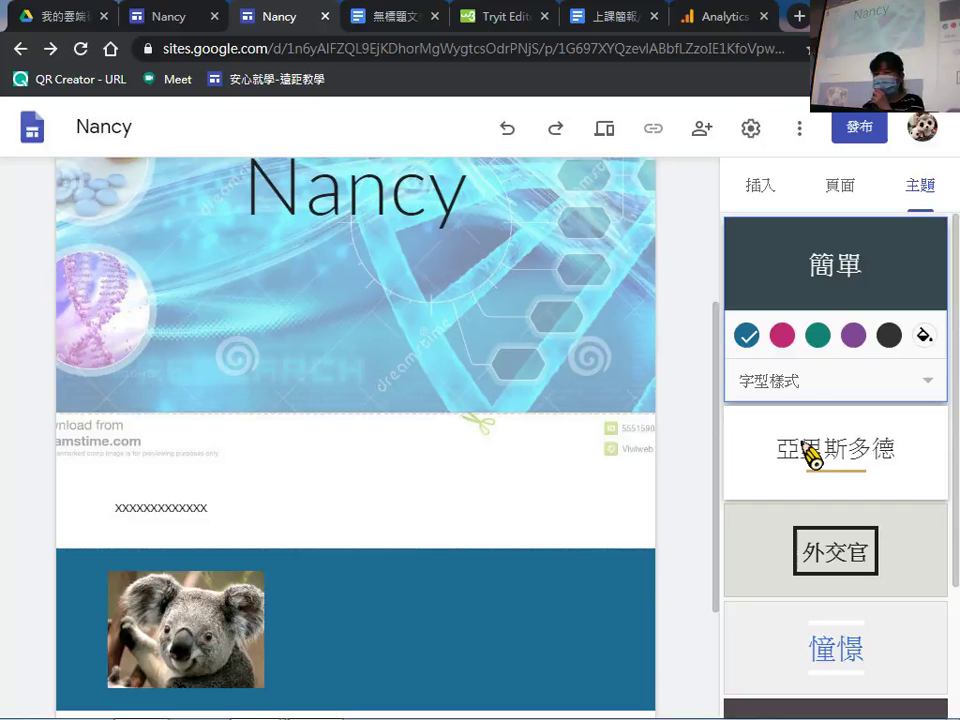
click(782, 337)
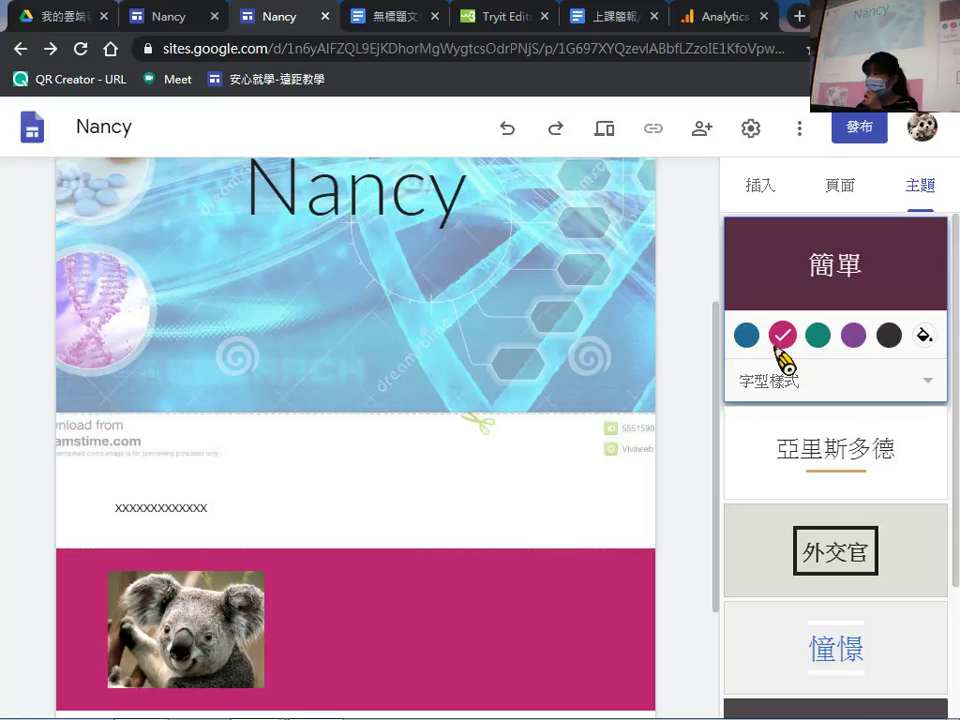
click(855, 338)
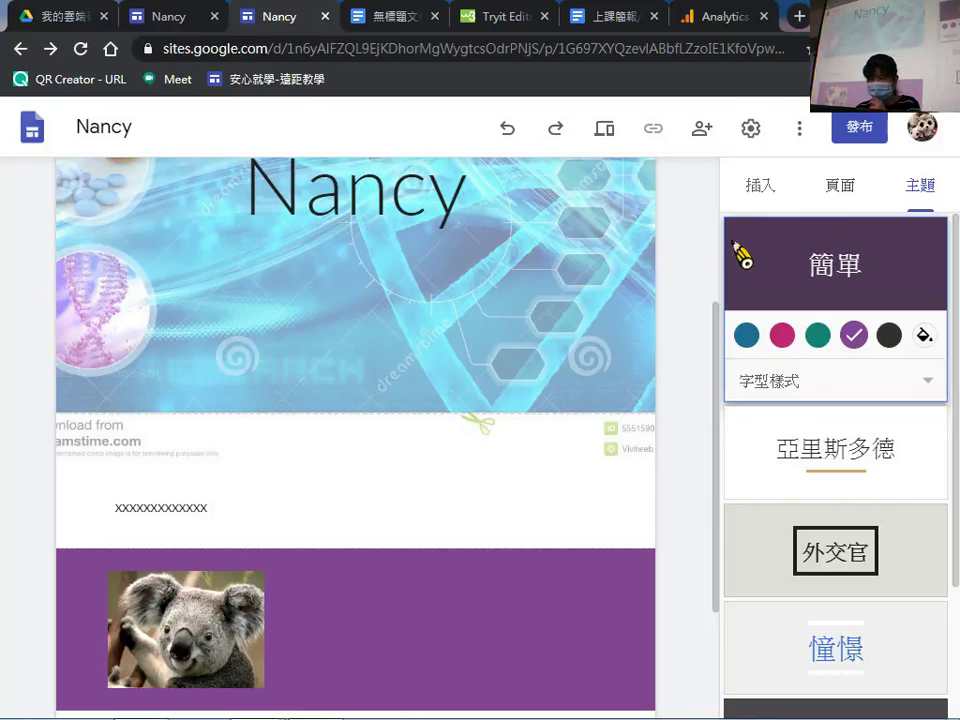
Try the 印象 theme on the site and view its font style options.
scroll(945, 500, down, 3)
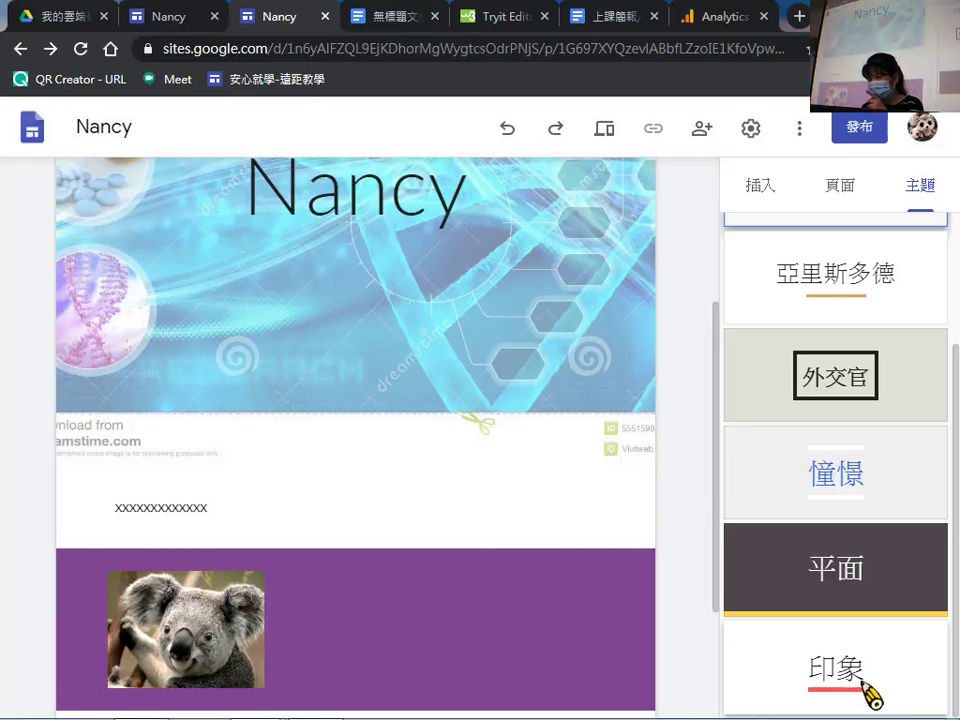
click(865, 688)
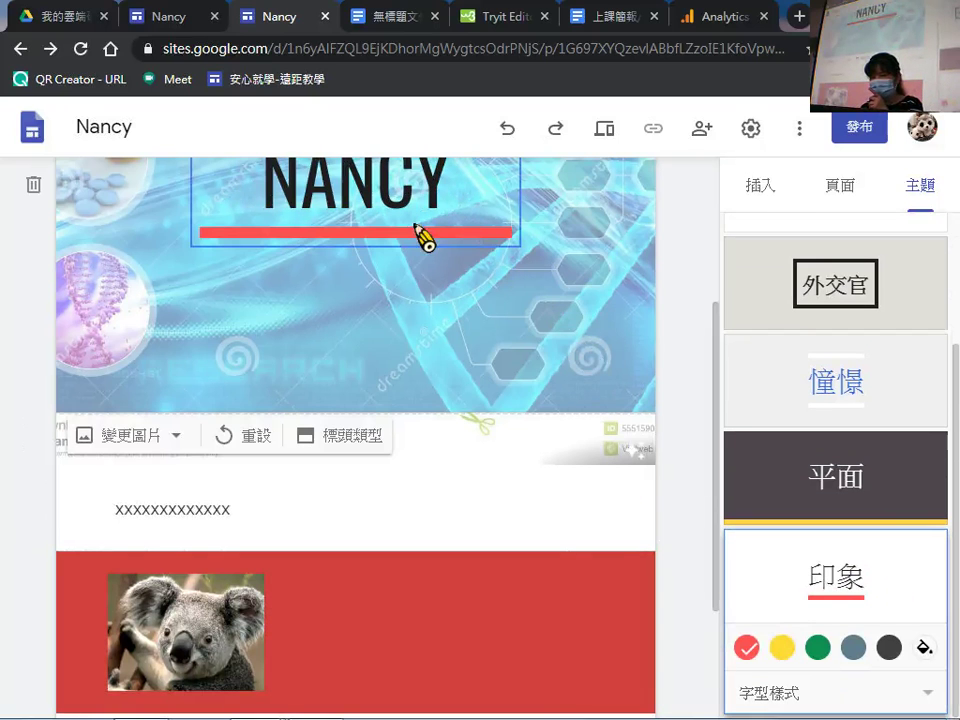
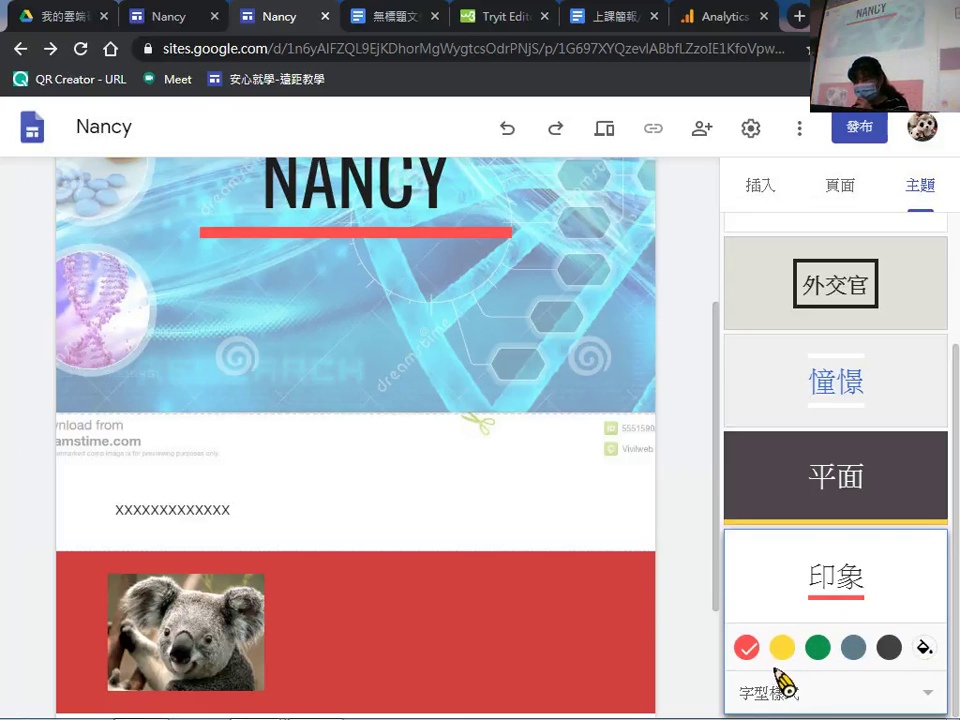
click(926, 692)
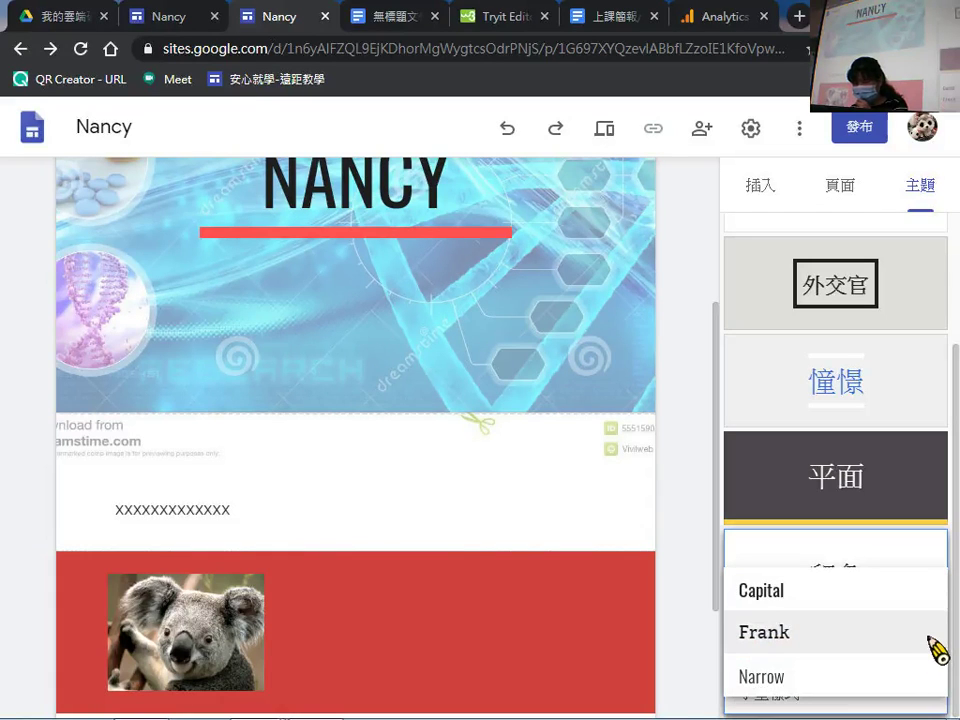
Apply the 憧憬 theme to the site, view its custom colour picker, and look over the restyled page.
scroll(935, 645, up, 2)
scroll(937, 640, down, 1)
scroll(942, 580, up, 1)
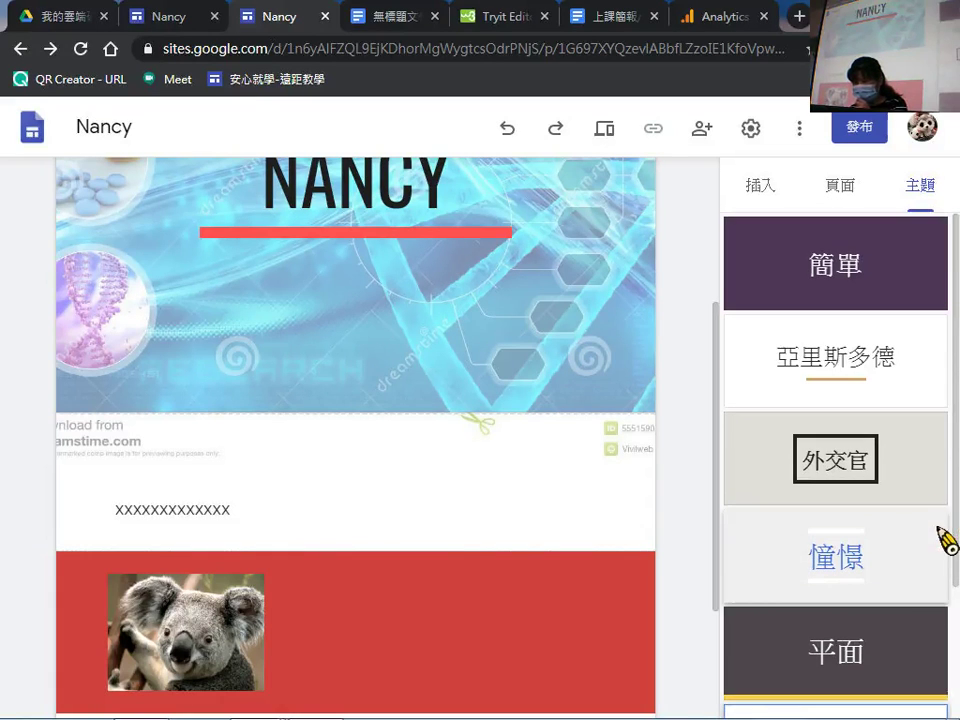
click(943, 540)
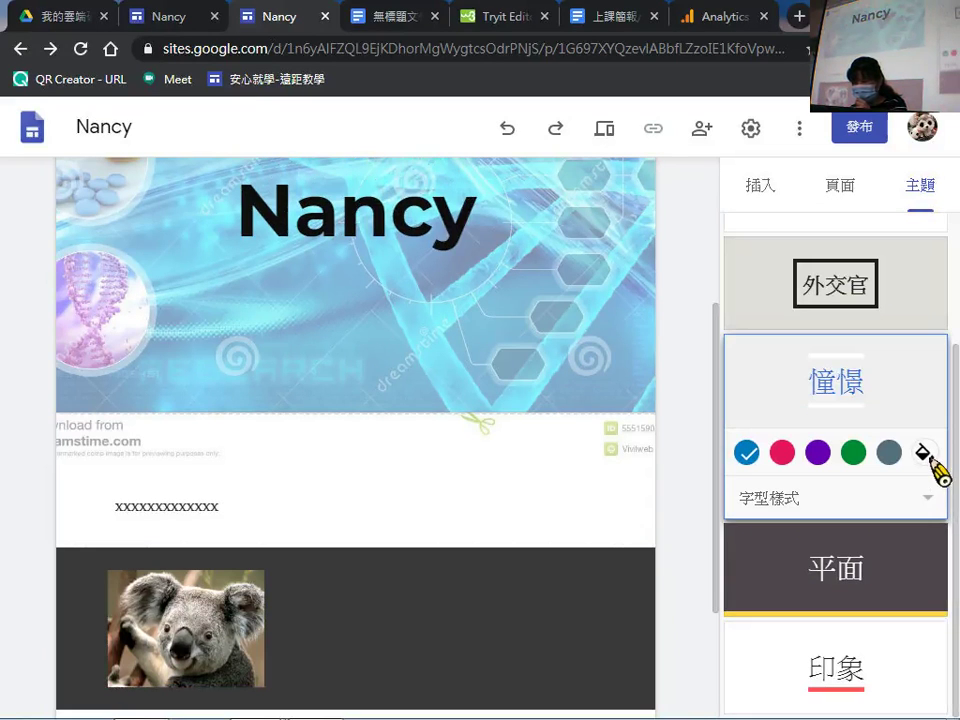
click(925, 452)
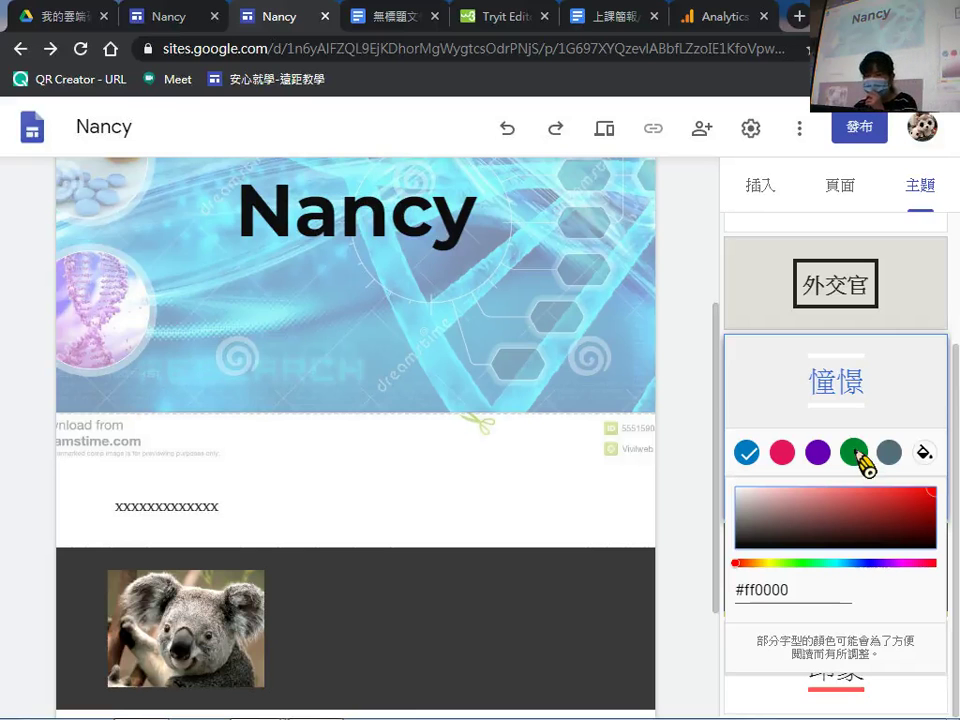
scroll(718, 354, up, 3)
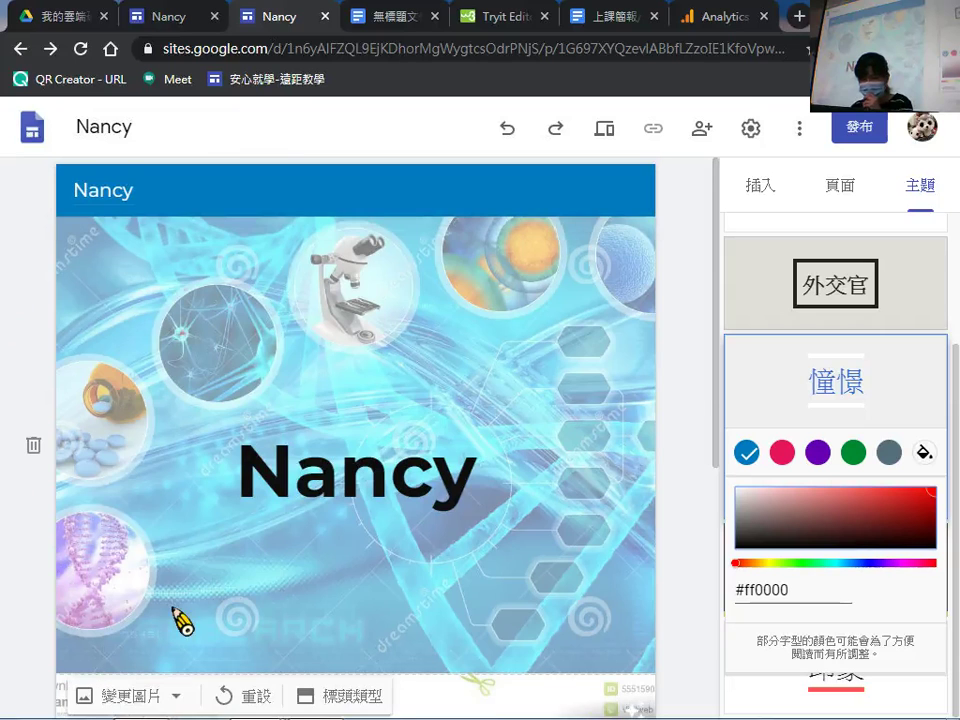
scroll(200, 605, down, 5)
scroll(275, 515, up, 3)
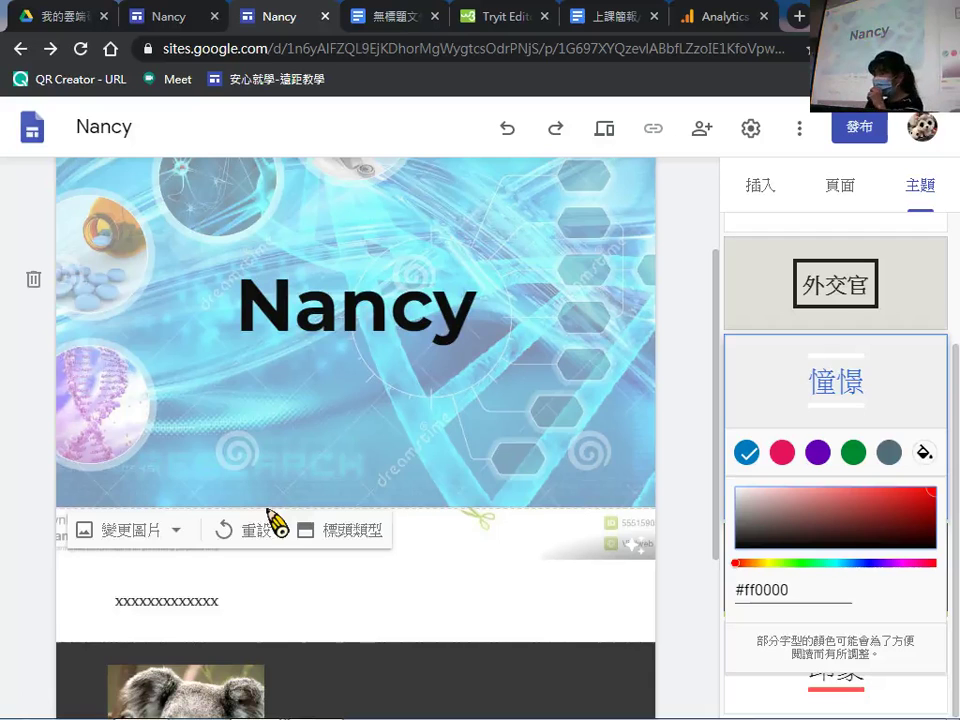
click(685, 226)
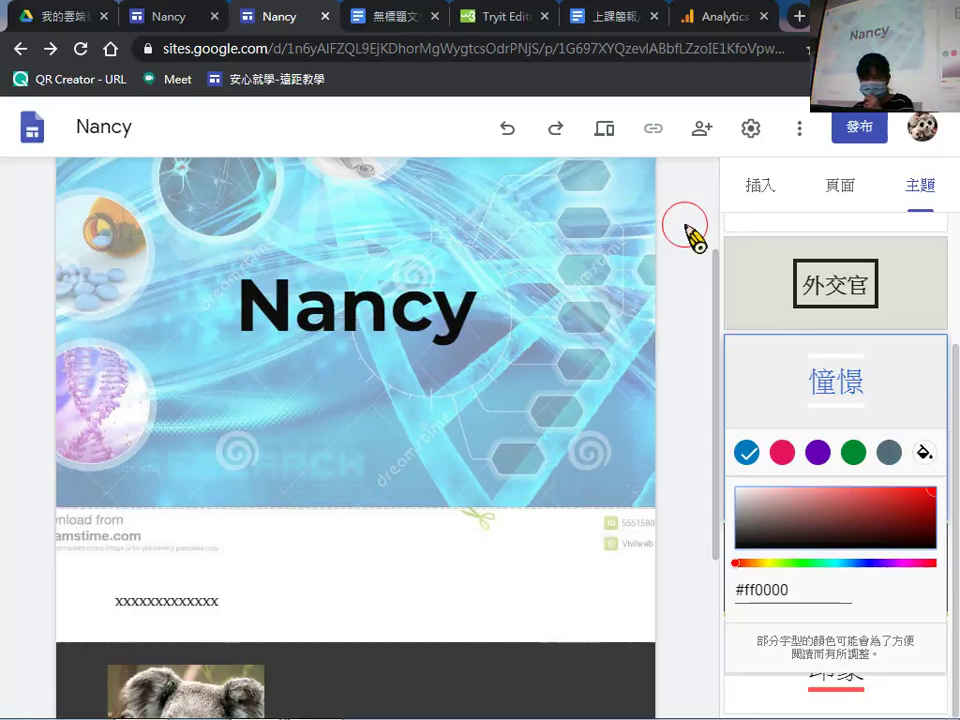
Set the background of the koala picture's section to 強調 1.
scroll(619, 379, down, 3)
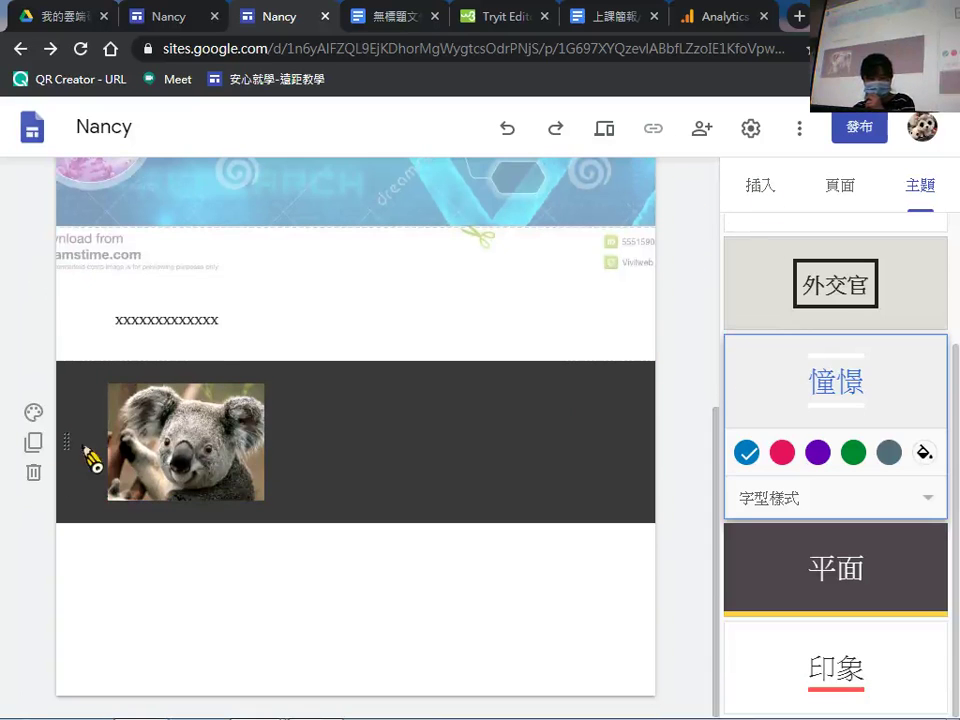
click(33, 411)
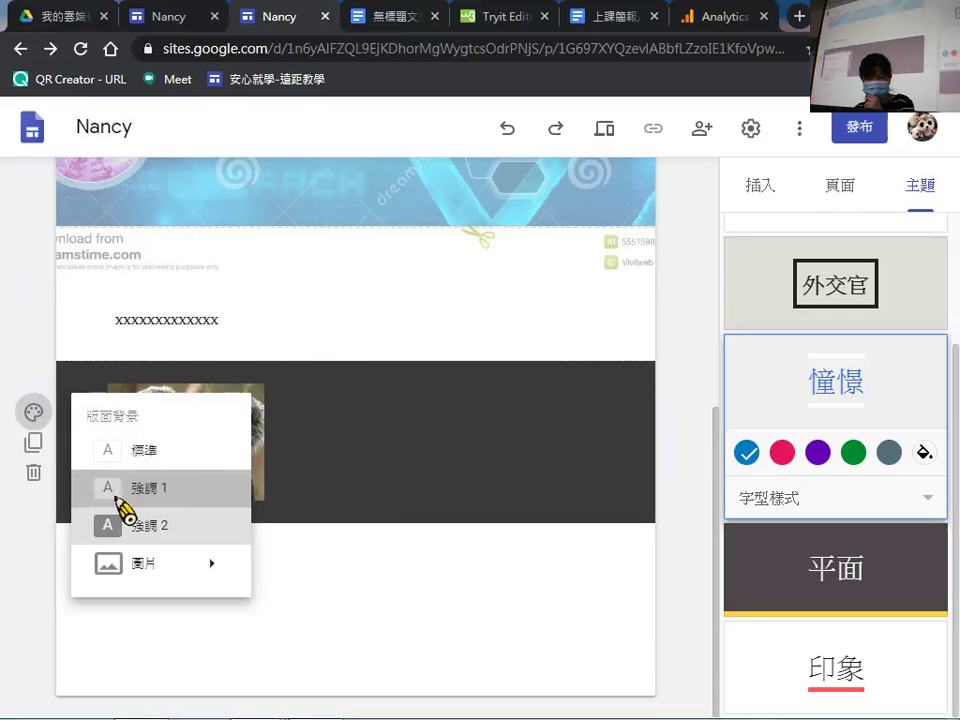
click(125, 510)
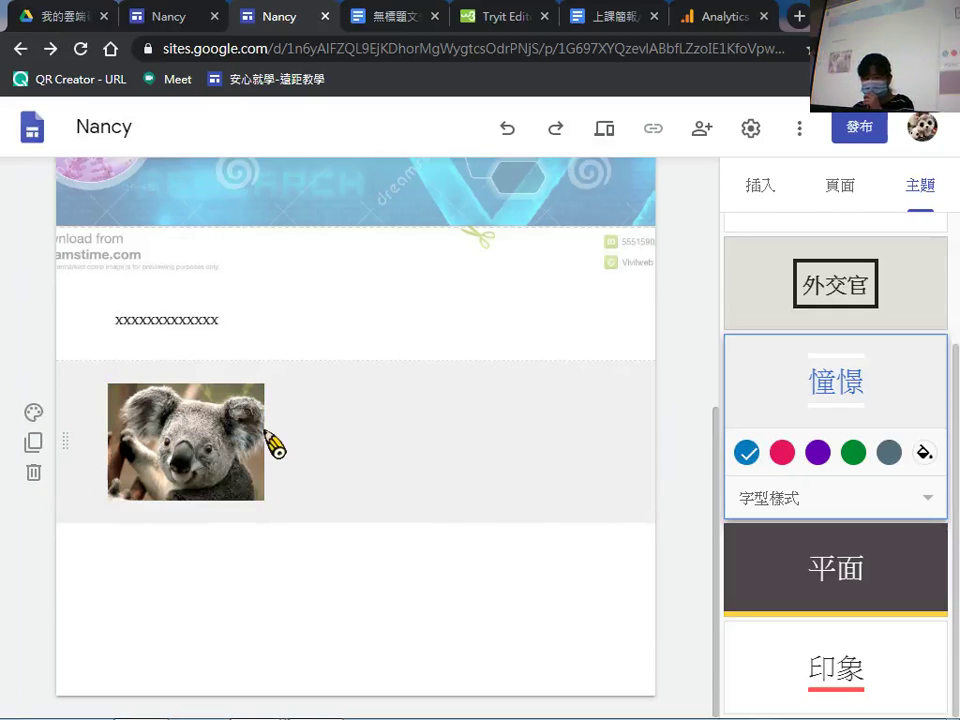
Enlarge the koala picture proportionally from its corner to about one and a half times its width.
click(199, 328)
click(222, 402)
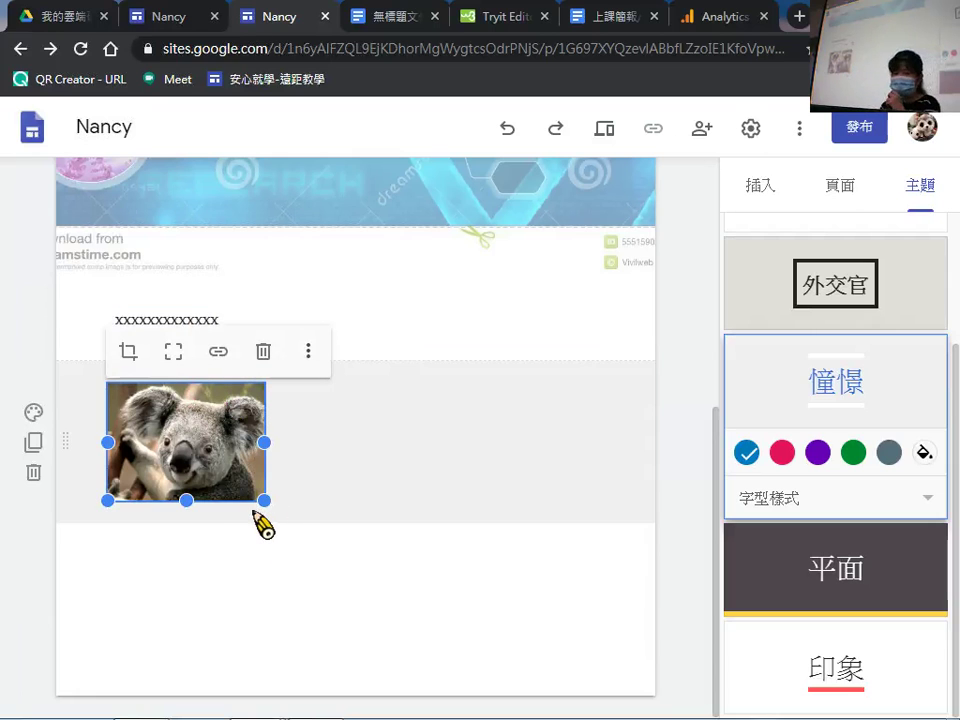
click(230, 399)
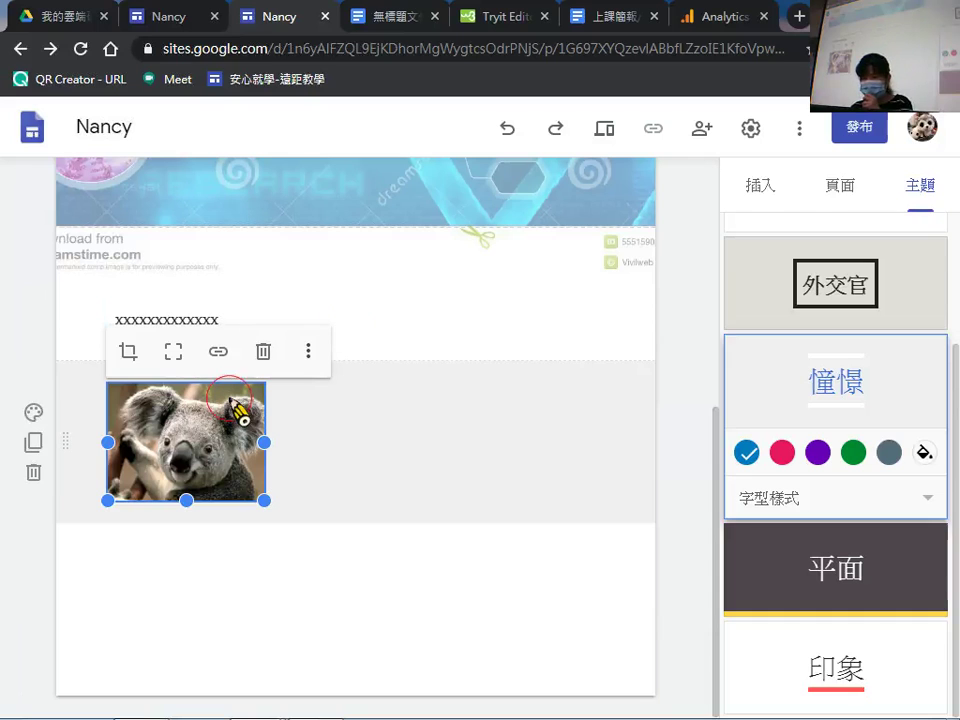
click(264, 500)
drag(264, 500, 352, 594)
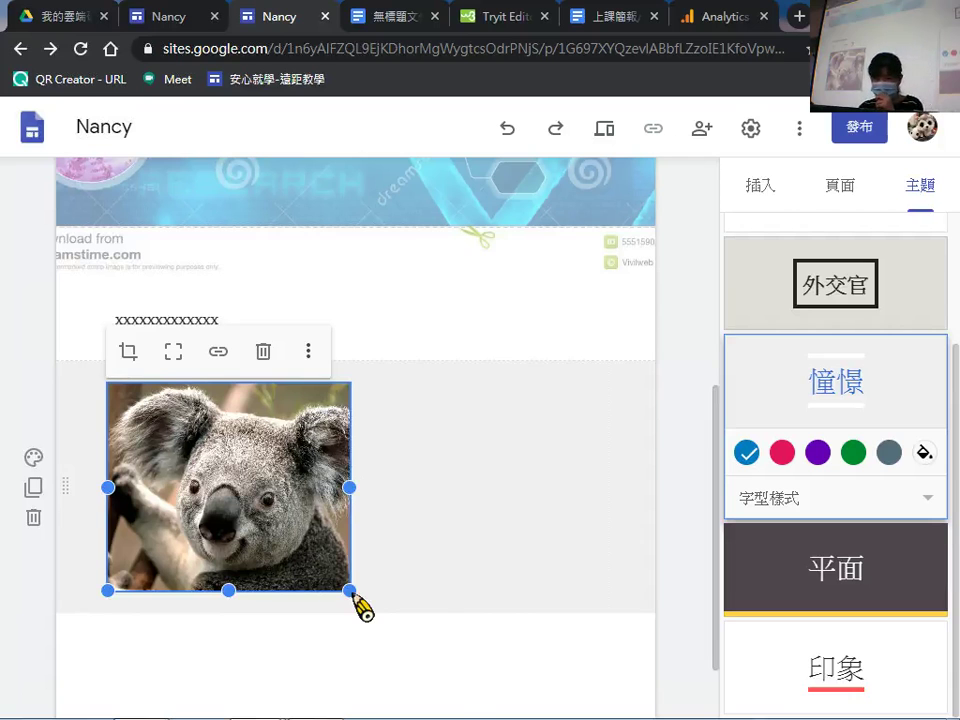
scroll(606, 470, up, 4)
scroll(615, 365, down, 1)
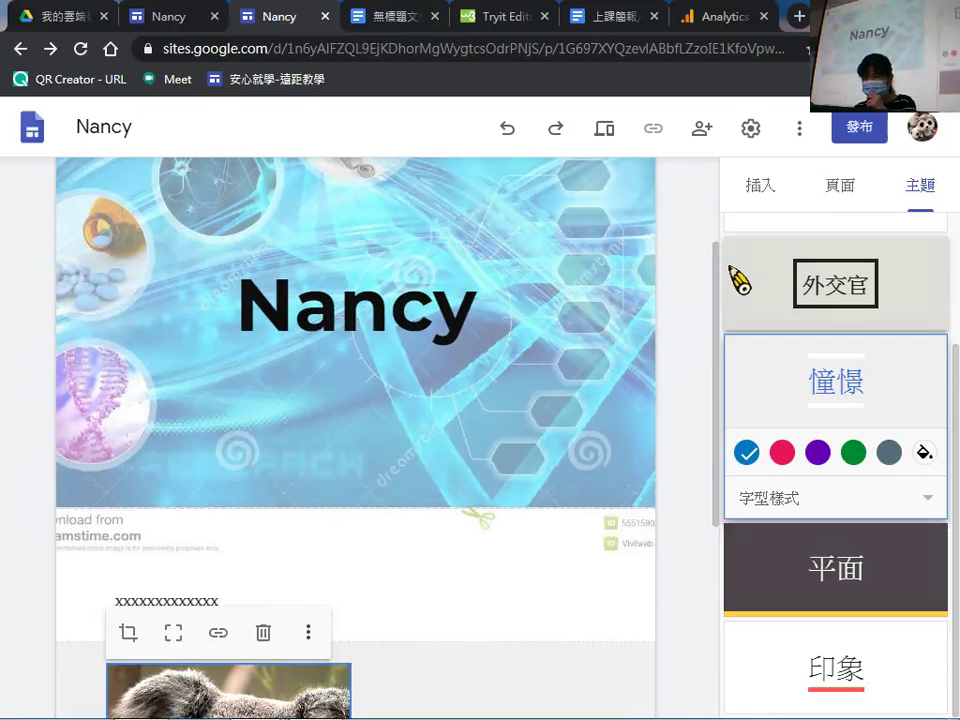
scroll(750, 268, up, 2)
scroll(745, 321, down, 2)
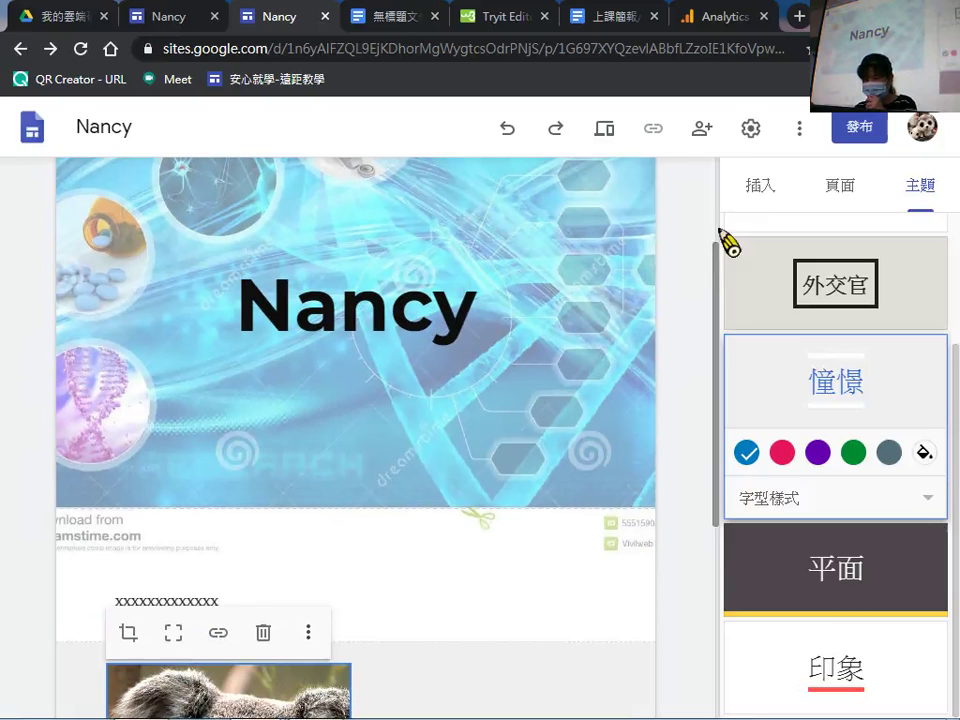
View the dialog for embedding web content by URL or code, and close it without inserting anything.
click(755, 186)
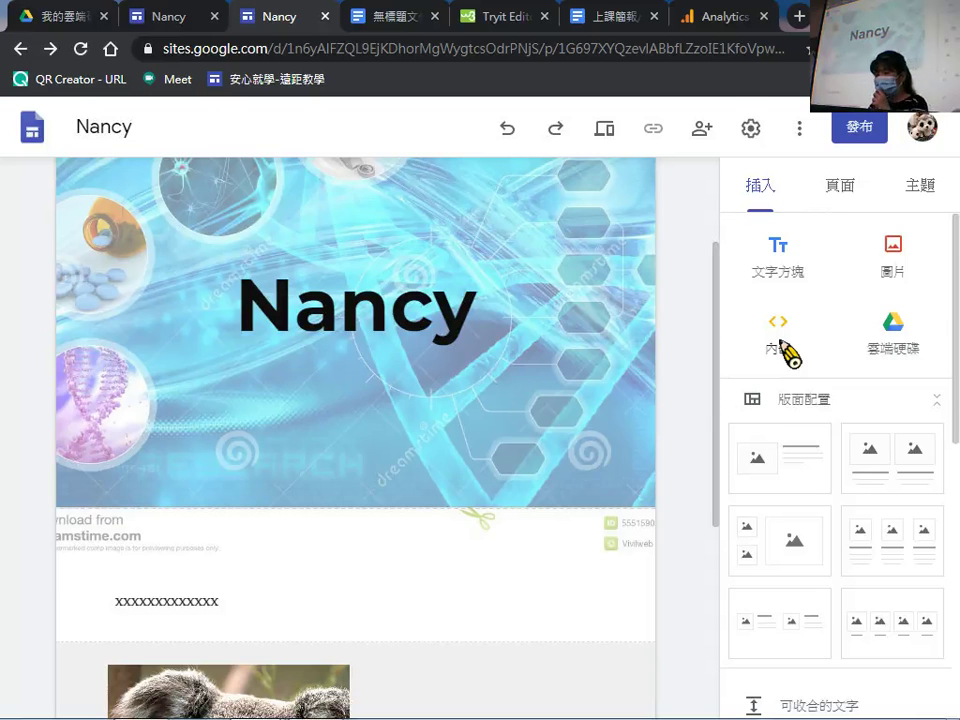
click(781, 342)
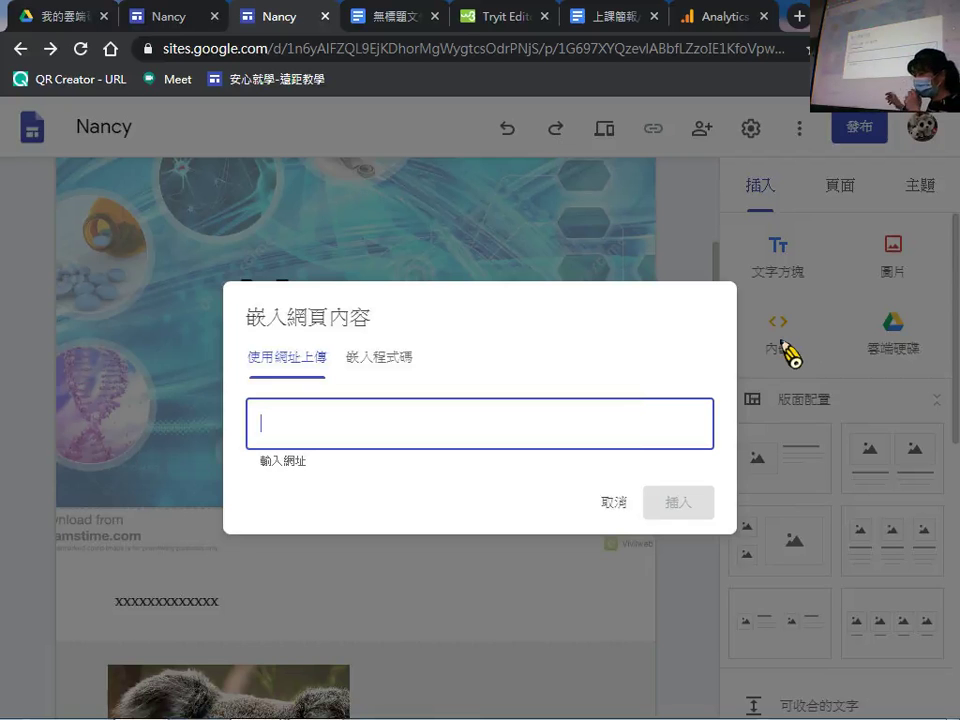
click(614, 502)
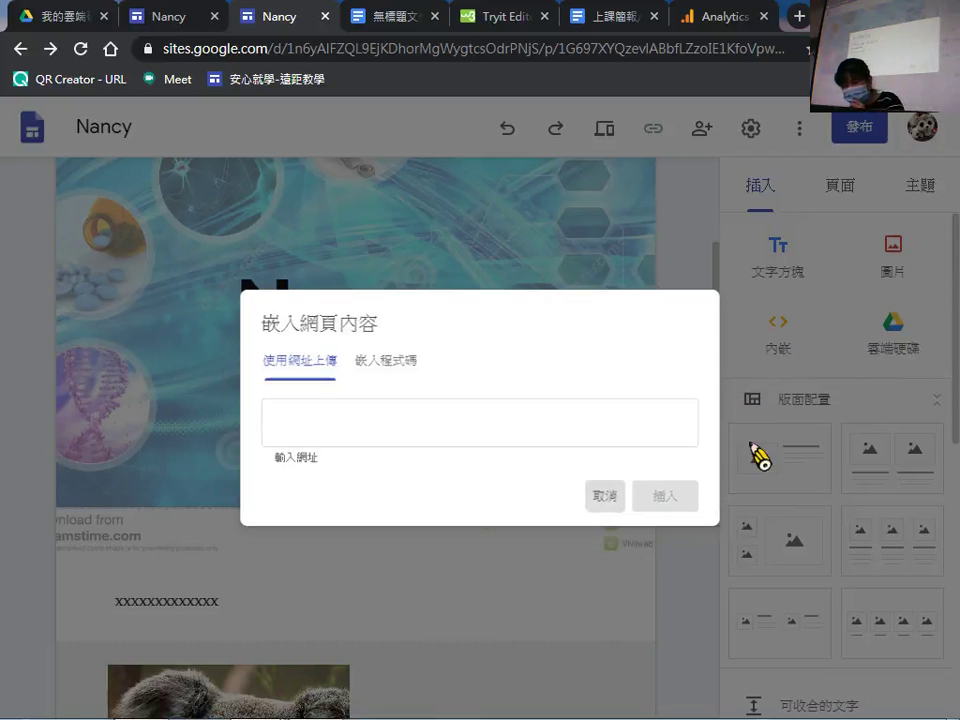
Insert the first PowerPoint file in My Drive, dated 2018.08.03, into the page as an embedded presentation.
click(910, 344)
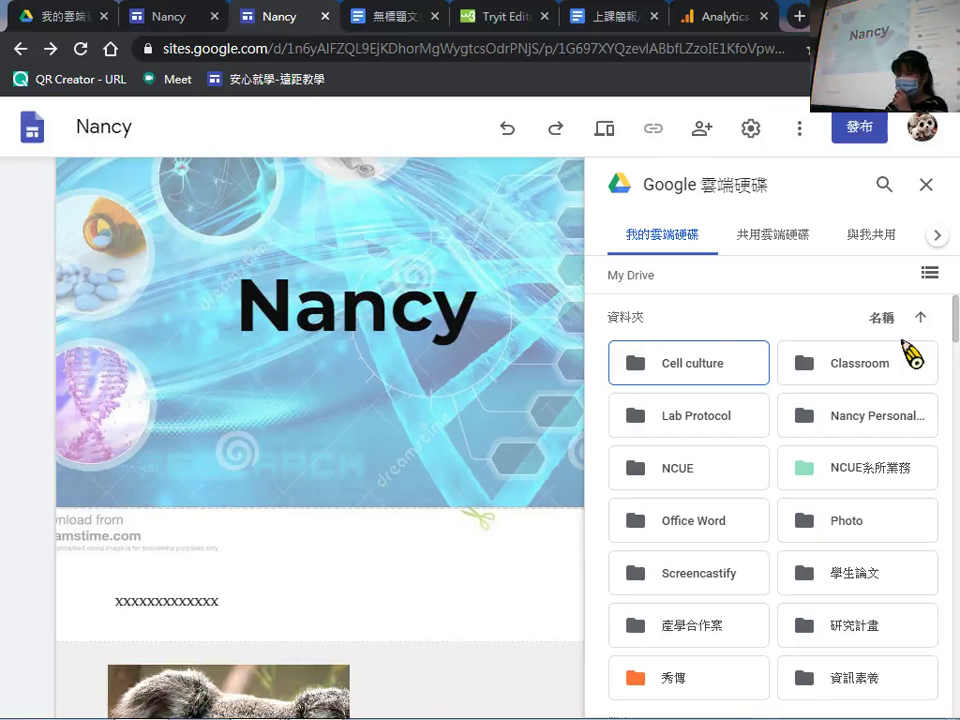
scroll(760, 540, down, 3)
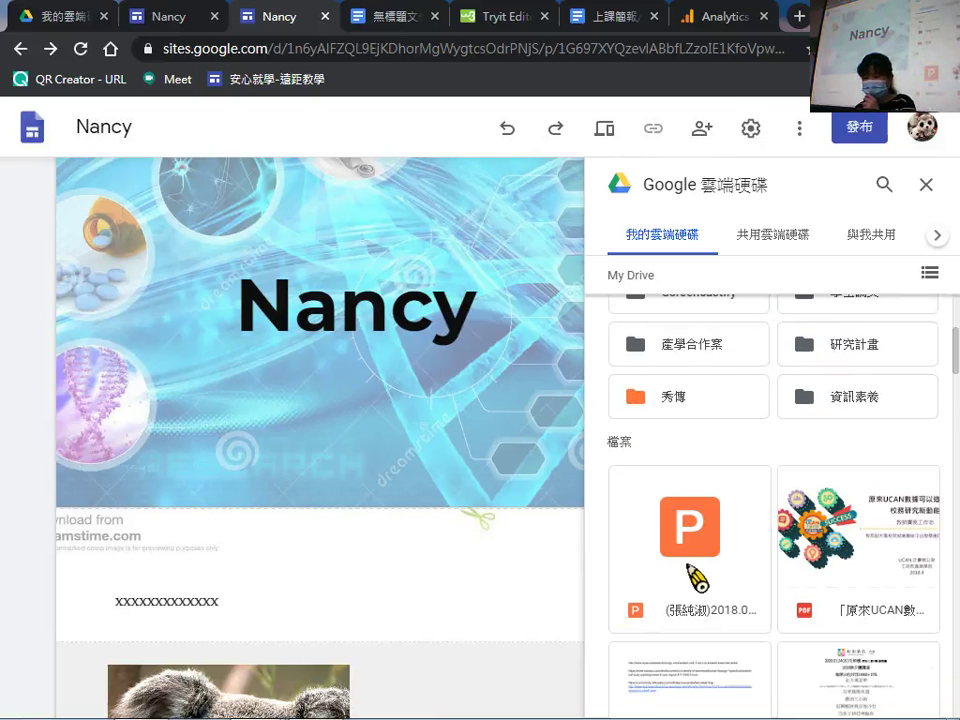
click(706, 560)
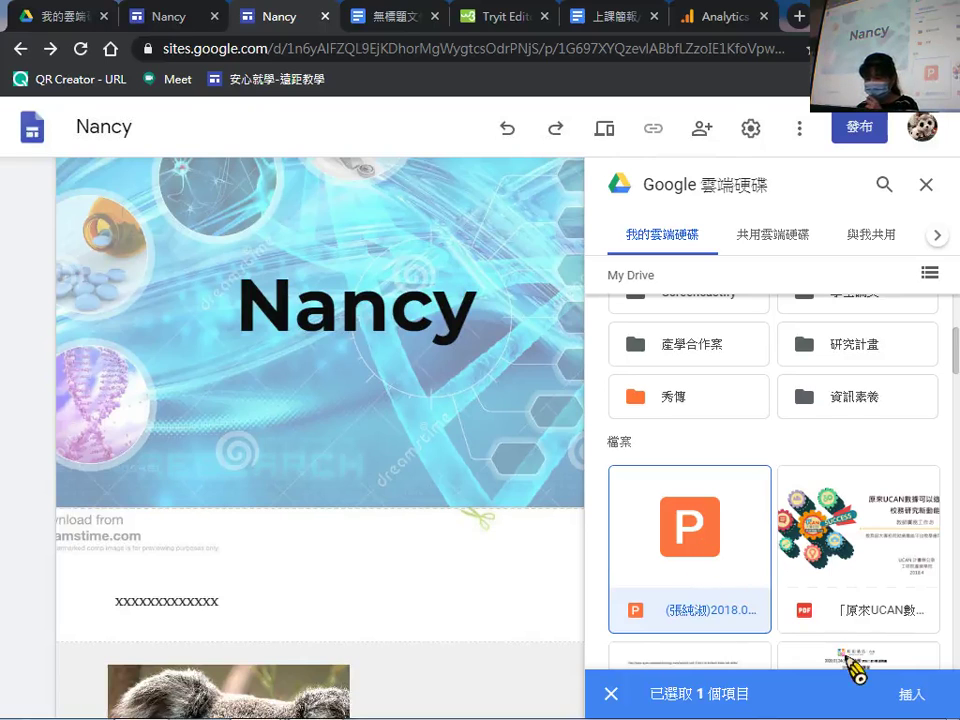
click(906, 696)
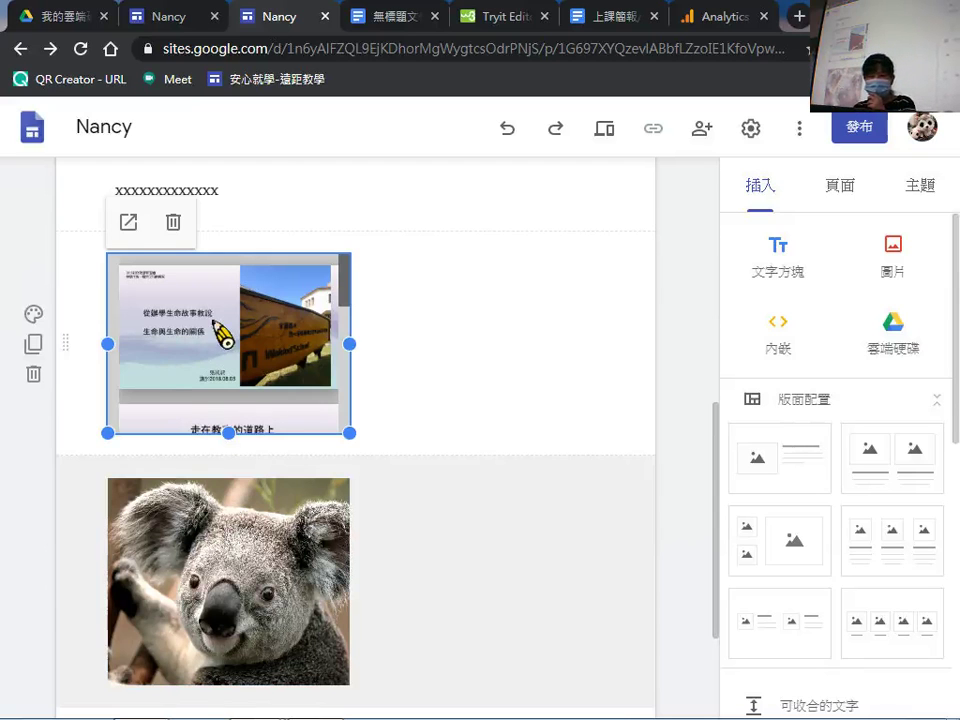
click(390, 381)
click(318, 318)
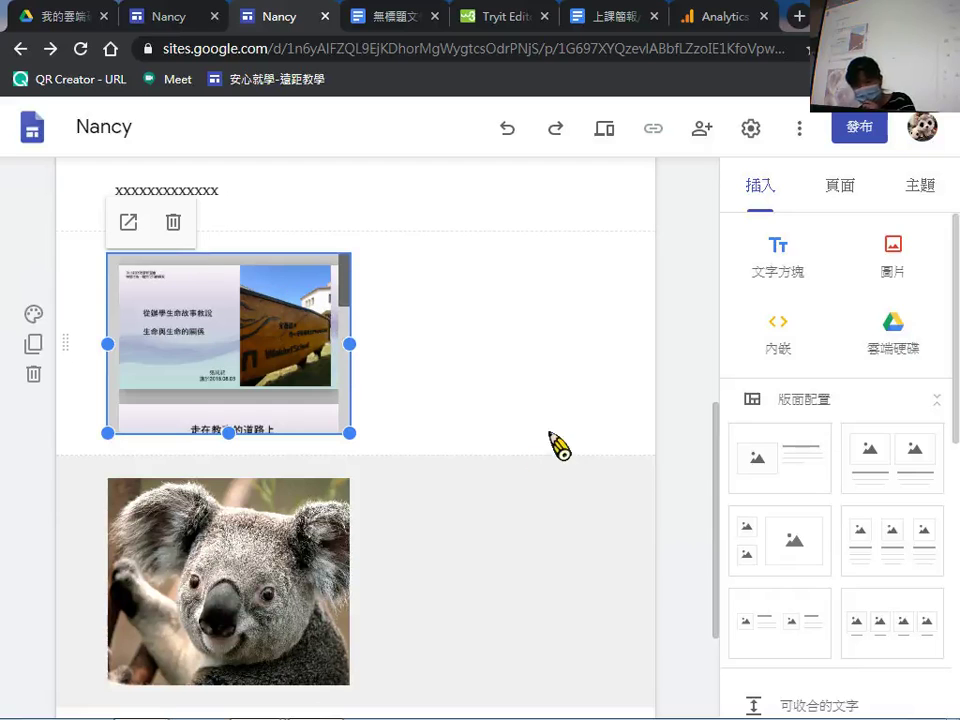
Preview the site in the phone and large-screen views, examining the embedded presentation on the page.
click(608, 130)
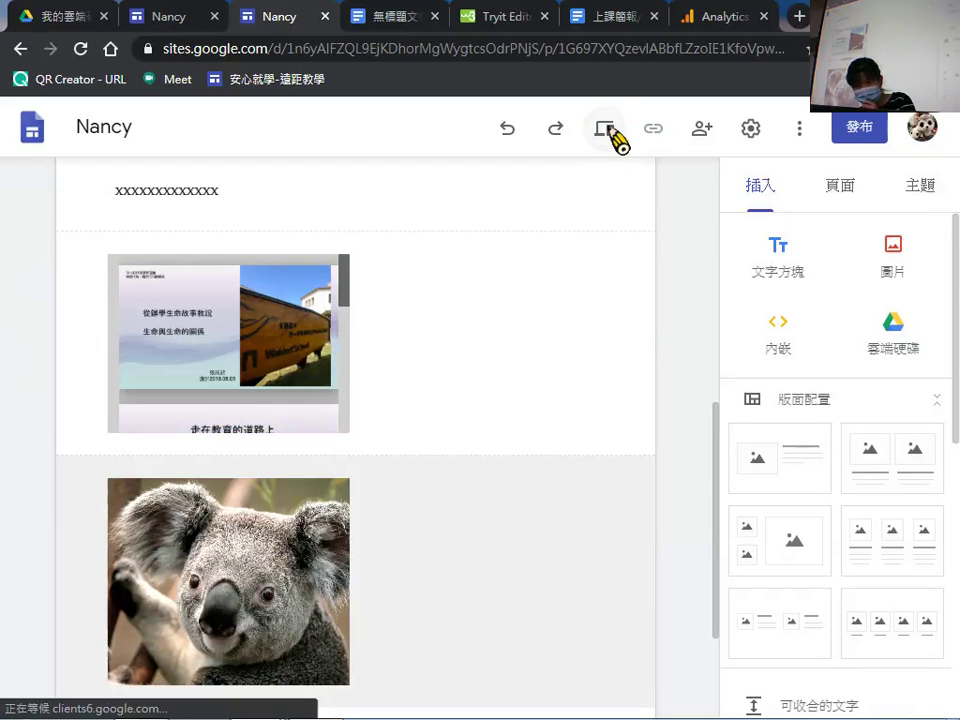
scroll(545, 440, down, 3)
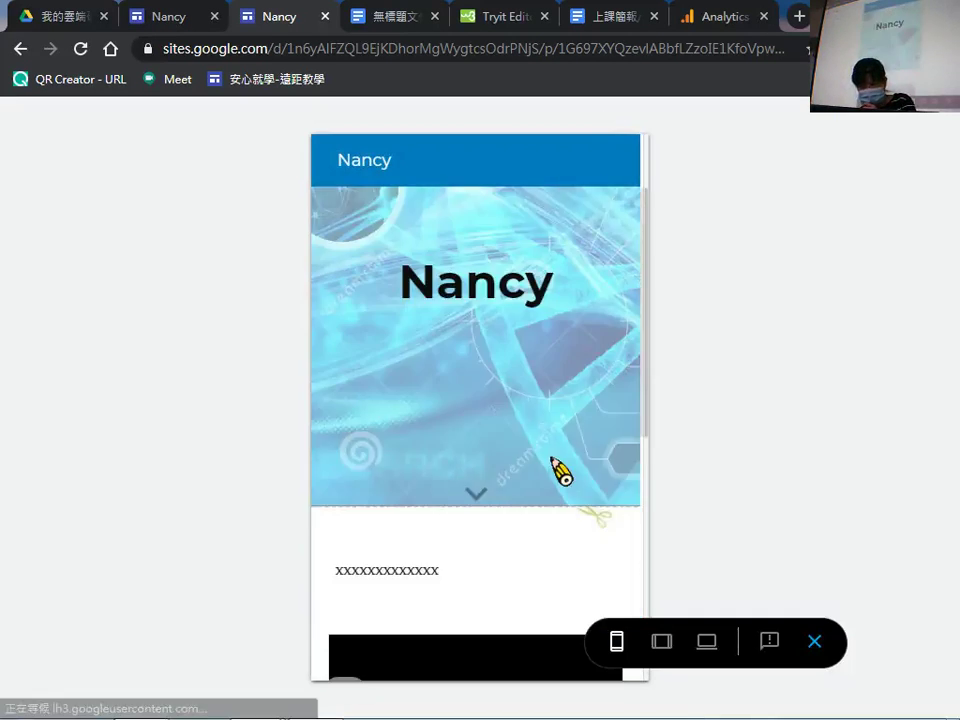
click(707, 641)
scroll(721, 620, down, 5)
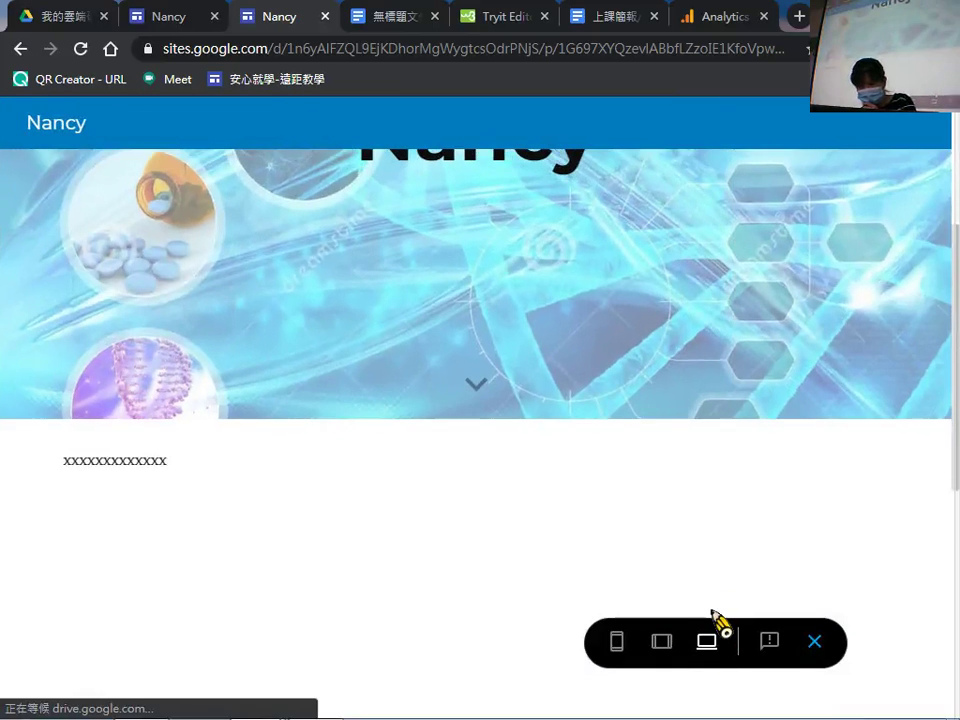
scroll(720, 570, up, 3)
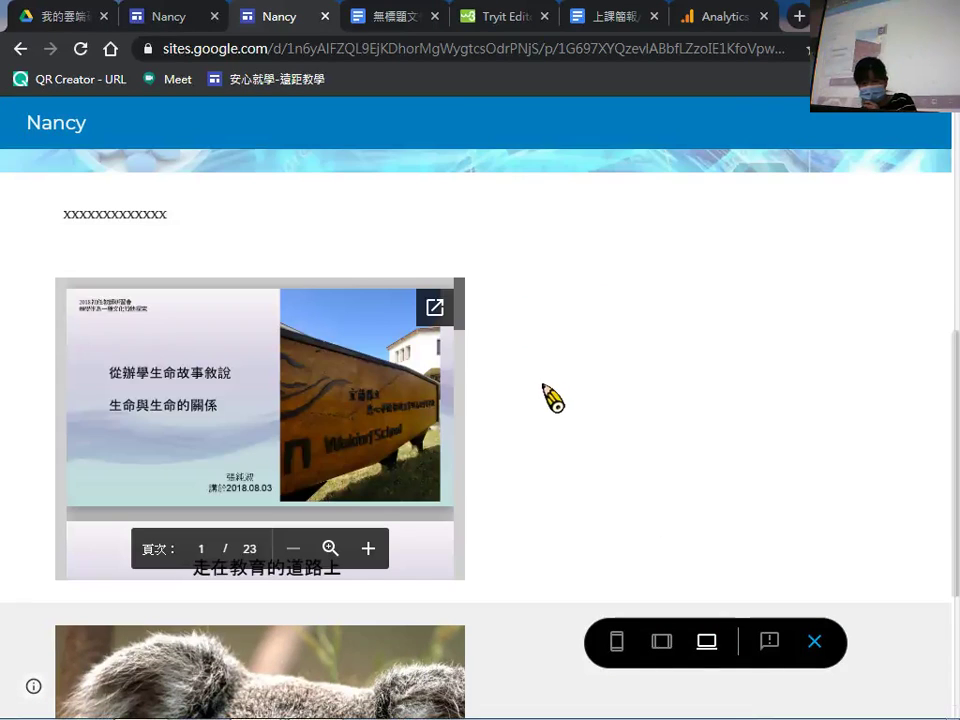
Open the embedded presentation in its own browser tab, close that tab, and exit the site preview.
click(436, 310)
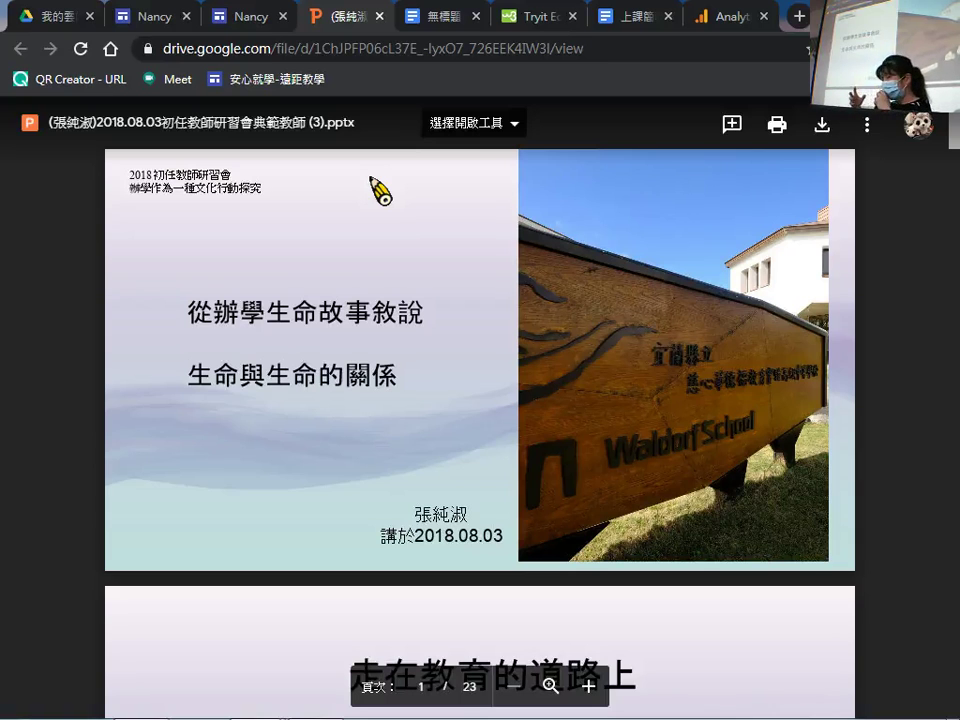
click(381, 17)
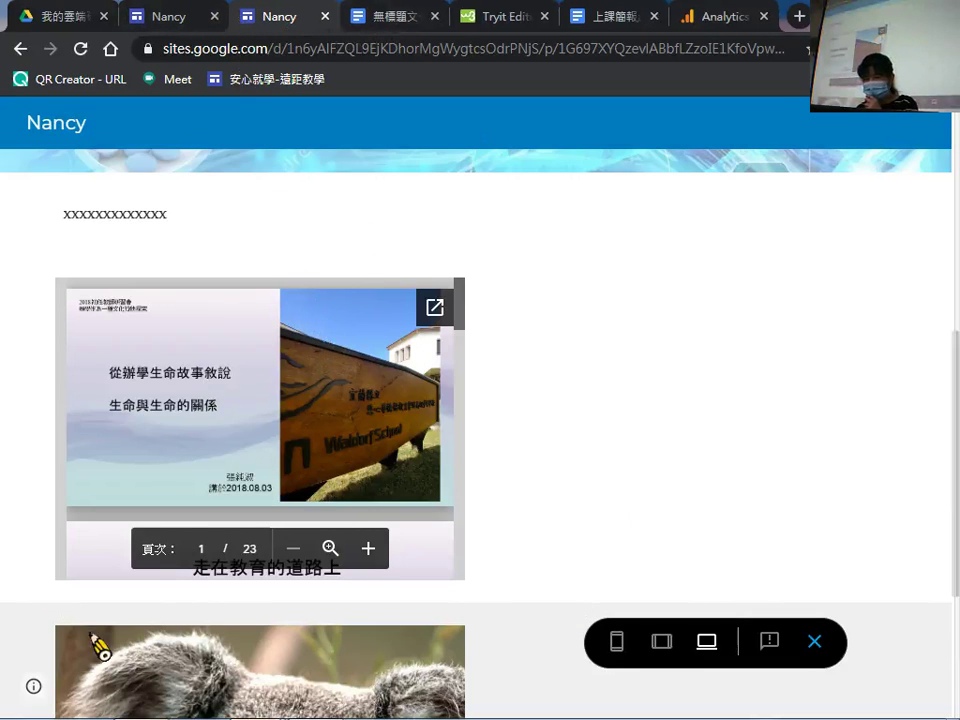
click(820, 650)
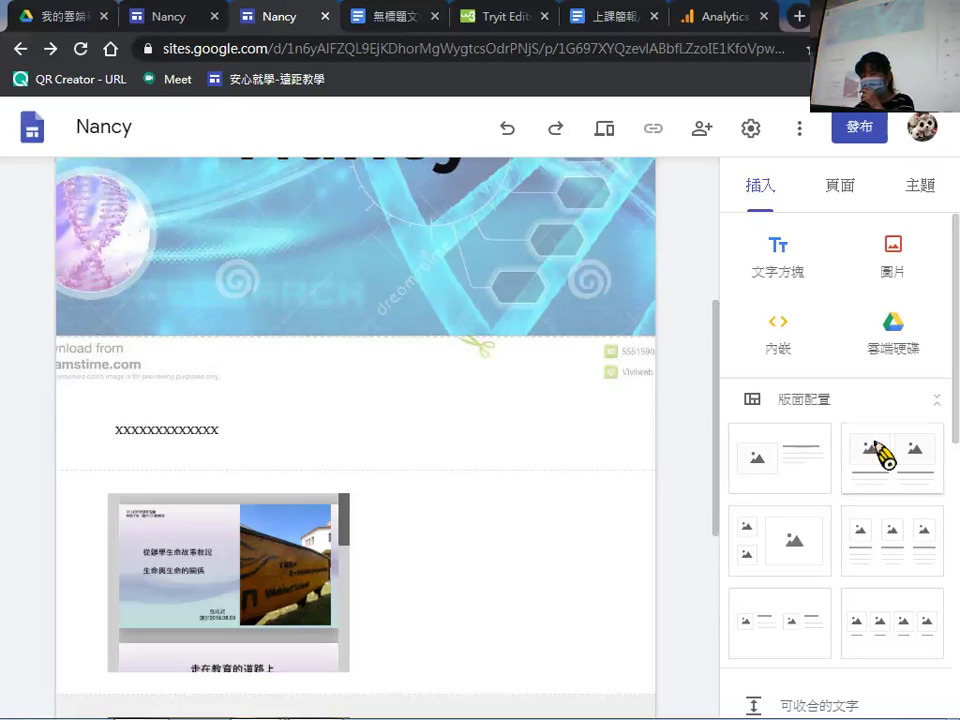
Add a layout of two side-by-side images with text below, and browse My Drive for the first placeholder's image.
click(878, 450)
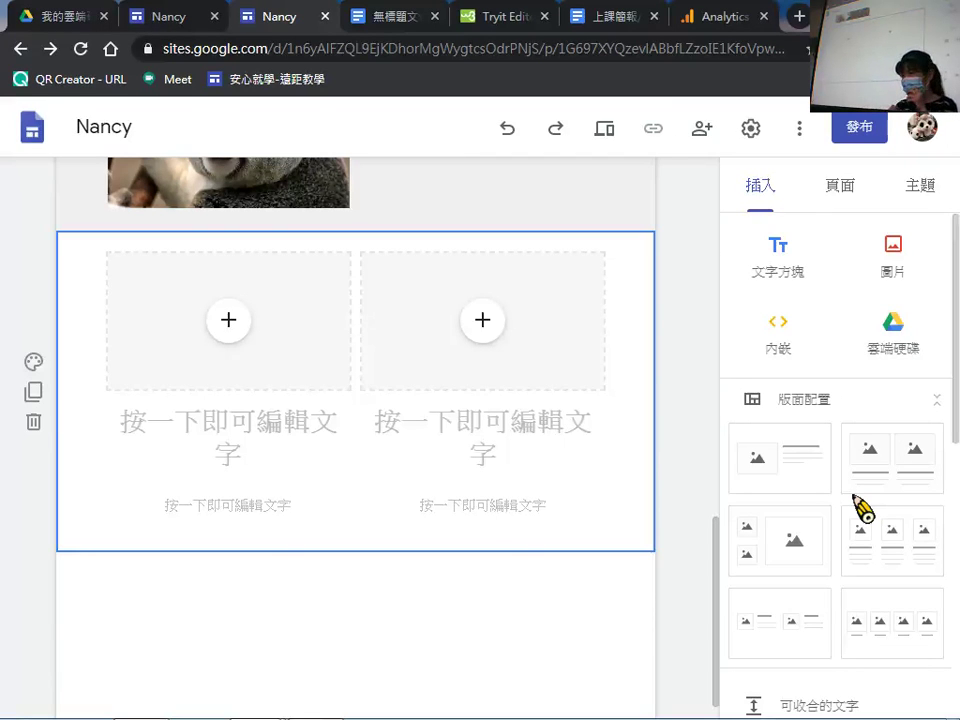
click(226, 328)
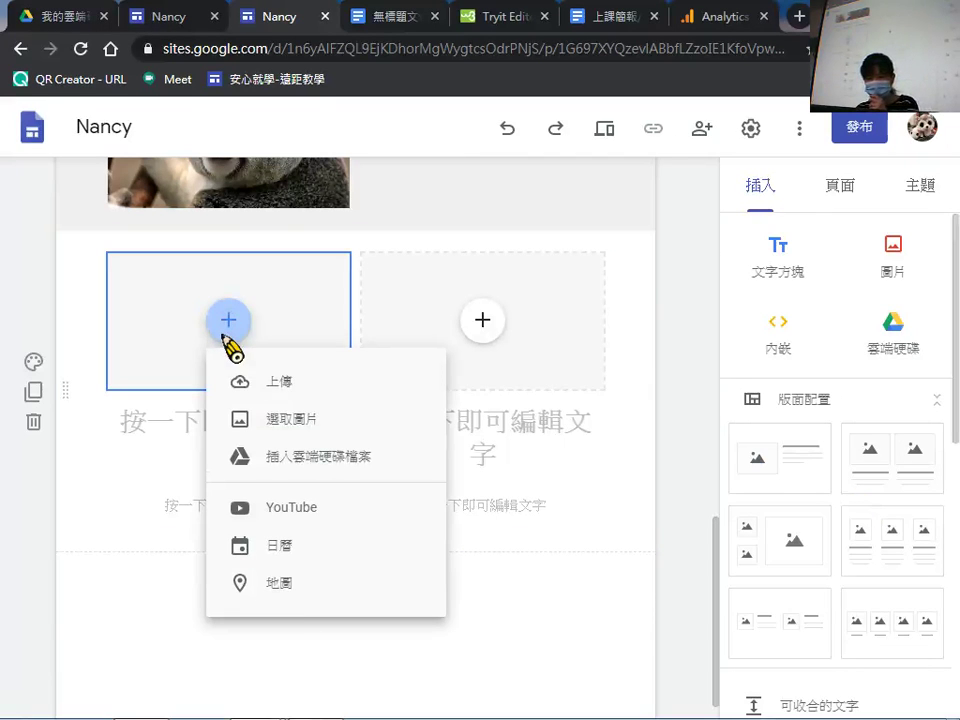
click(275, 417)
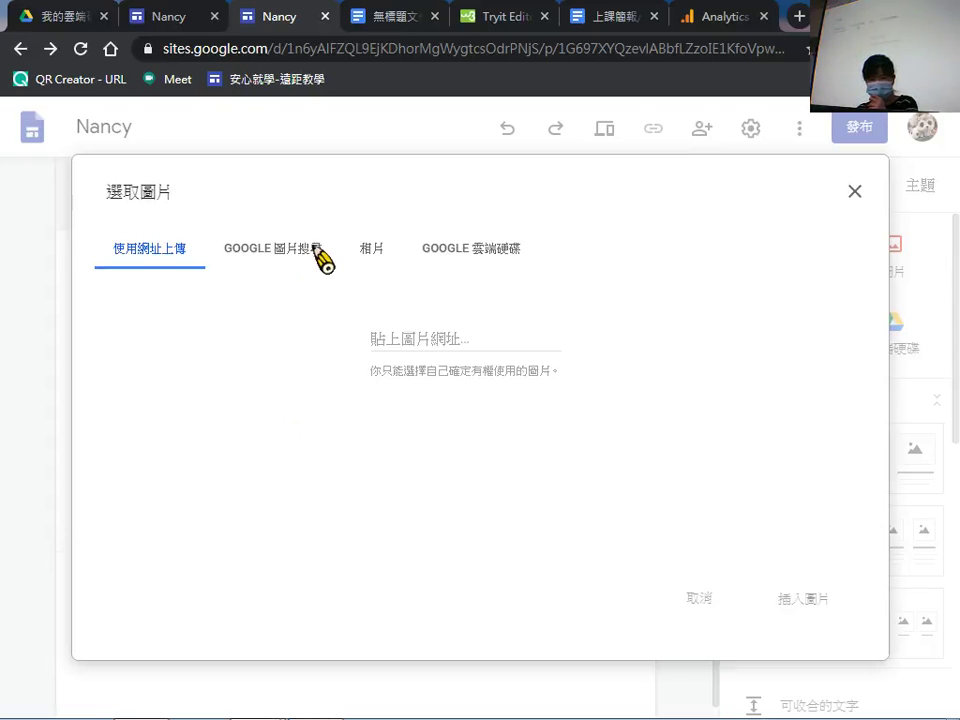
click(316, 247)
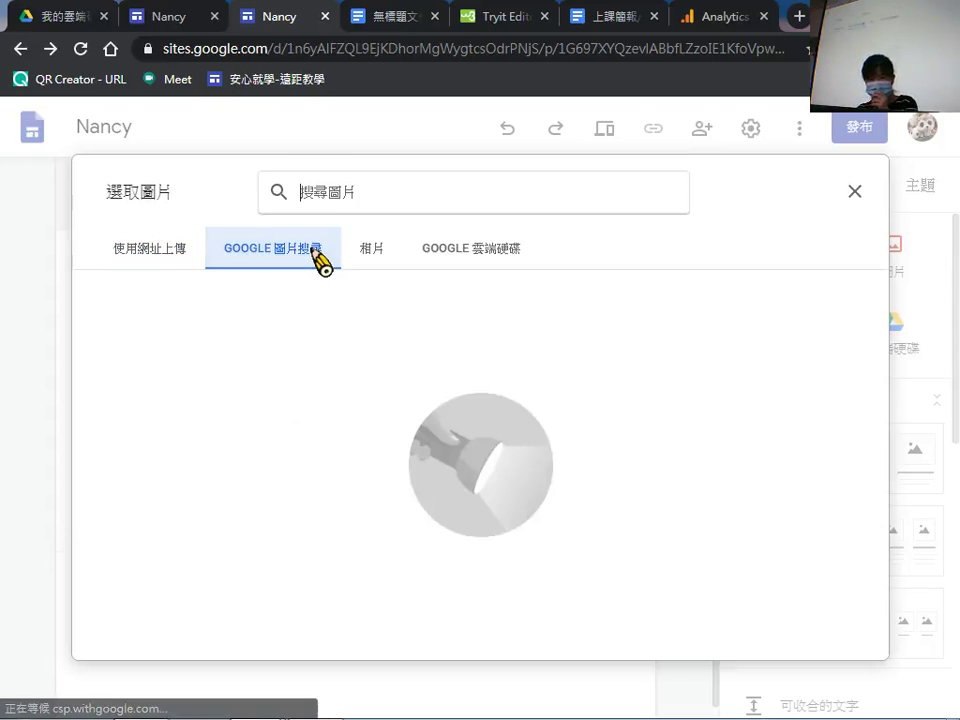
click(450, 250)
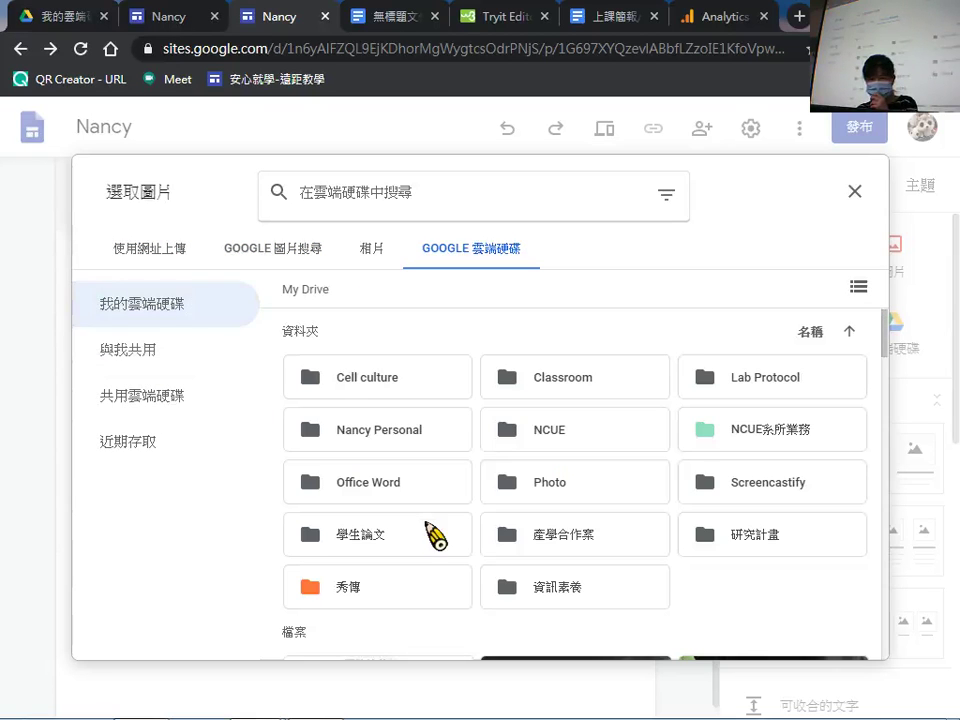
Insert the white-and-yellow flower photo from My Drive into the first image placeholder of the two-column section.
scroll(437, 537, down, 5)
click(405, 558)
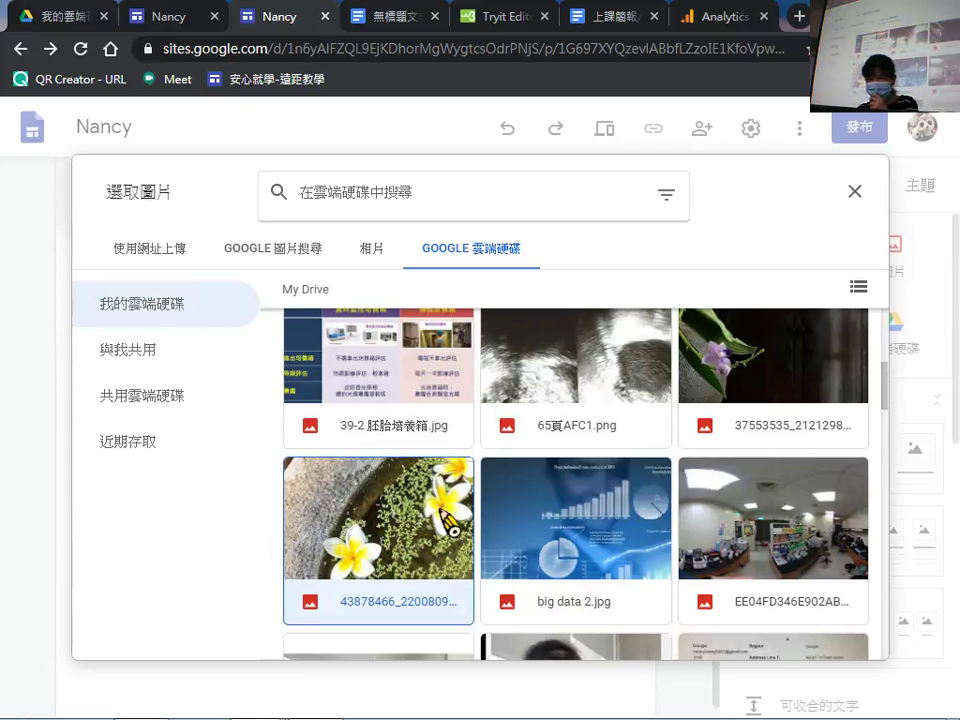
click(850, 648)
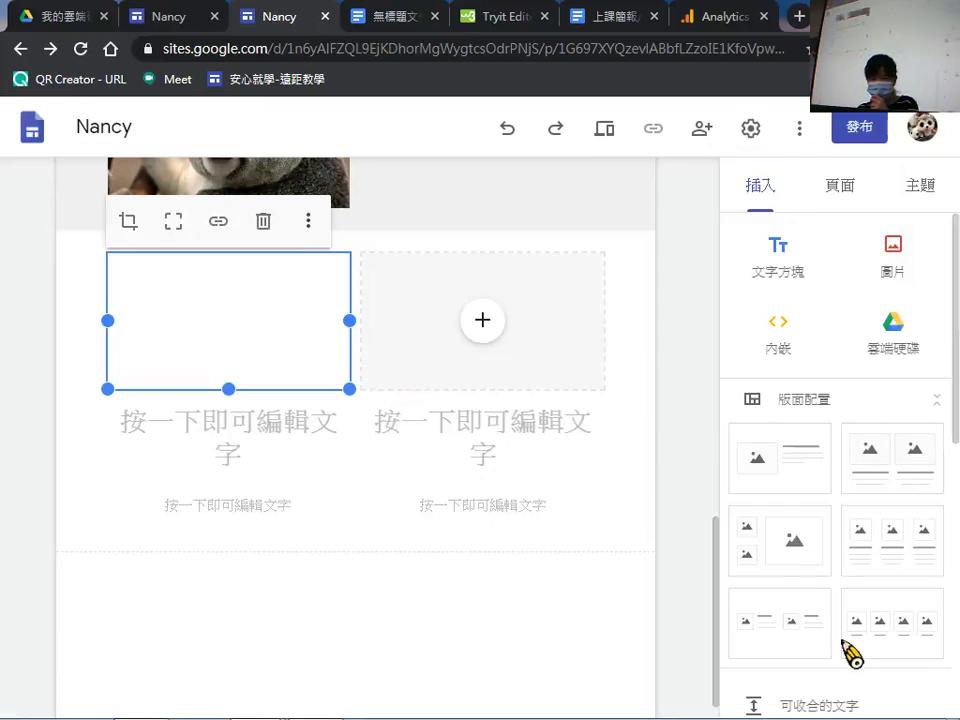
Upload the 水母 jellyfish picture from the 範例圖片 folder into the second image placeholder.
click(486, 322)
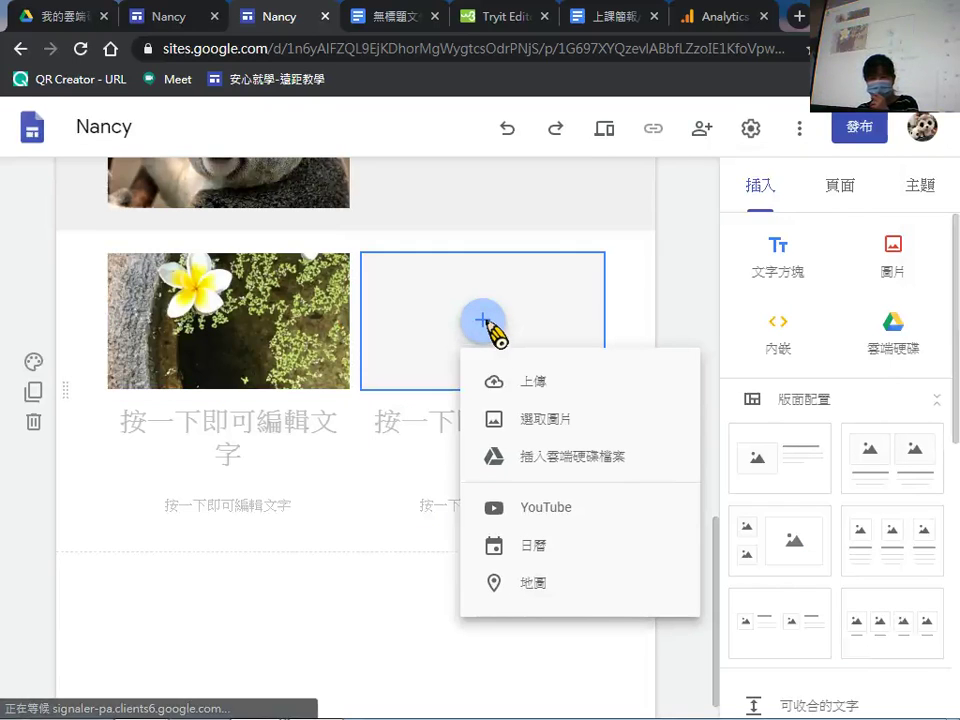
click(500, 382)
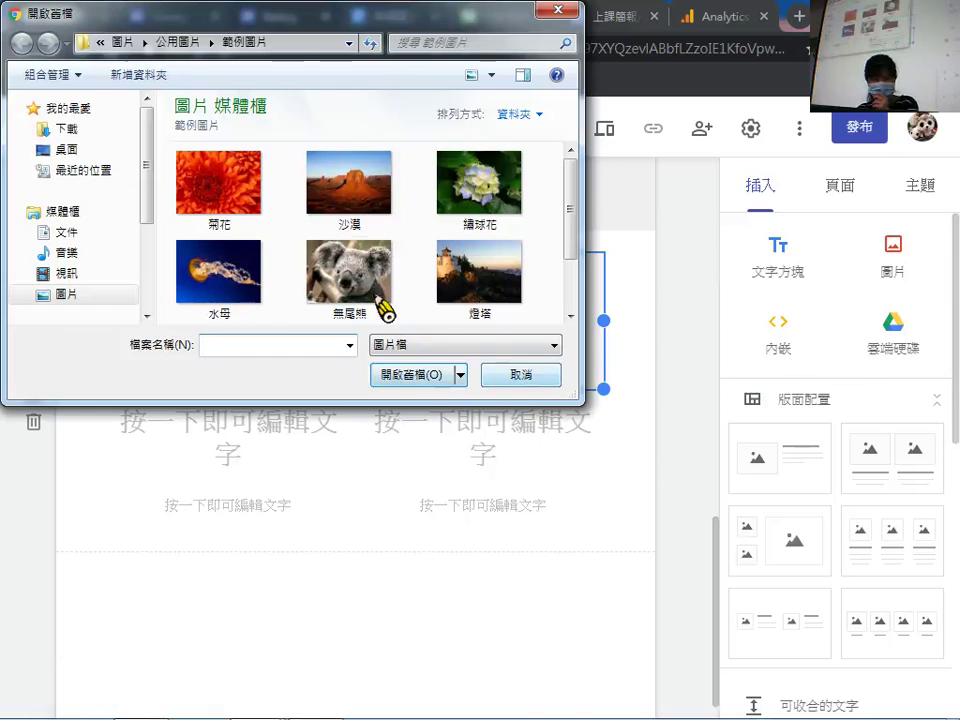
click(251, 285)
click(421, 378)
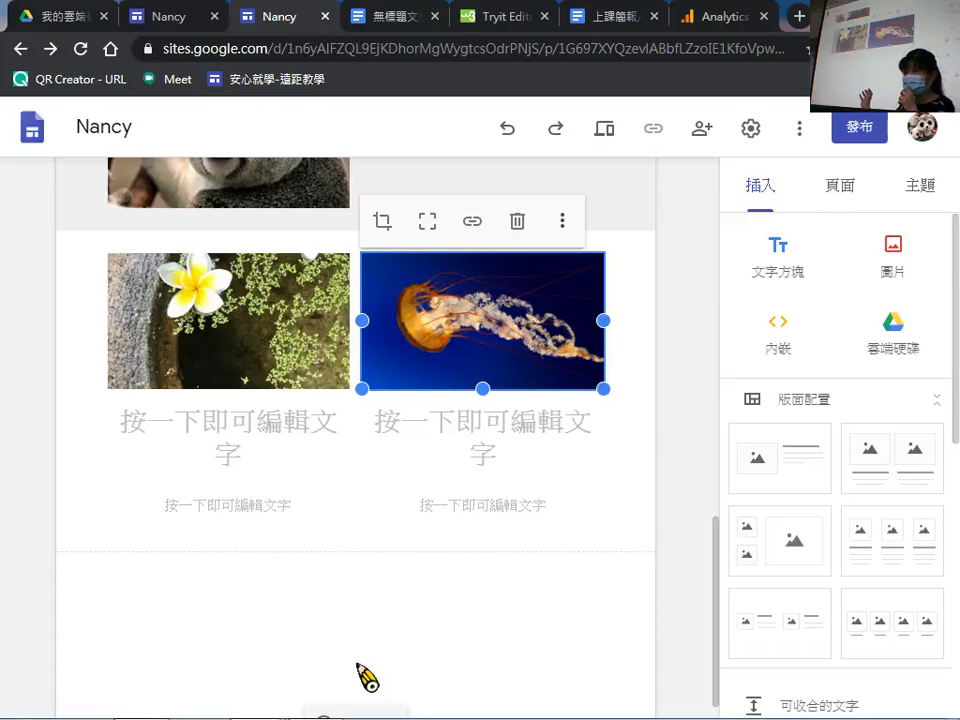
Enter "xxxxxxxxx" as the heading under the flower photo and "yyyyyyy" as the heading under the jellyfish picture.
click(296, 451)
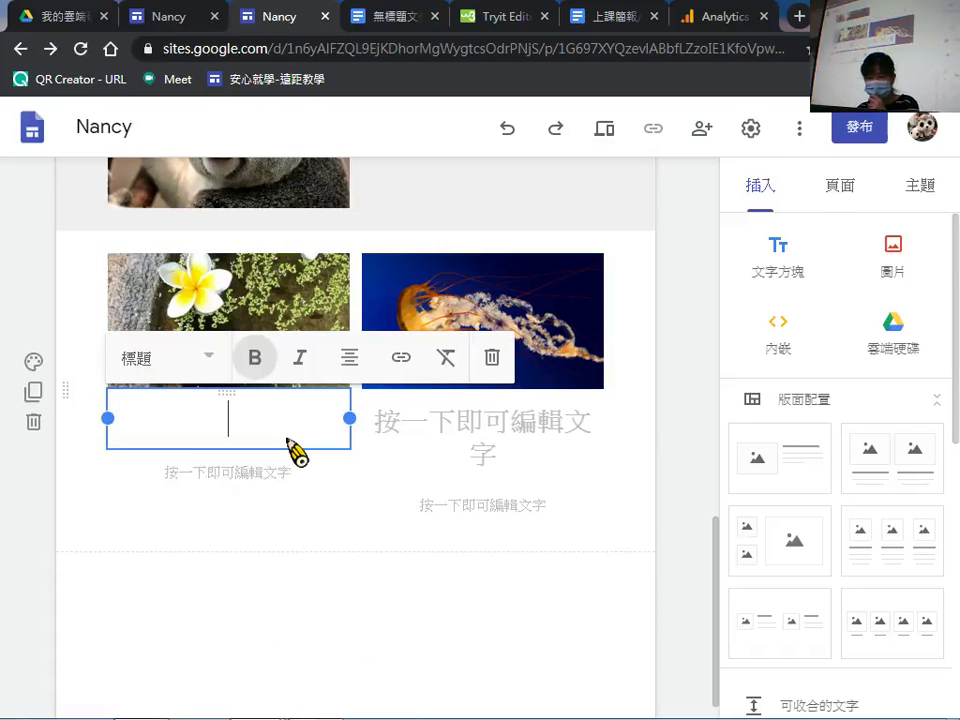
text(xxxxxxxxxx)
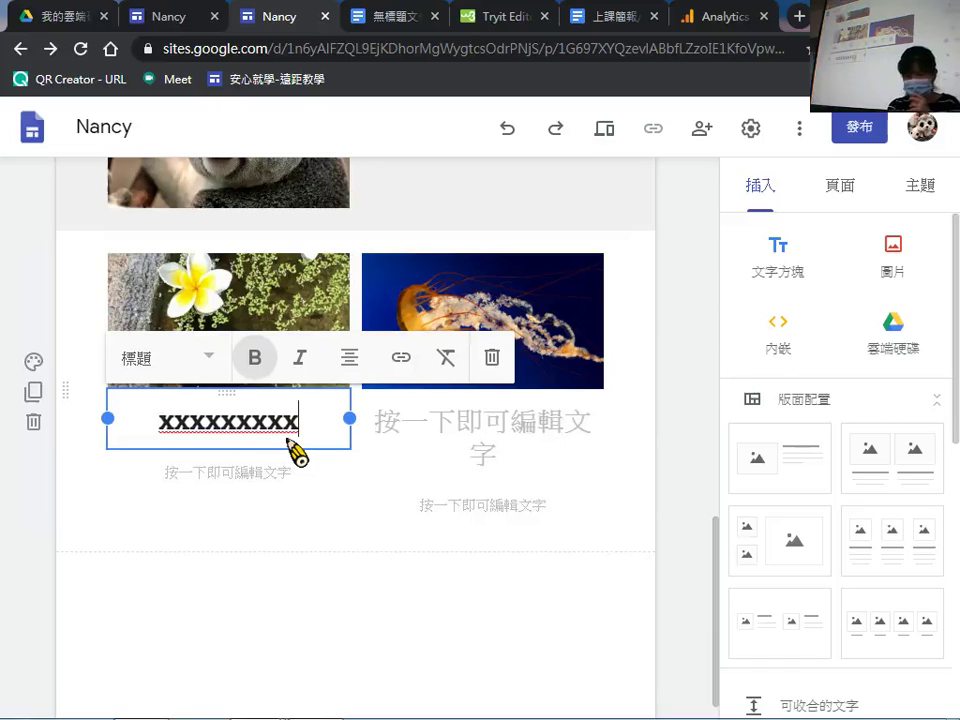
click(424, 446)
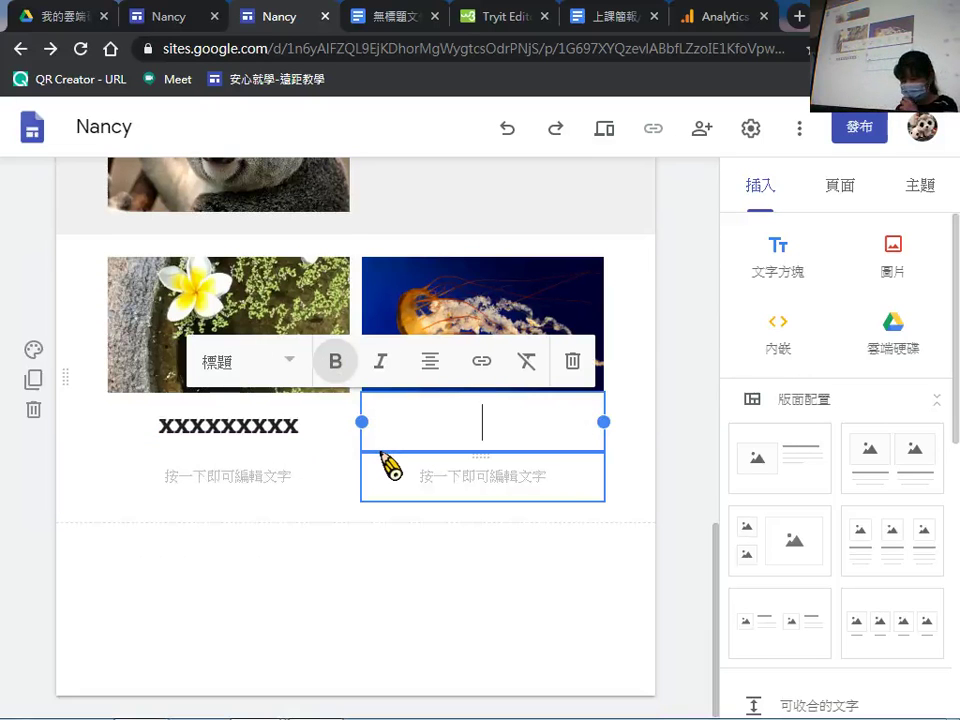
text(yyyyyyy)
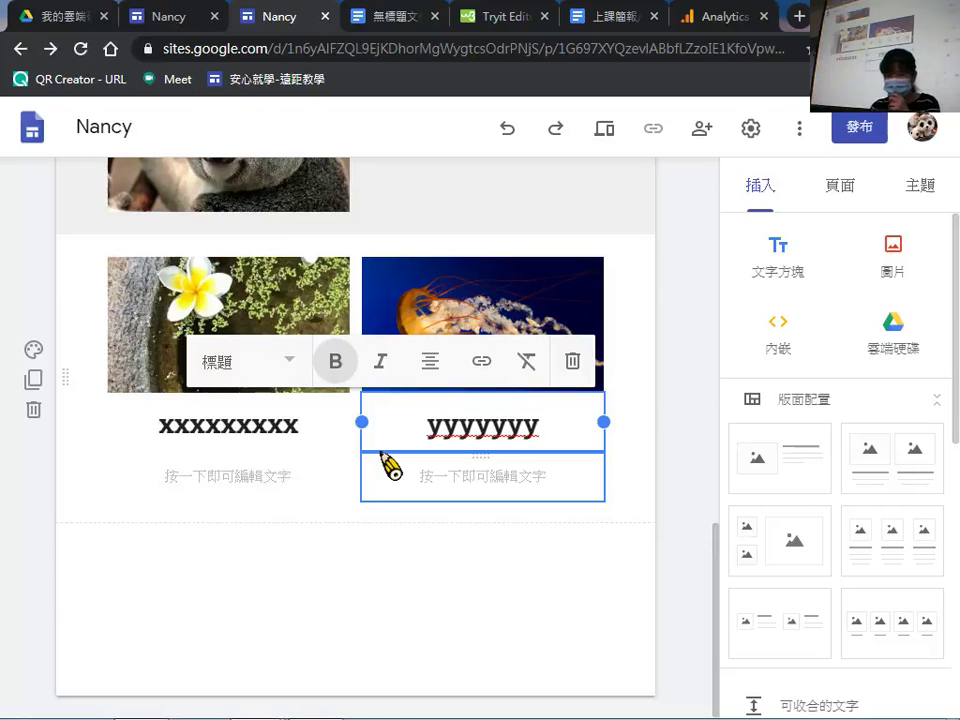
click(303, 575)
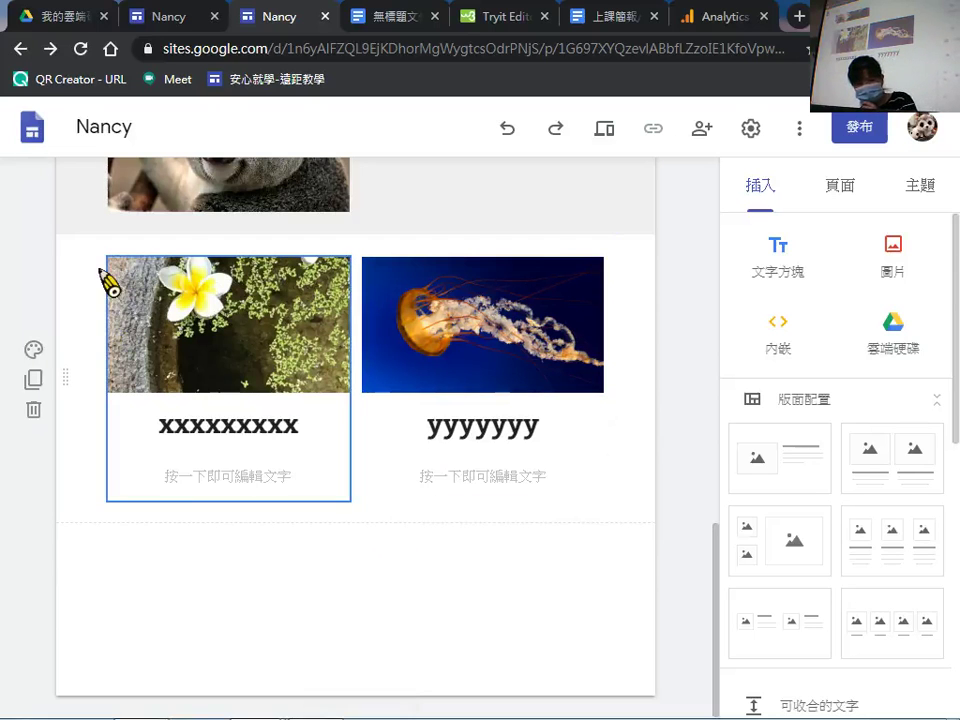
Try the 強調 2 background on the two-image section together with the pink colour of the 憧憬 theme.
click(35, 349)
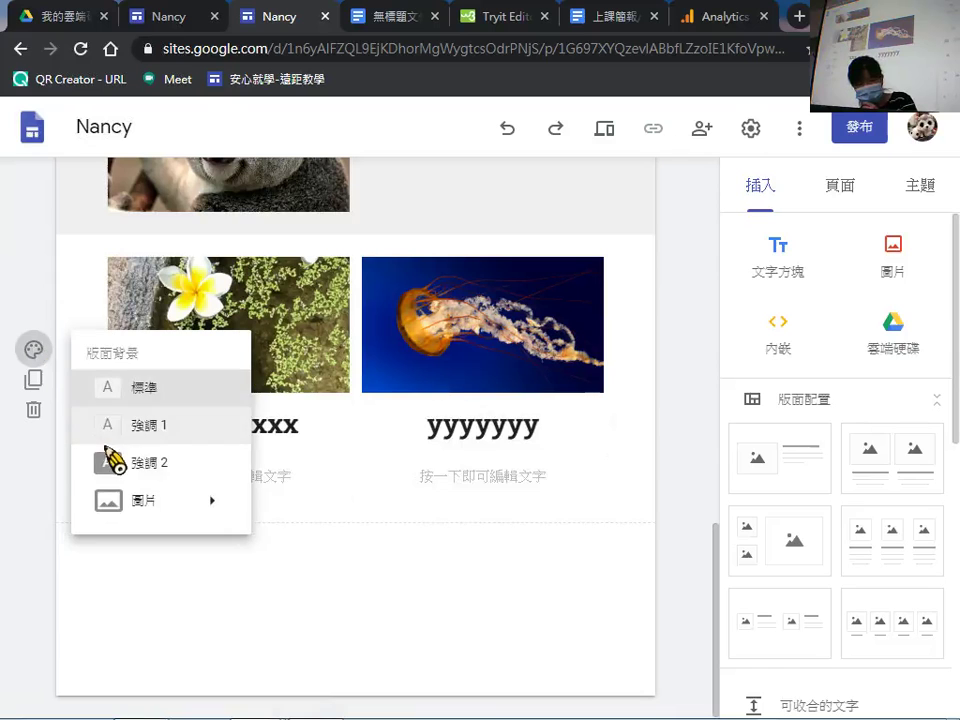
click(116, 466)
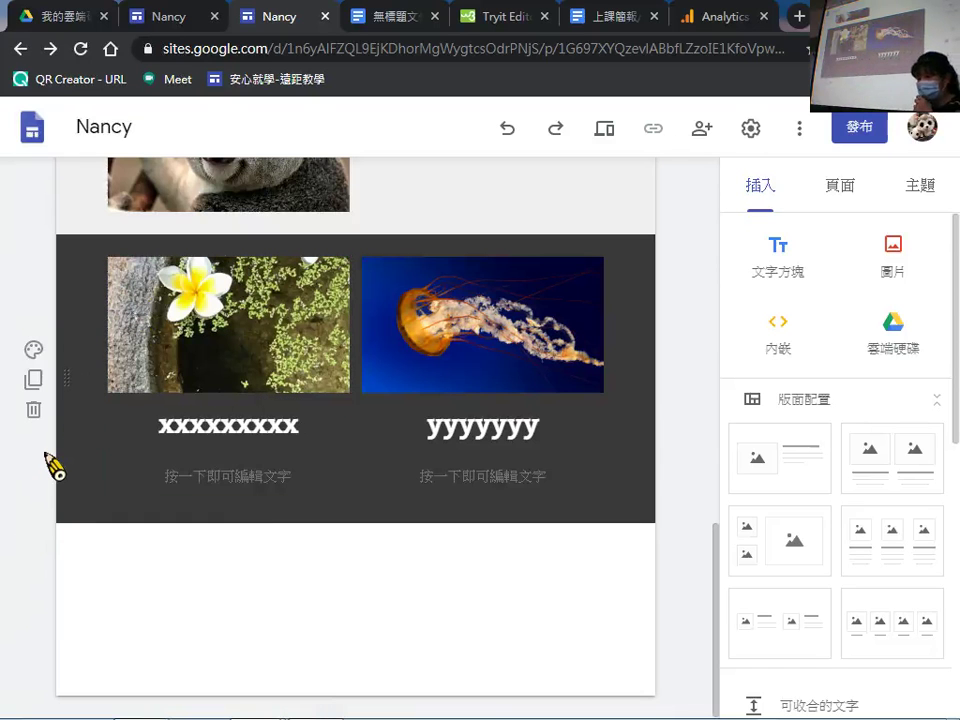
click(922, 187)
click(782, 628)
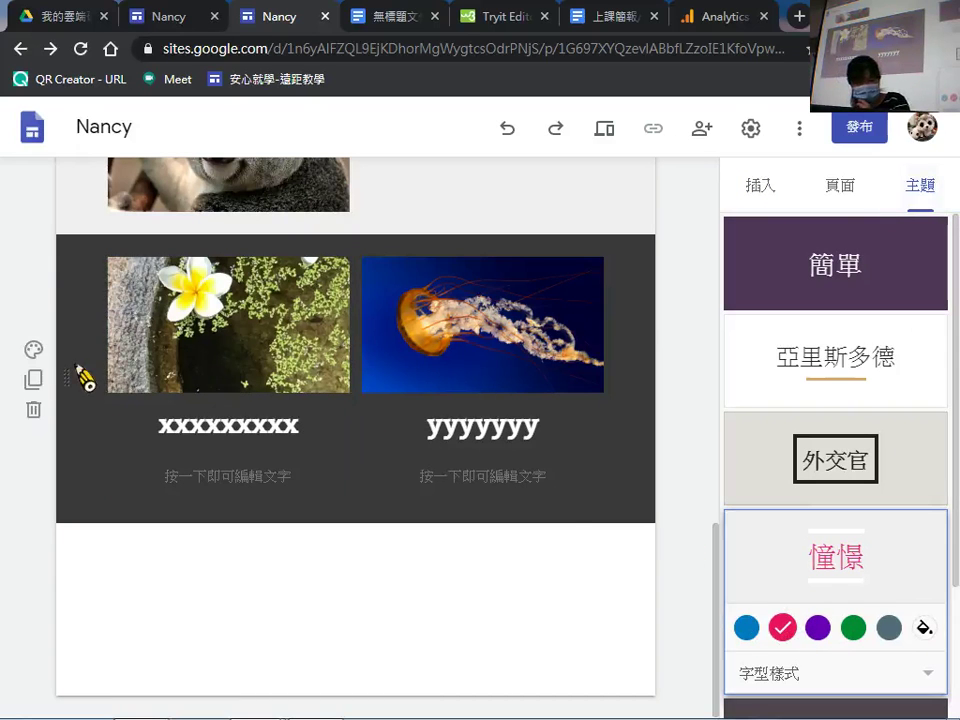
click(35, 350)
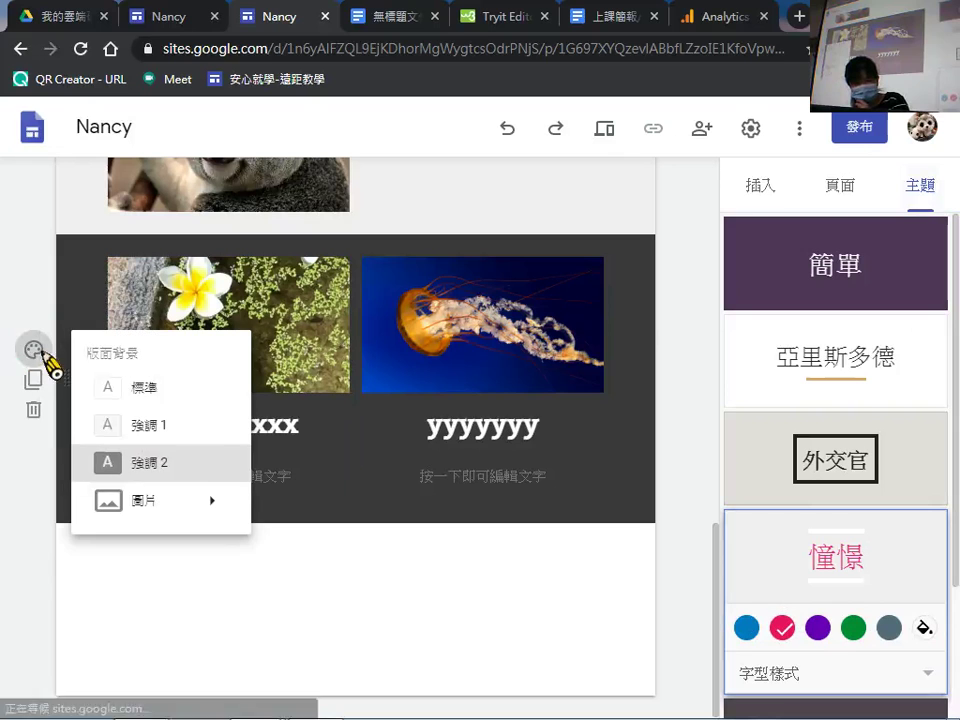
click(132, 475)
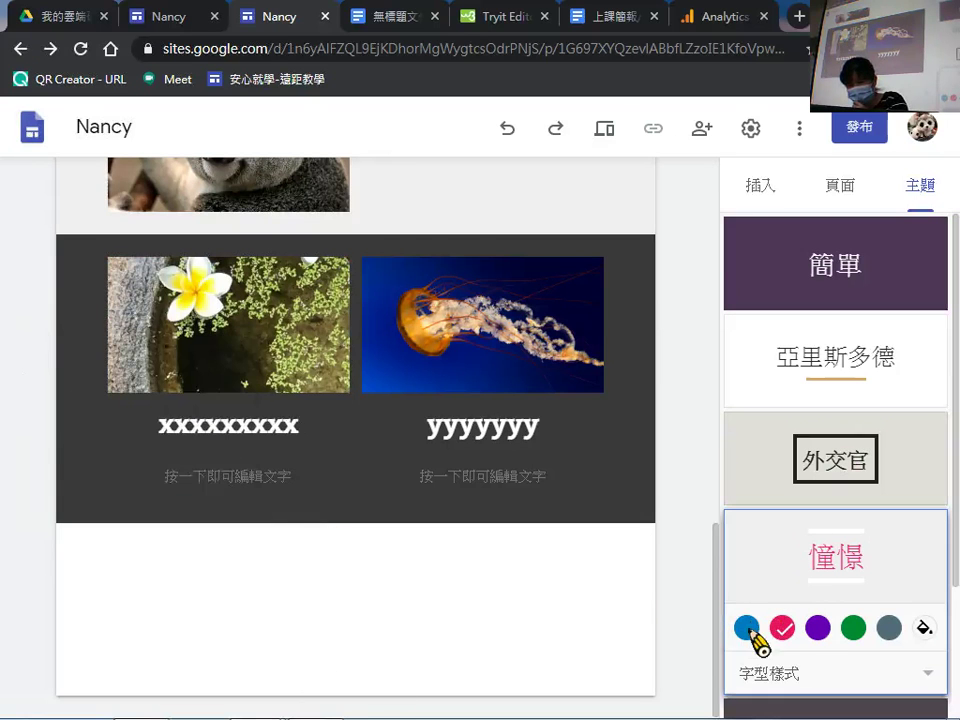
Change the 憧憬 theme colour from the presets to a custom muted red.
click(819, 632)
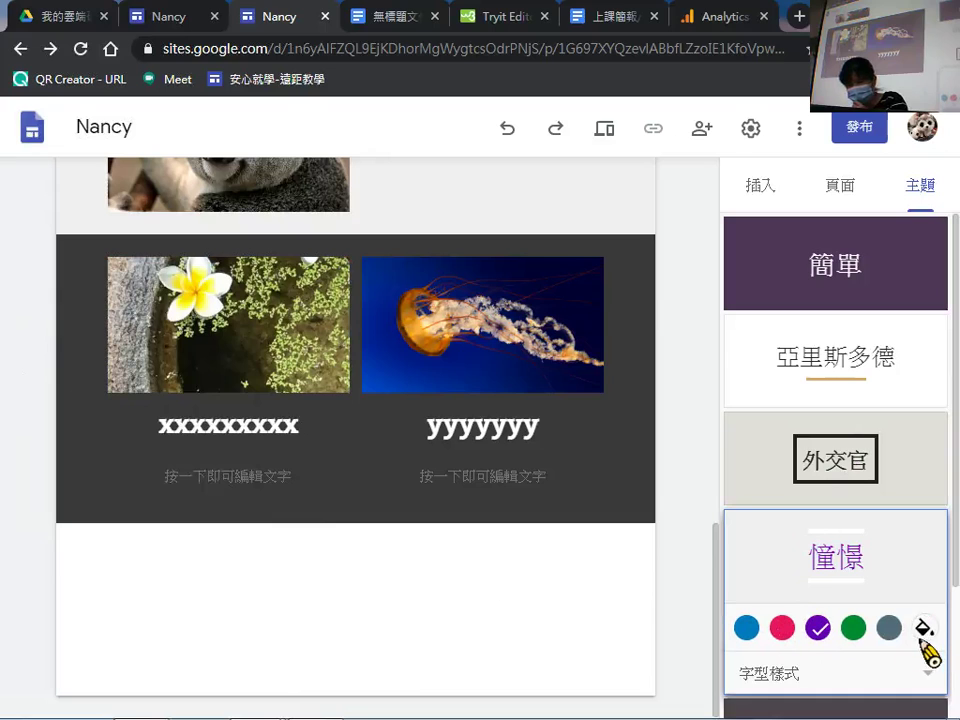
click(925, 630)
click(840, 668)
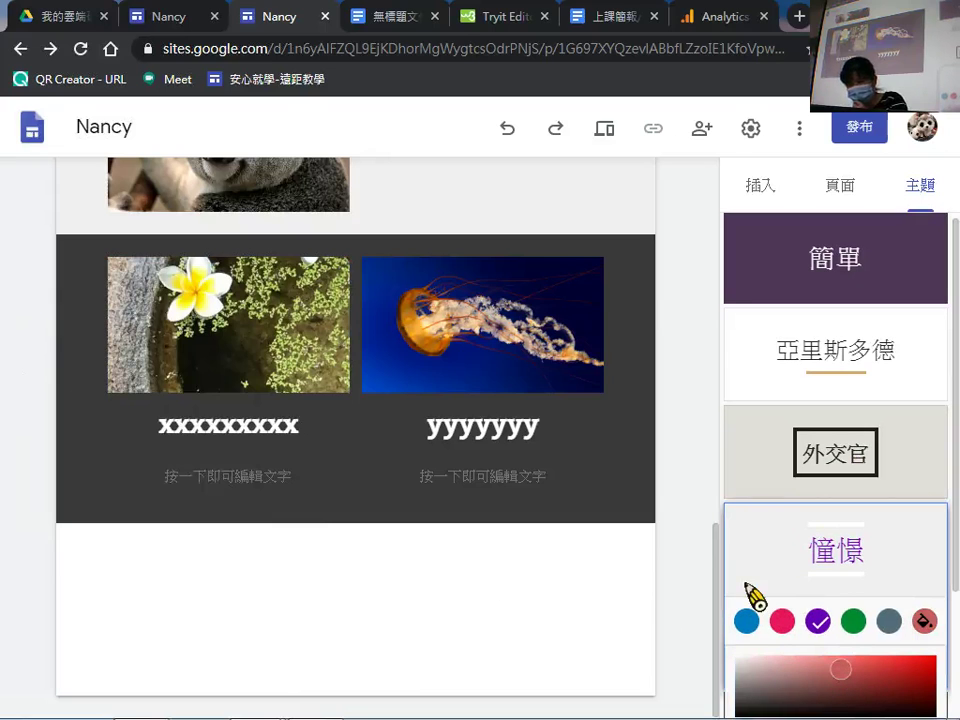
click(710, 440)
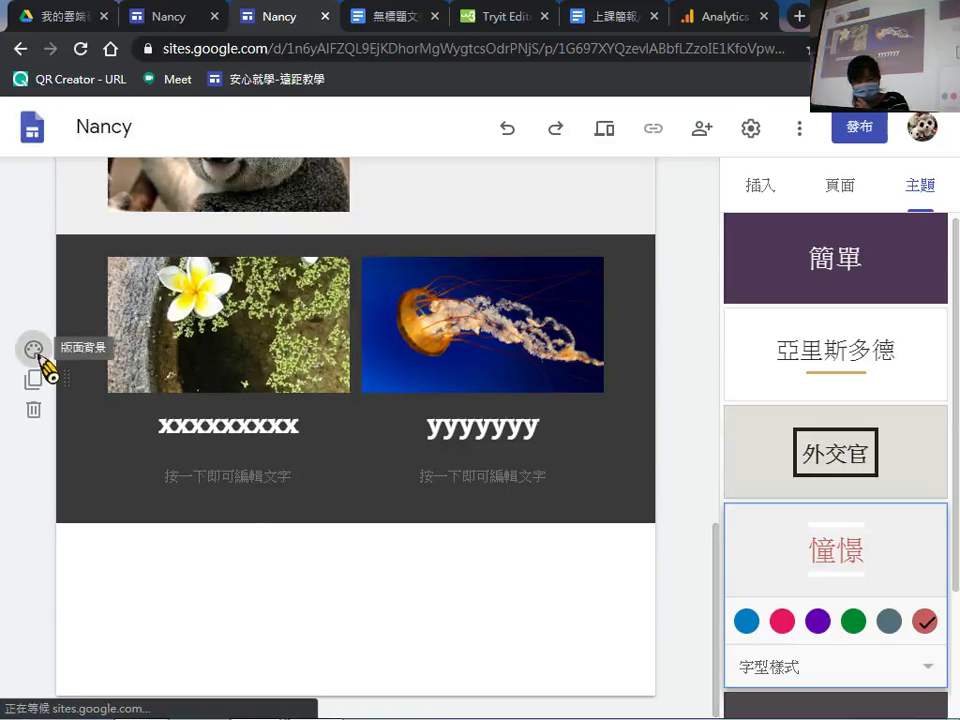
Set the two-image section's background to 強調 1 and bring up the insertable elements such as 可收合的文字 and 圖片輪轉介面.
click(33, 349)
click(104, 422)
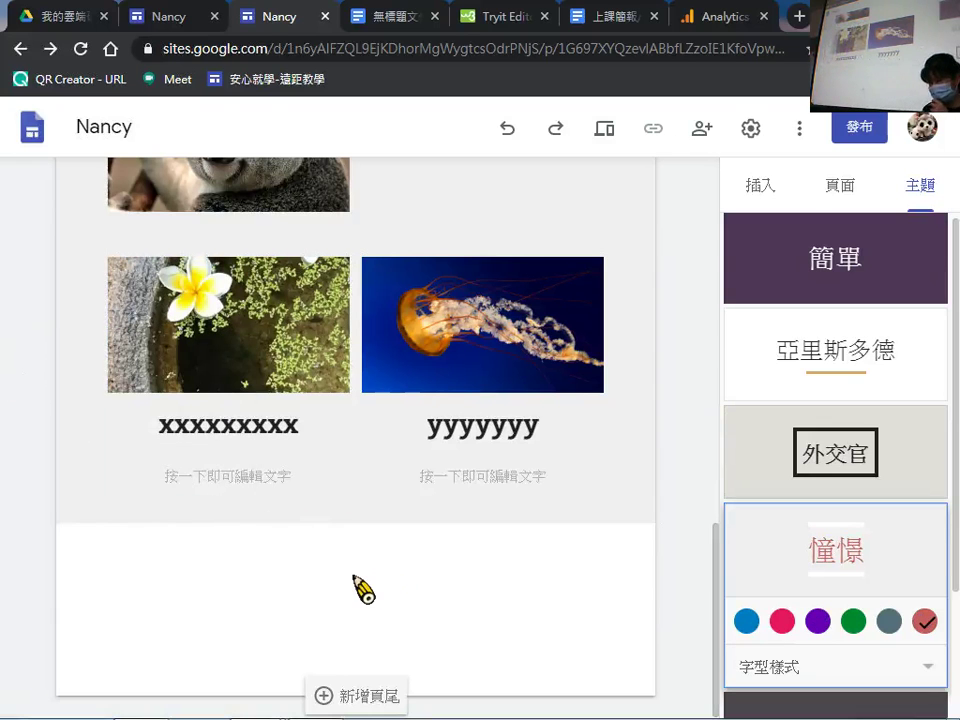
click(765, 192)
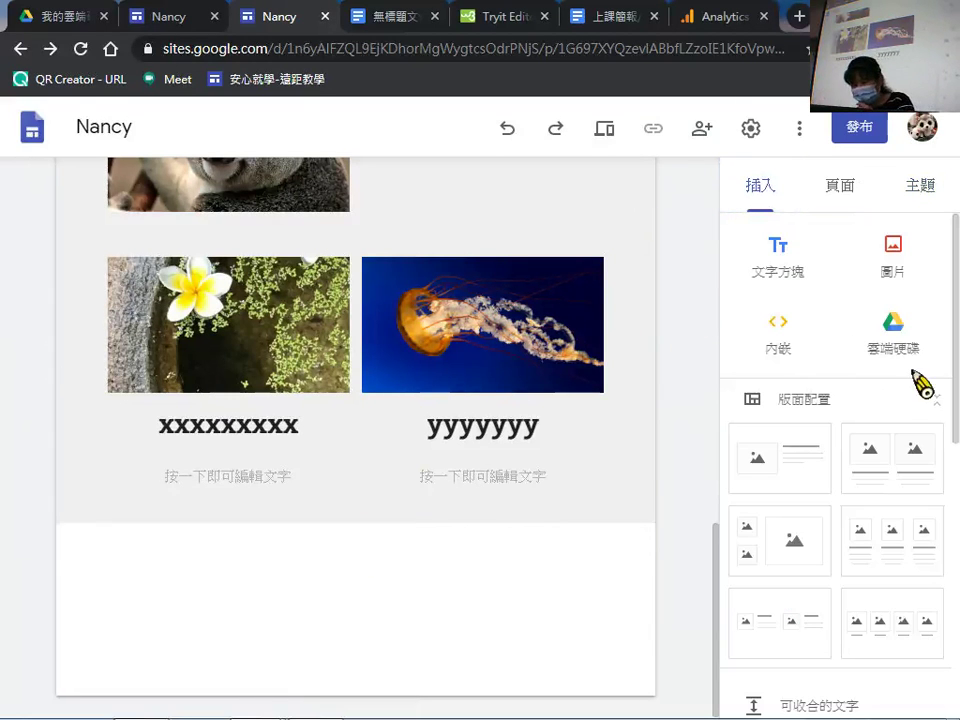
drag(954, 376, 950, 345)
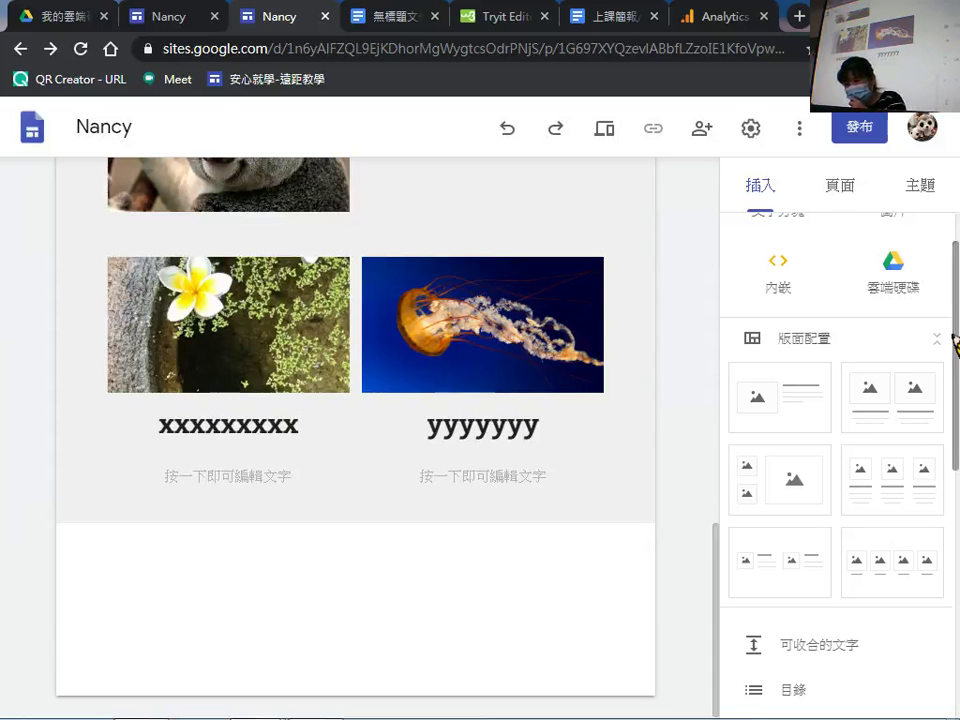
drag(954, 370, 955, 522)
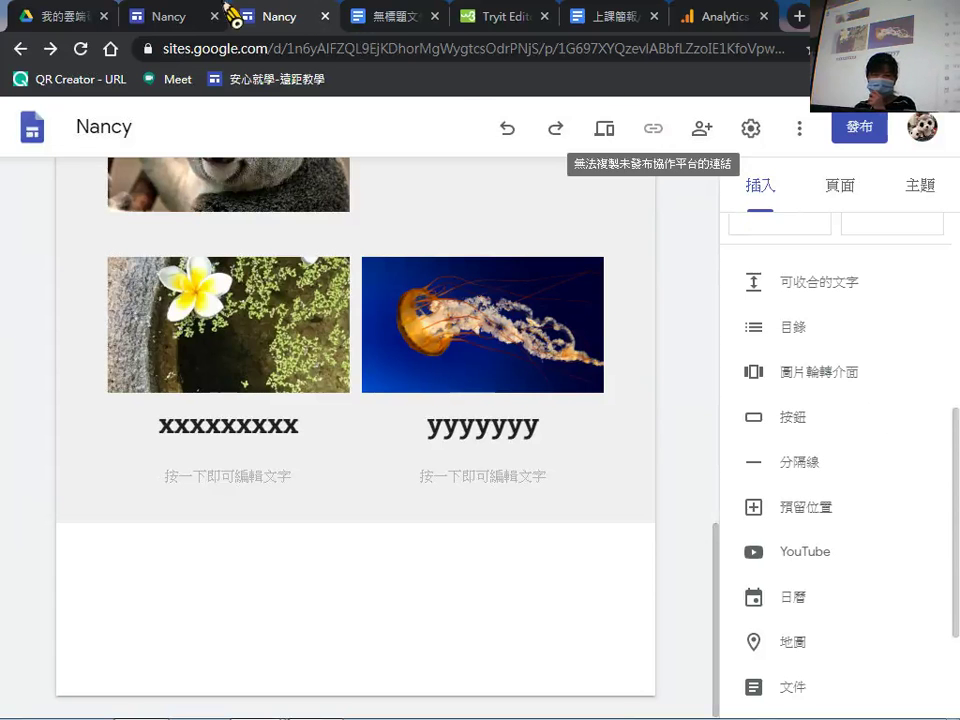
Switch to the finished example site, preview it, and review the home page as far as the 不同的相片檔 section.
click(158, 16)
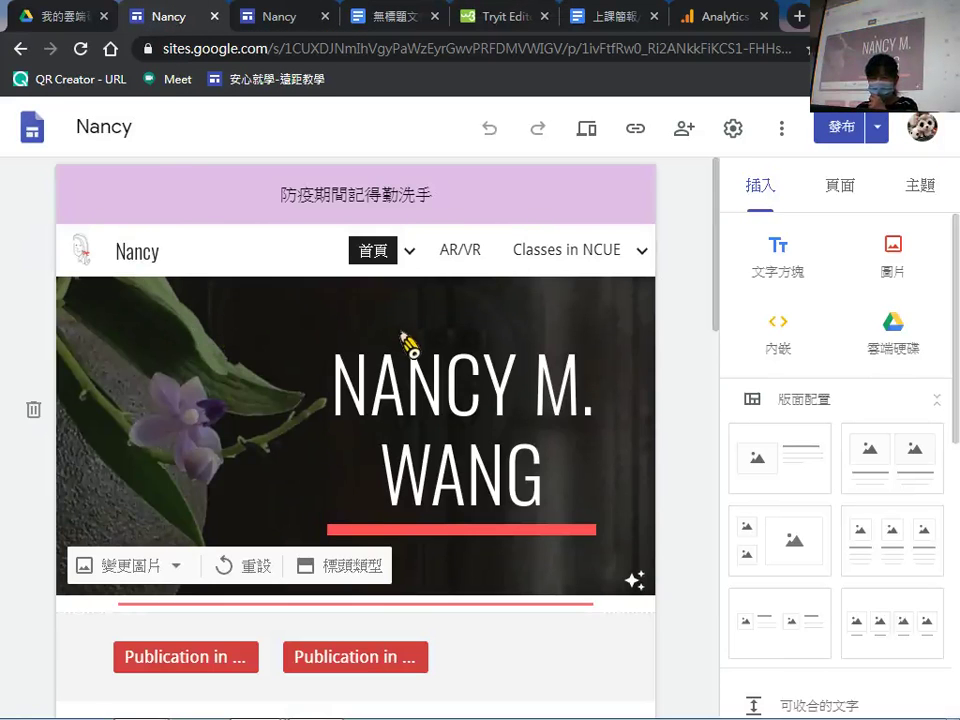
scroll(408, 340, down, 1)
scroll(408, 340, down, 10)
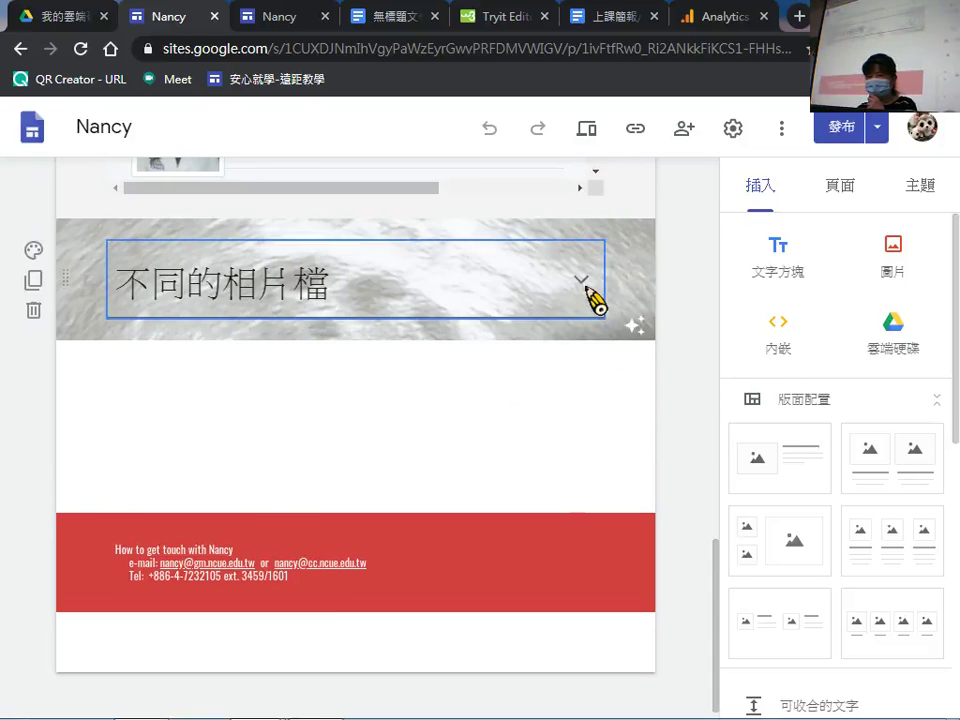
click(587, 124)
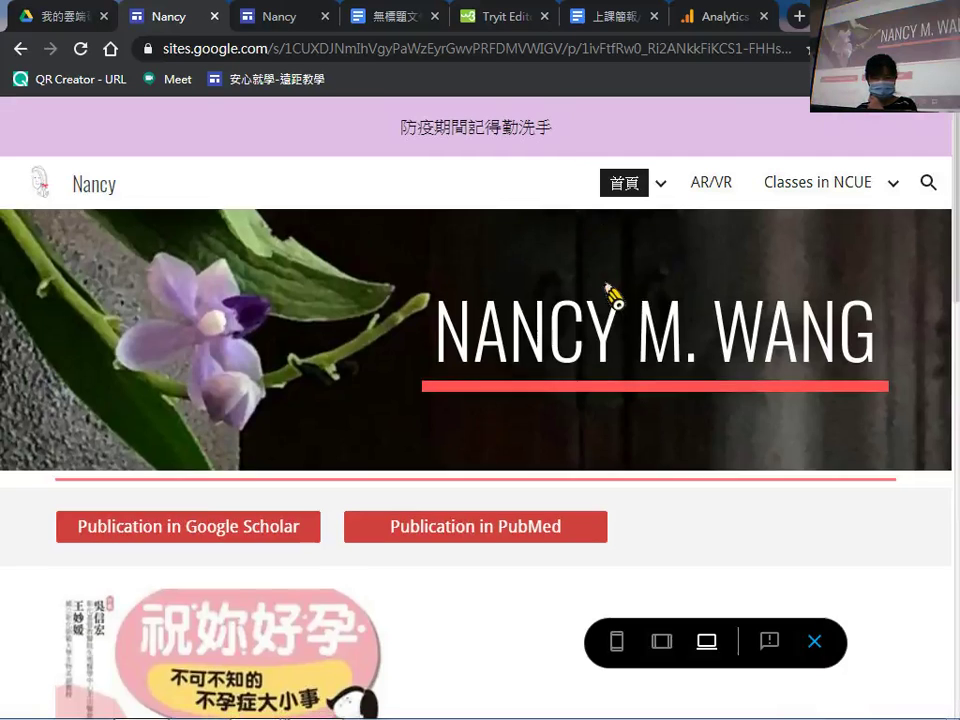
scroll(612, 295, down, 5)
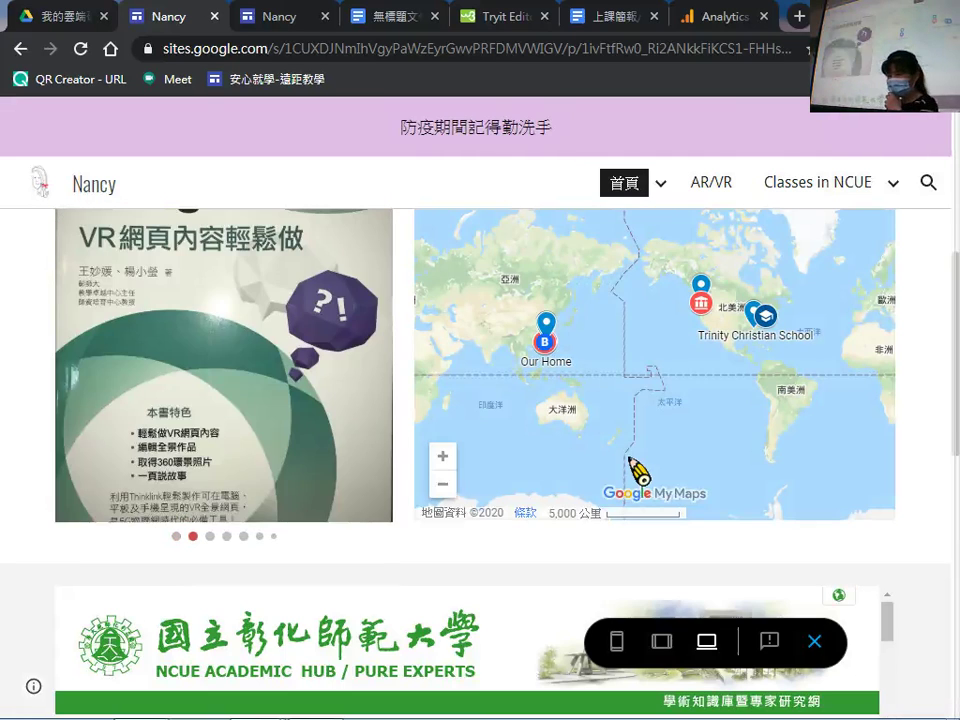
scroll(568, 415, down, 2)
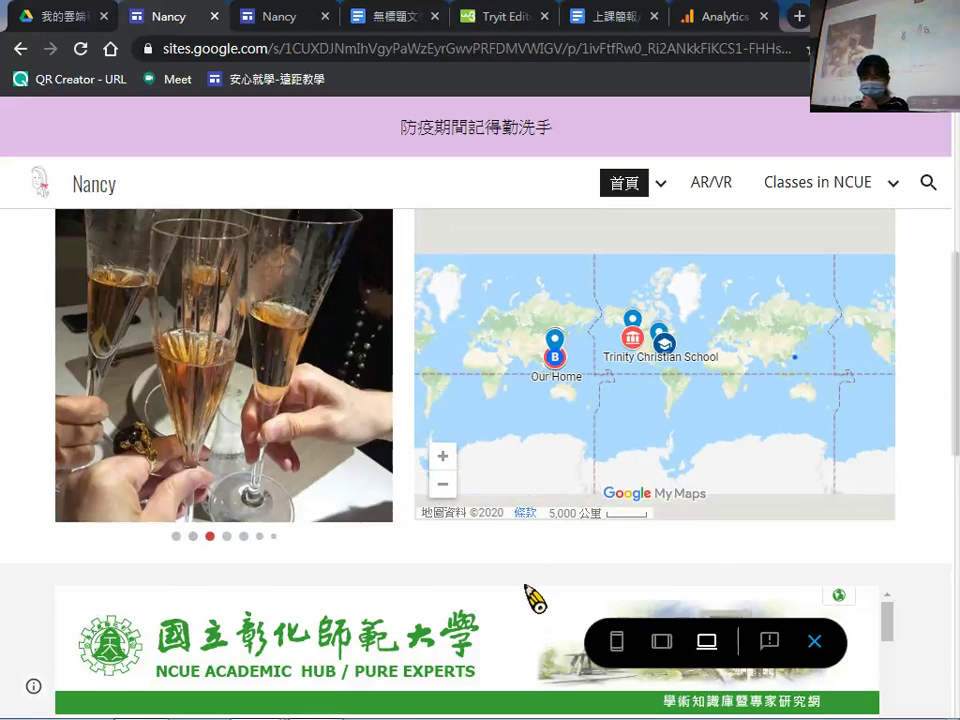
scroll(535, 598, down, 10)
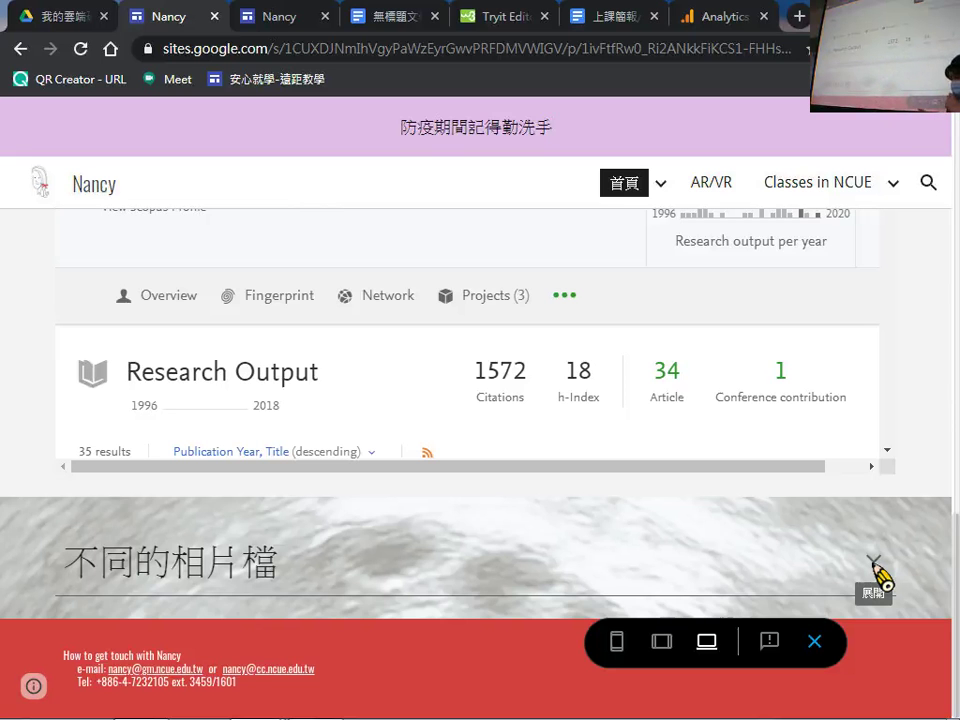
Expand the collapsible 不同的相片檔 section in the preview and read its descriptions of the image formats.
click(874, 570)
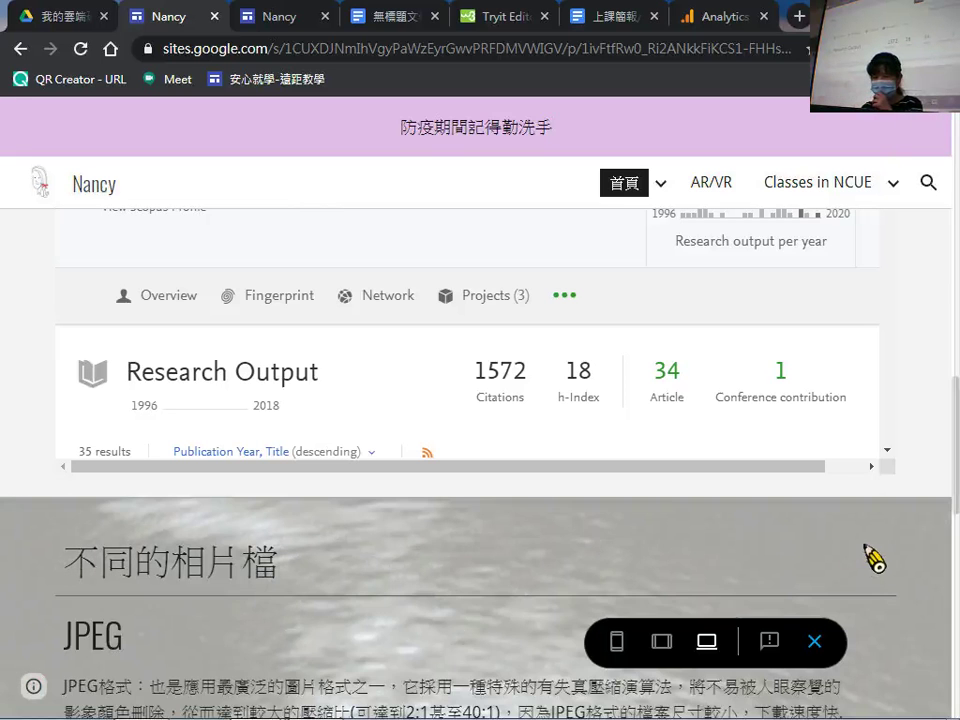
scroll(620, 590, down, 3)
scroll(279, 525, down, 2)
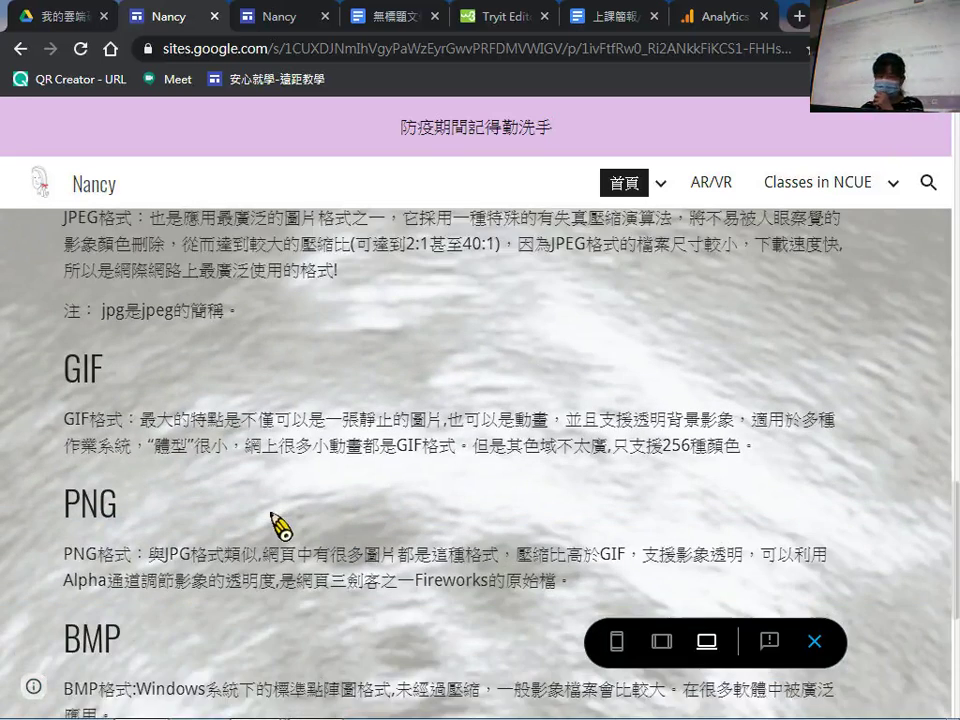
scroll(272, 541, up, 2)
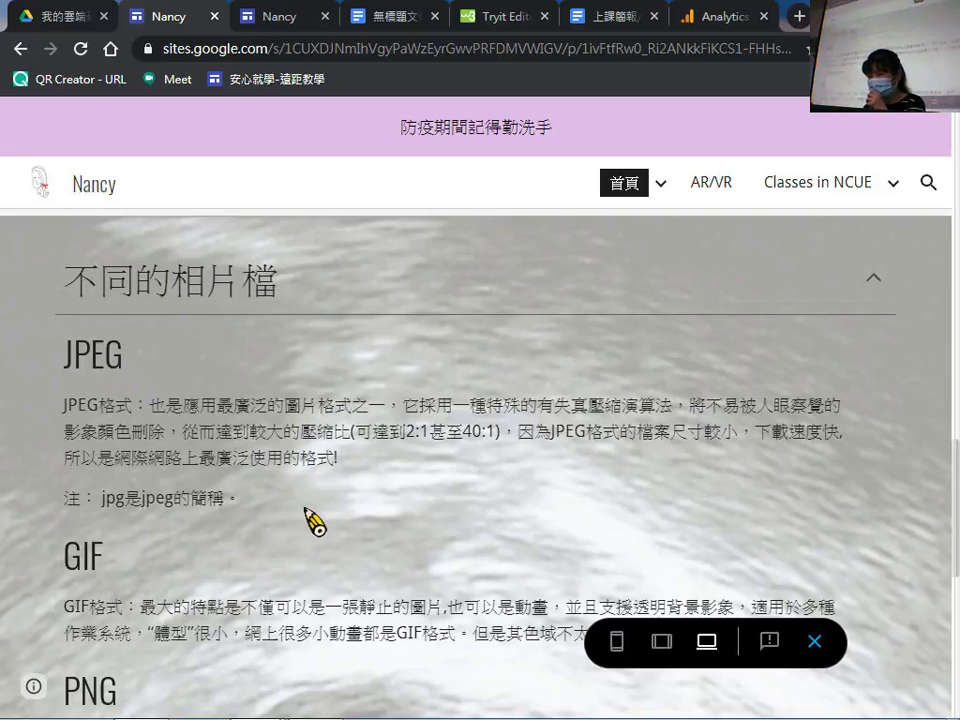
Collapse the 不同的相片檔 section in the preview and return to the unpublished draft site.
scroll(514, 420, down, 15)
scroll(530, 448, down, 15)
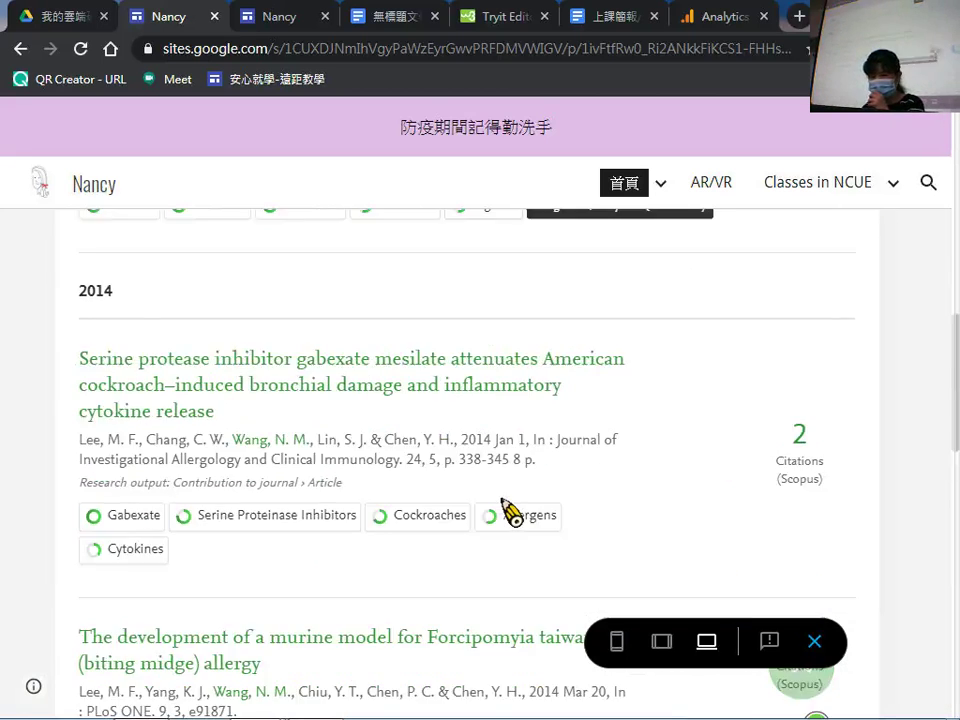
scroll(535, 705, down, 8)
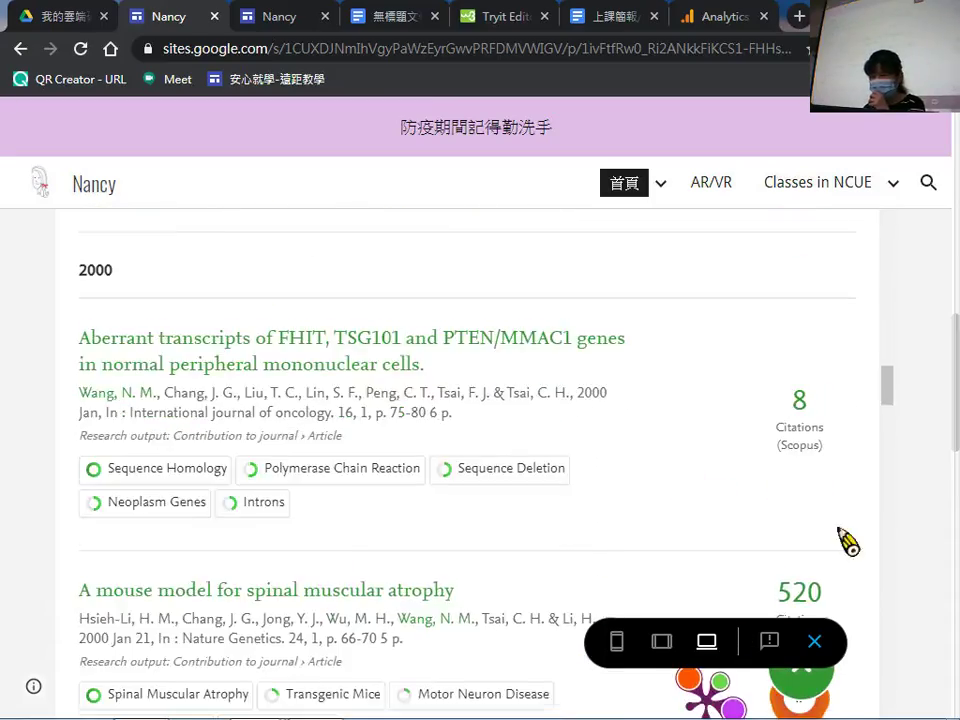
drag(956, 455, 950, 495)
click(871, 399)
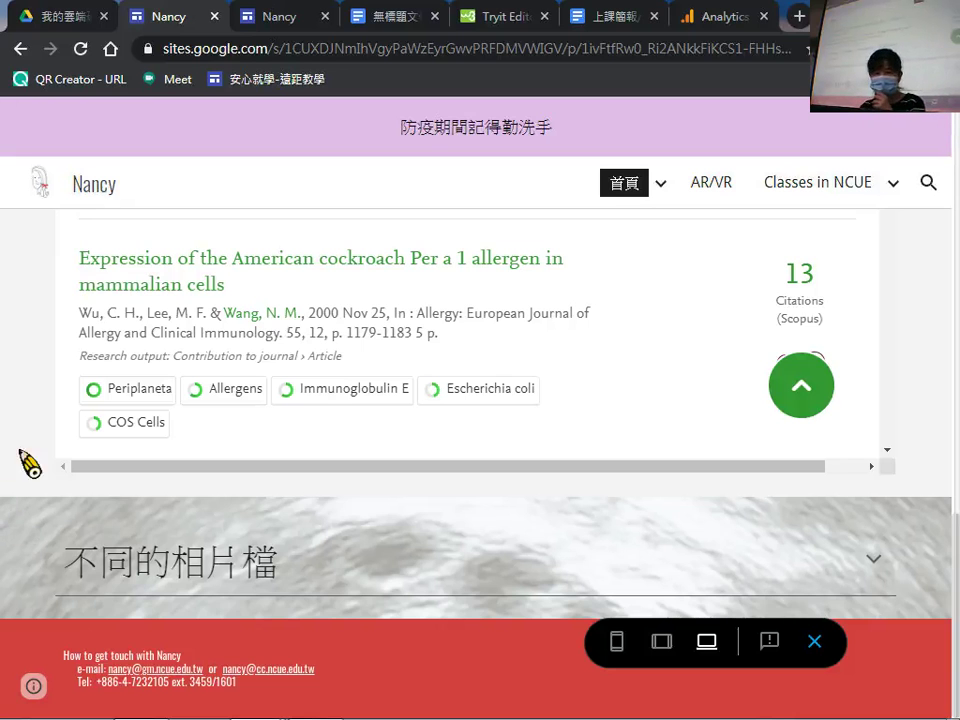
click(285, 18)
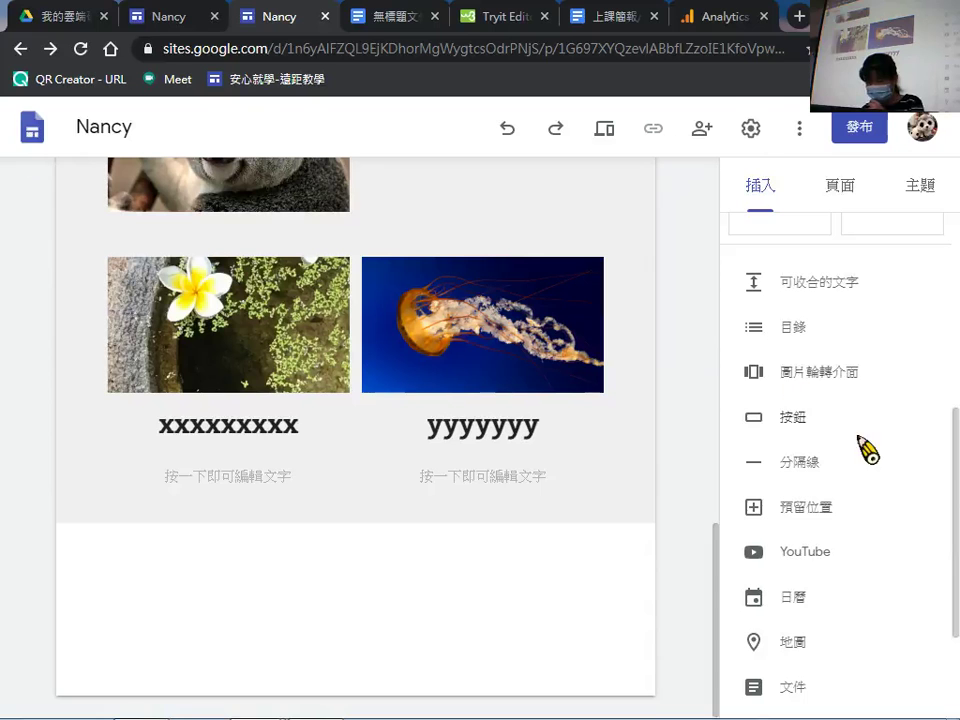
Insert a table of contents (目錄) into the draft home page.
scroll(815, 340, up, 2)
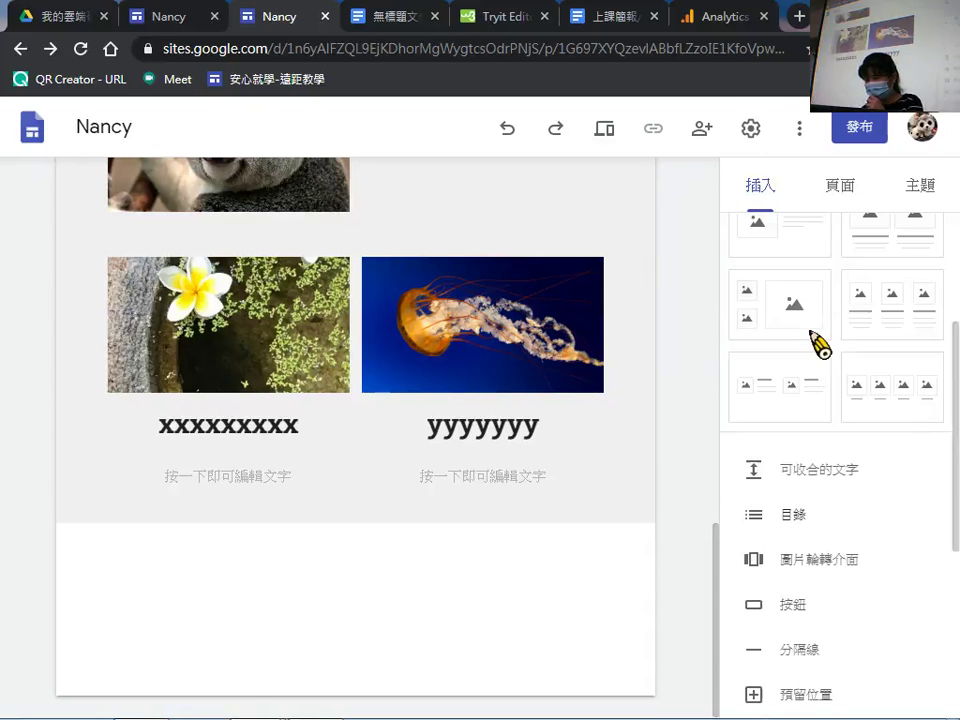
scroll(810, 345, down, 2)
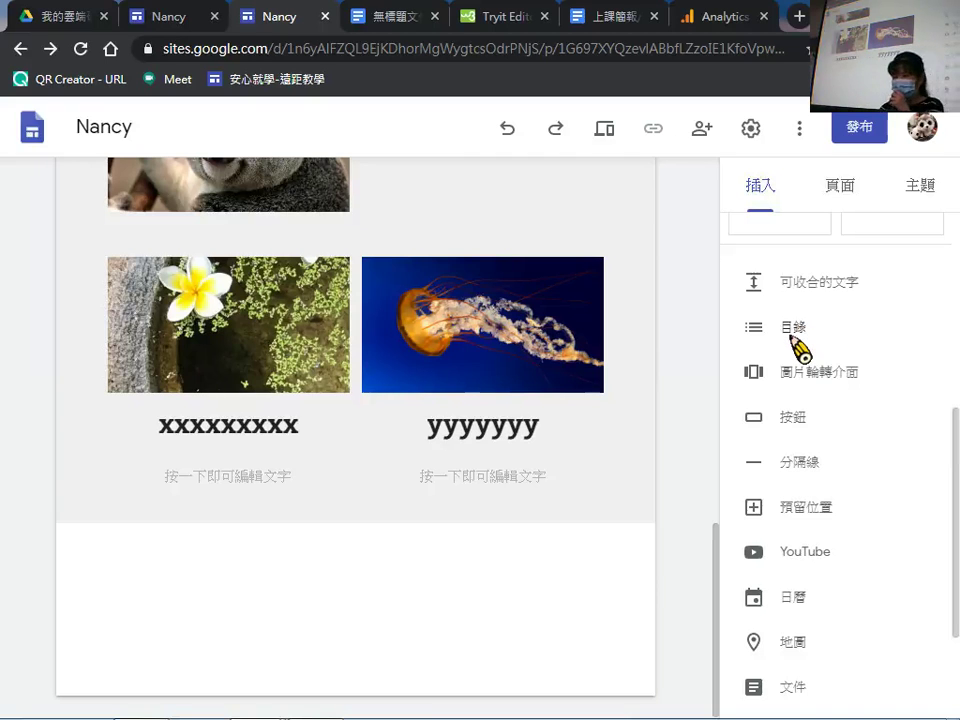
click(797, 340)
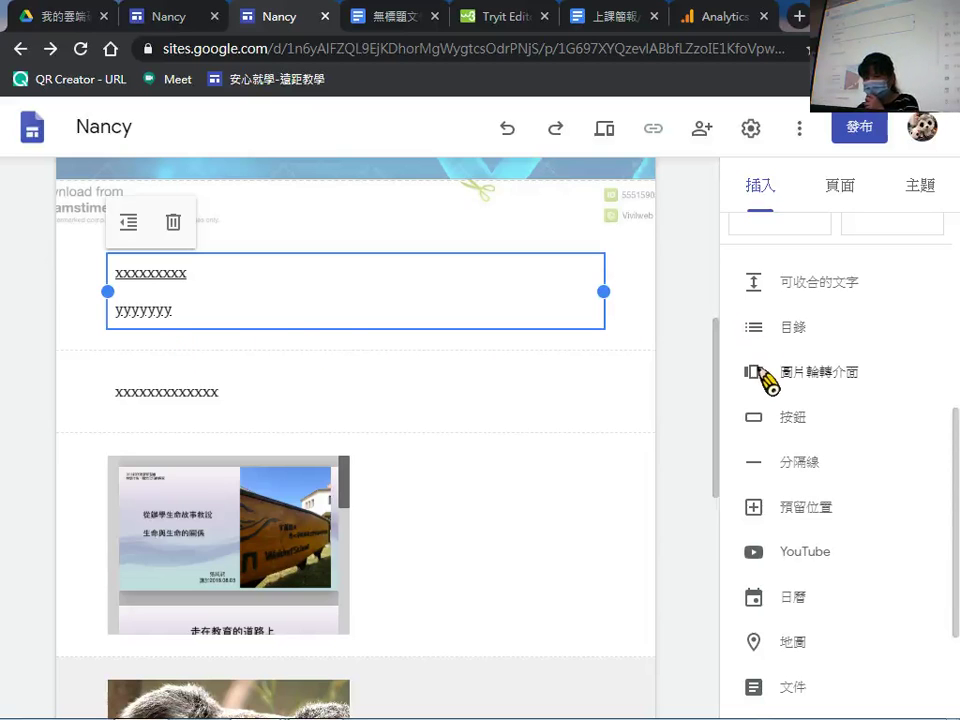
Cancel the empty image carousel and switch to the finished example site to review the carousel on its home page.
click(798, 379)
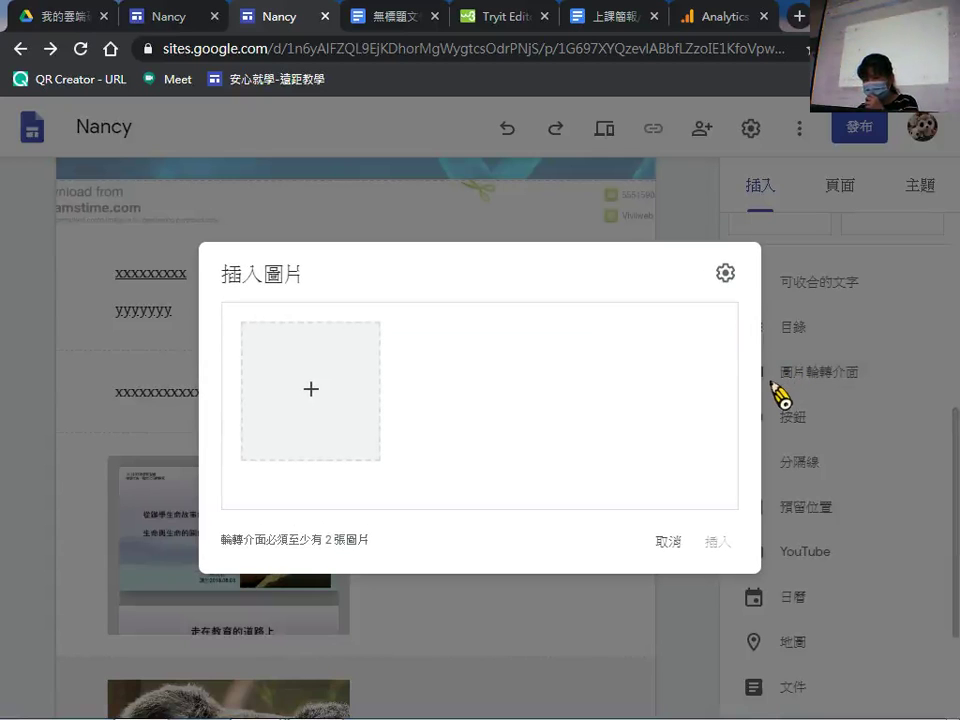
click(667, 541)
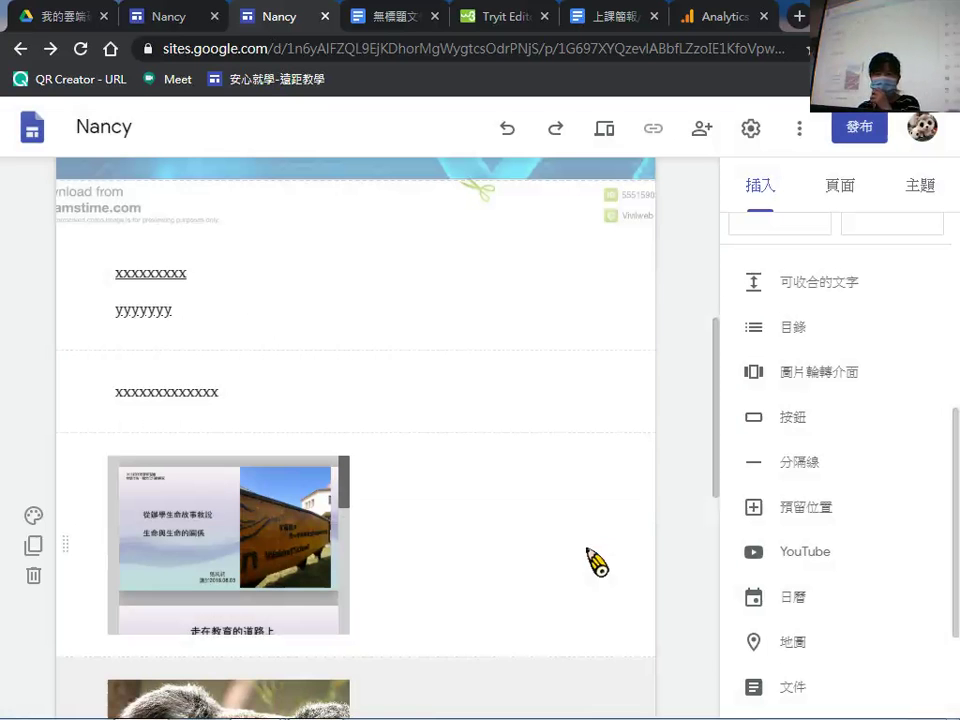
click(200, 20)
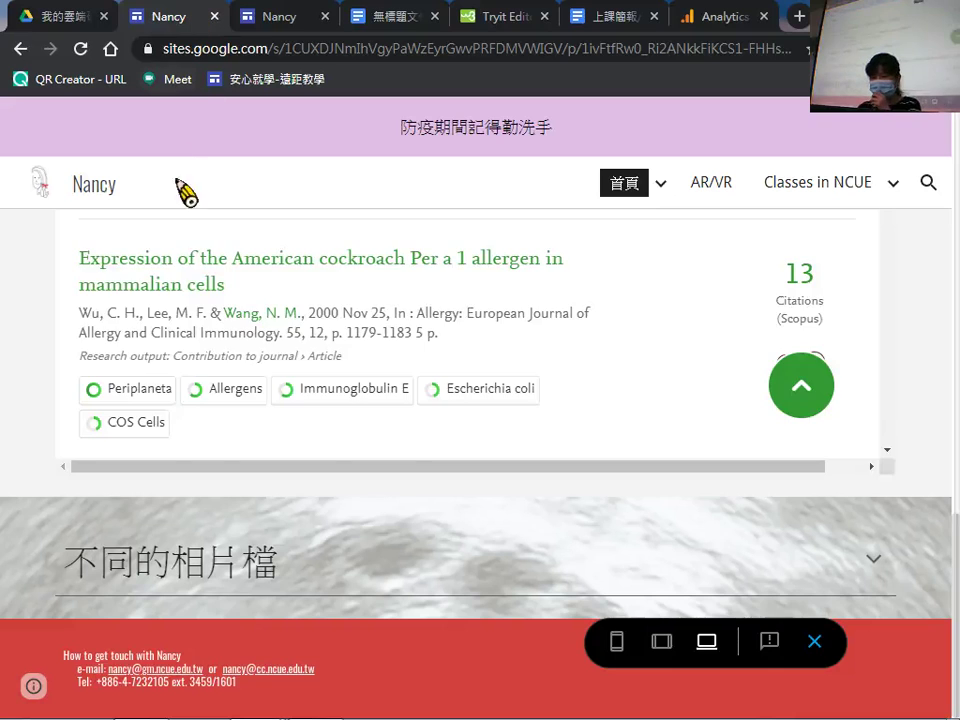
scroll(165, 250, down, 15)
scroll(230, 260, up, 20)
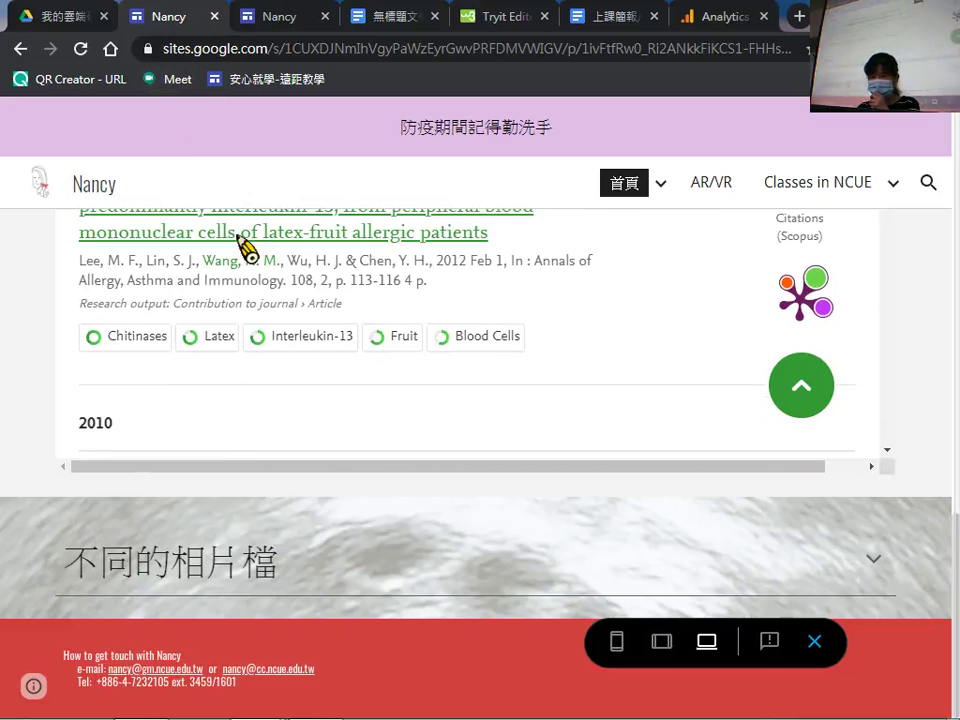
scroll(200, 270, up, 10)
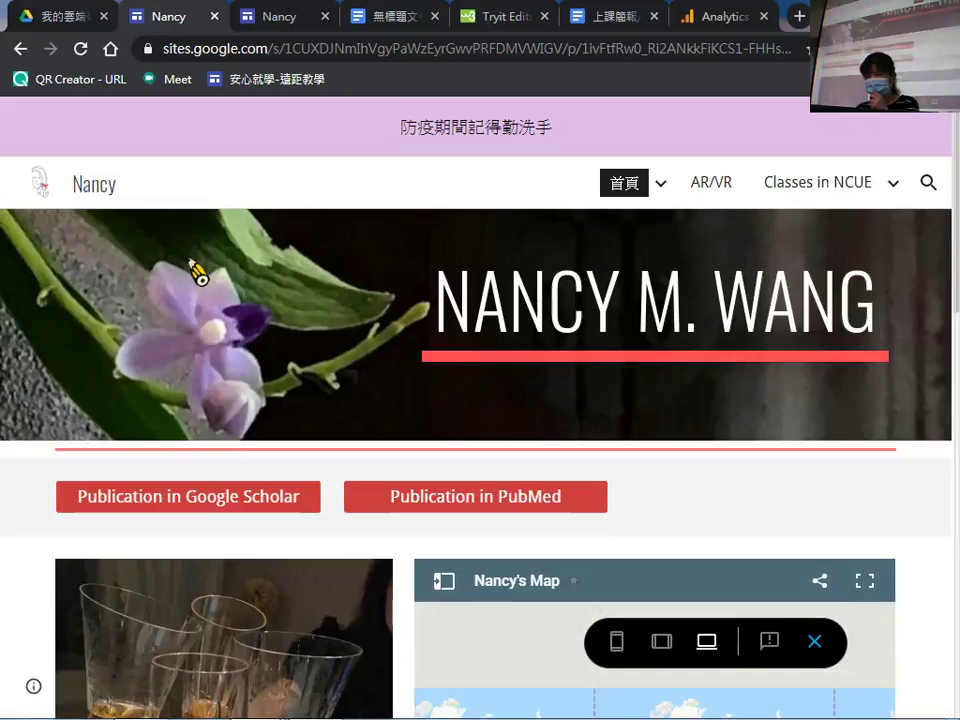
scroll(190, 330, down, 4)
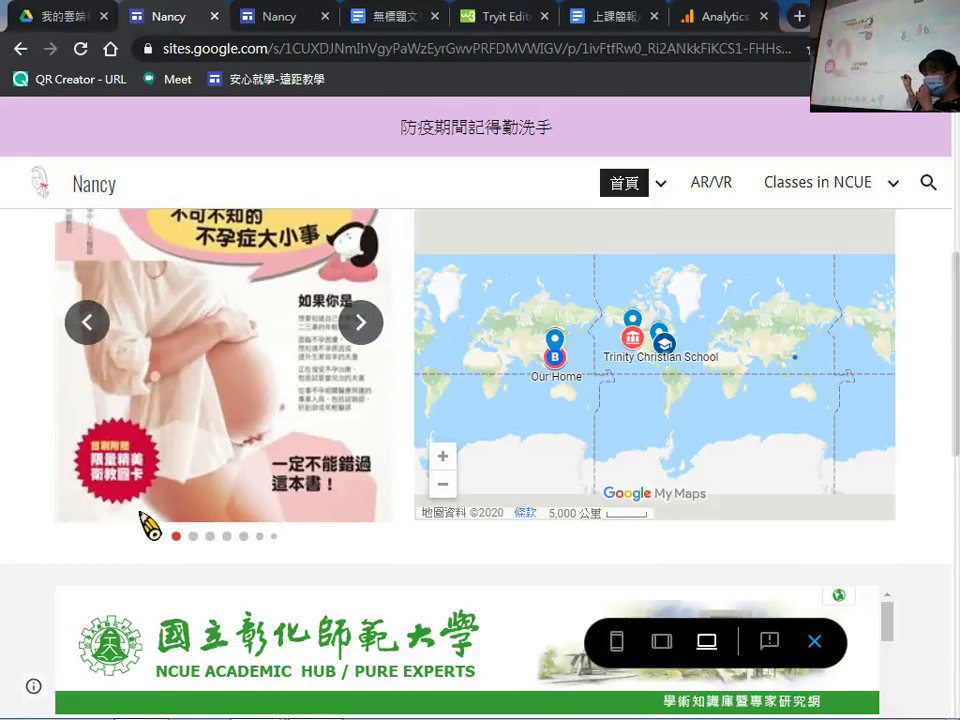
Return to the draft site and start a 圖片輪轉介面 with the 無尾熊 picture uploaded from 範例圖片.
click(258, 22)
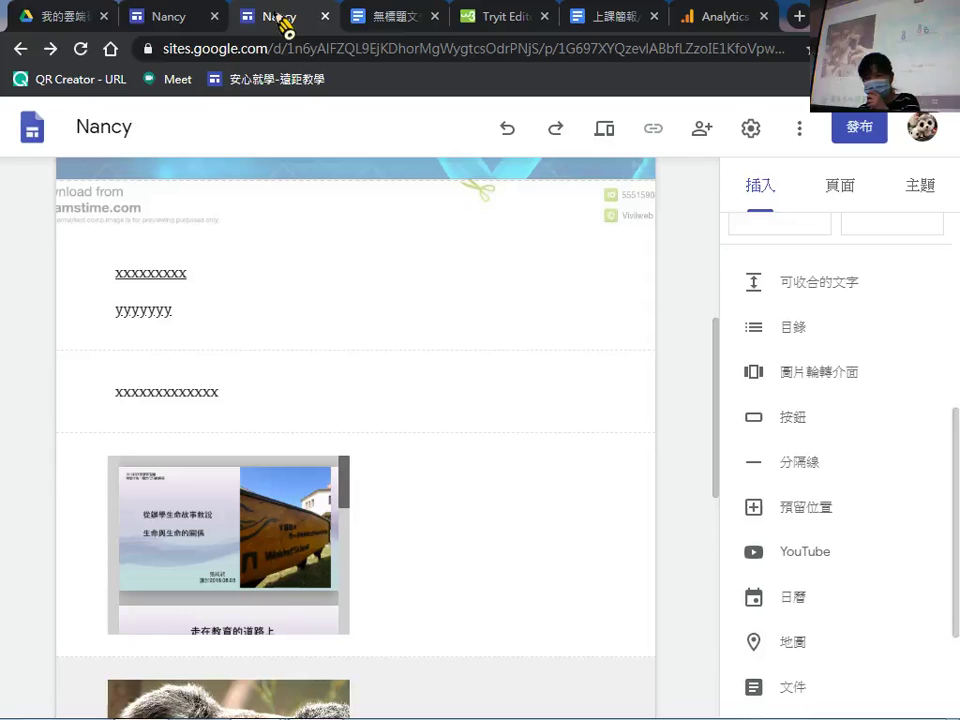
click(832, 378)
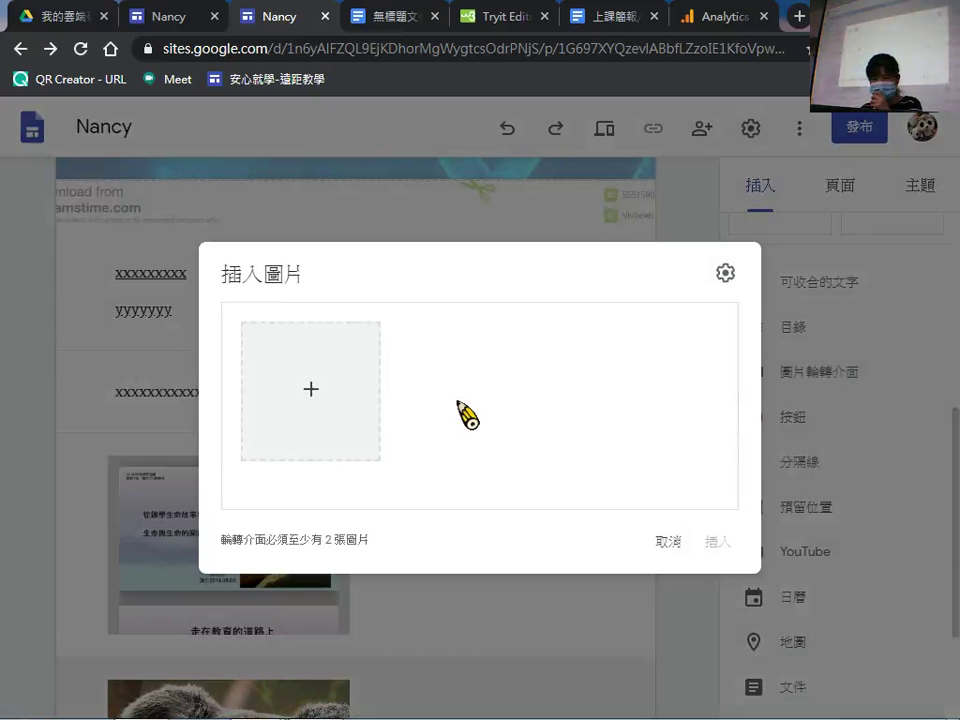
click(311, 396)
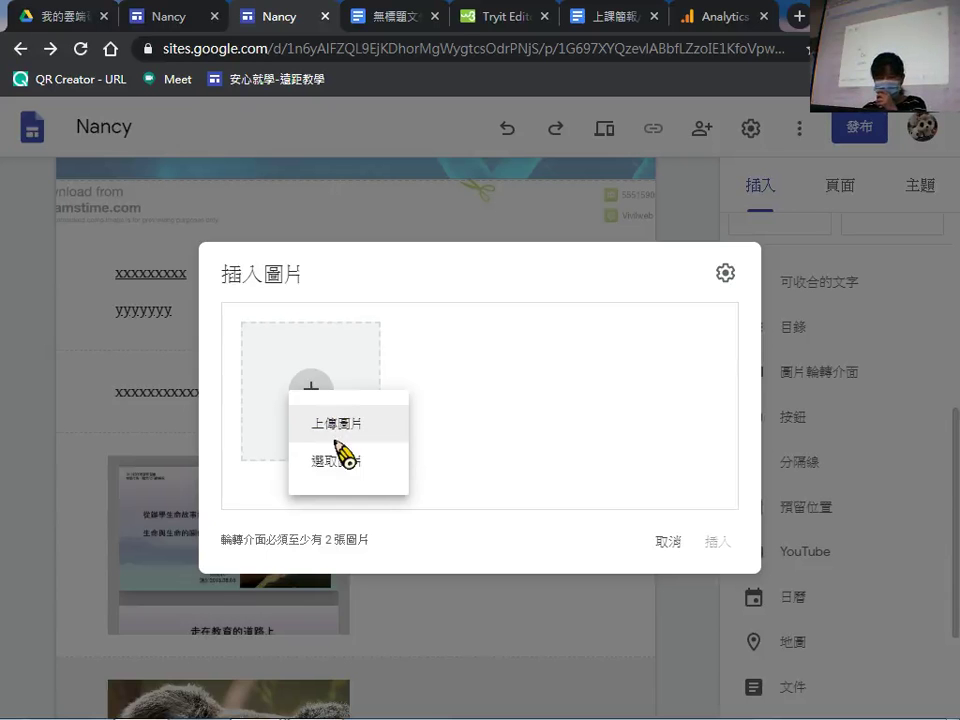
click(358, 436)
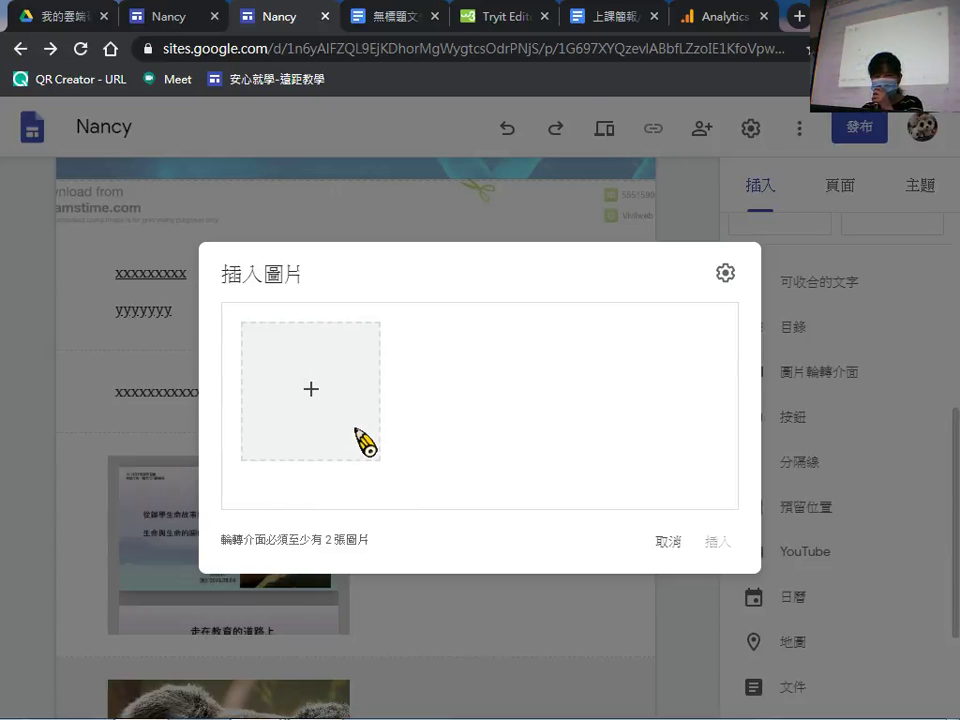
click(342, 300)
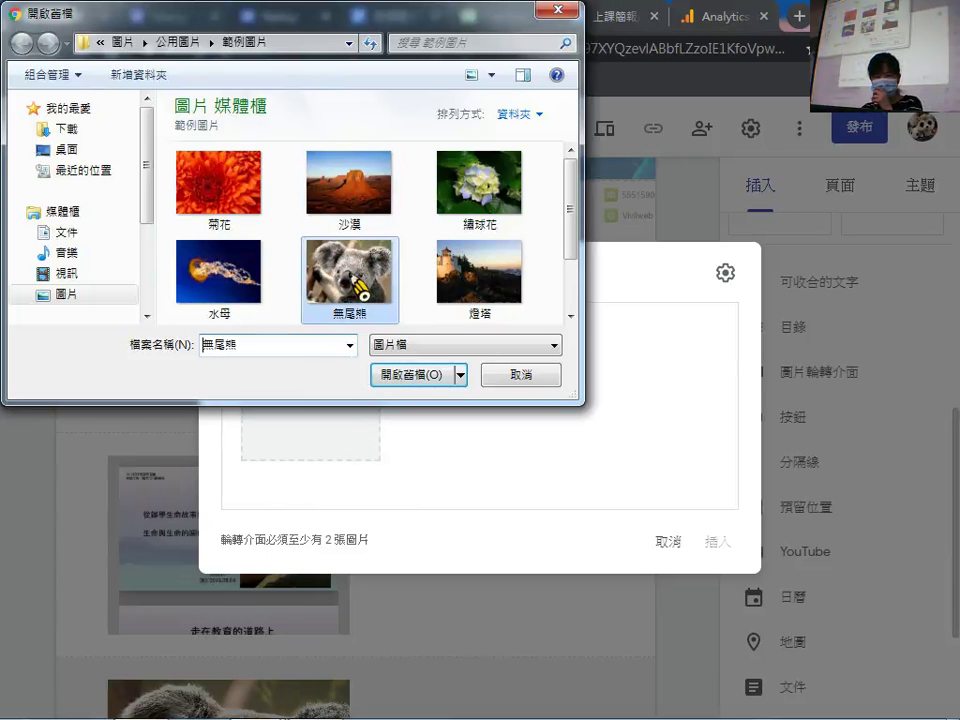
click(416, 376)
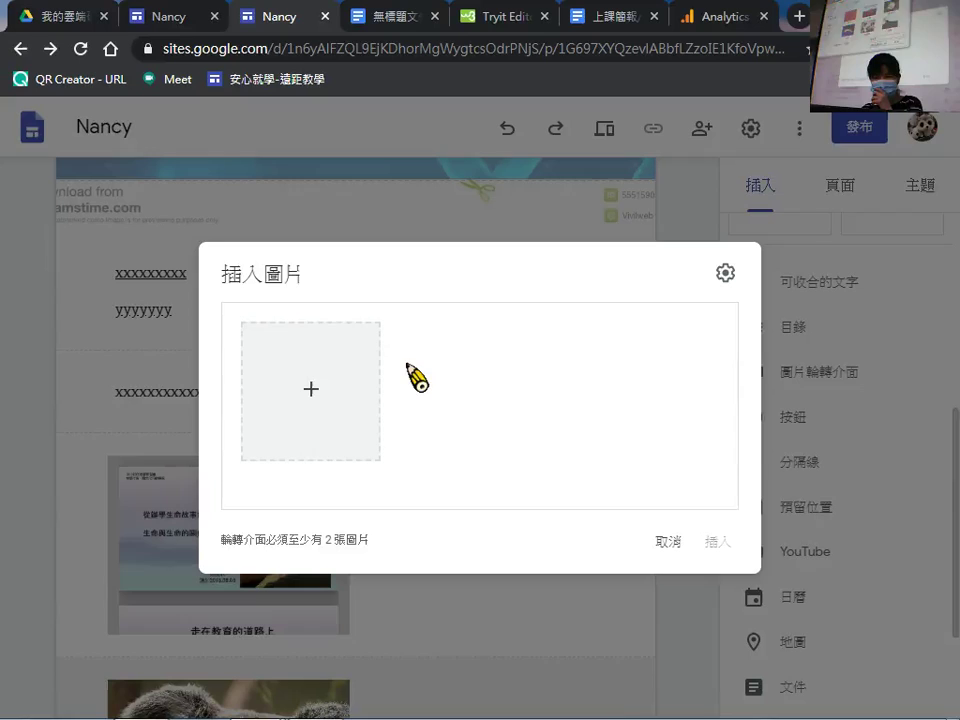
Upload 水母 as the carousel's second picture and insert the carousel into the page.
click(314, 393)
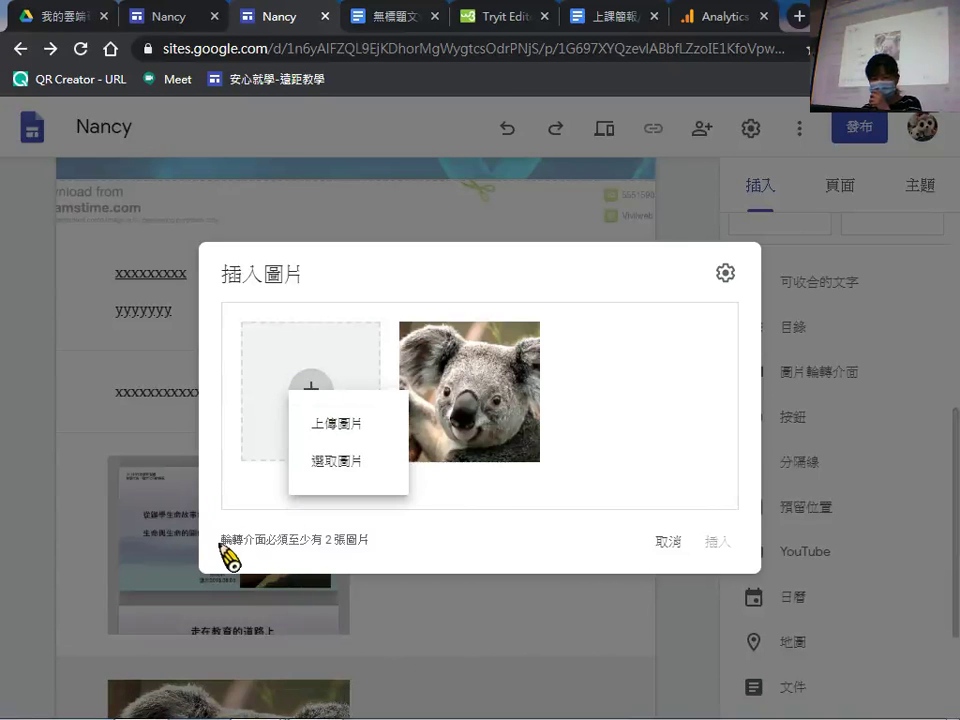
click(352, 440)
click(221, 276)
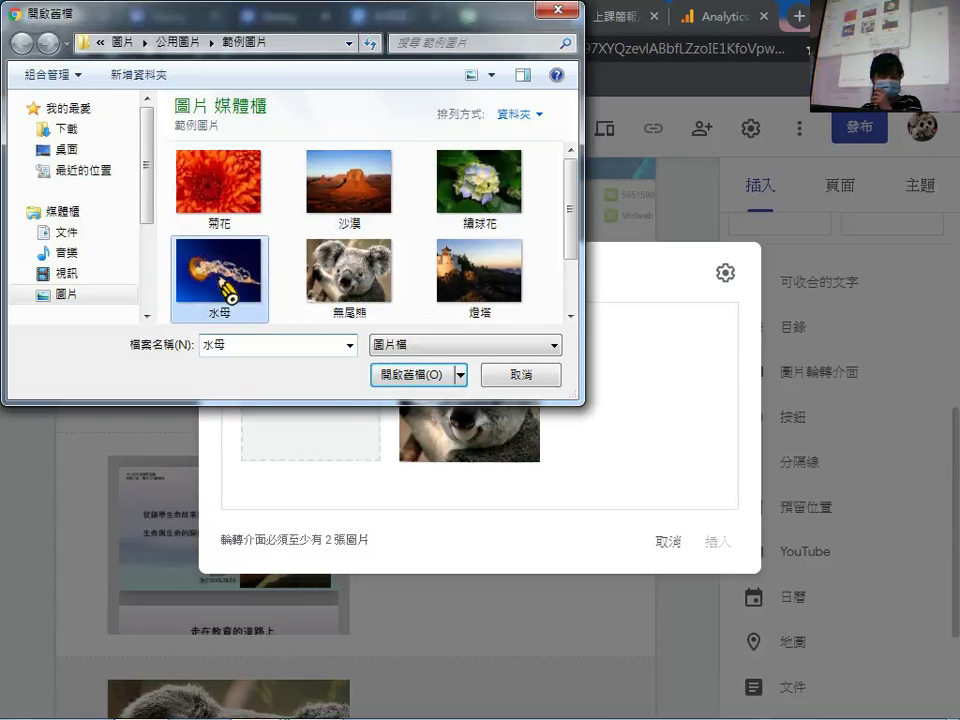
click(410, 372)
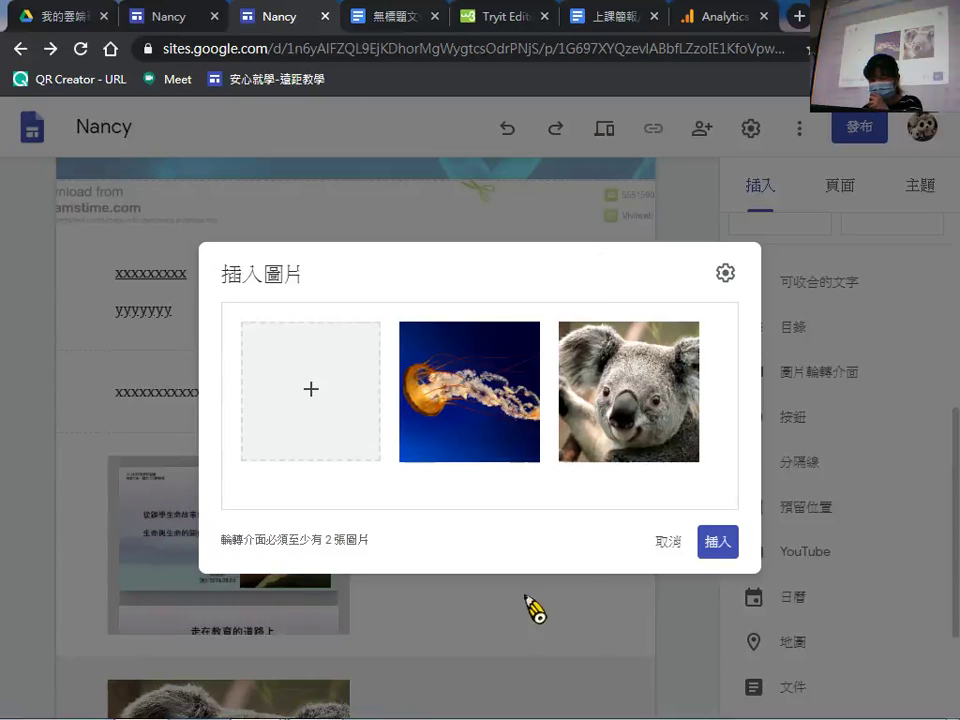
click(720, 542)
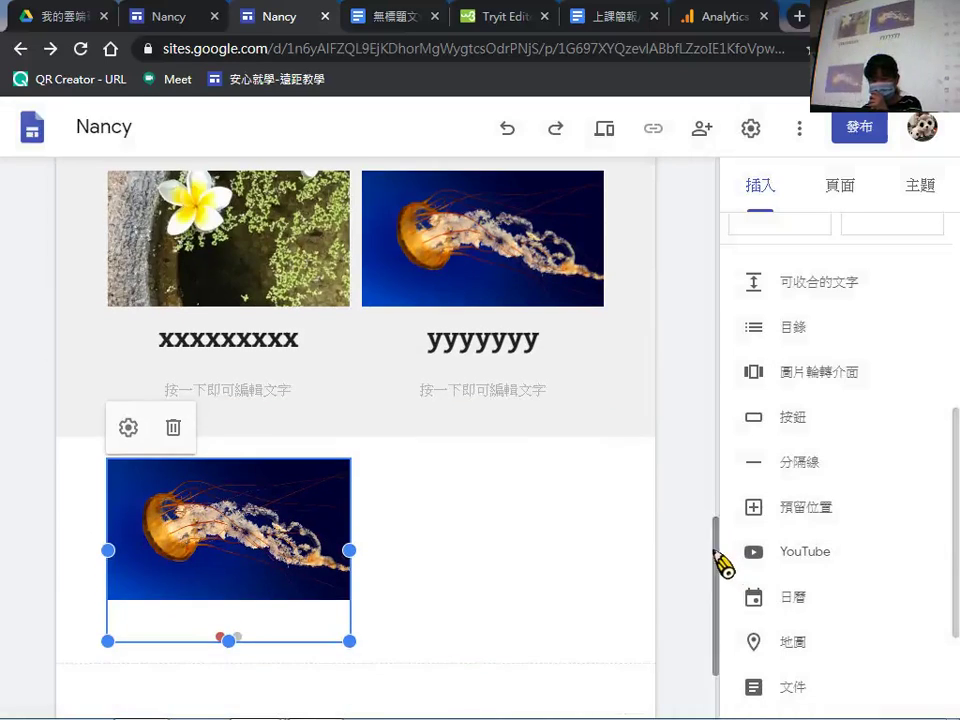
scroll(605, 460, up, 2)
scroll(606, 458, up, 1)
scroll(495, 525, down, 3)
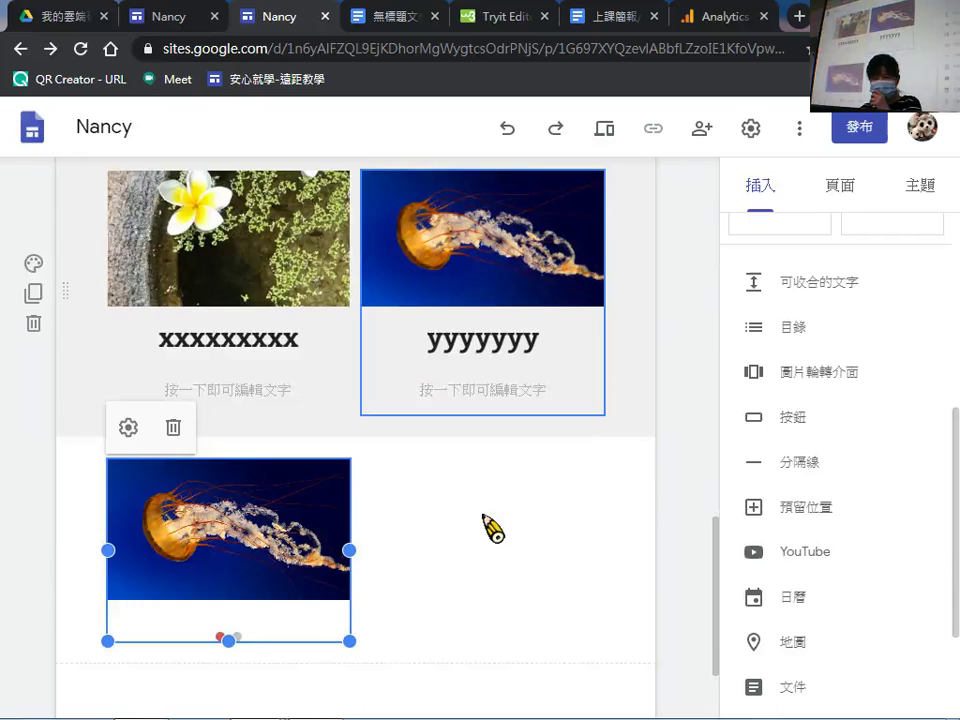
click(392, 643)
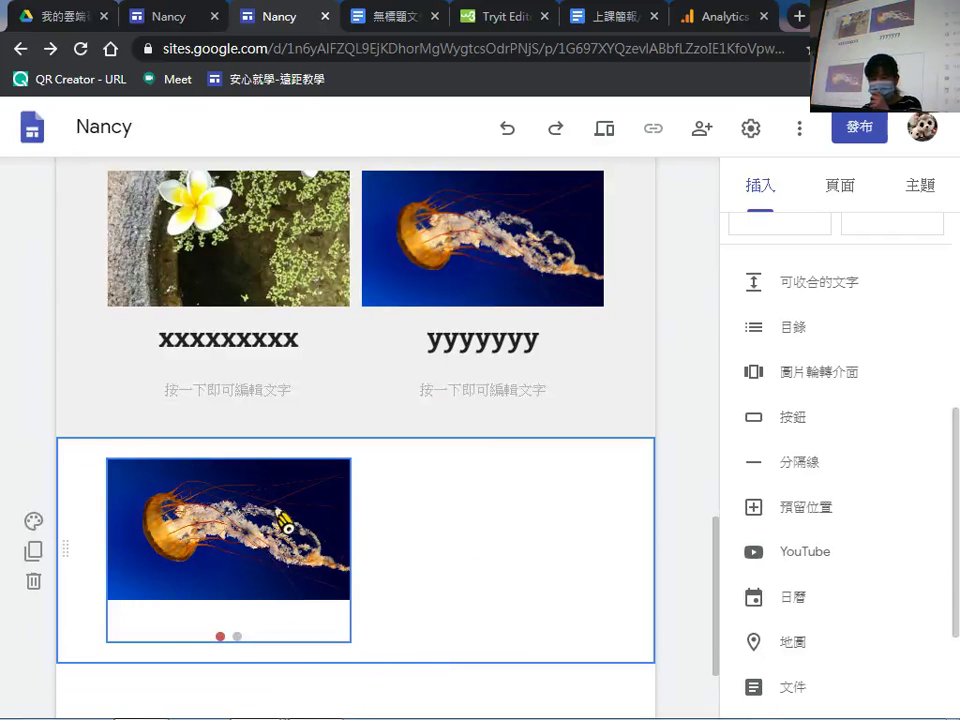
Preview the draft site, test the carousel by advancing one image and going back, and exit the preview.
scroll(281, 521, up, 4)
scroll(311, 606, down, 4)
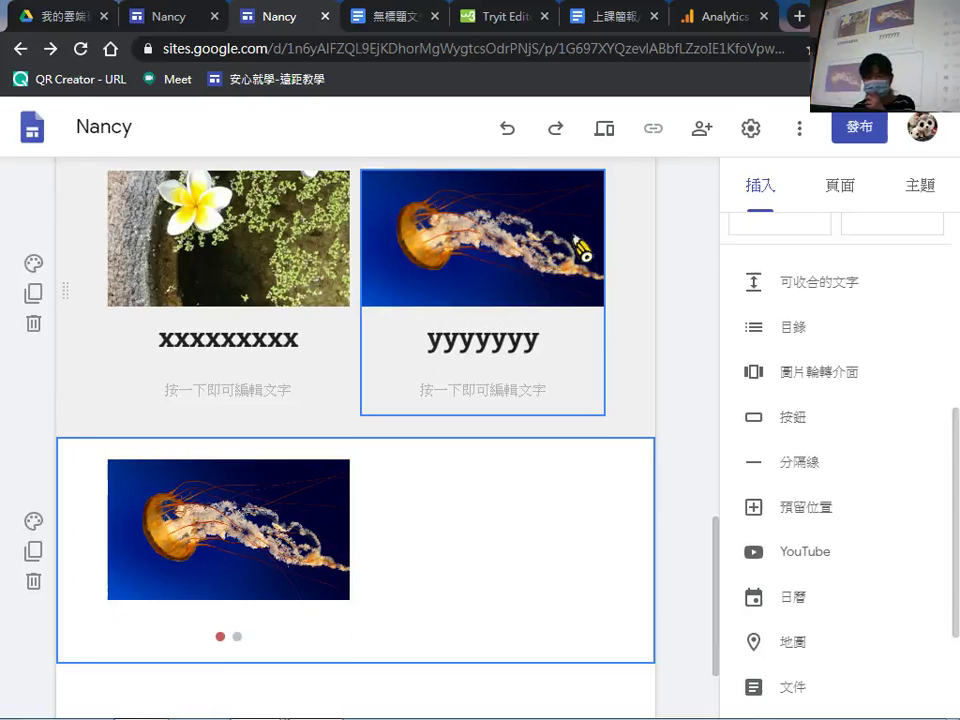
click(608, 128)
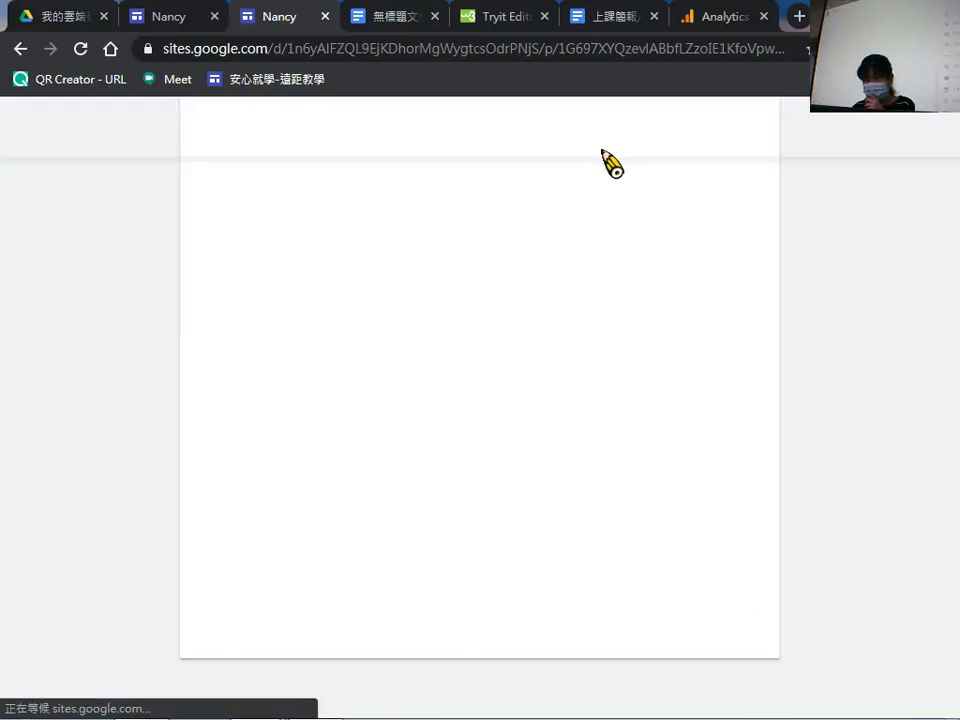
scroll(440, 558, down, 5)
scroll(446, 566, down, 10)
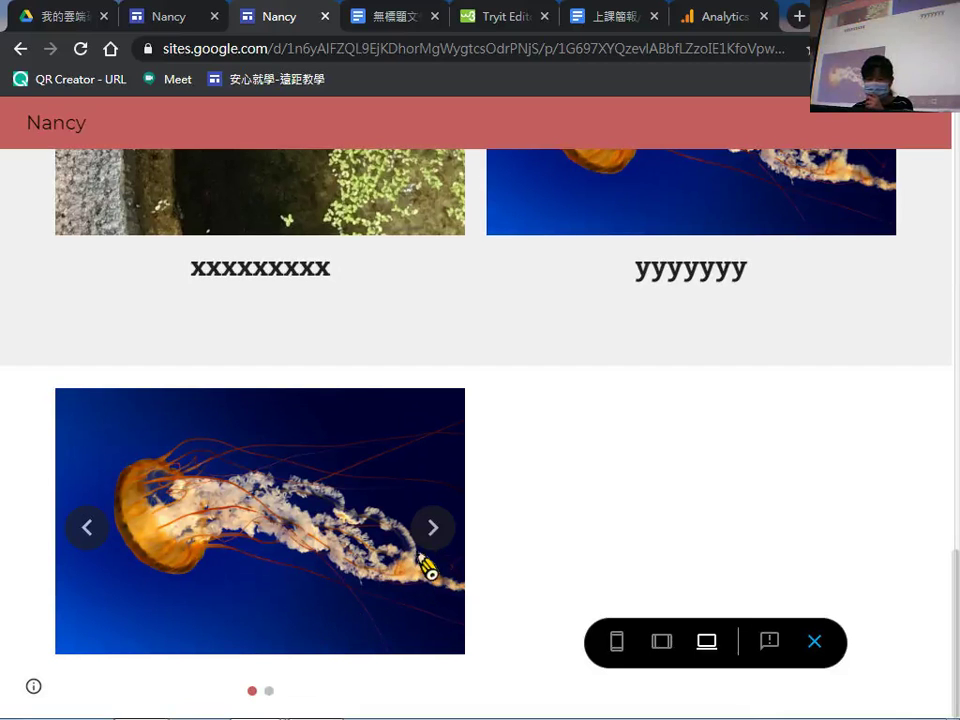
click(433, 528)
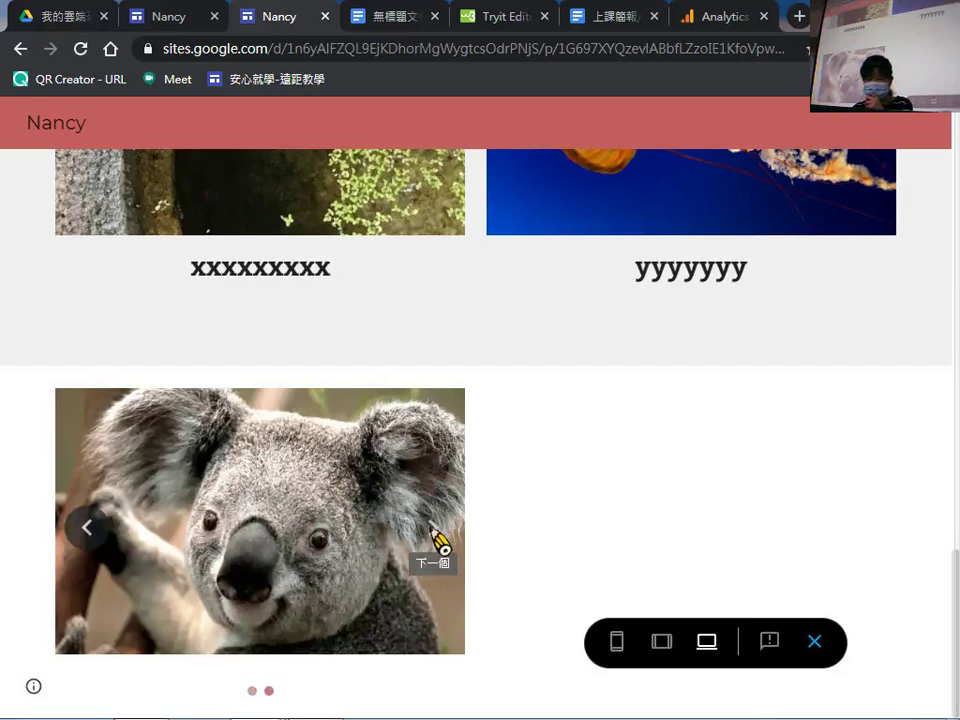
click(90, 530)
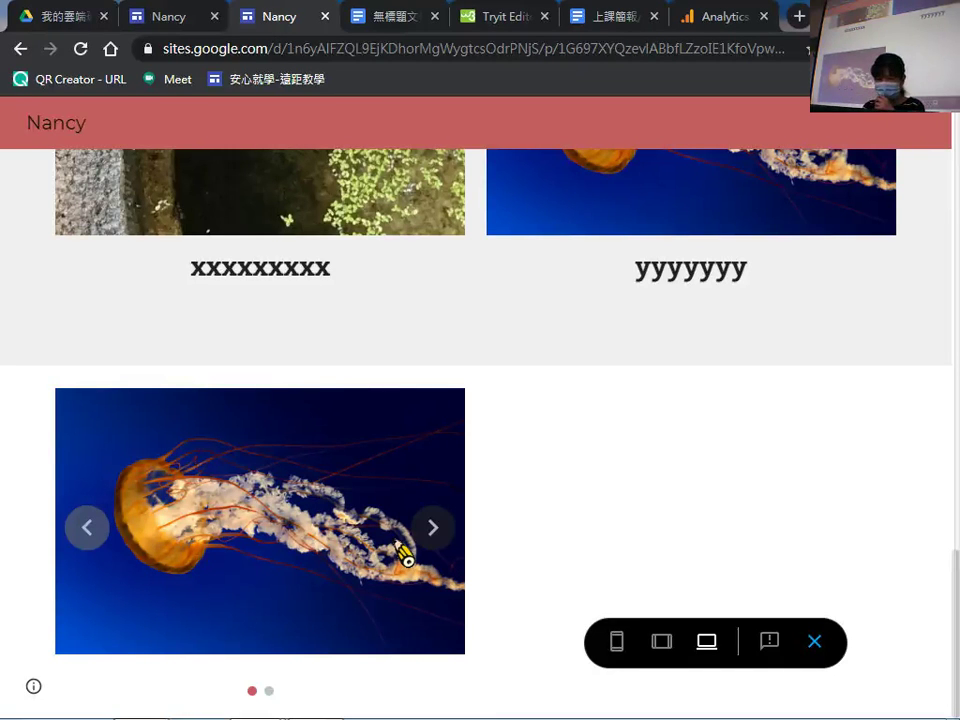
scroll(490, 500, up, 8)
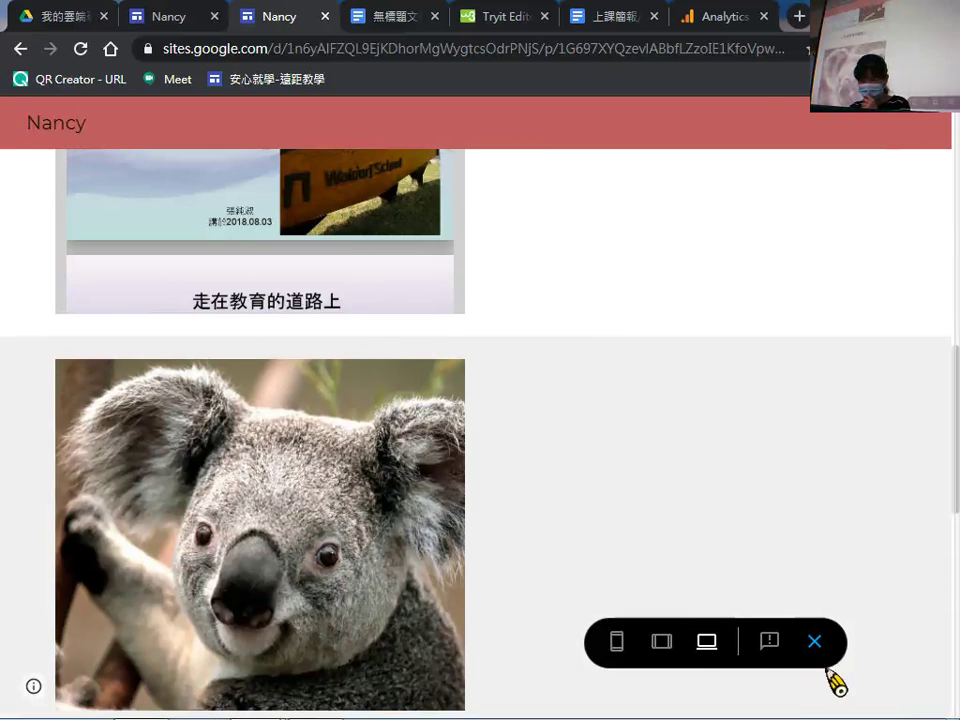
click(815, 641)
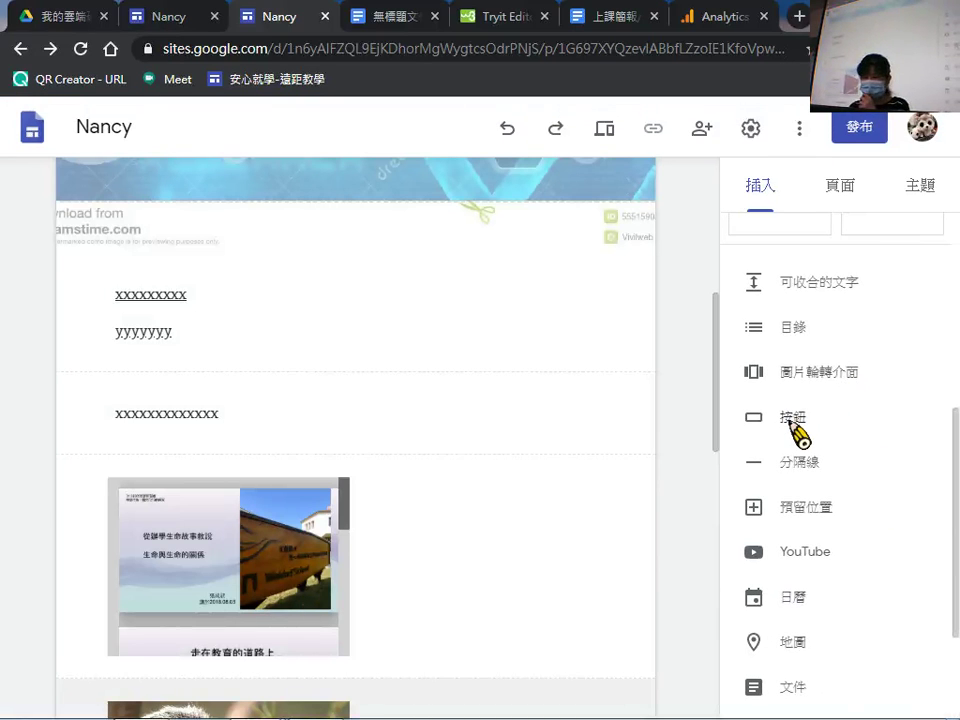
Switch to the finished example site and open the link of its "Publication in Google Scholar" button.
scroll(574, 452, up, 5)
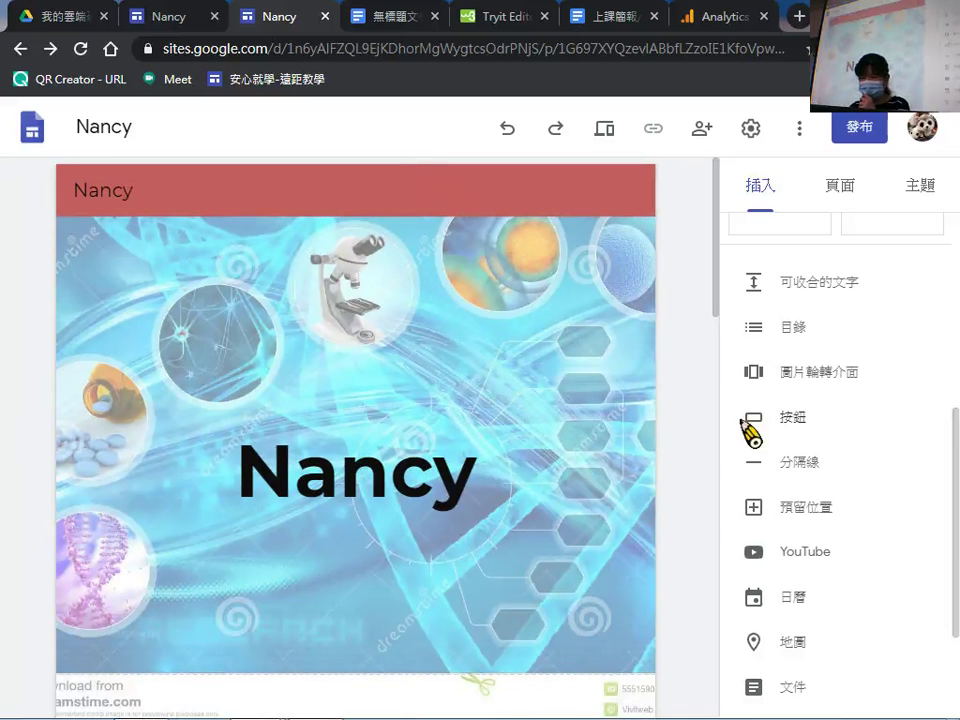
click(182, 18)
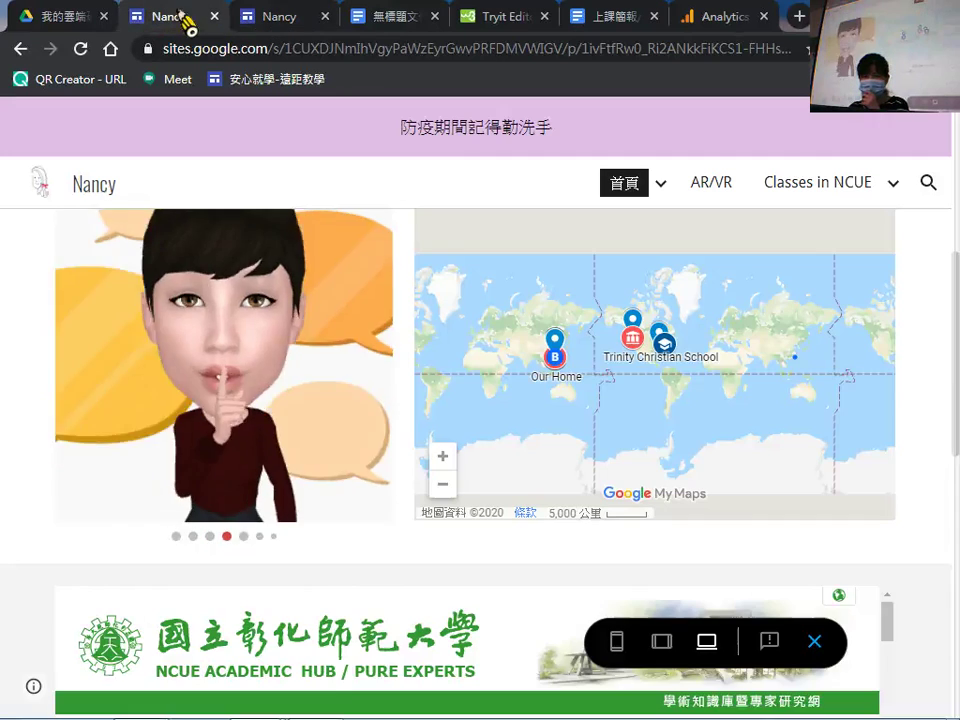
scroll(320, 160, up, 5)
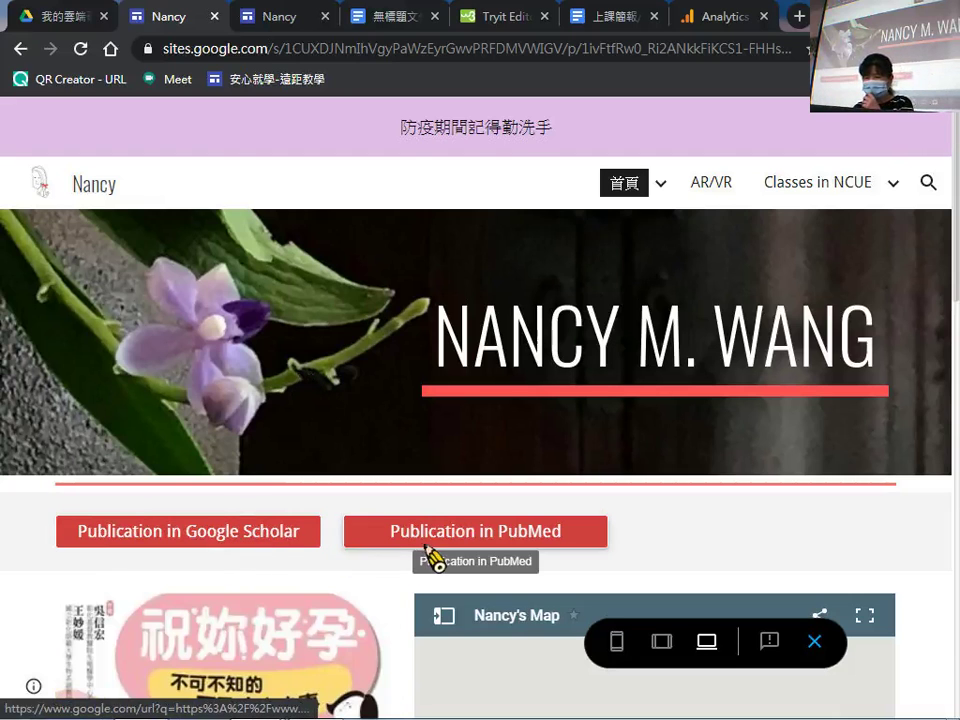
click(286, 541)
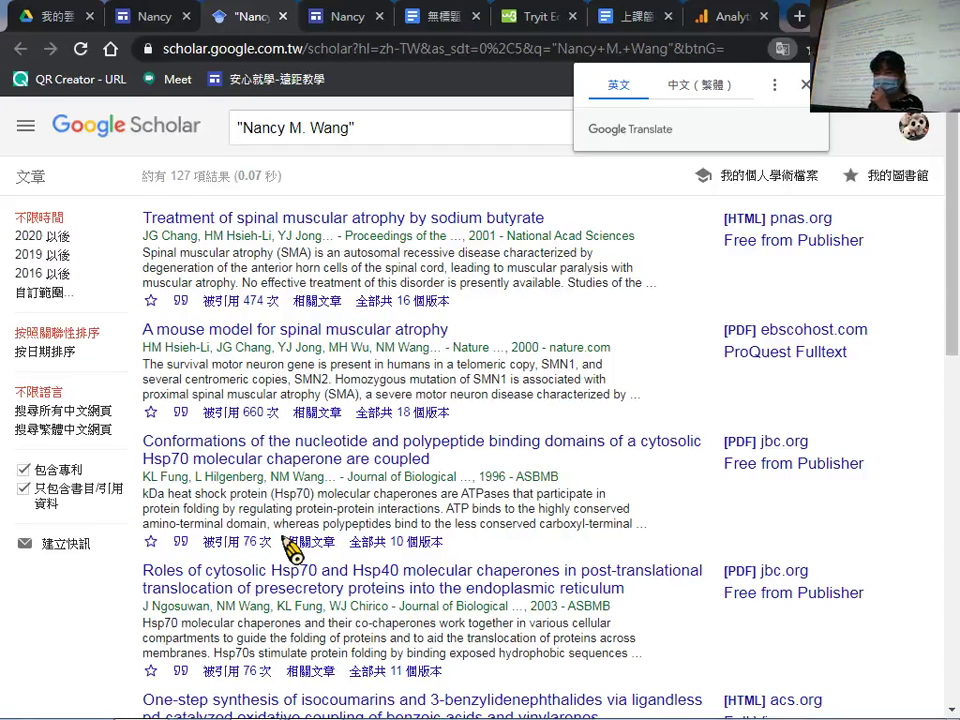
Go back by way of the draft to the finished example site and show the subpages under Classes in NCUE.
click(347, 17)
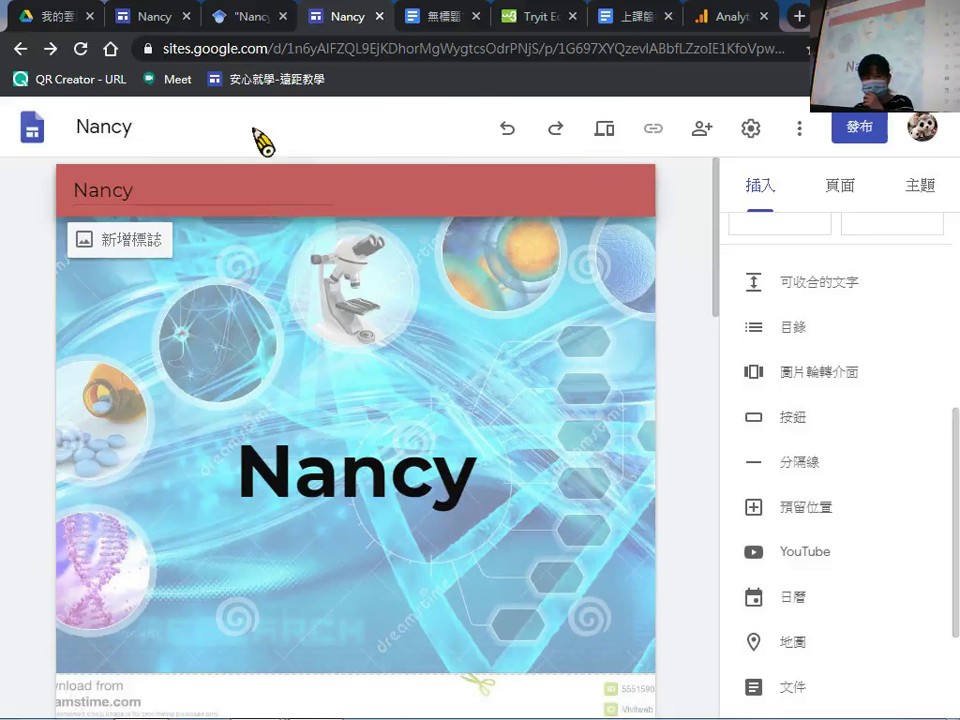
click(163, 20)
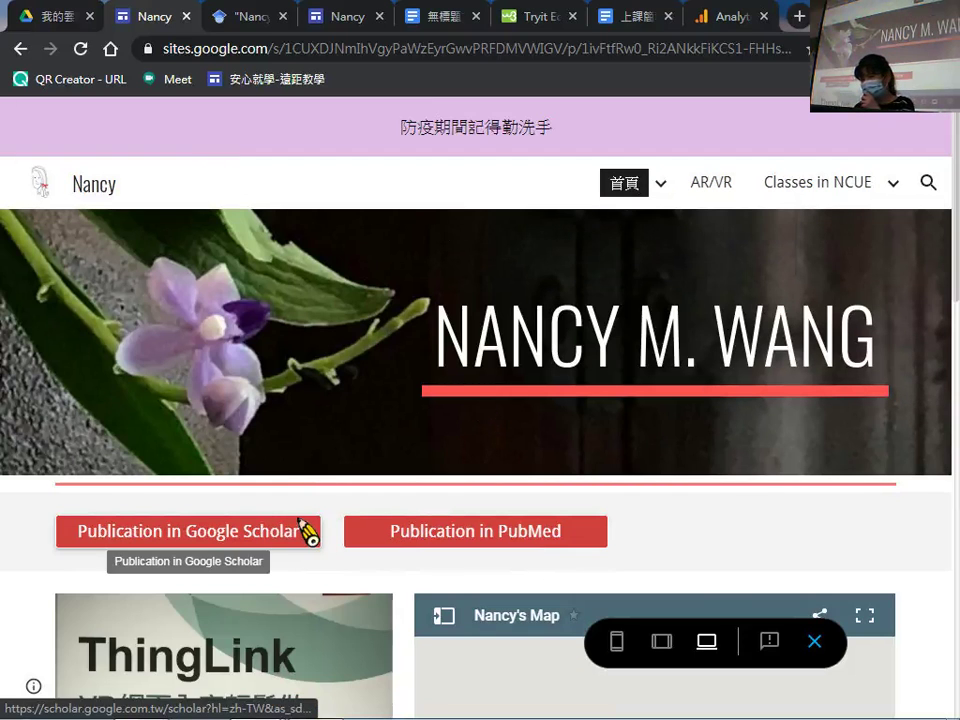
mouse_move(894, 195)
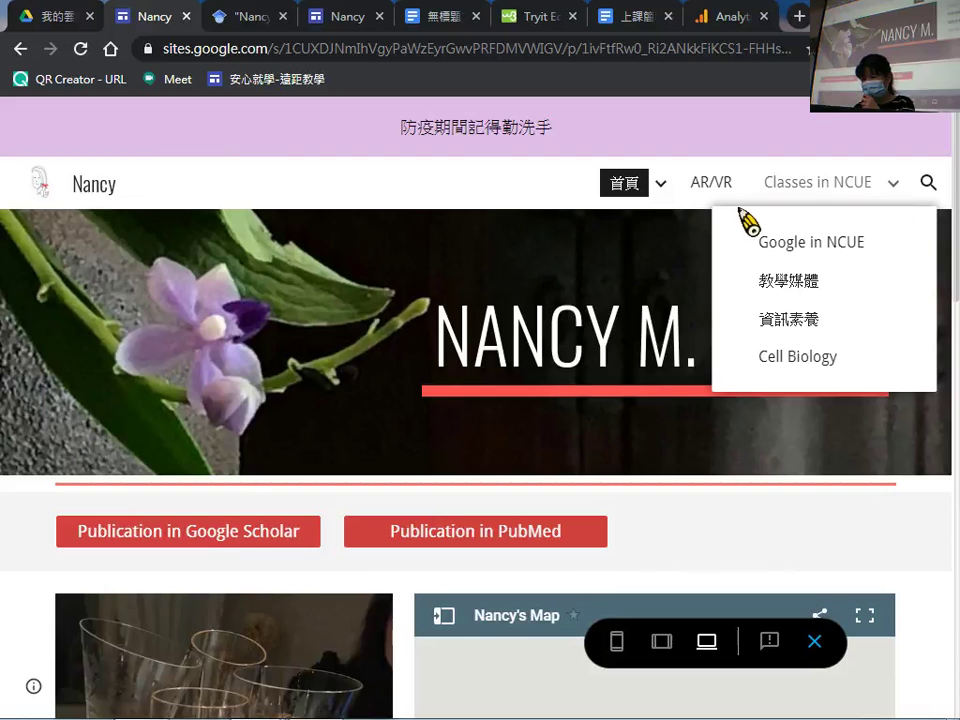
Open the Google in NCUE subpage of the example site and examine its workshop photos, embedded presentations and row of linked files.
click(787, 250)
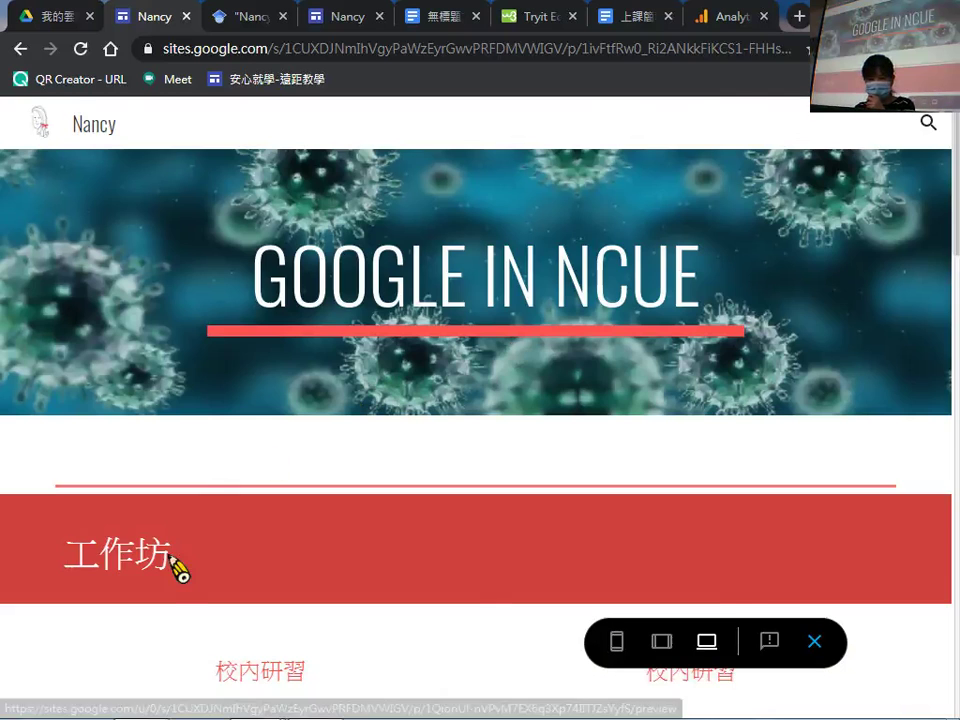
scroll(246, 426, down, 7)
scroll(250, 445, down, 5)
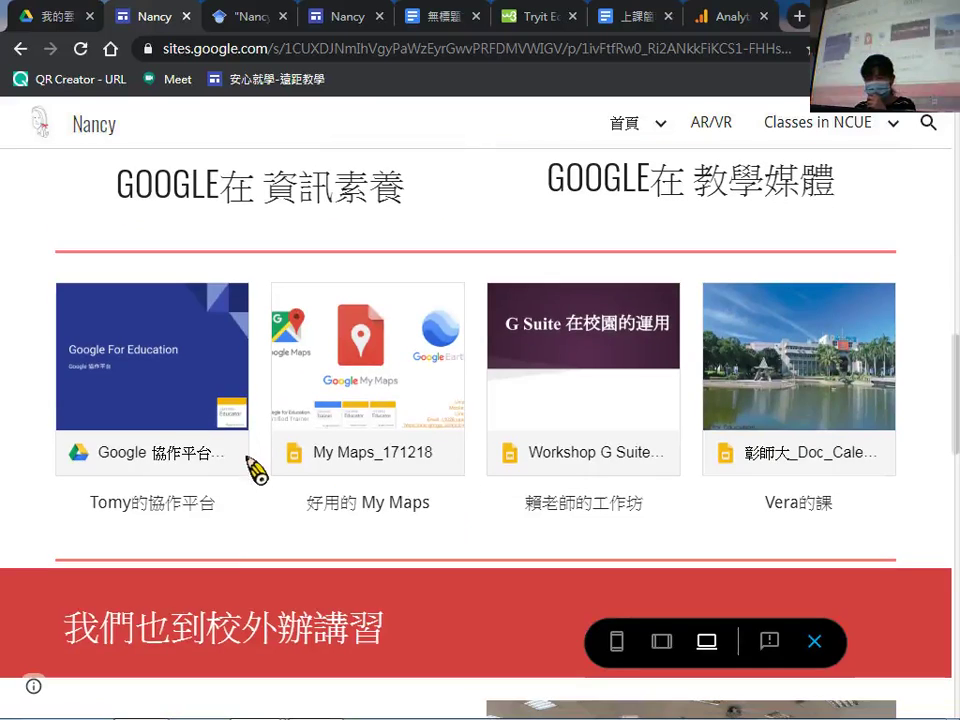
scroll(236, 542, up, 5)
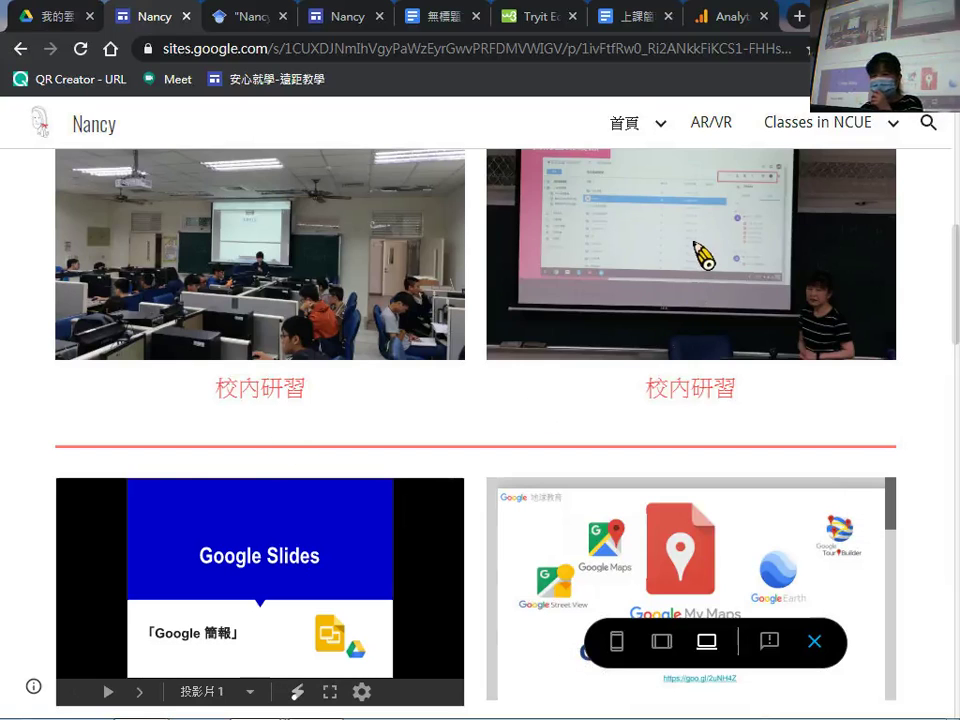
scroll(700, 258, up, 1)
scroll(480, 320, up, 1)
scroll(280, 370, down, 1)
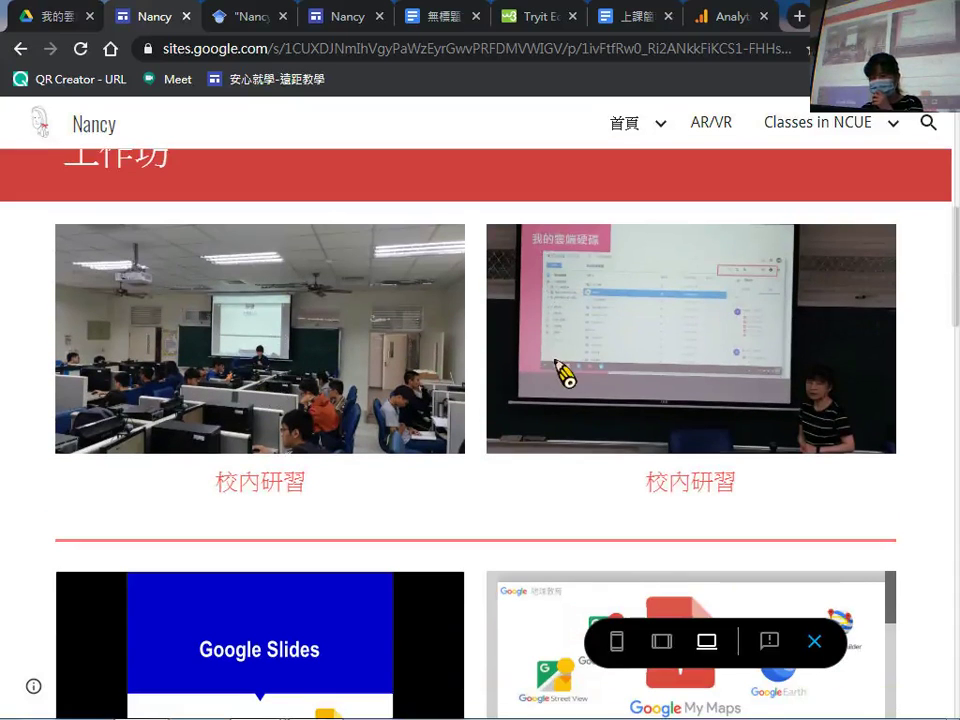
scroll(607, 484, down, 6)
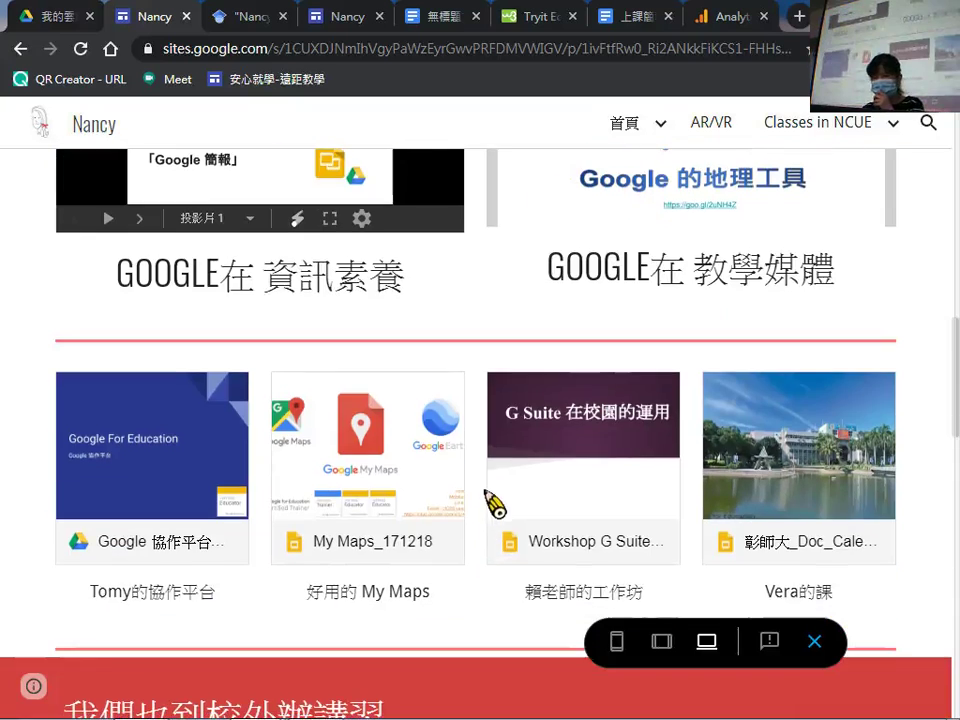
scroll(530, 385, up, 4)
scroll(512, 400, down, 1)
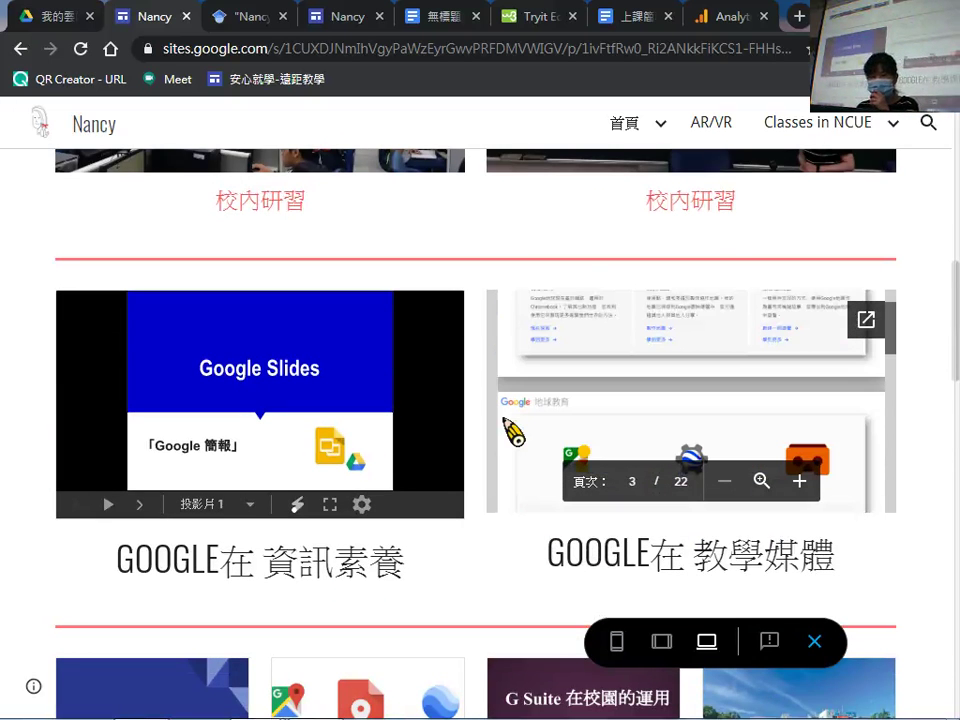
click(252, 17)
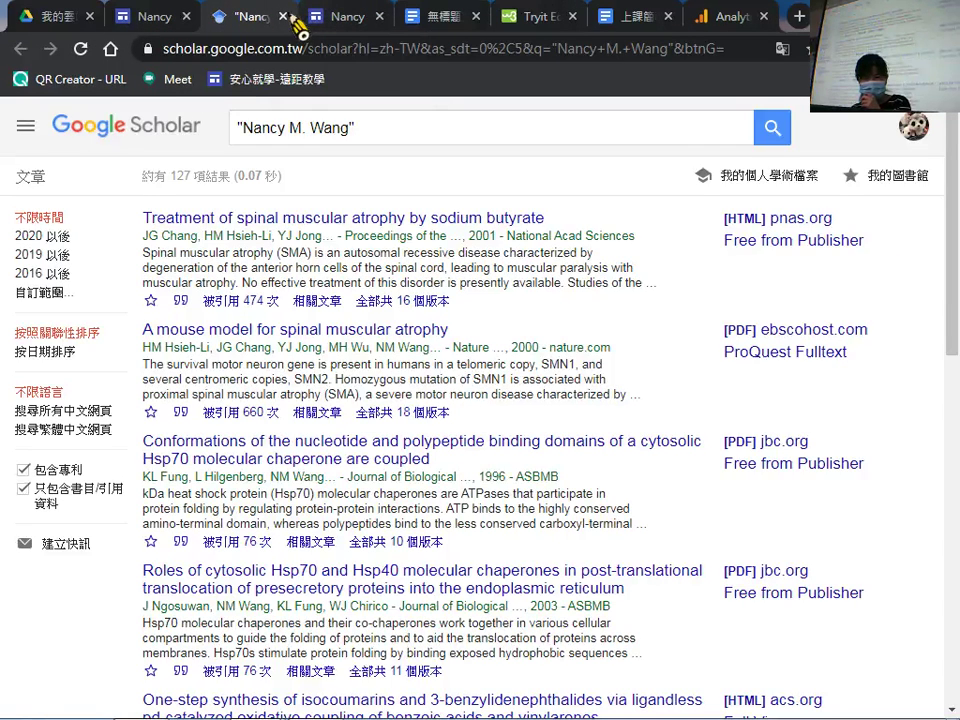
click(283, 16)
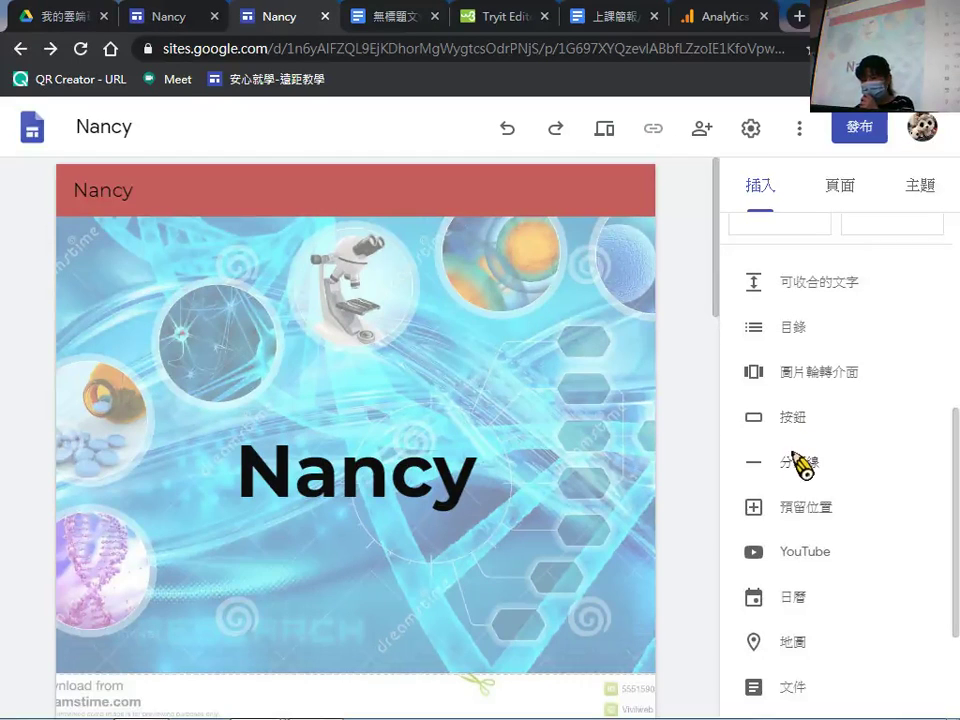
click(806, 420)
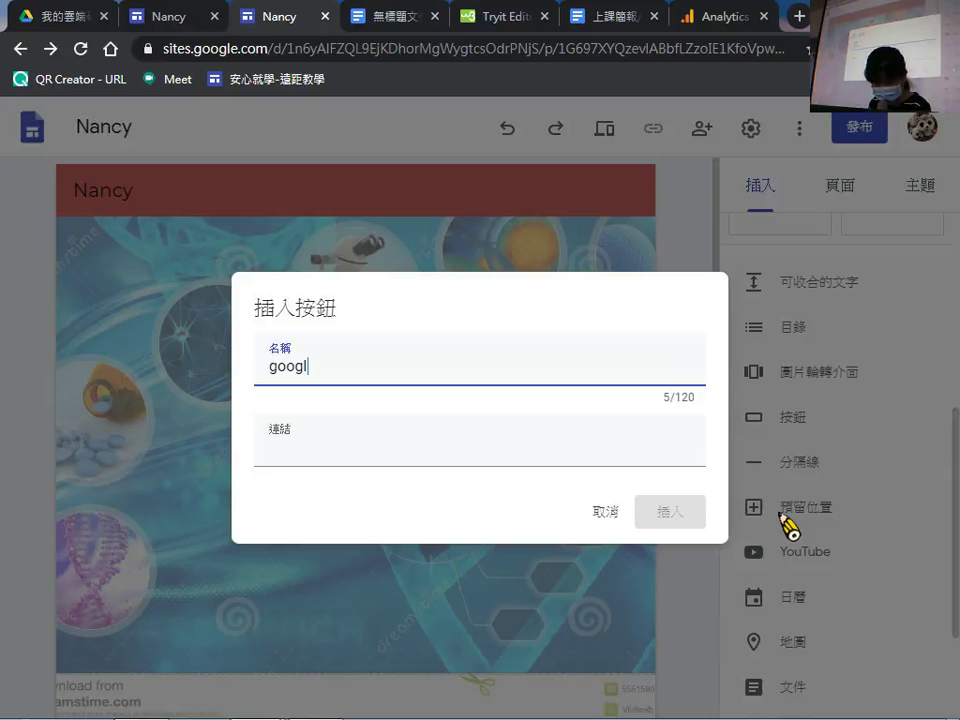
text(e)
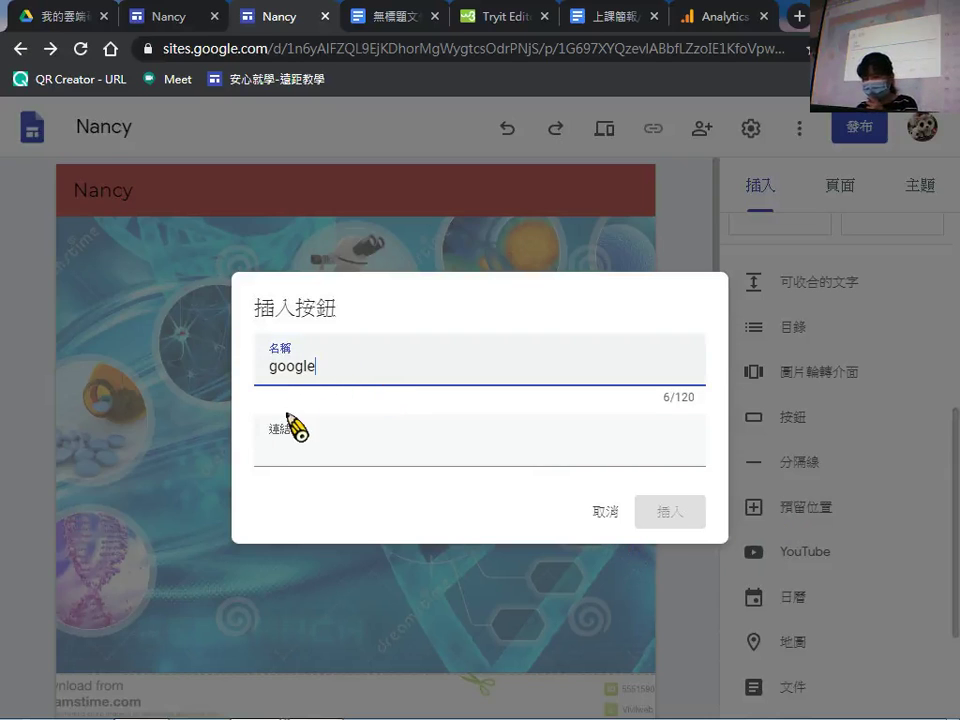
click(299, 462)
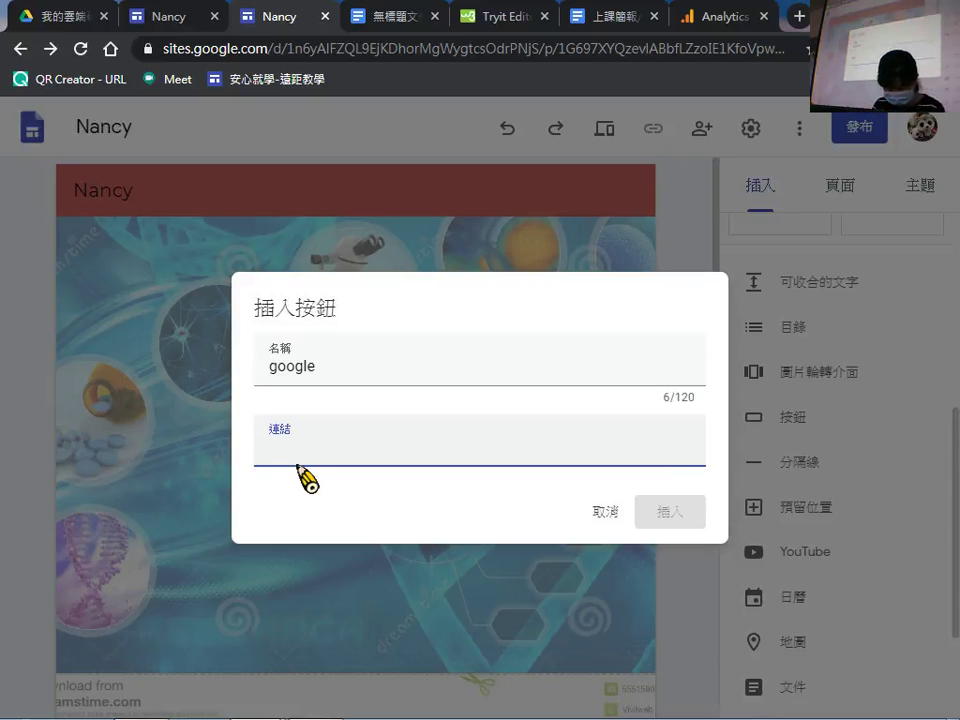
text(www)
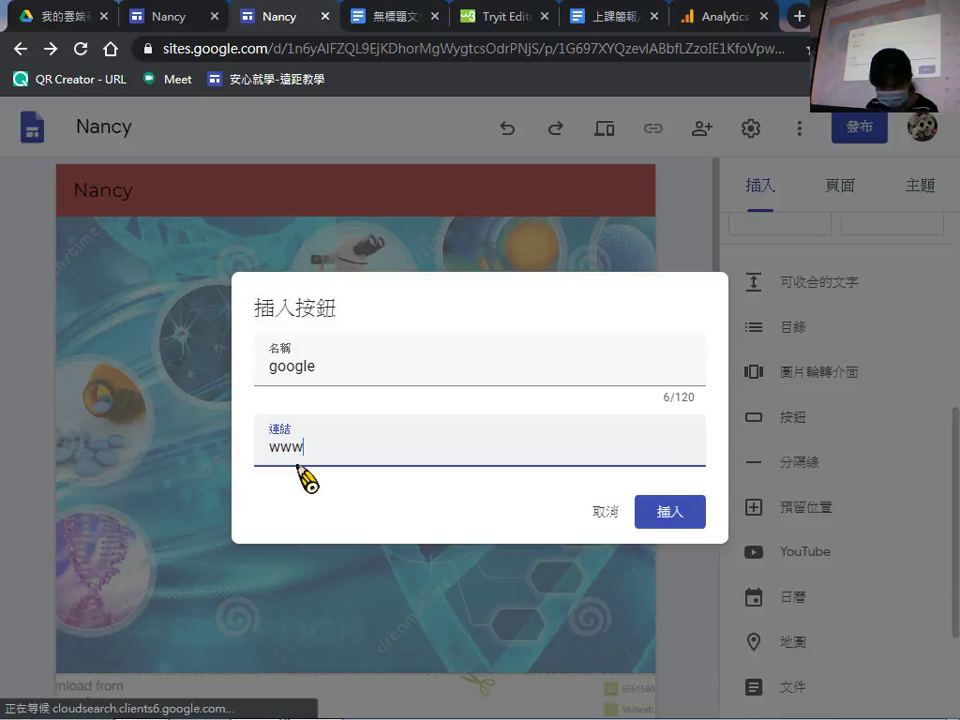
text(.google.)
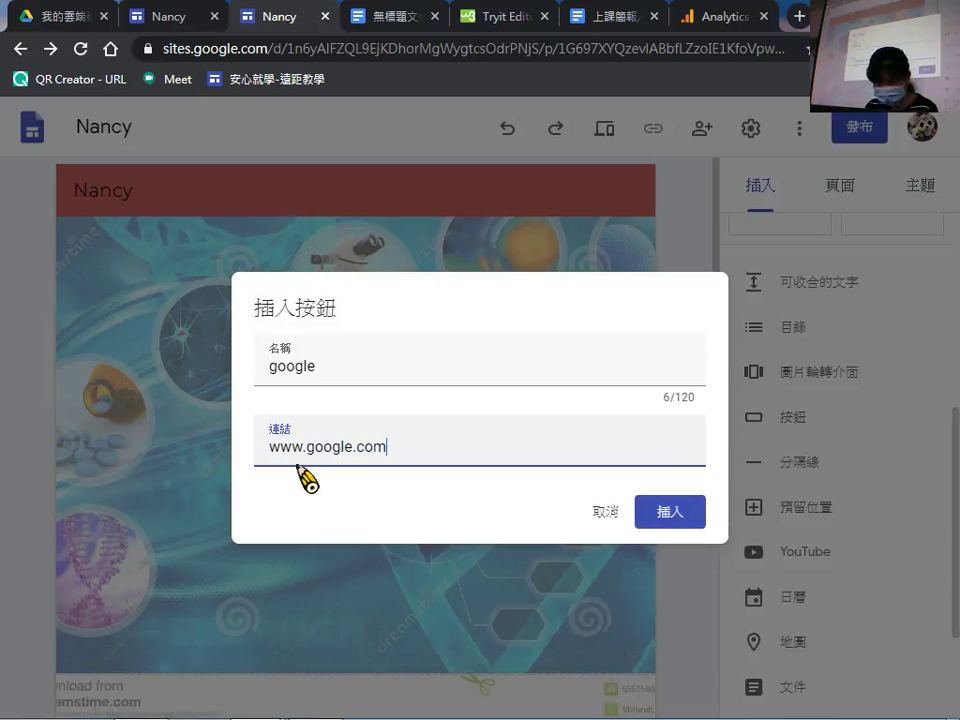
text(com)
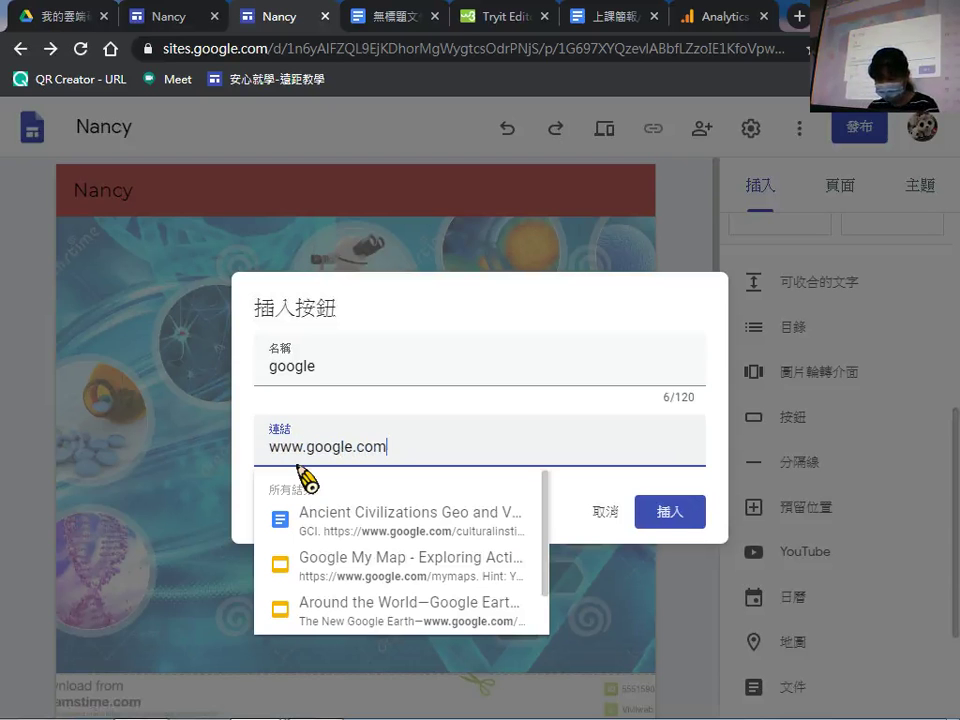
click(673, 514)
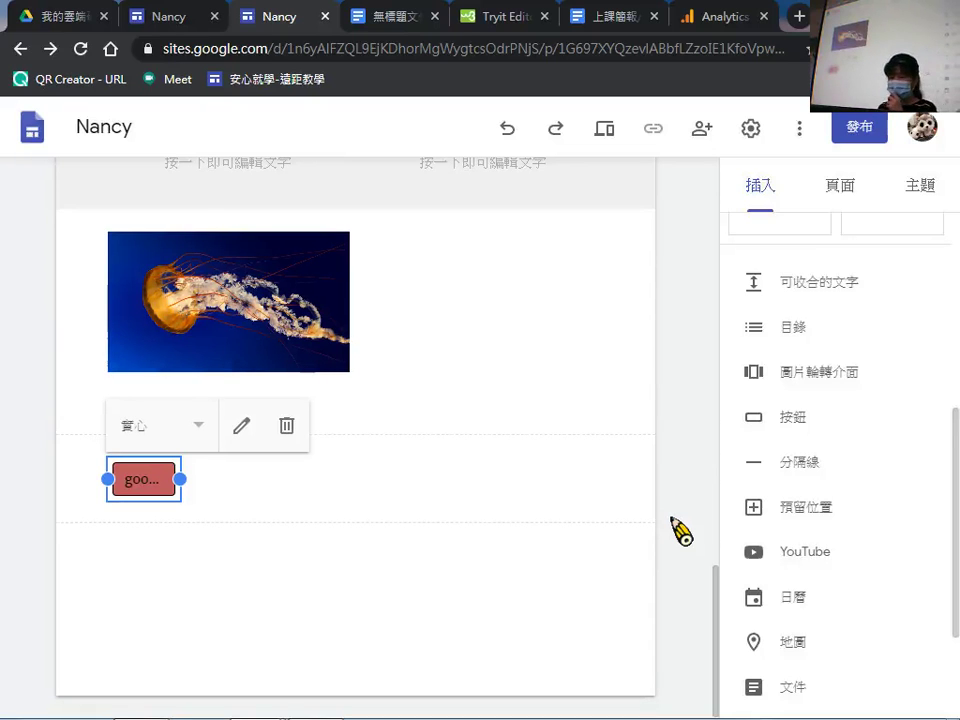
Compare the google button's 外框線 and 實心 styles, set it to 外框線, and check its name and link settings without changing them.
click(199, 426)
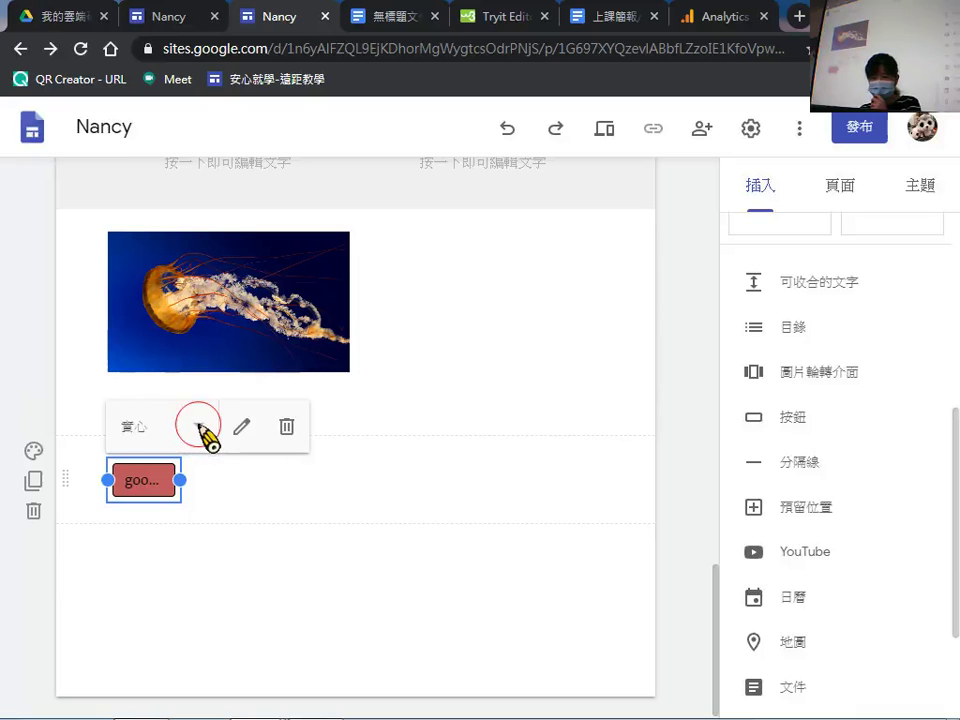
click(148, 461)
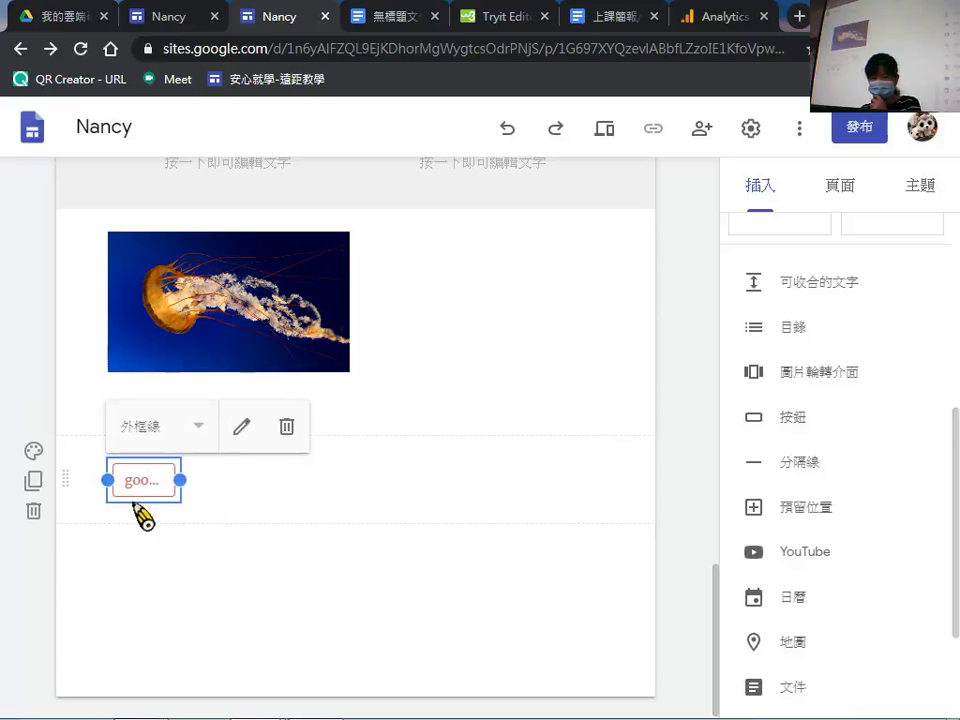
click(200, 428)
click(146, 428)
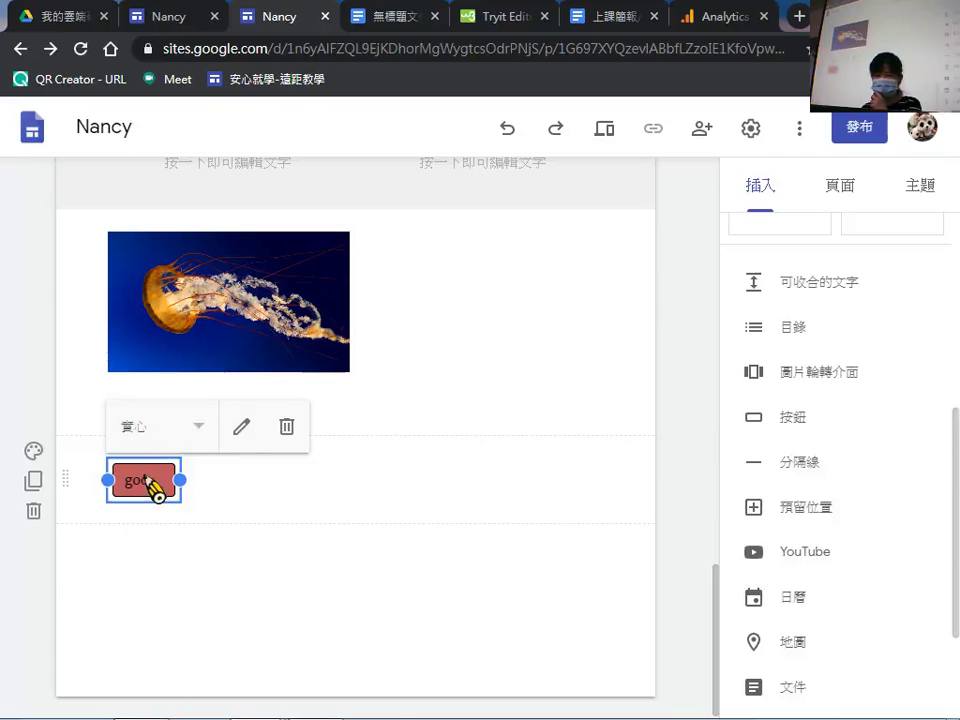
click(194, 425)
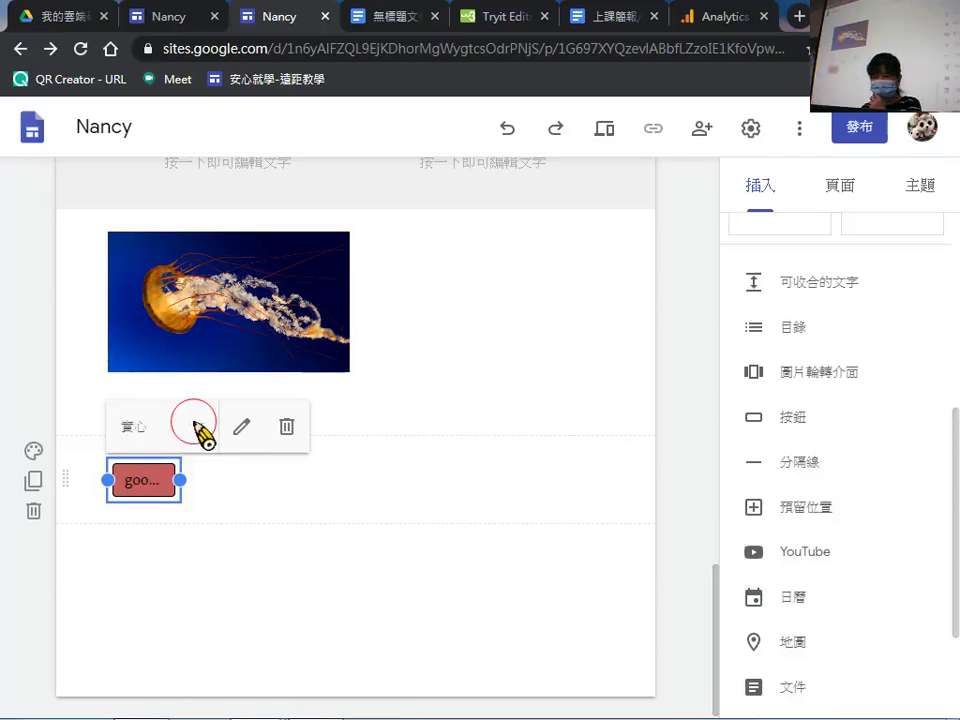
click(168, 463)
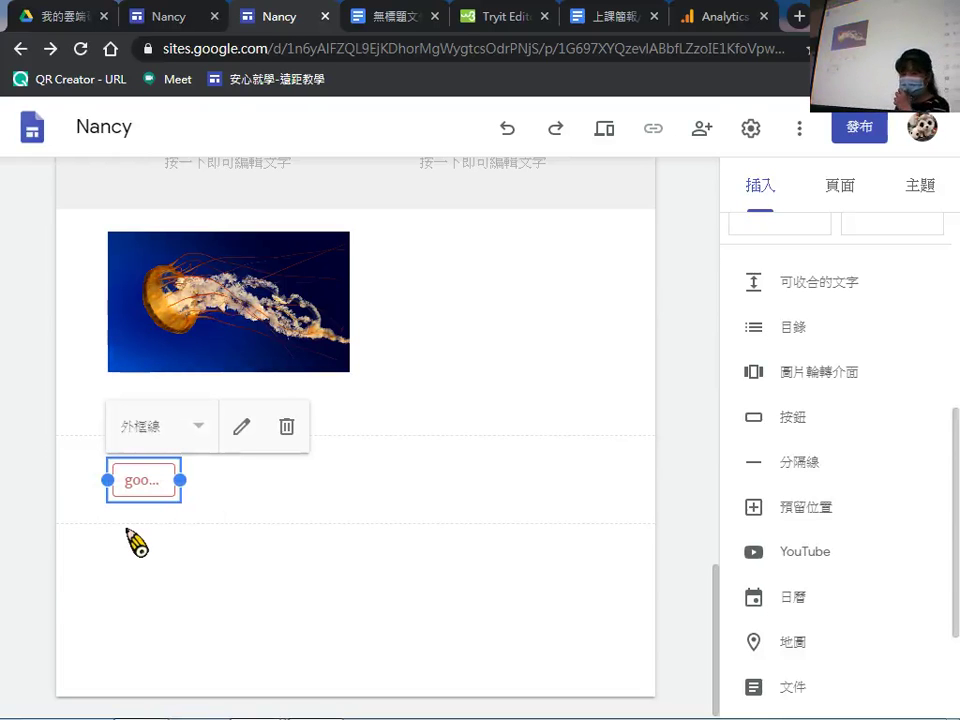
click(241, 427)
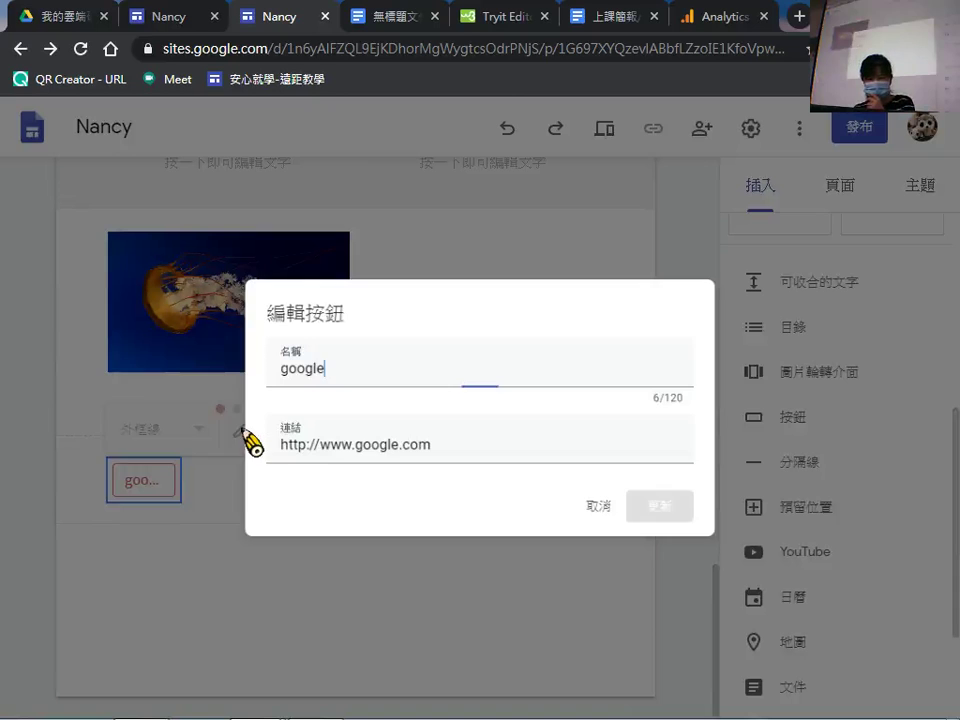
click(607, 512)
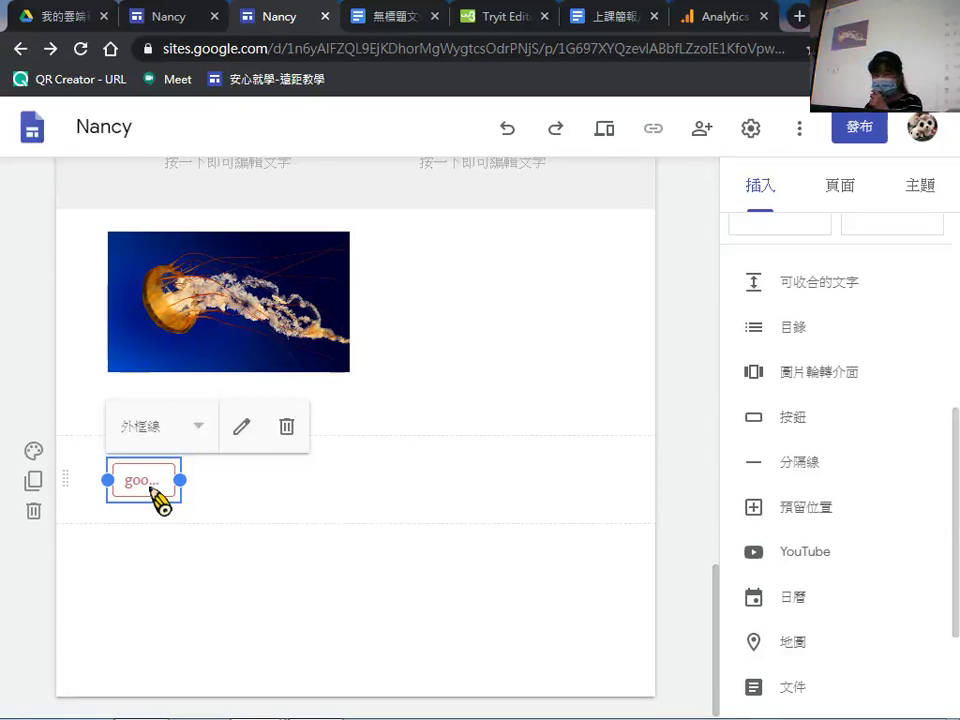
Widen the google button until its full name fits, ending at roughly two thirds of the carousel's width.
click(188, 481)
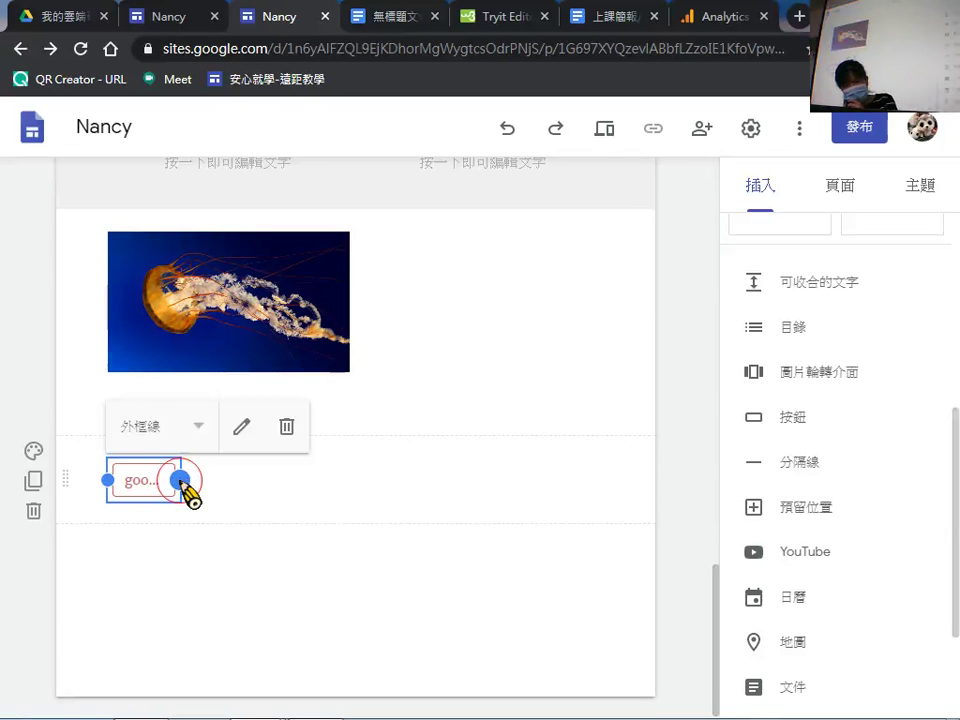
drag(196, 481, 372, 486)
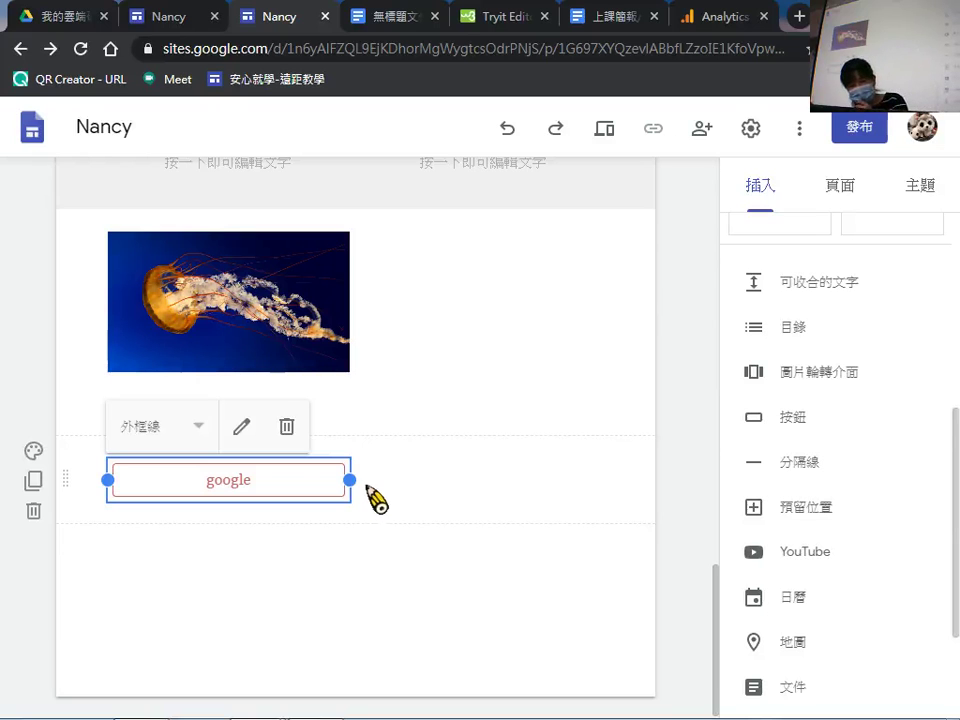
drag(352, 483, 320, 489)
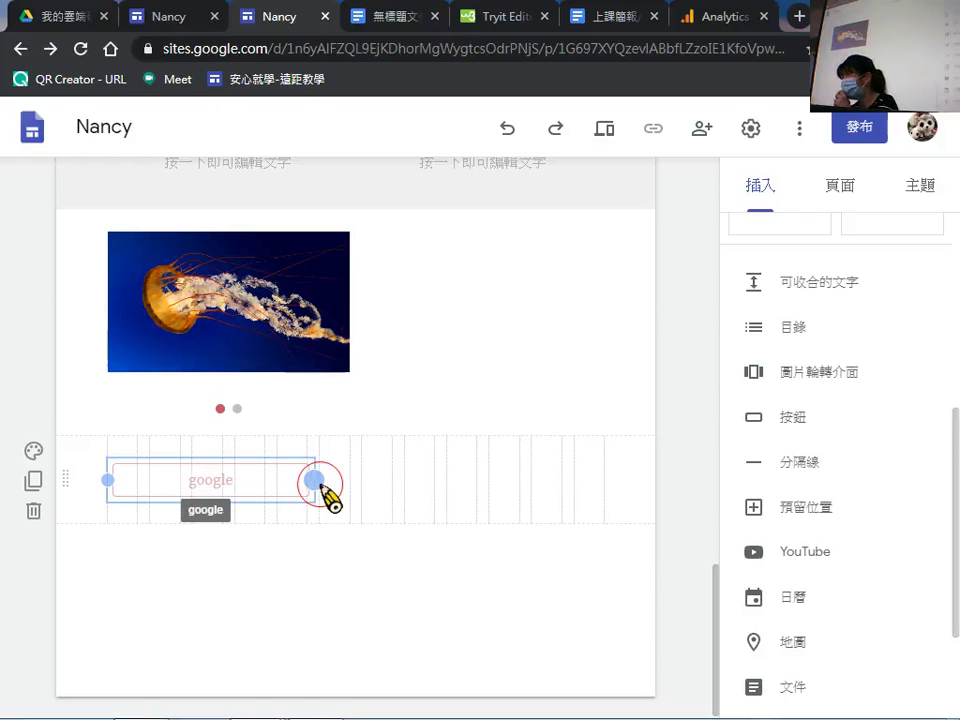
drag(320, 489, 266, 489)
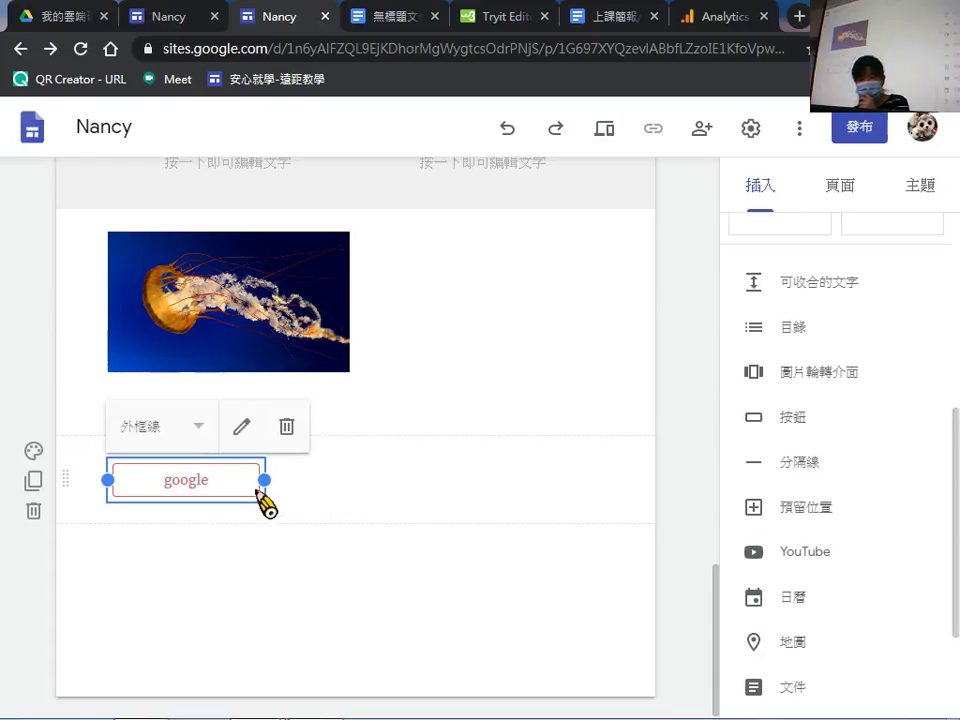
Switch to the example site's preview, go to its 首頁 page and exit the preview to the editor.
scroll(382, 465, up, 10)
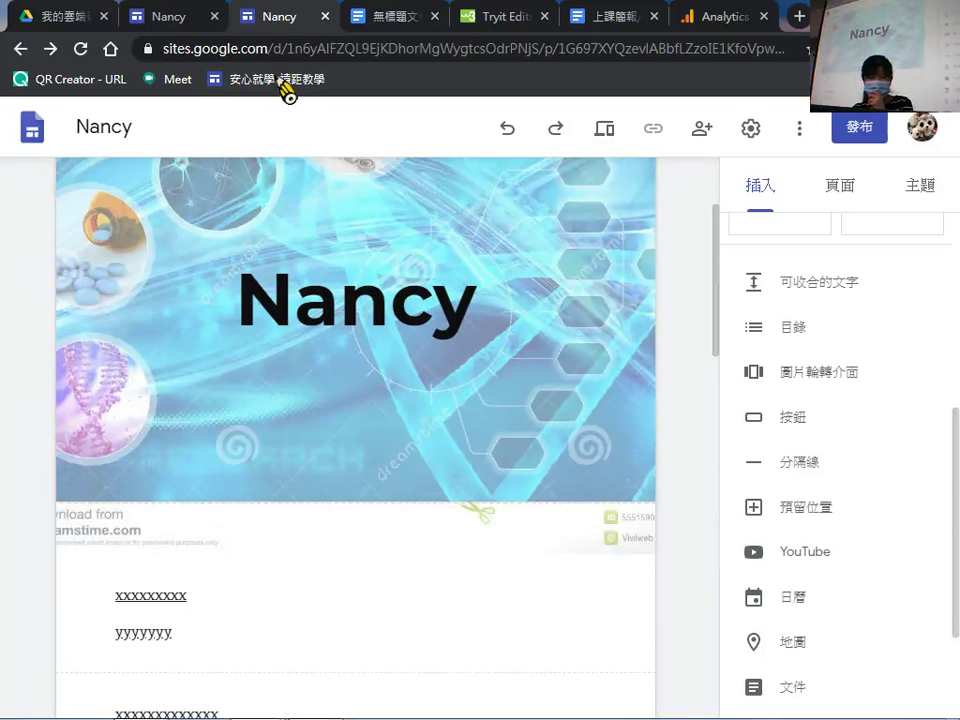
click(197, 20)
scroll(345, 385, up, 5)
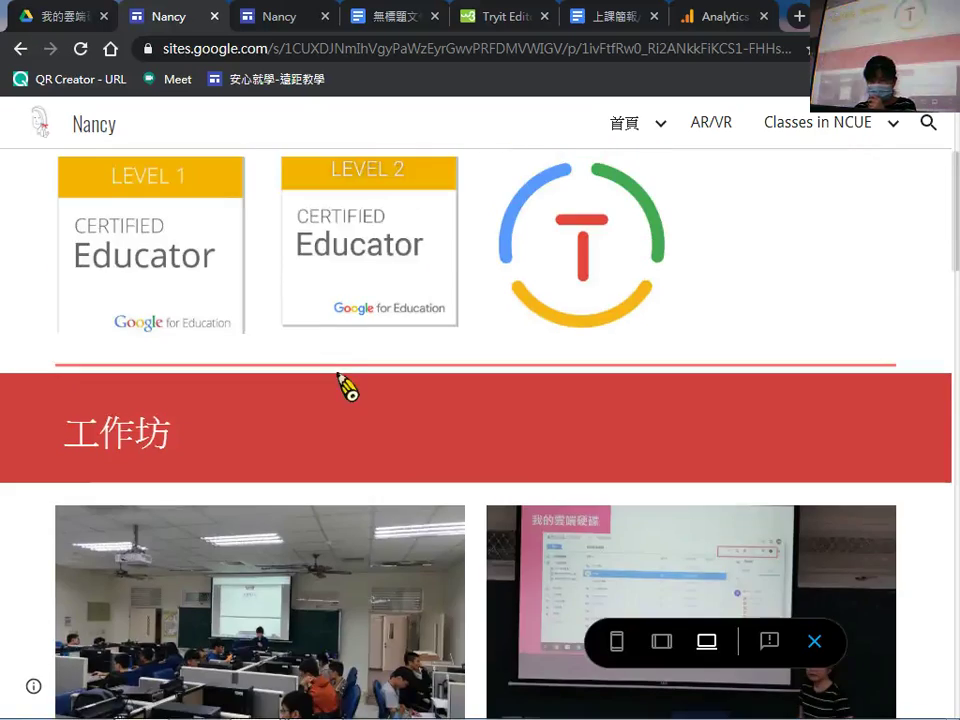
scroll(345, 385, up, 5)
click(610, 124)
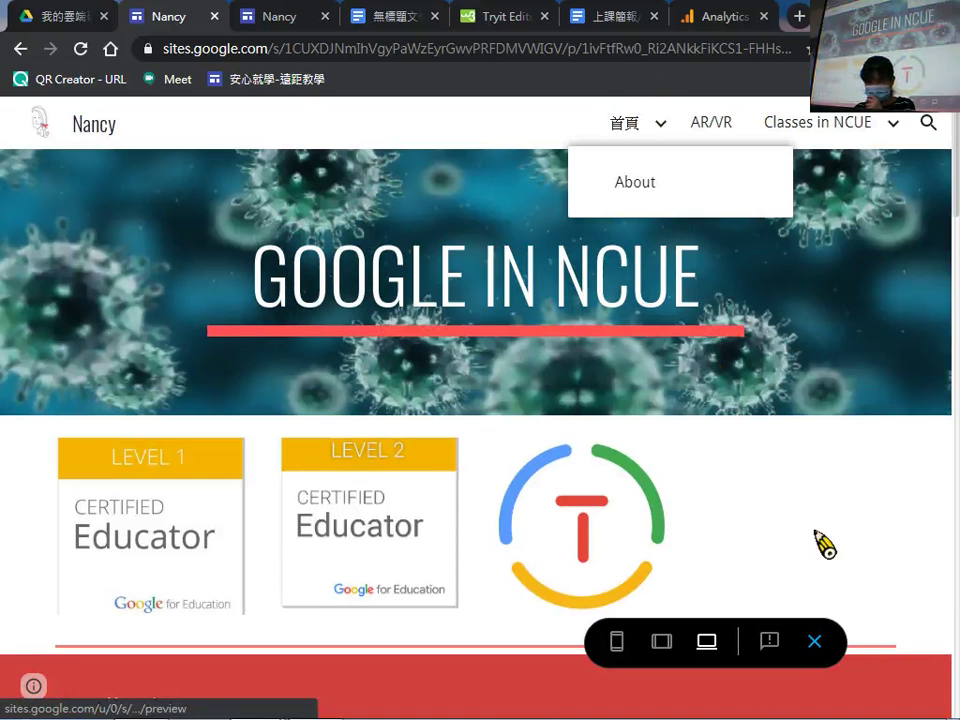
click(815, 642)
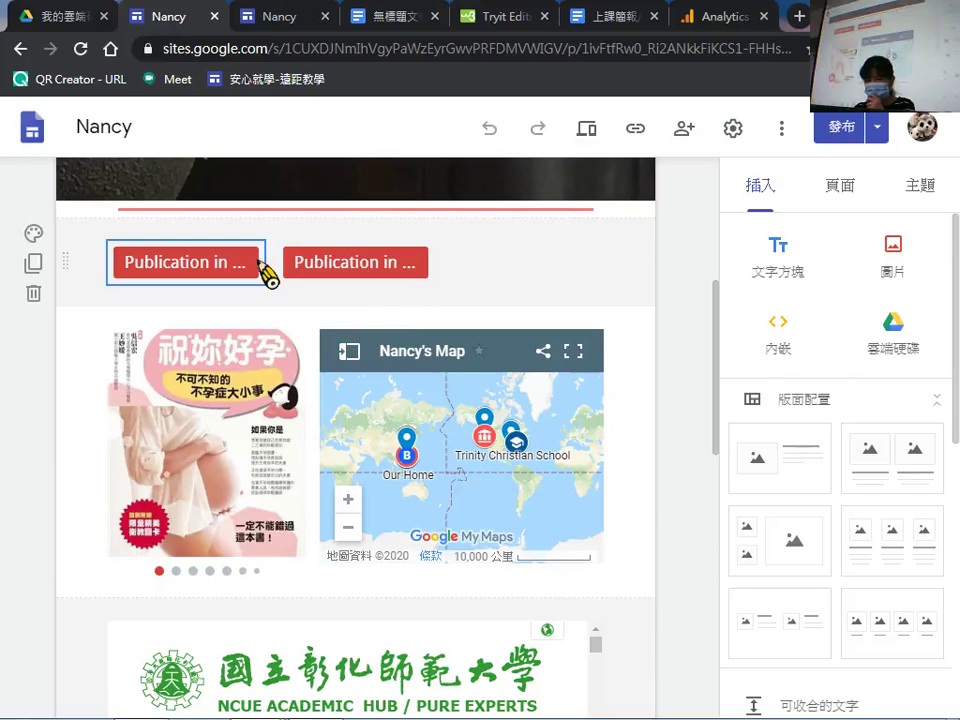
Examine the resize handles of the example home page's two Publication buttons, their shared section, and the remaining insertable elements.
click(254, 273)
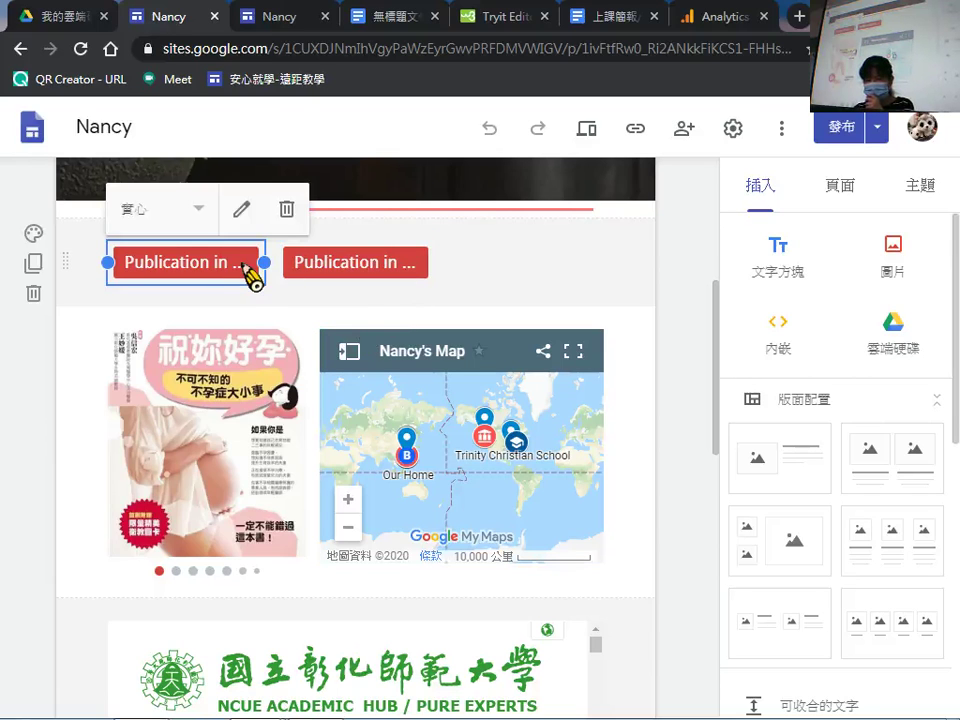
mouse_move(266, 270)
mouse_down()
mouse_move(238, 270)
mouse_move(268, 272)
mouse_up()
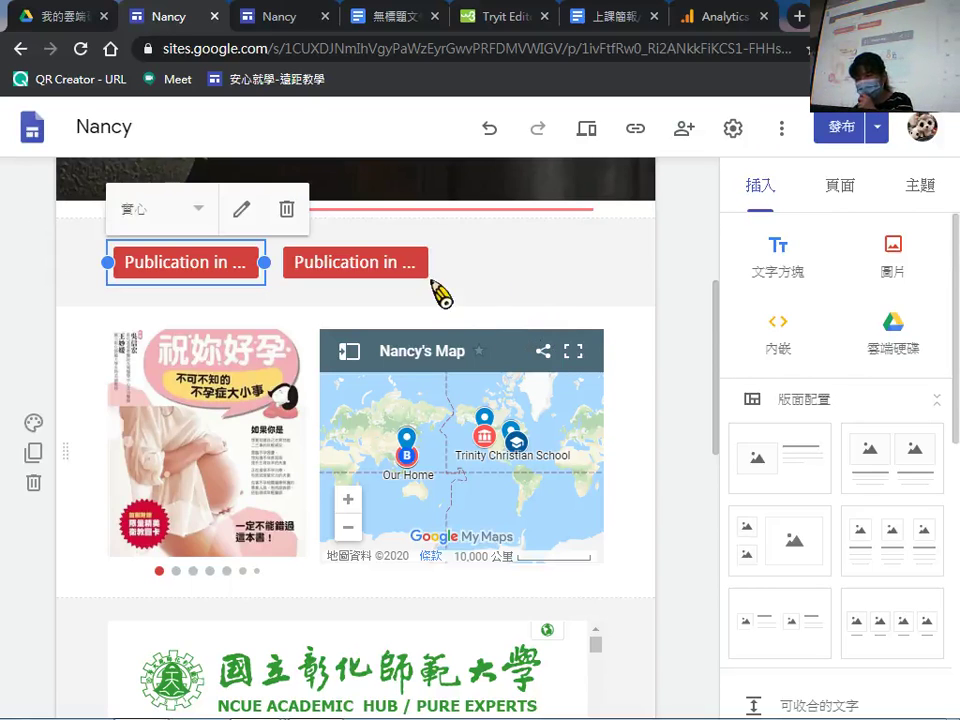
click(410, 261)
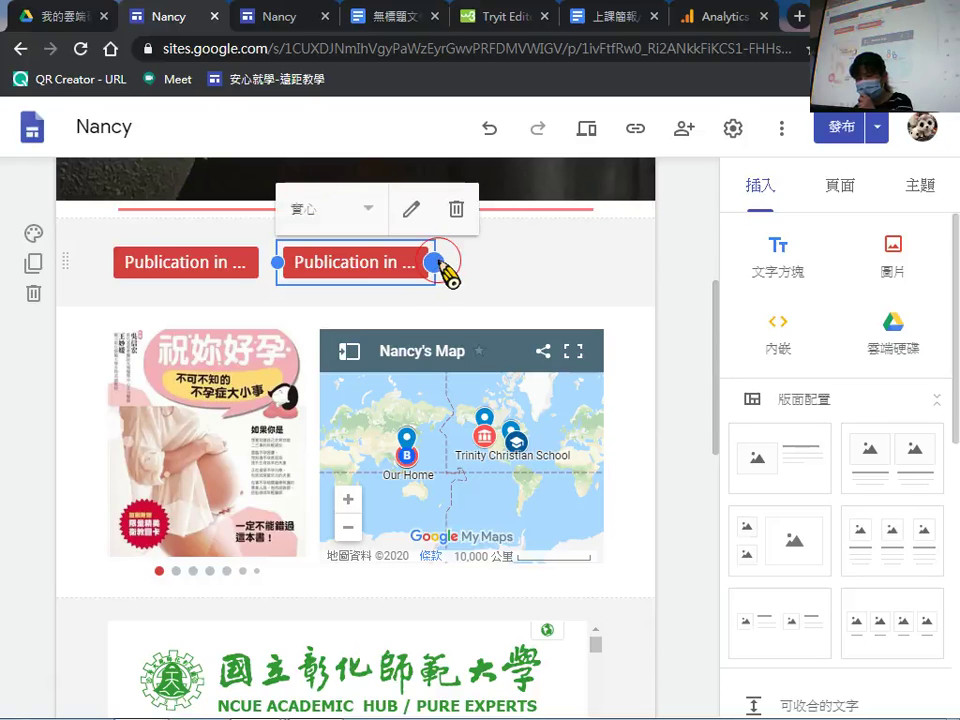
click(521, 274)
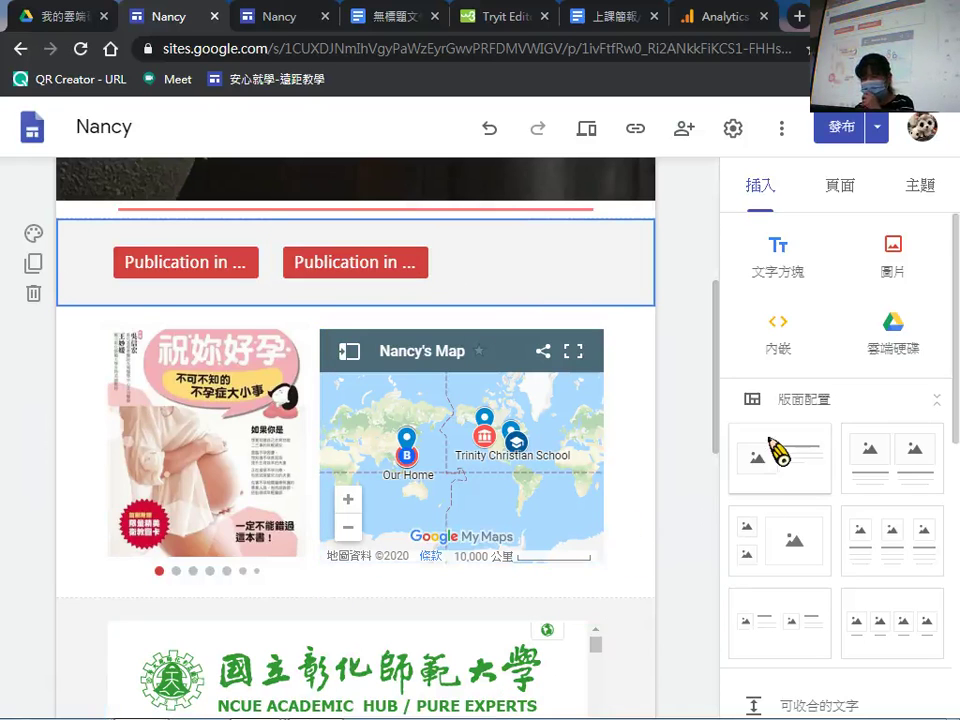
scroll(772, 460, down, 4)
scroll(766, 472, down, 2)
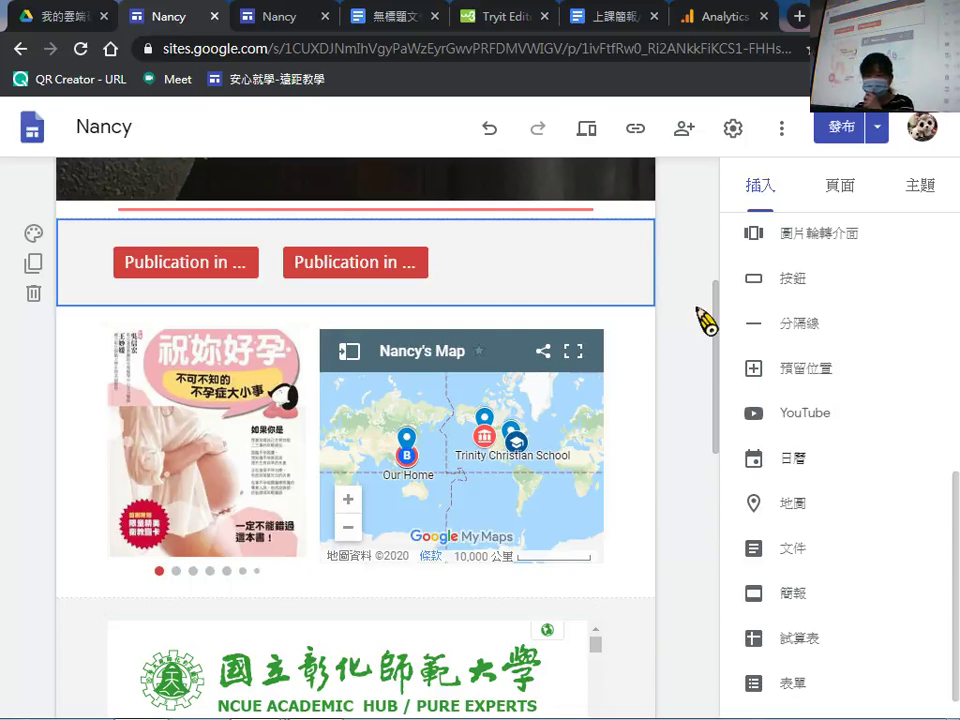
On the practice site, insert a divider above the xxxxxxxxxxxxx text and give that text section the dark background style.
click(270, 17)
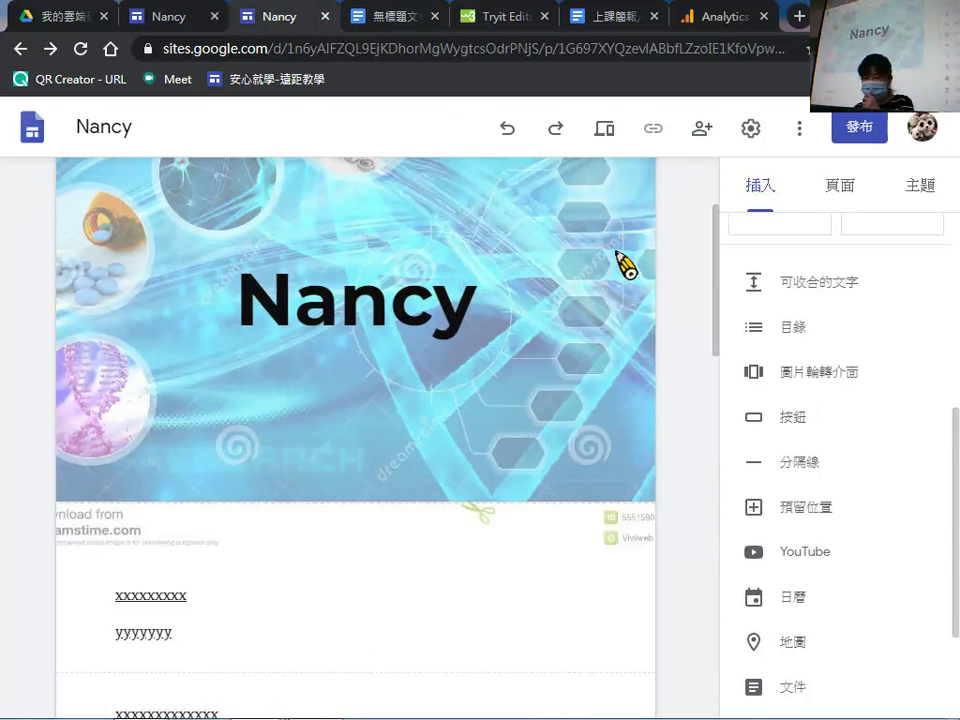
click(813, 462)
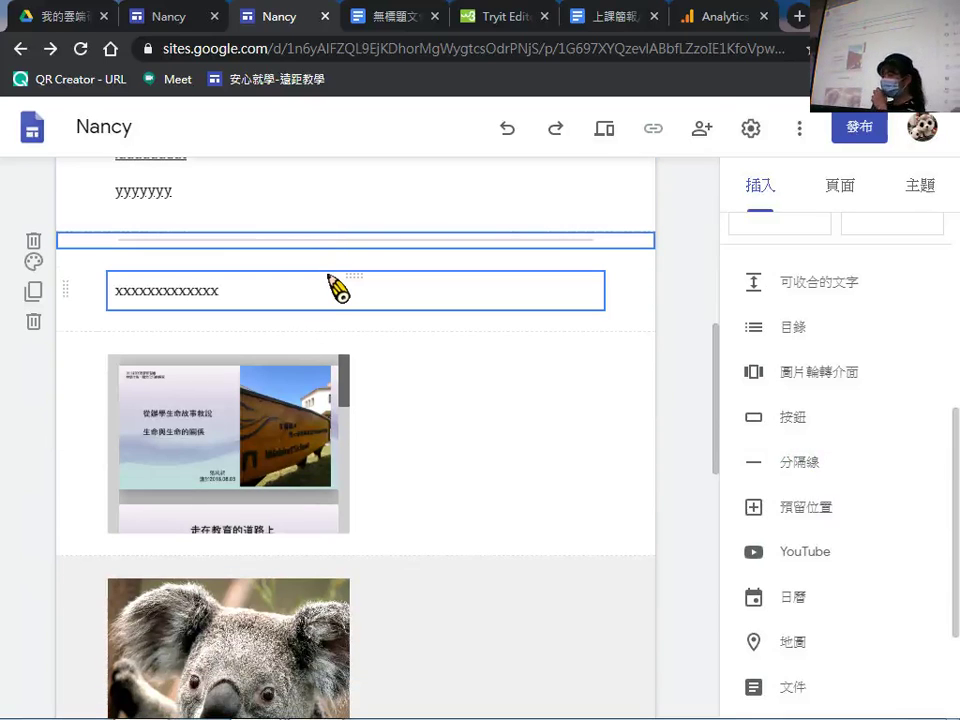
click(33, 263)
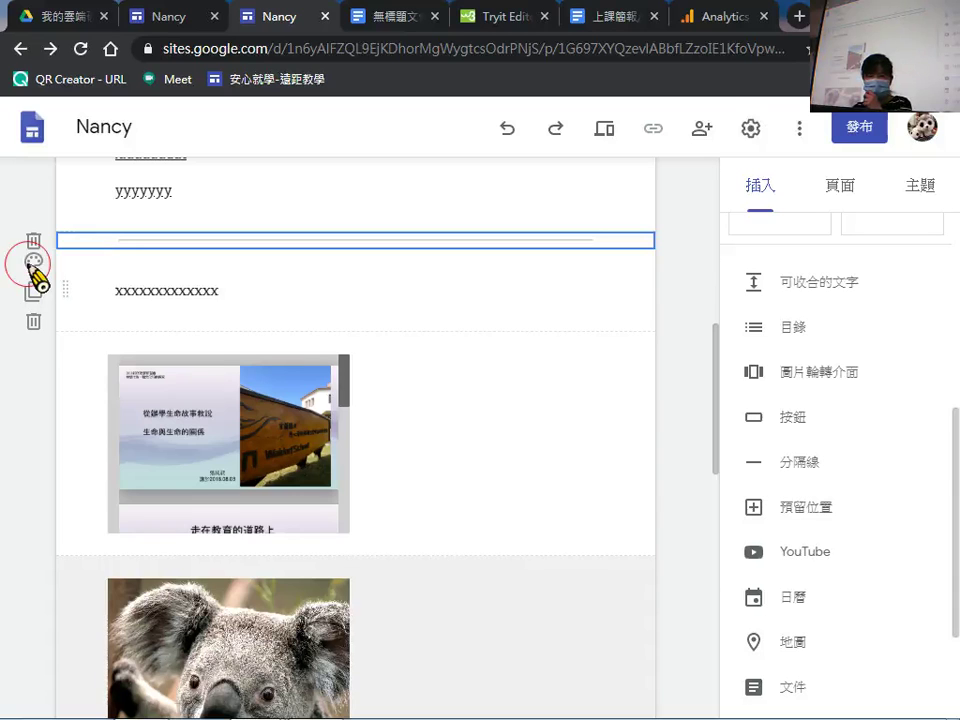
click(48, 378)
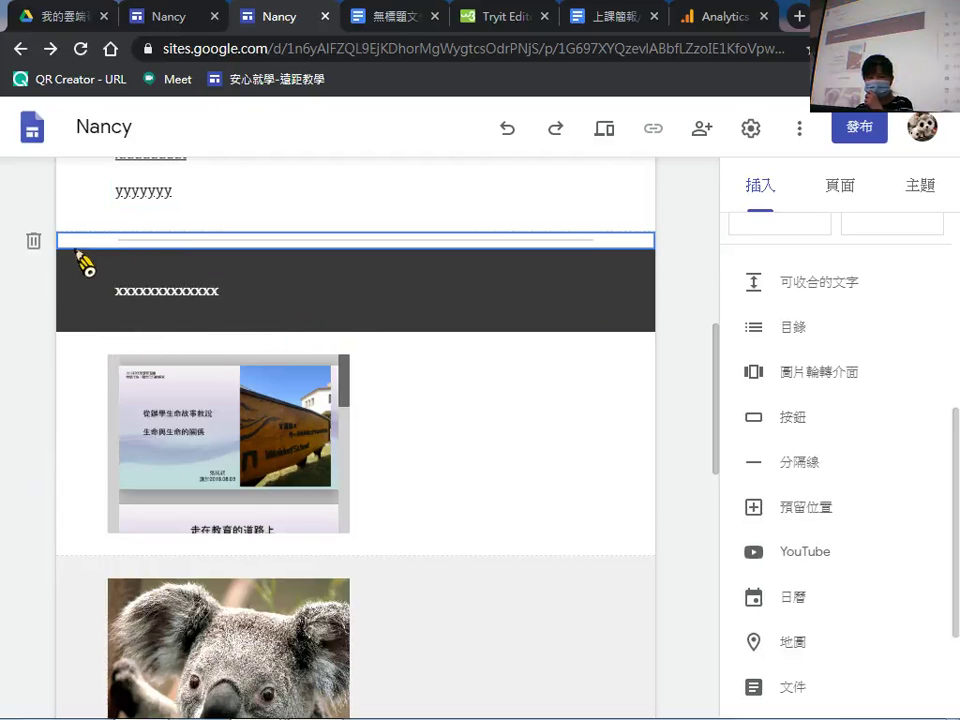
scroll(439, 390, up, 3)
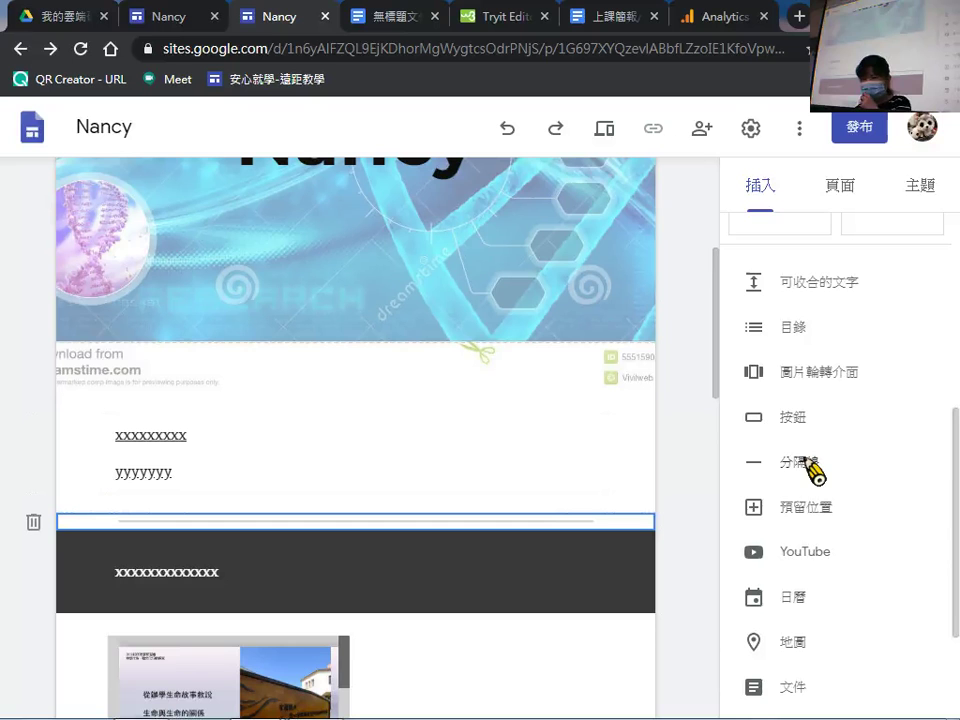
Look at the divider above the example site's Publication buttons and return to the practice site.
click(180, 20)
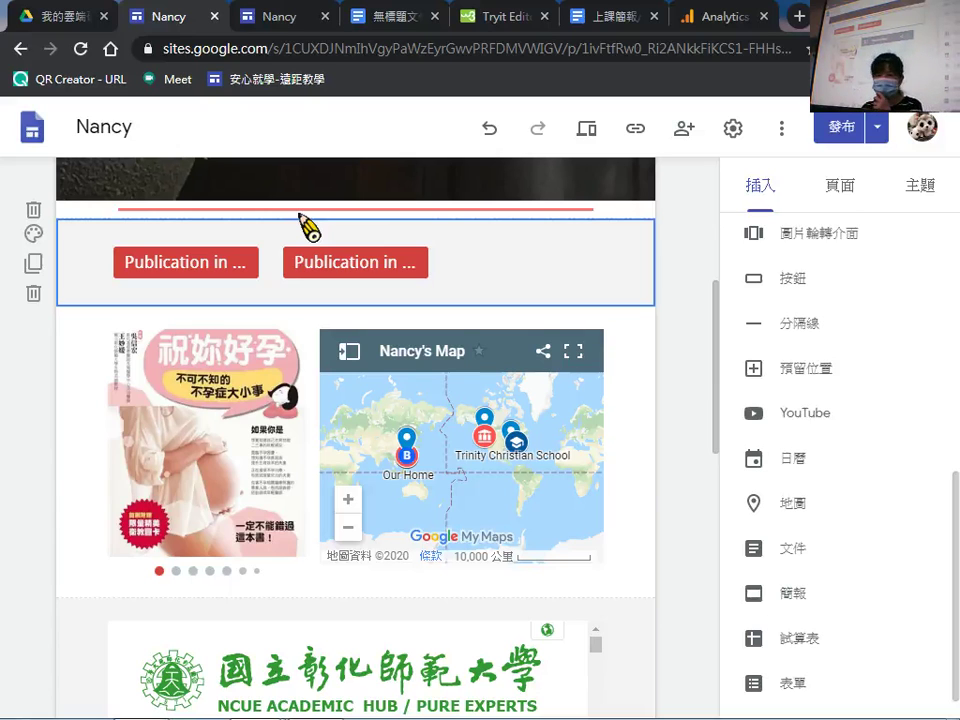
click(297, 16)
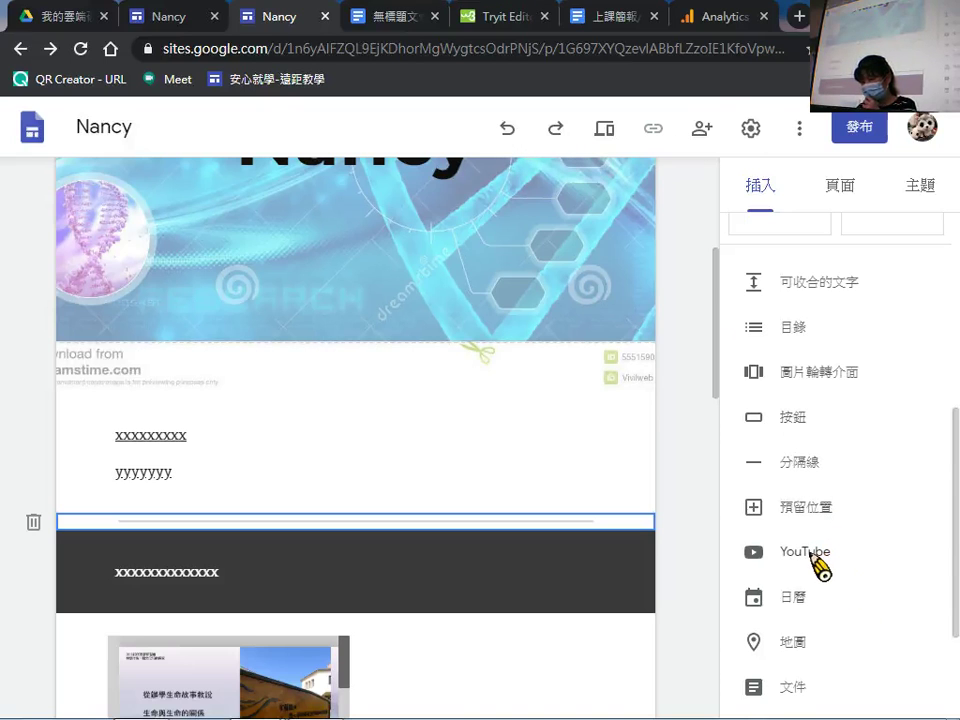
Search YouTube for EM281 Migration and insert the EM281 MIGRATION video below the dark text section.
click(805, 552)
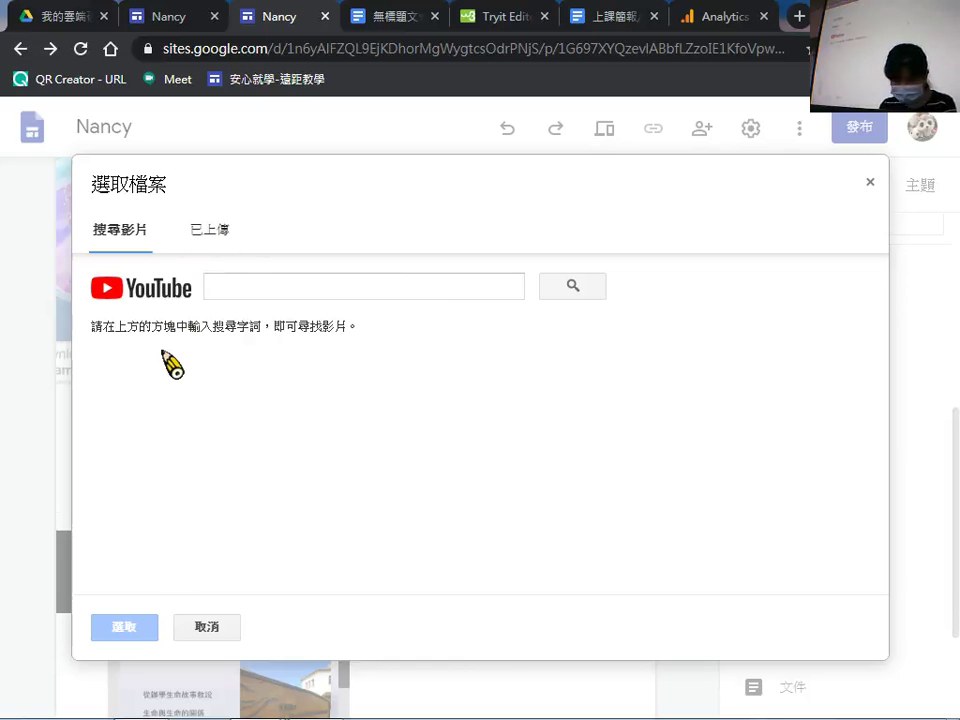
click(343, 287)
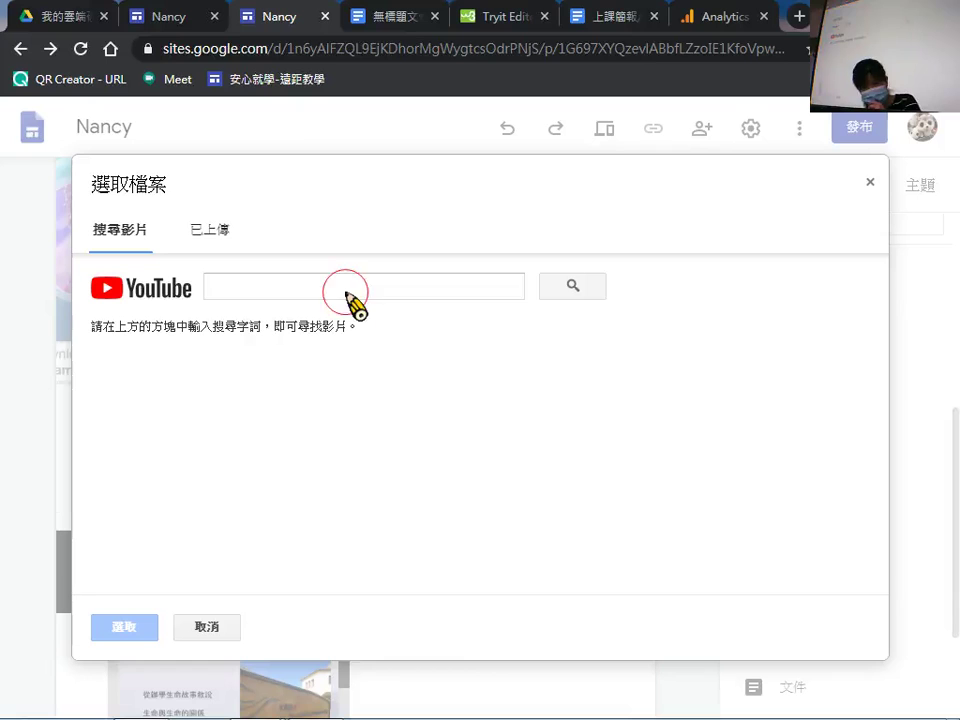
text(E)
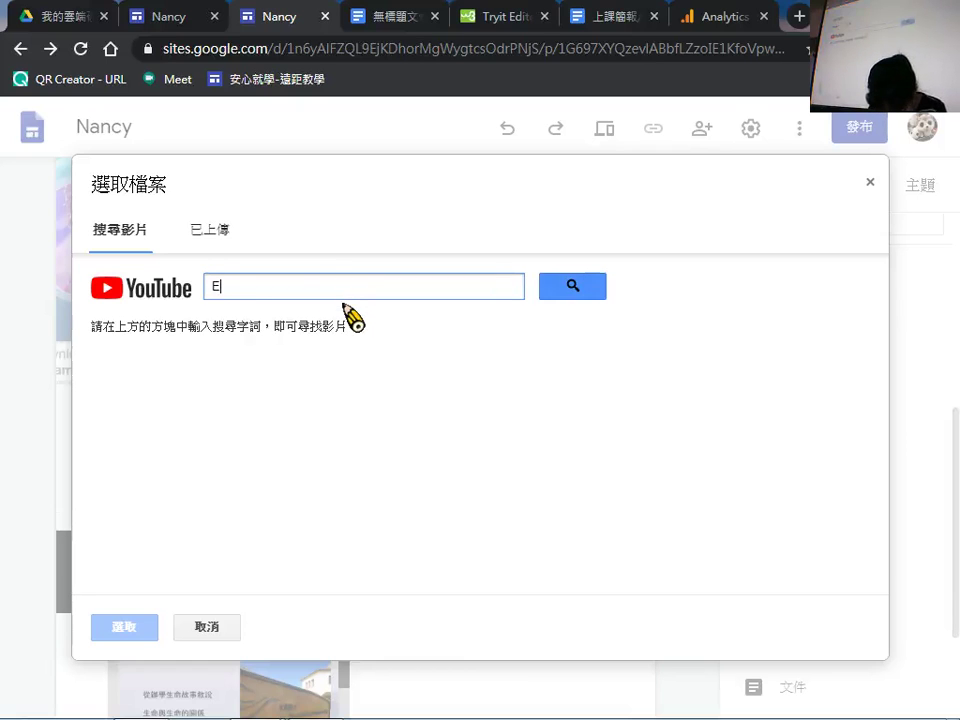
text(M28)
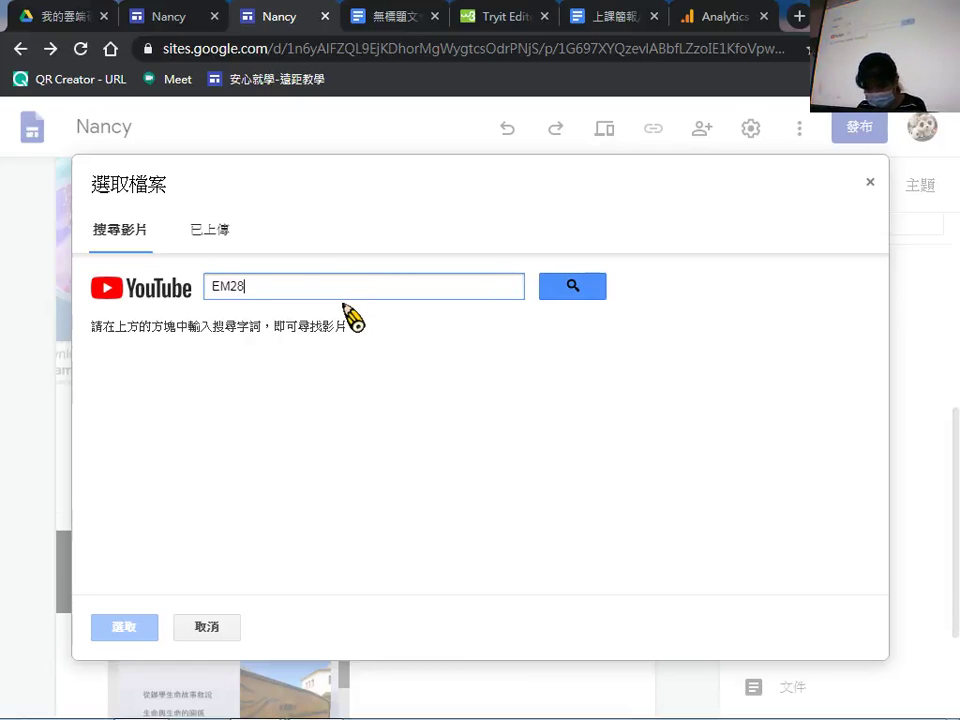
text(1 M)
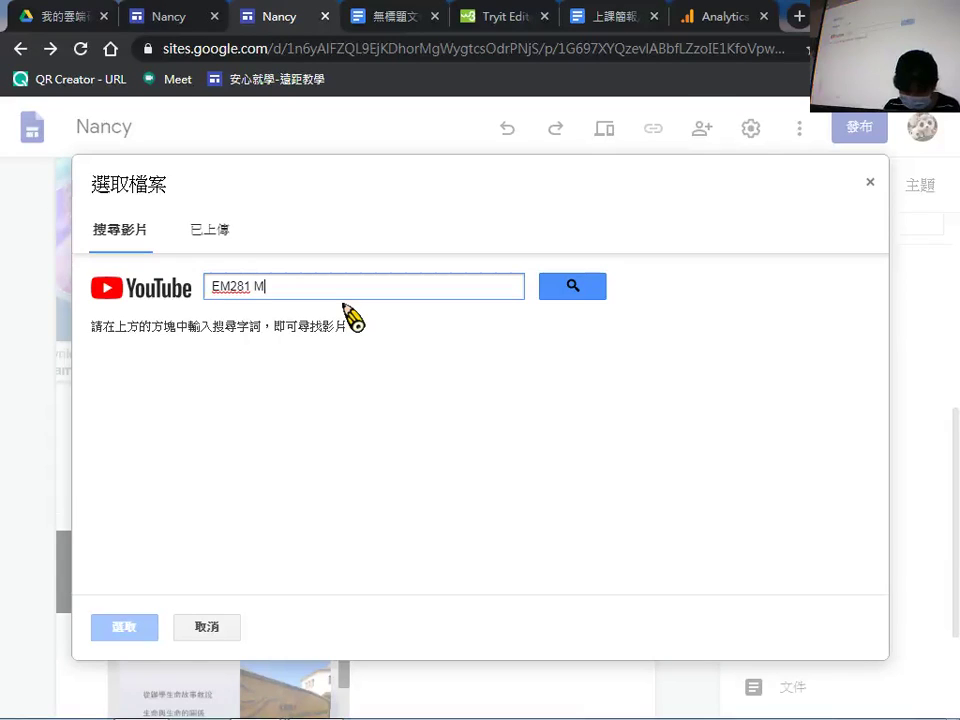
text(igr)
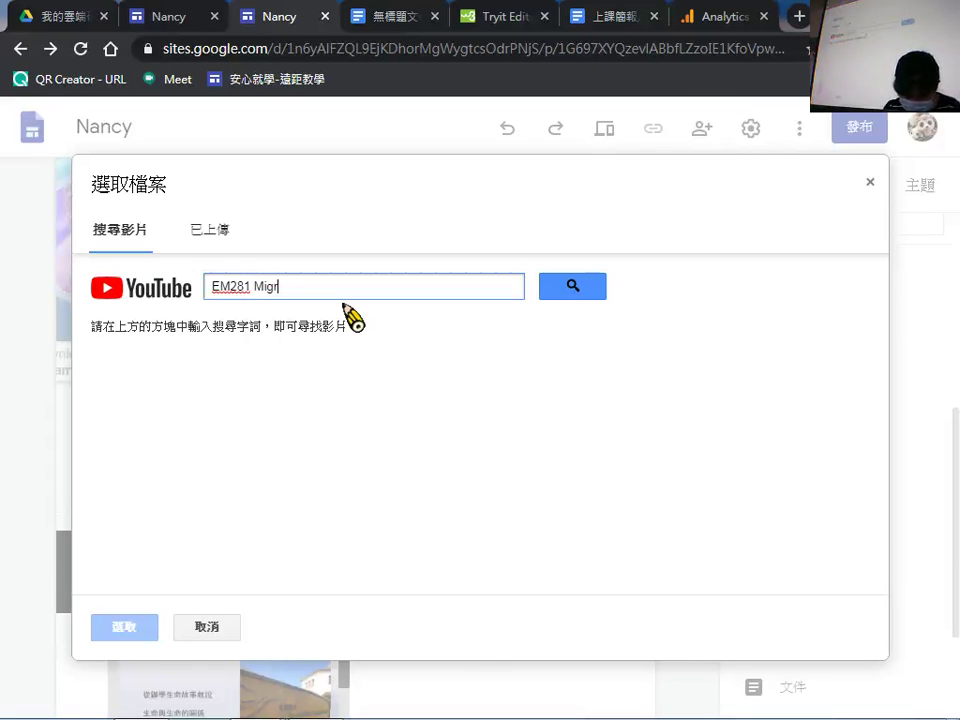
text(ation)
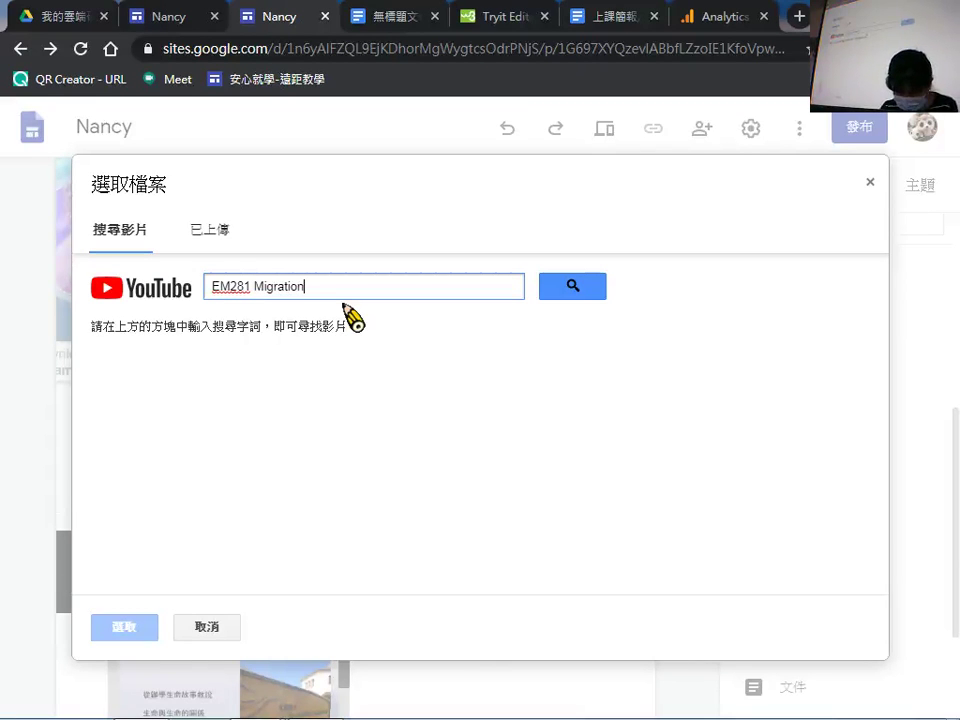
key(Return)
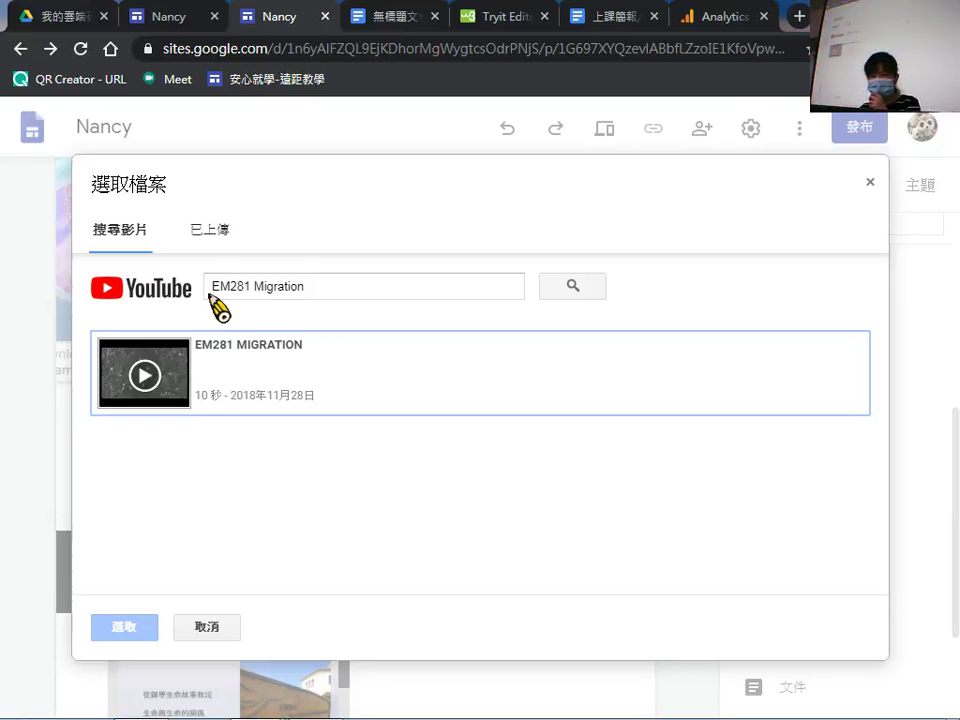
click(175, 386)
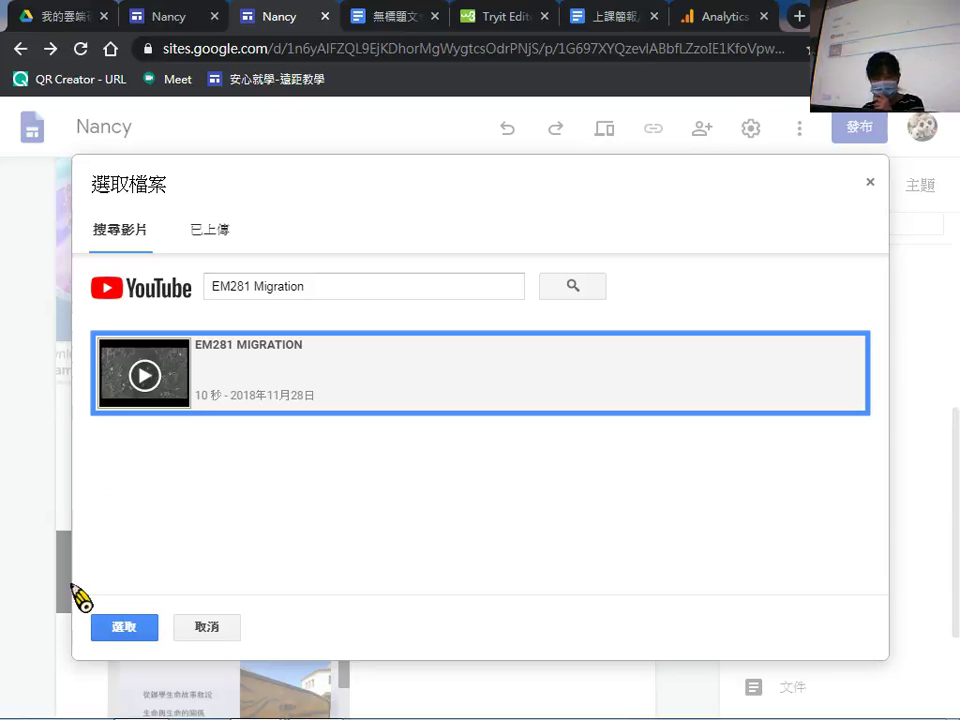
click(126, 627)
scroll(145, 652, down, 3)
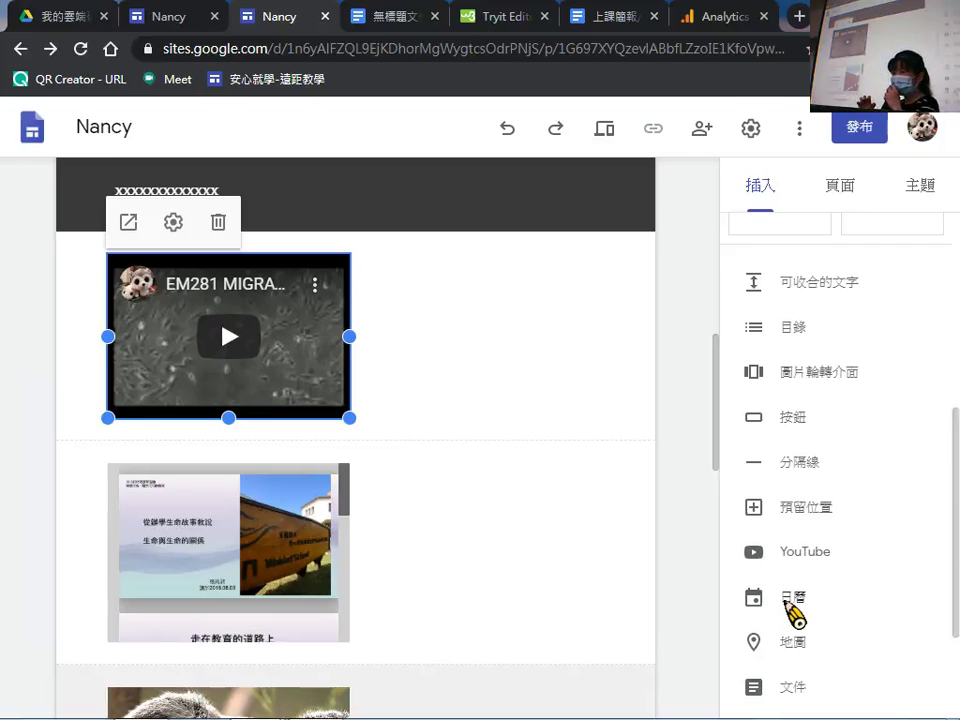
Open Google Calendar from Google Drive and examine the week view and the calendars listed under 我的日曆.
click(58, 28)
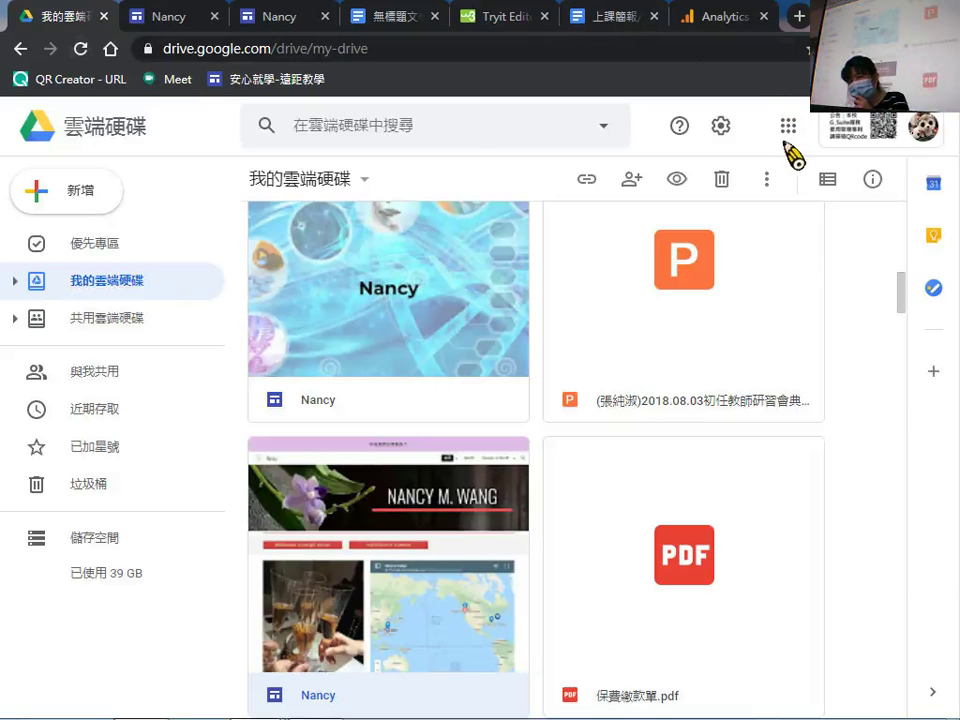
click(797, 133)
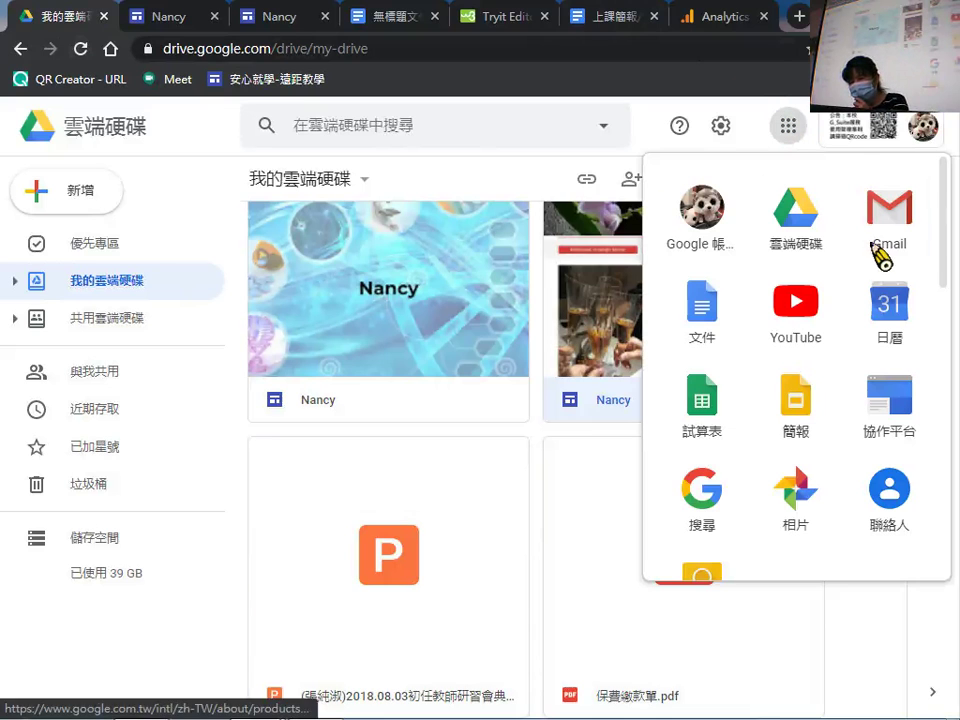
click(902, 312)
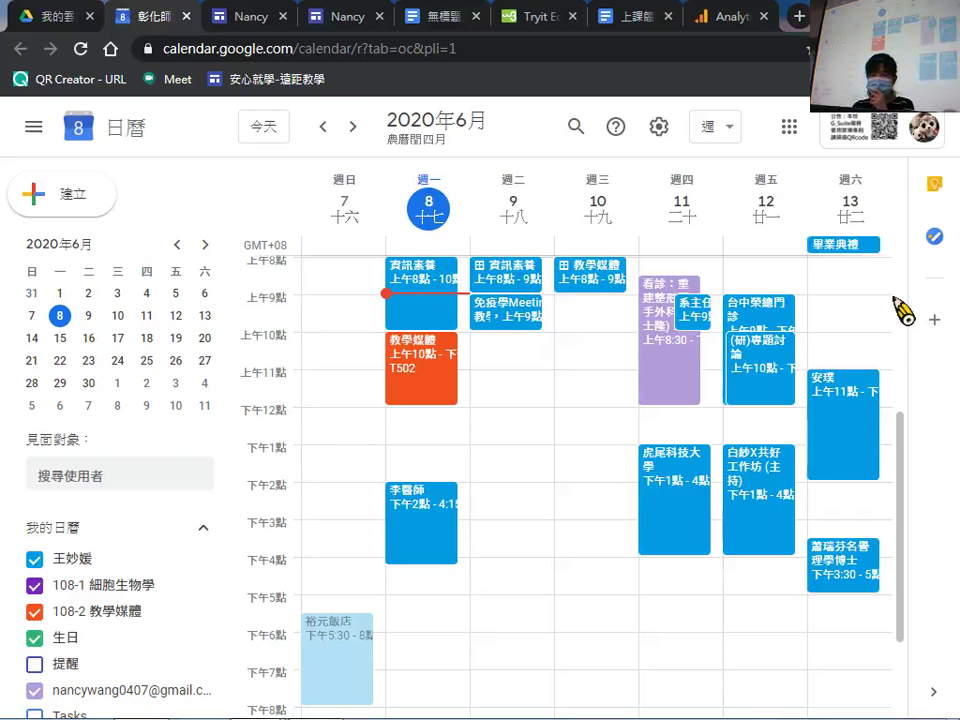
scroll(184, 514, down, 1)
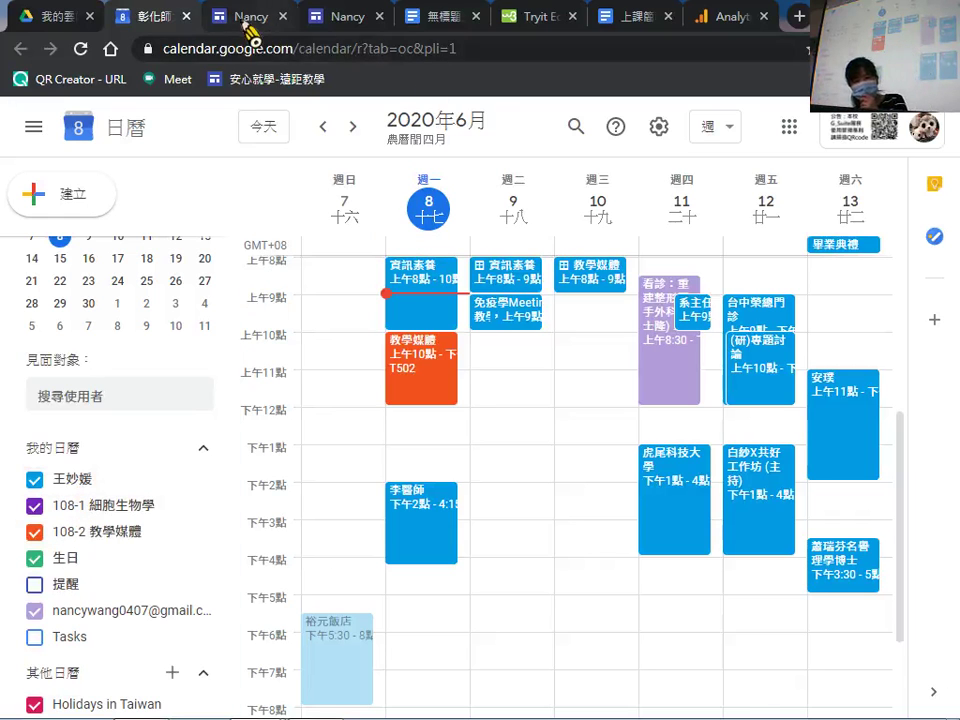
Open the example site's 教學媒體 page, examine its embedded calendar, and list the calendars available for insertion.
click(247, 30)
scroll(589, 208, up, 5)
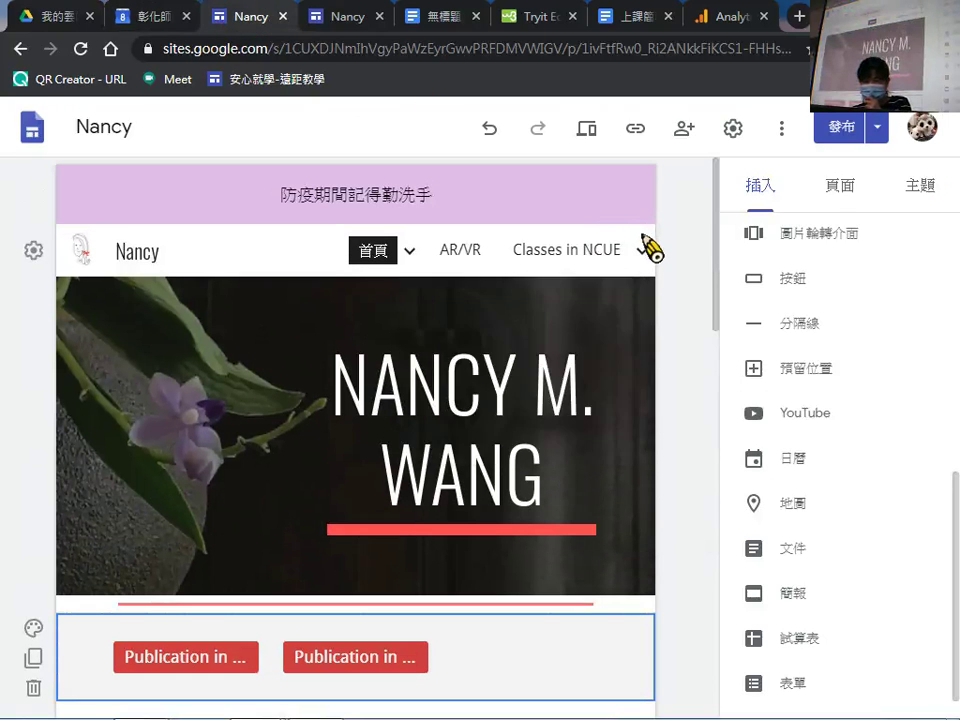
mouse_move(651, 262)
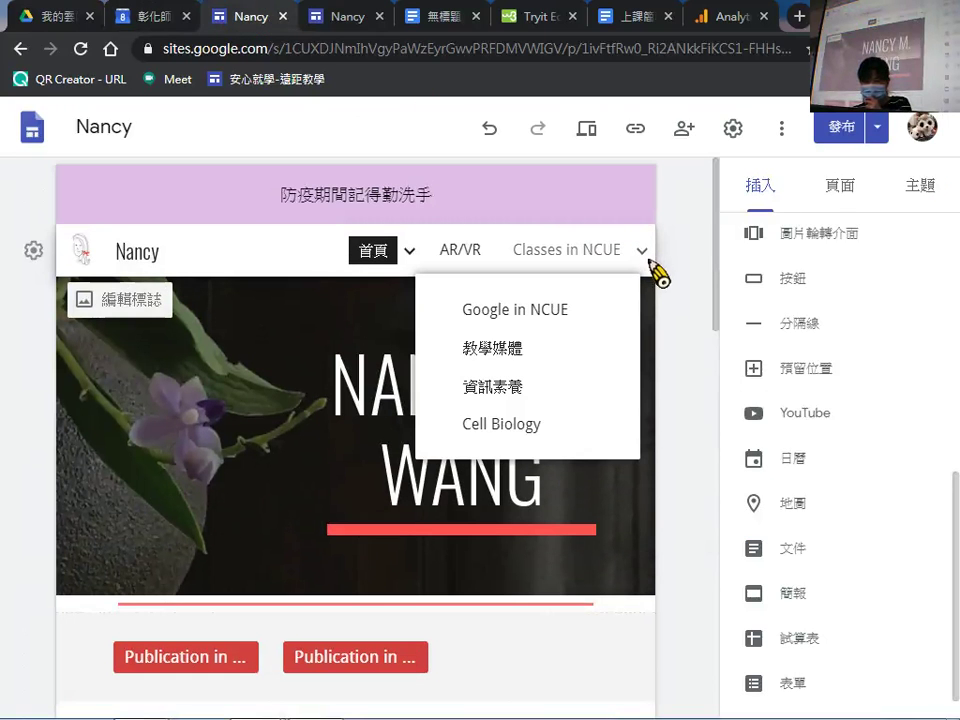
click(521, 358)
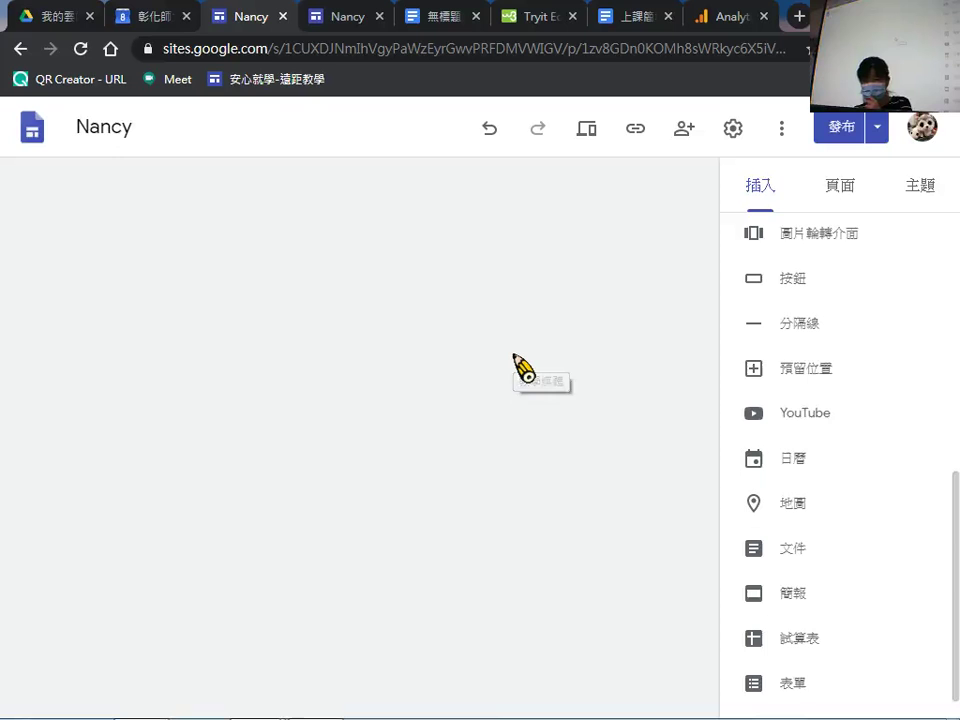
scroll(521, 358, down, 4)
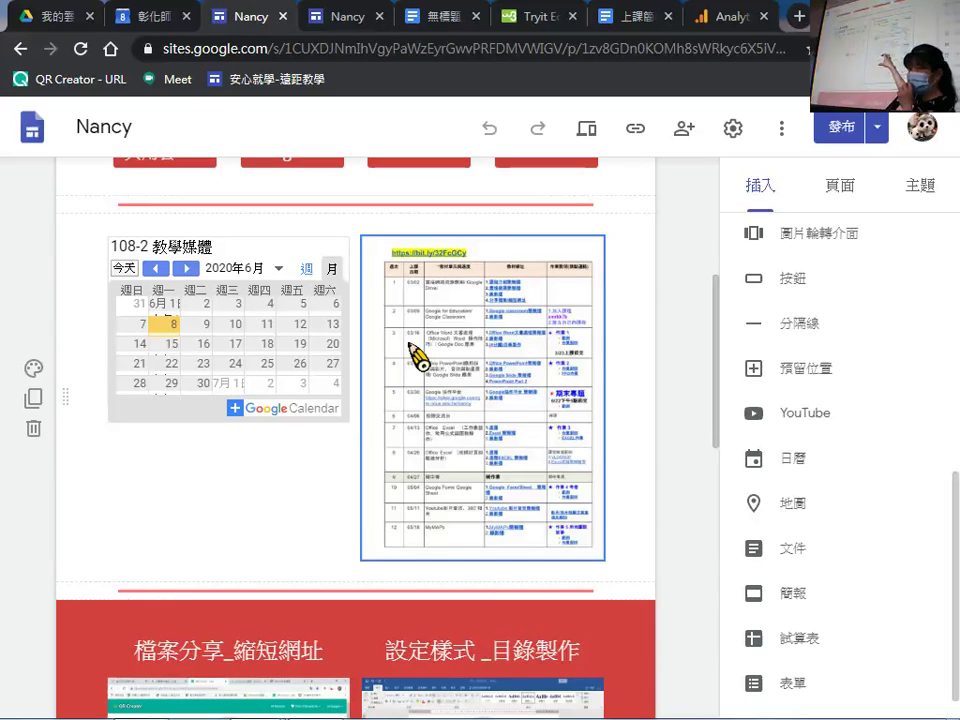
click(794, 459)
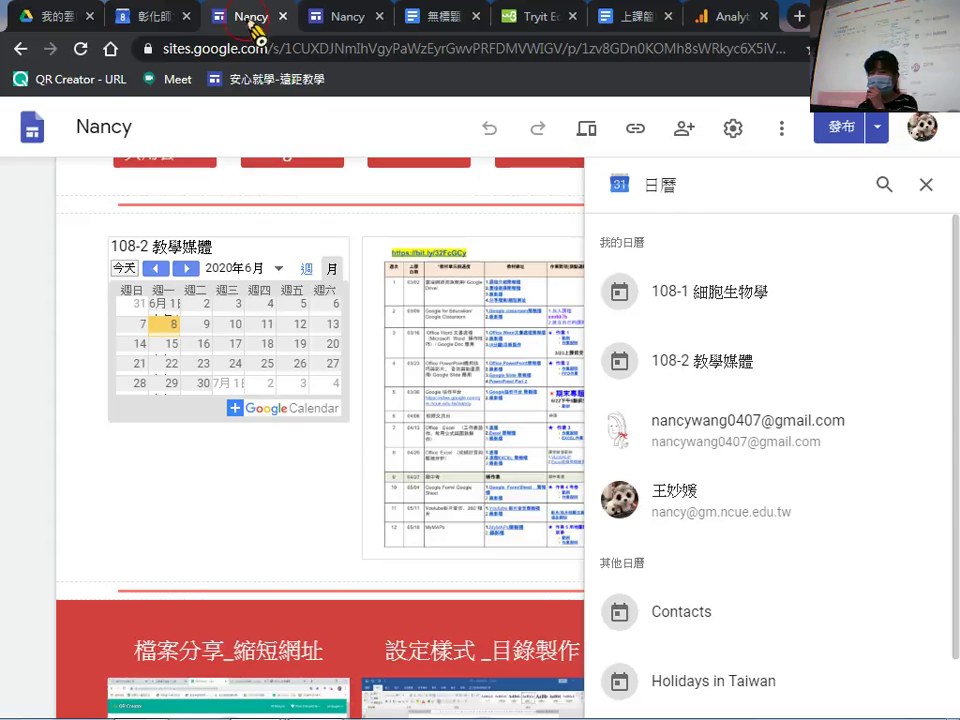
Return to the practice site, view the map picker's 地圖 and 我的地圖 sources, and close it without inserting a map.
click(366, 17)
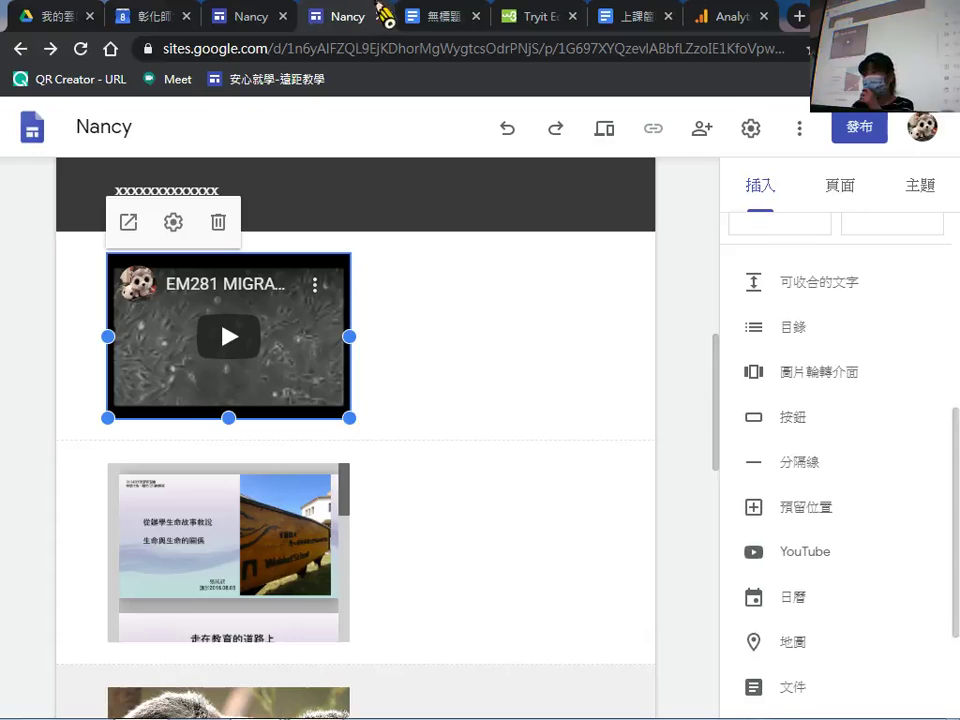
mouse_move(422, 22)
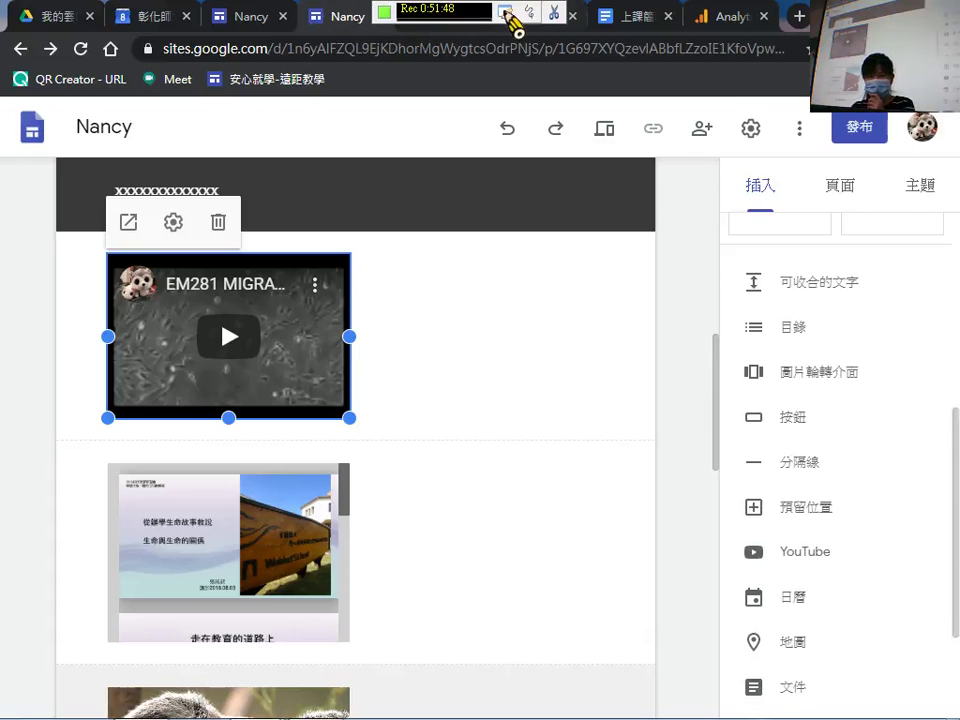
click(385, 18)
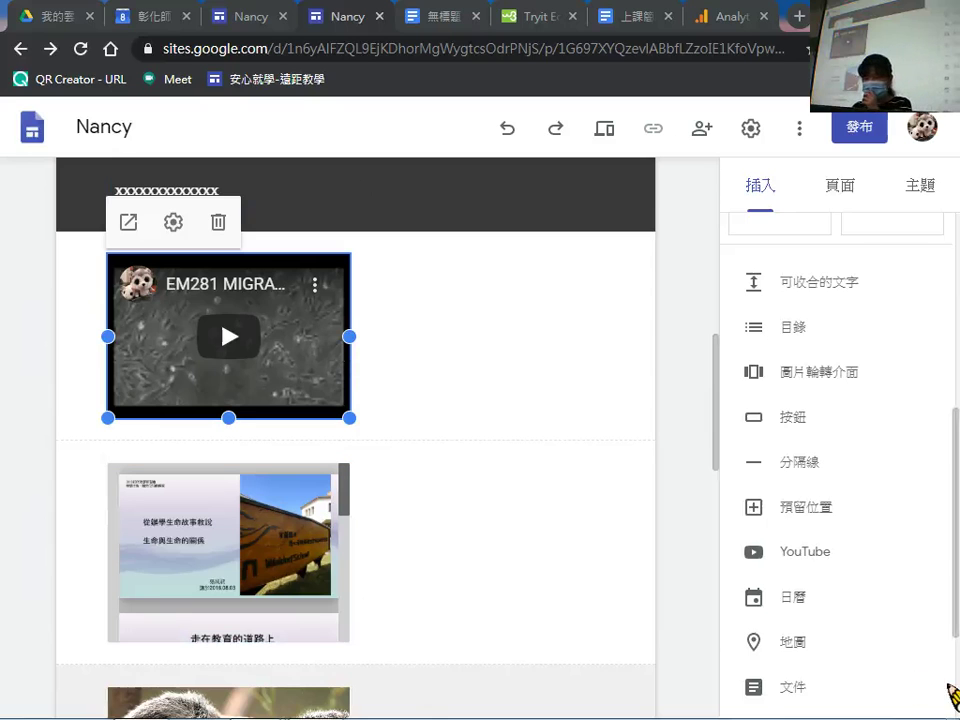
click(794, 645)
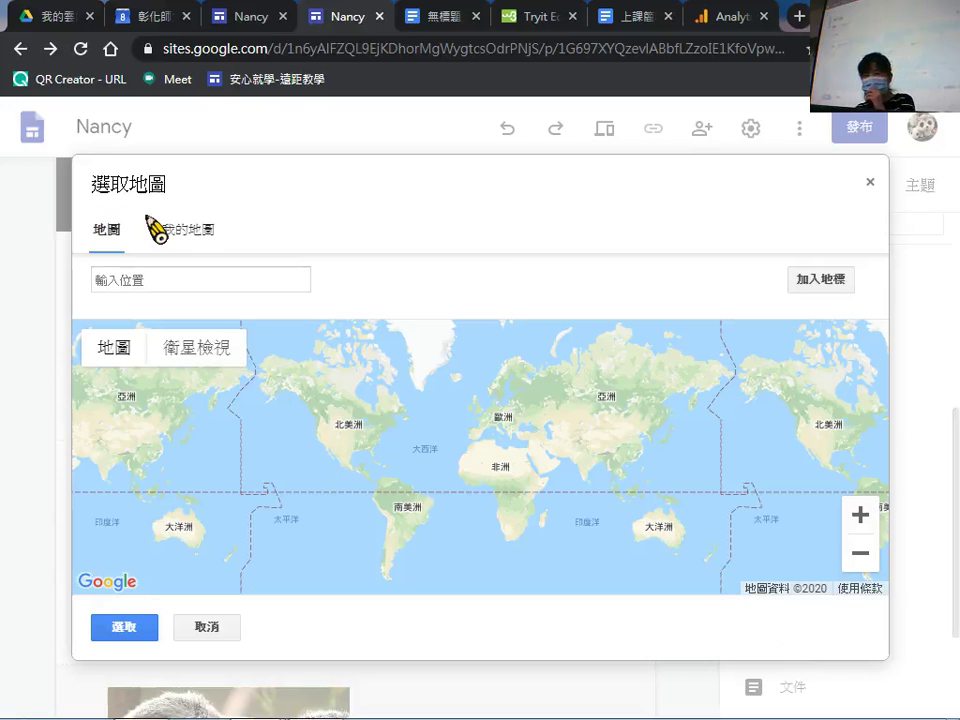
click(197, 228)
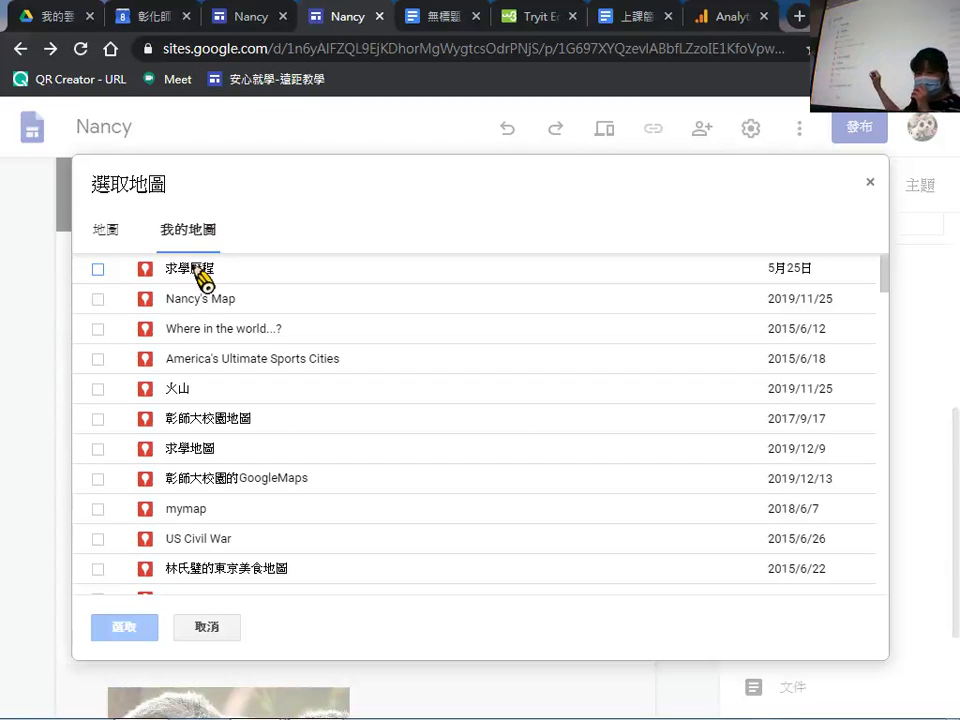
click(119, 238)
click(203, 248)
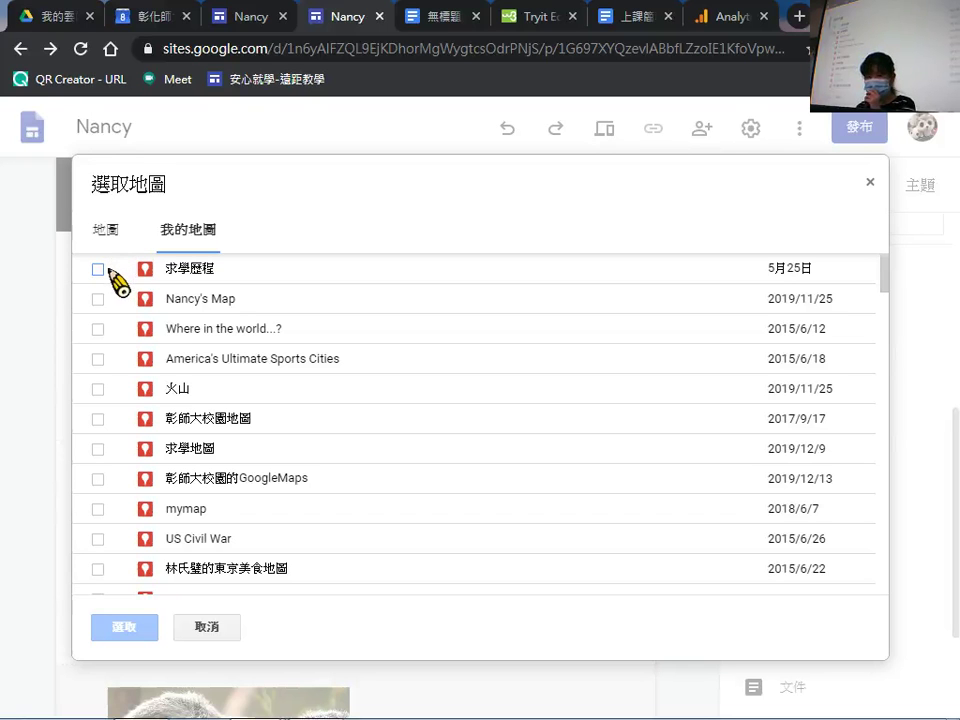
click(869, 183)
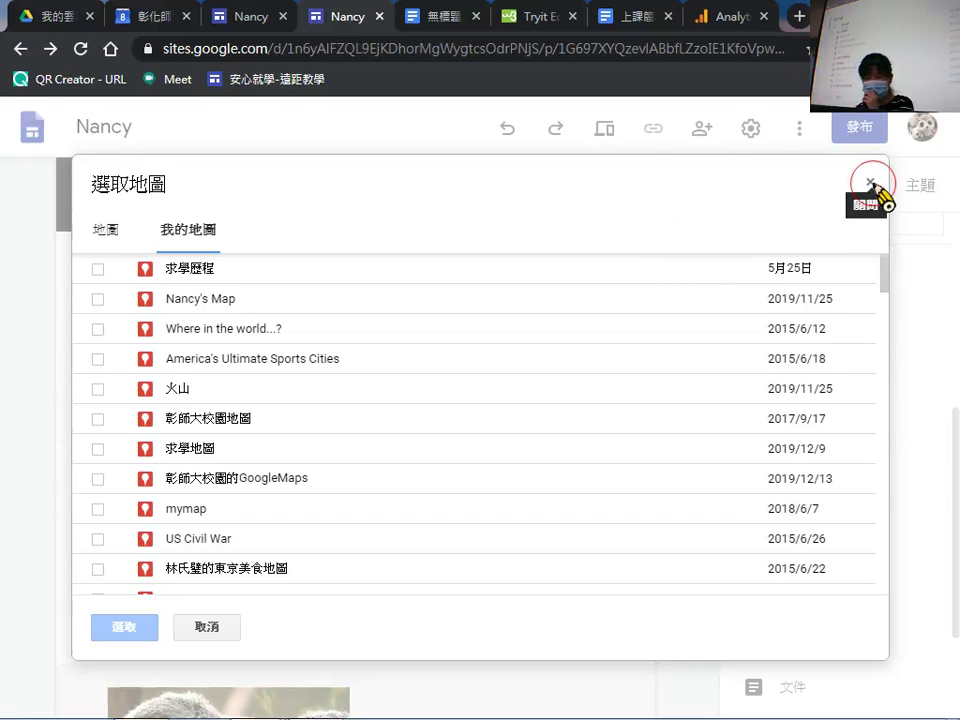
Review the remaining insertable elements from 文件 to 圖表, and return to the 雲端硬碟 insert option.
scroll(818, 512, down, 2)
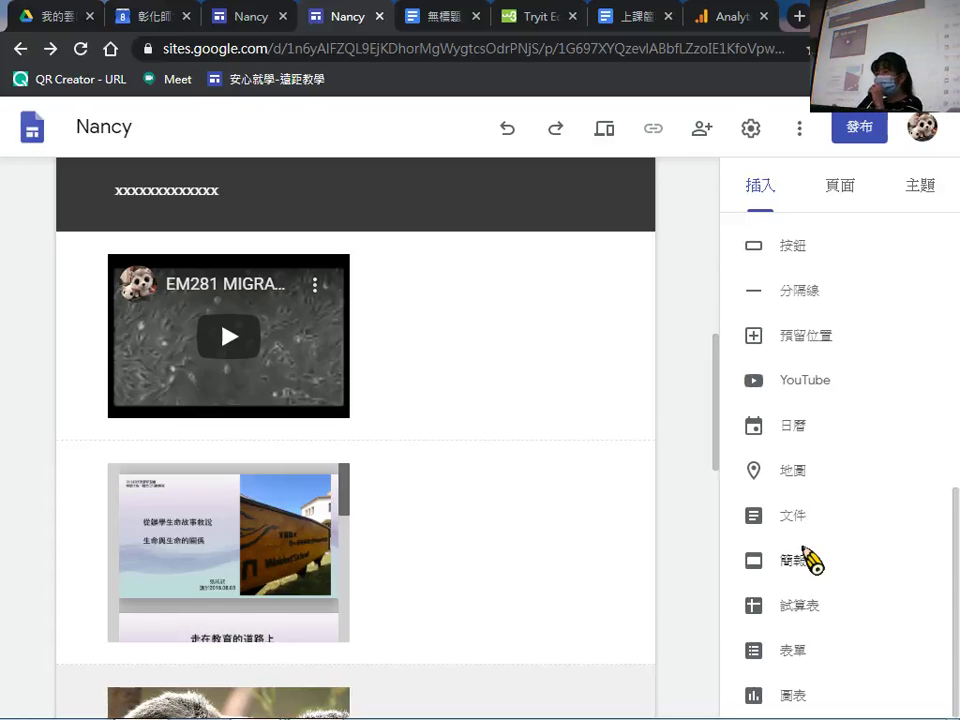
scroll(850, 480, up, 5)
scroll(856, 420, up, 1)
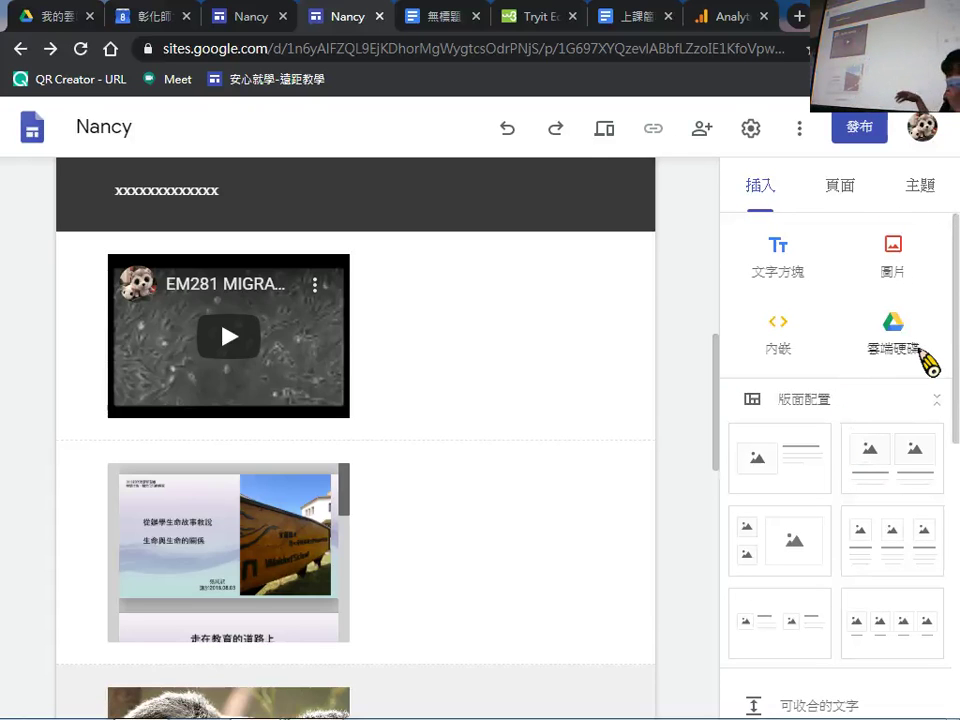
scroll(952, 376, down, 10)
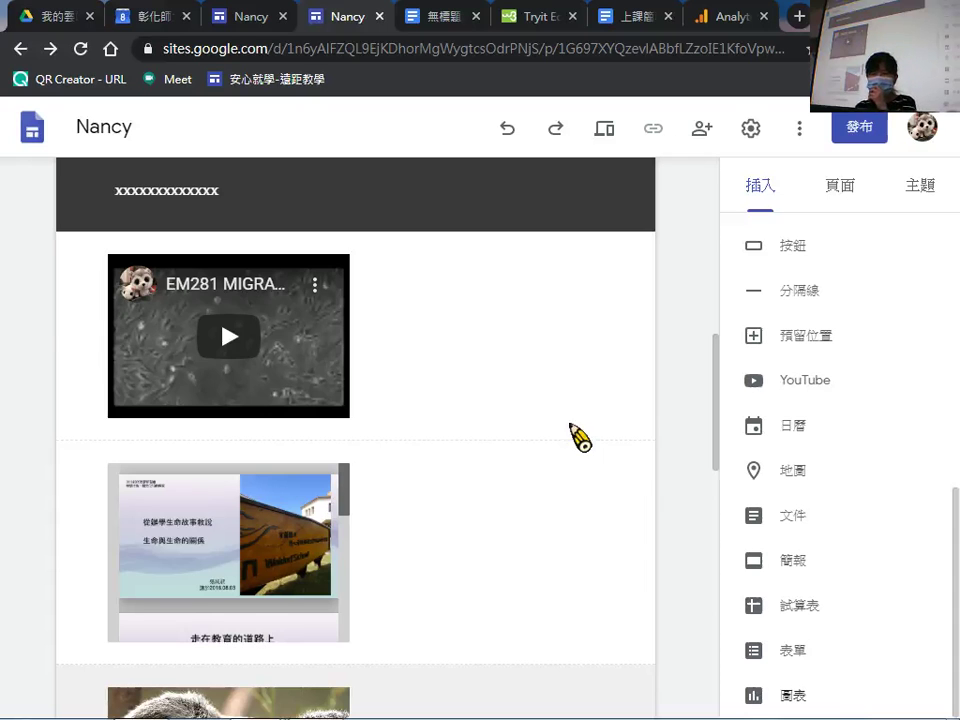
click(50, 14)
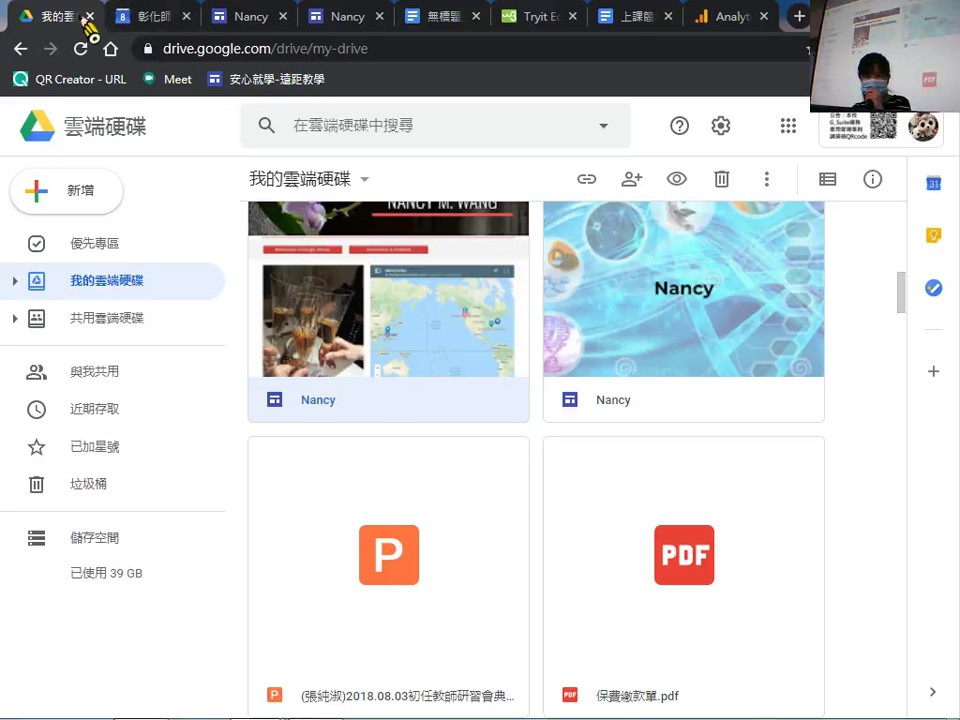
click(245, 17)
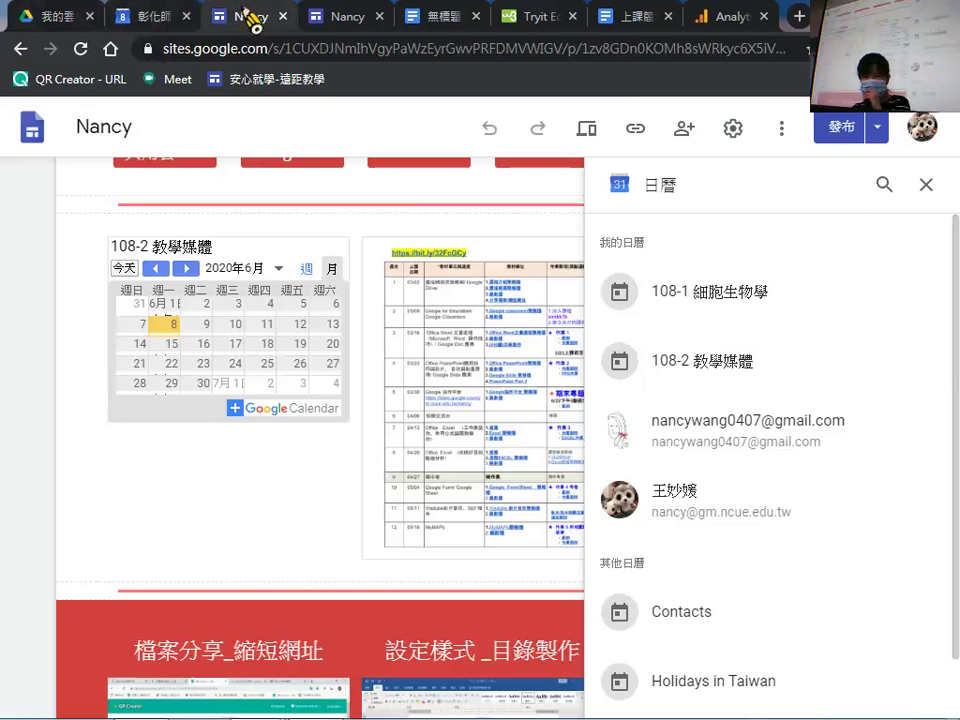
click(171, 16)
click(255, 20)
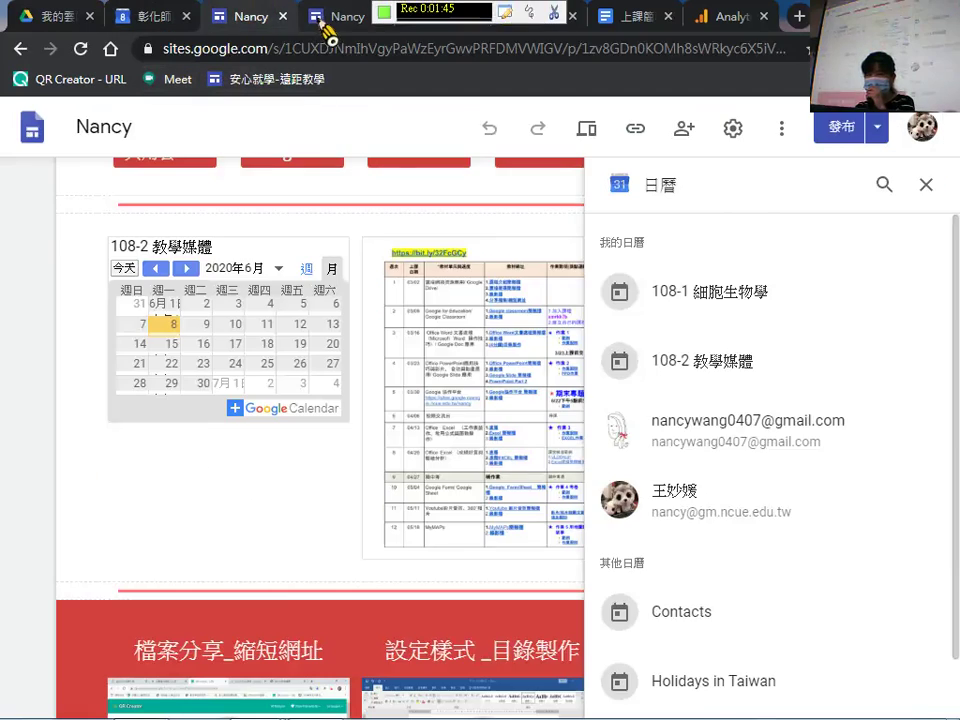
click(345, 20)
scroll(620, 420, up, 10)
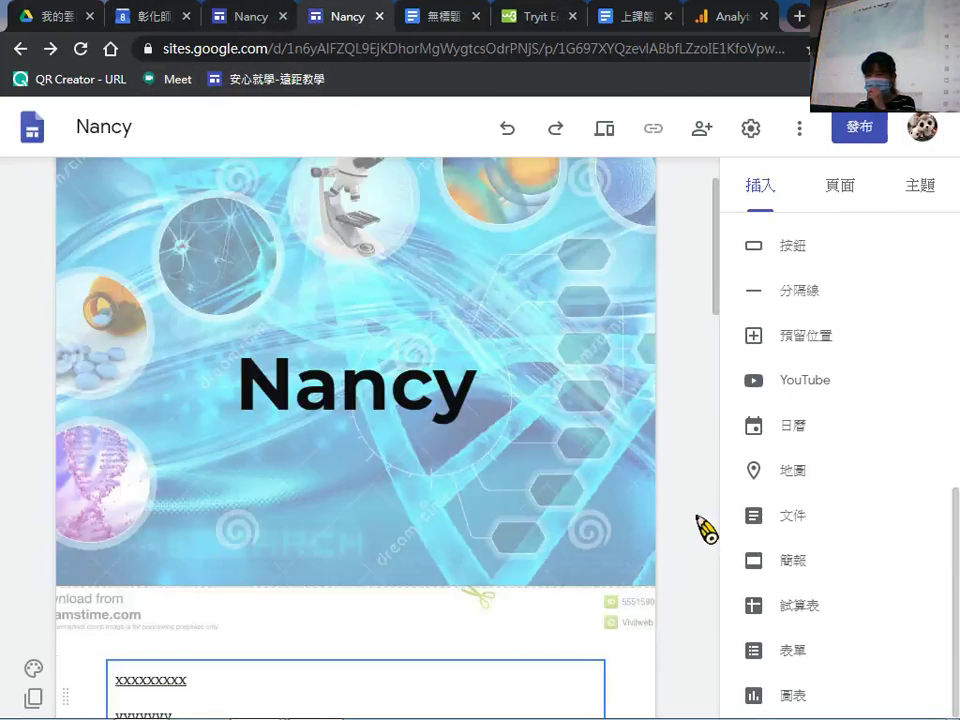
scroll(757, 500, up, 1)
scroll(757, 500, up, 1)
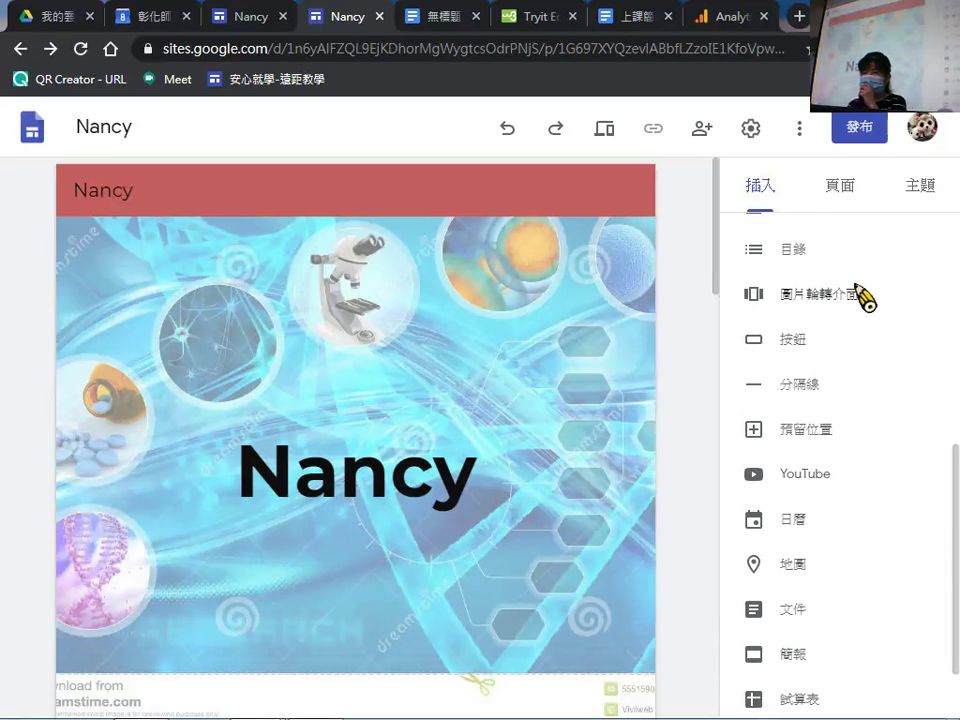
Show the site's page list and add a subpage named 1-1 under the home page 首頁.
click(850, 206)
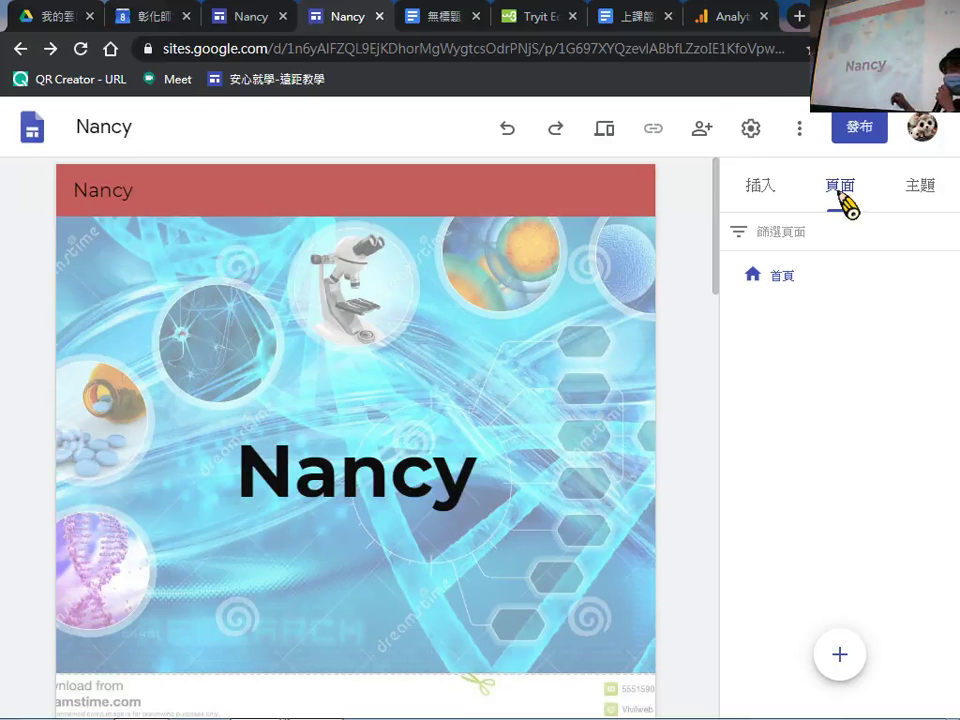
click(791, 276)
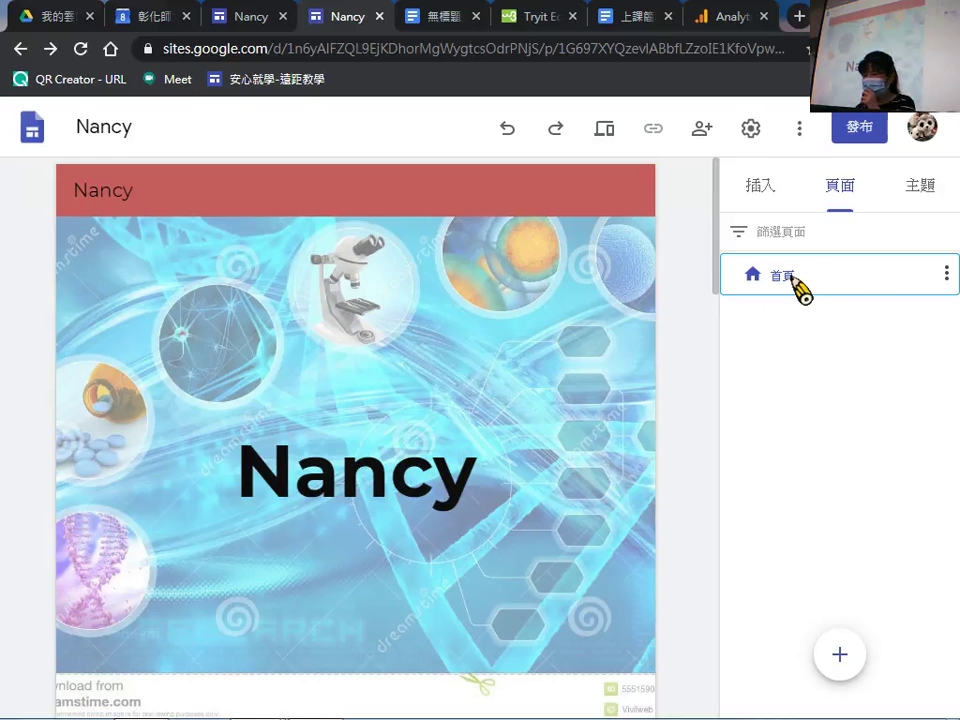
click(947, 275)
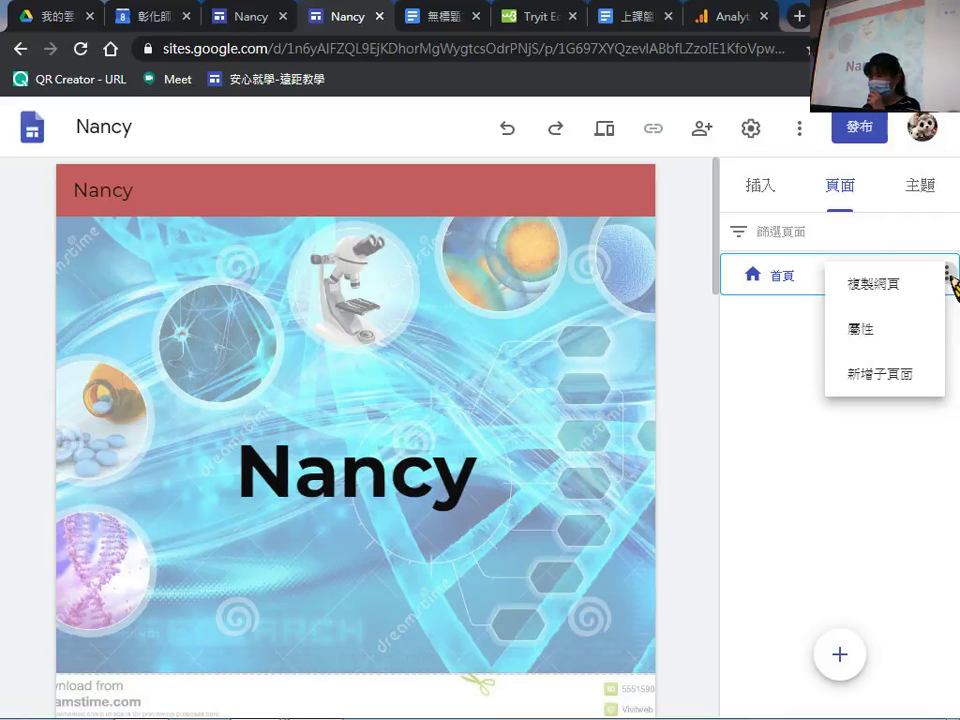
click(909, 379)
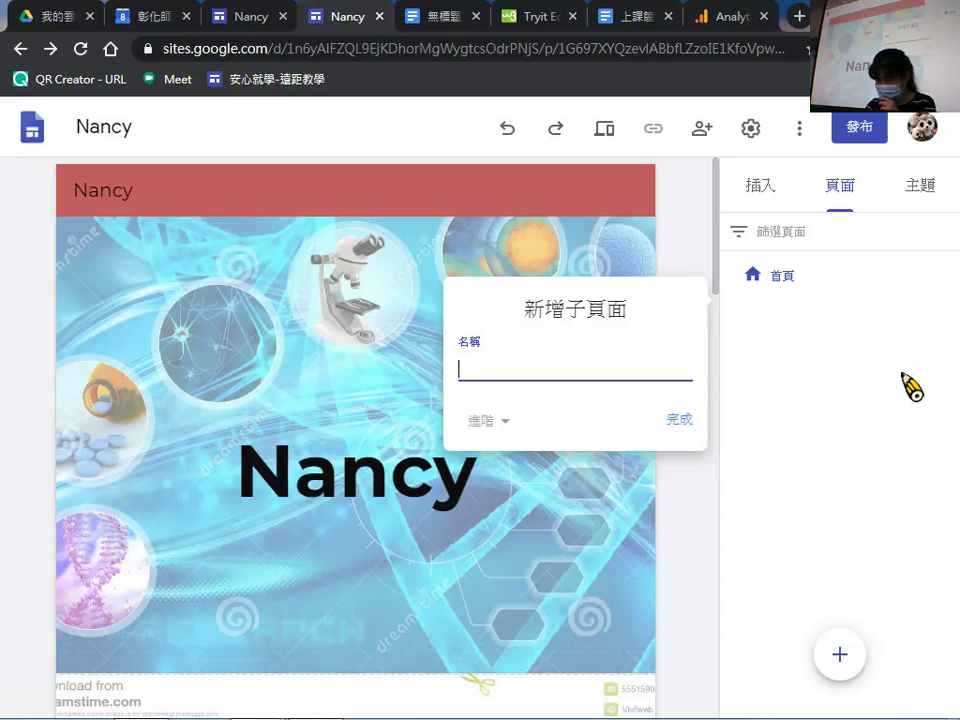
text(1-1)
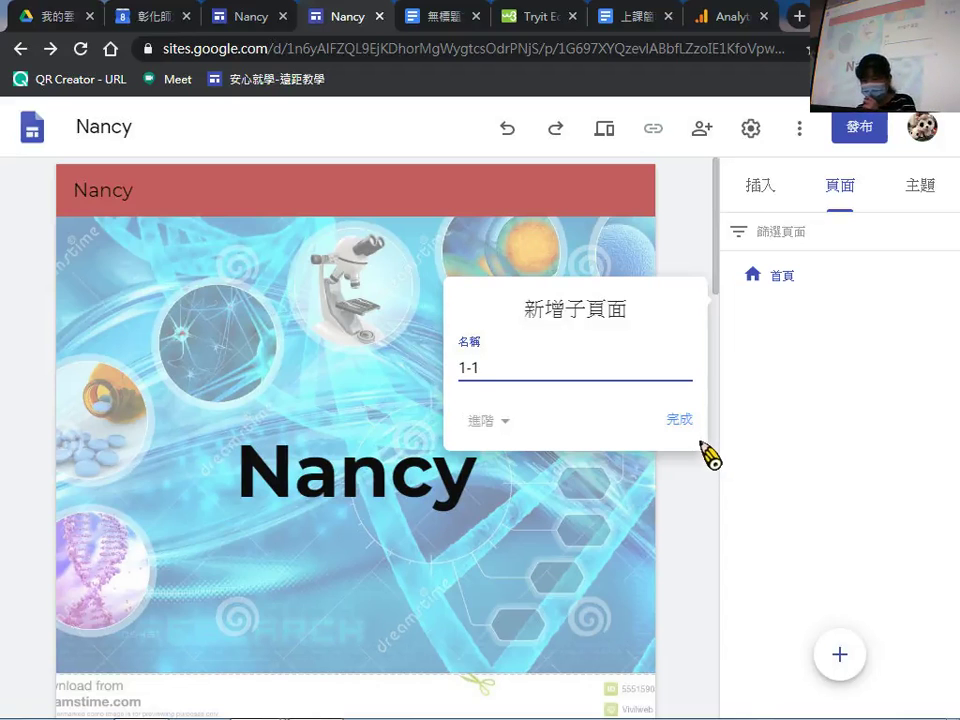
click(678, 420)
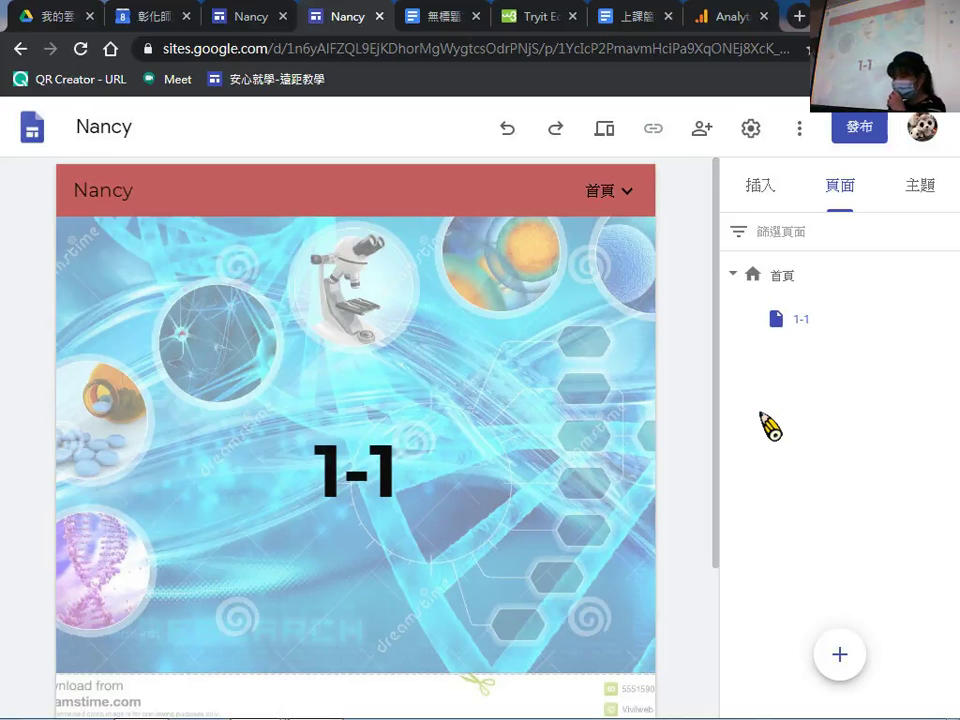
Add a second subpage named 1-2 under the home page 首頁.
click(945, 274)
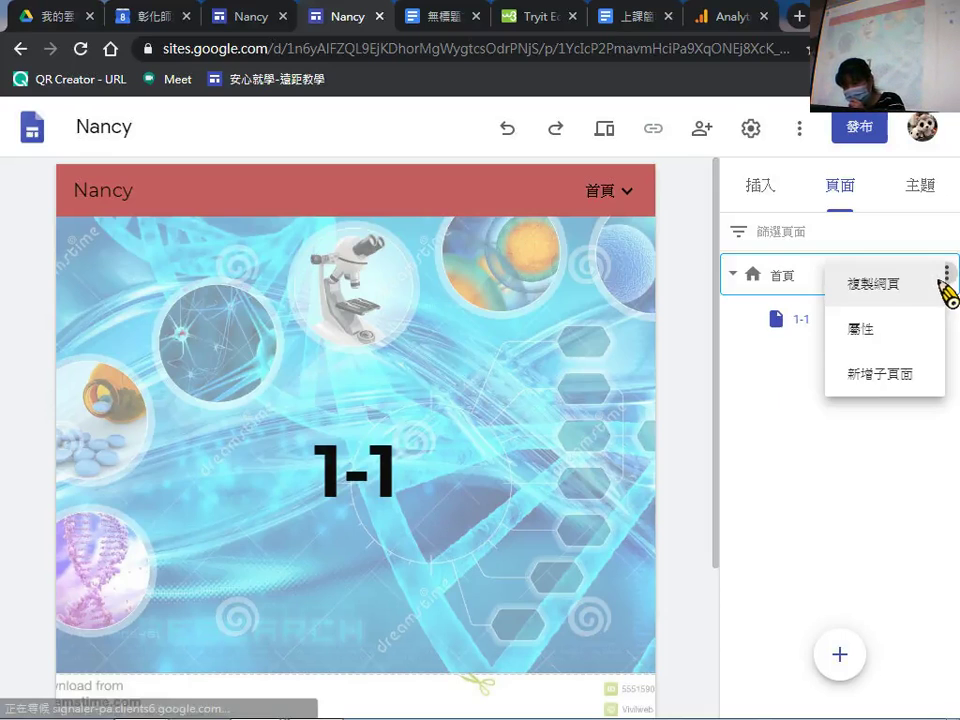
click(884, 372)
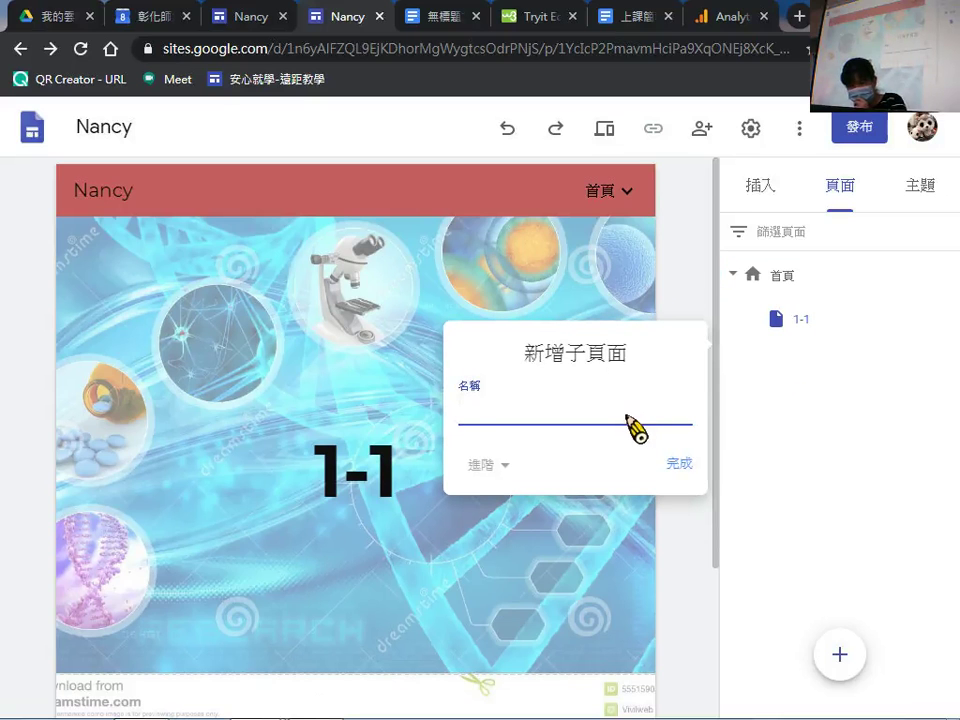
text(1-2)
key(Return)
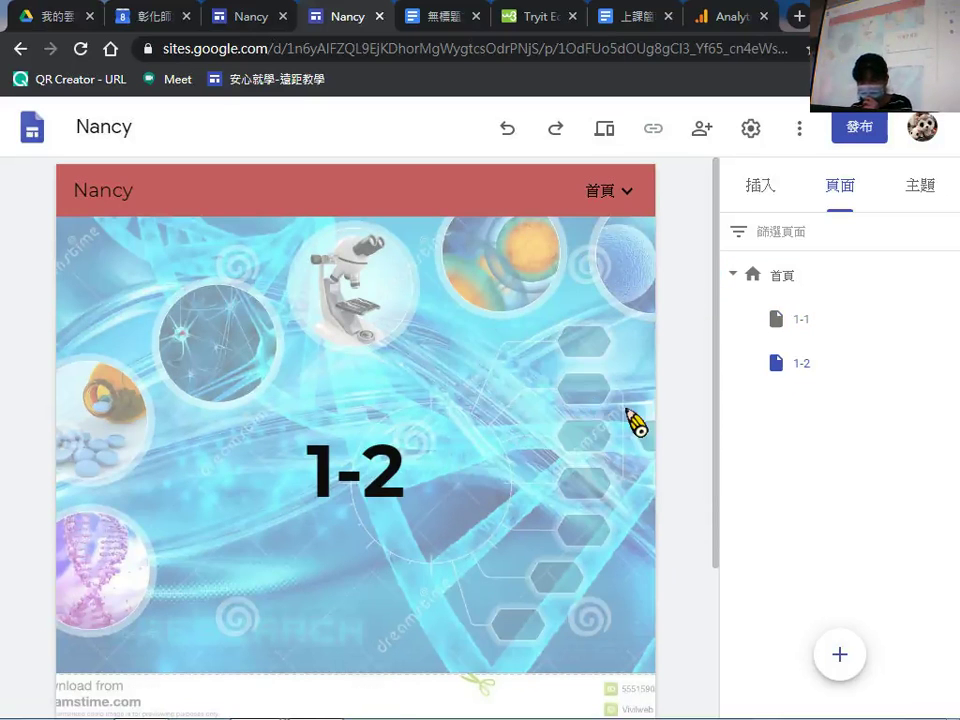
click(845, 487)
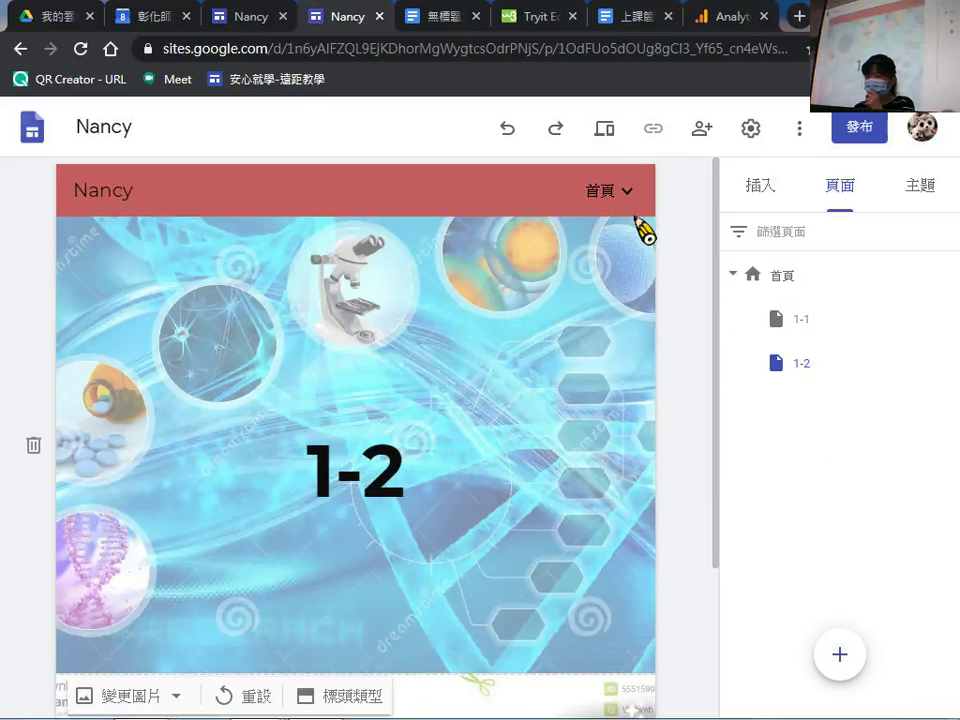
Check the site's navigation menu by visiting subpages 1-1 and 1-2, and return to the home page 首頁.
mouse_move(633, 215)
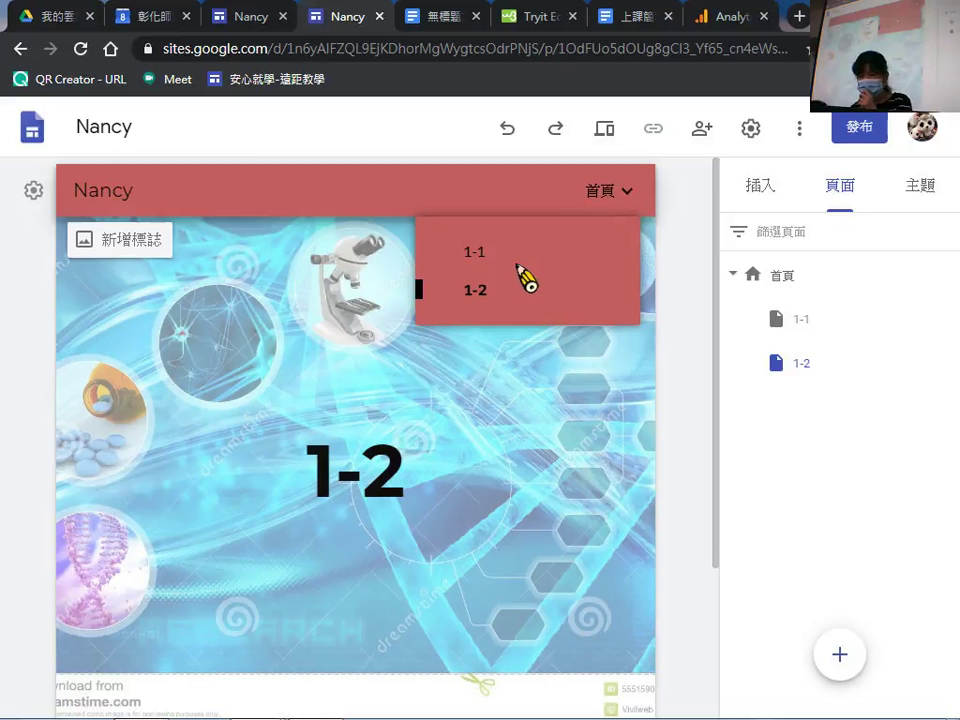
click(486, 268)
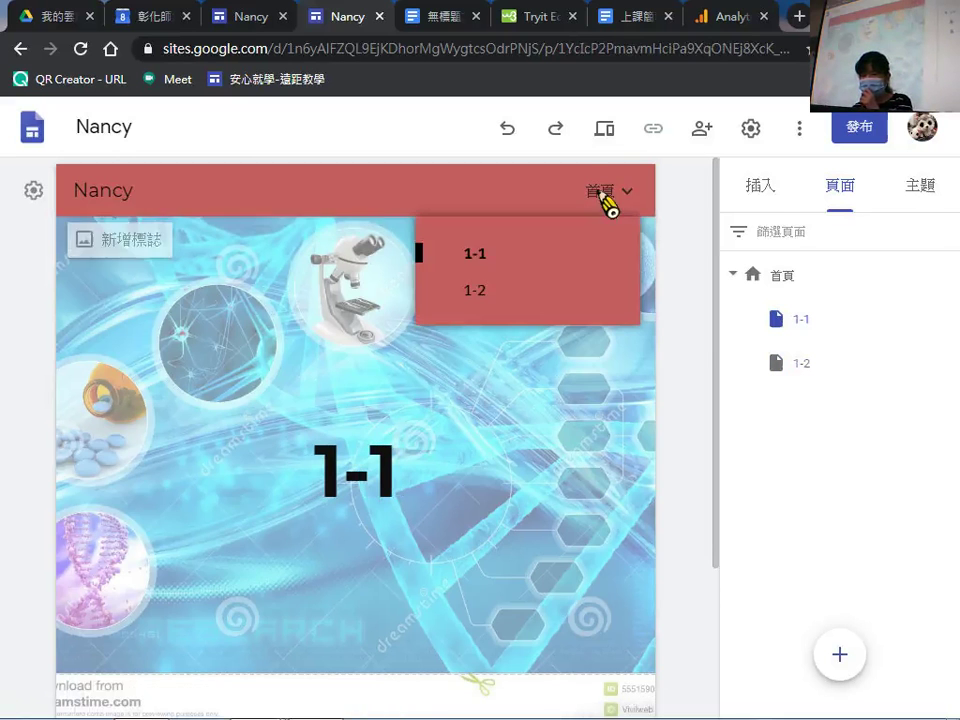
click(533, 291)
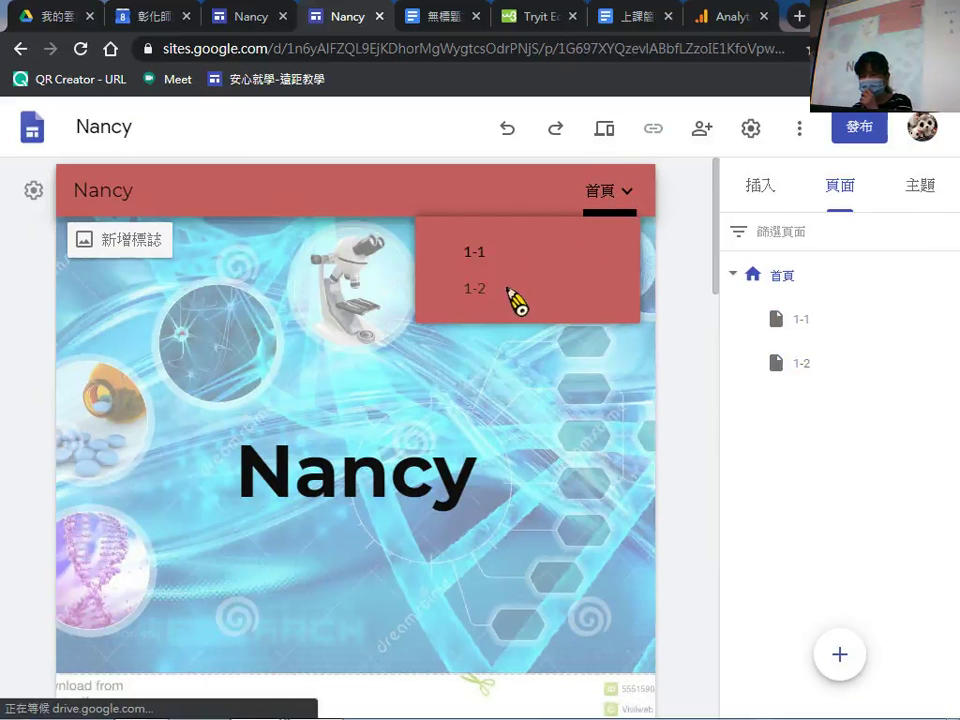
click(478, 293)
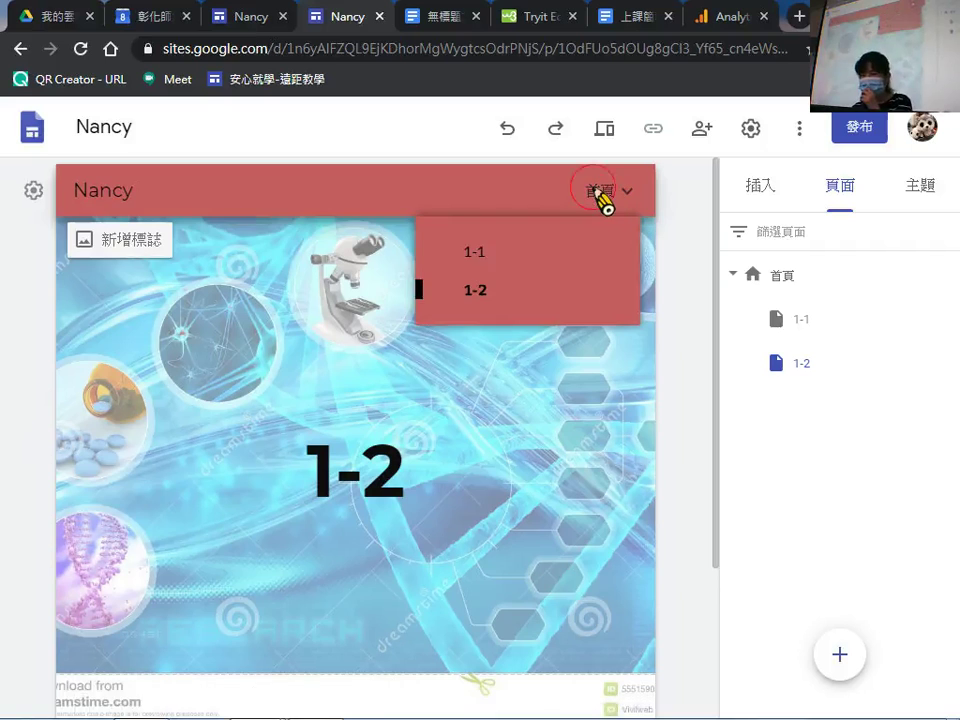
click(592, 195)
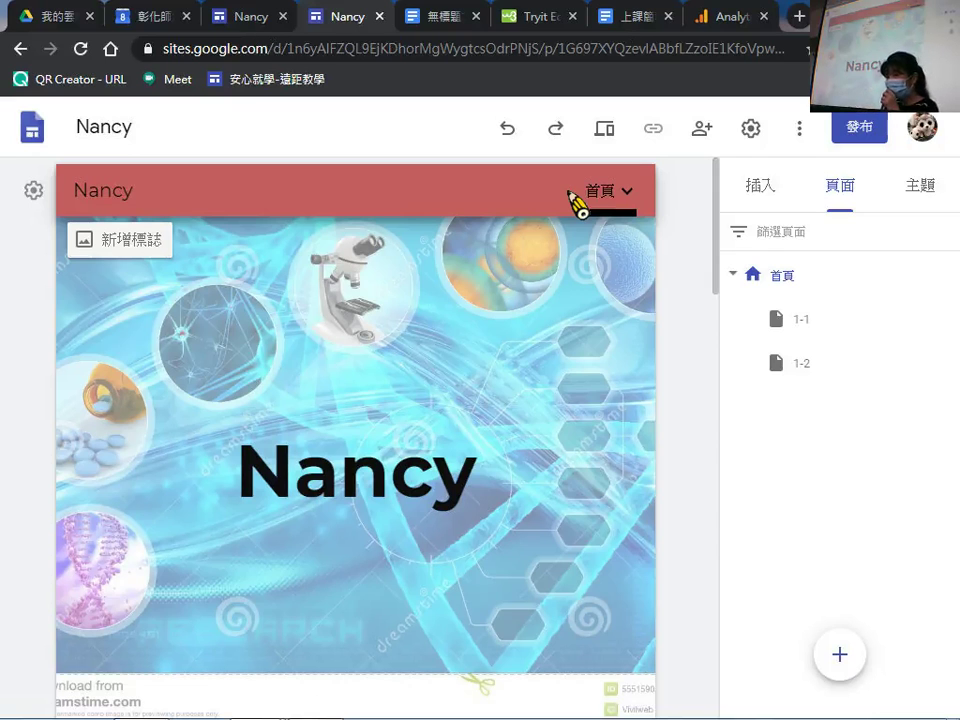
Add a new top-level page named A alongside the home page and check its entry in the site navigation.
mouse_move(845, 686)
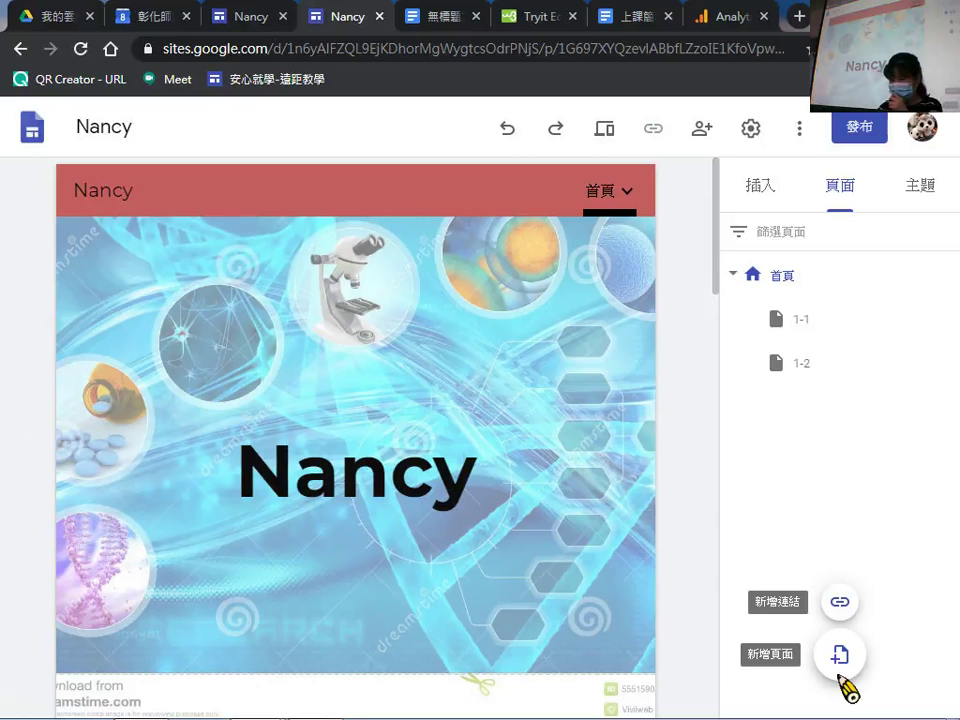
click(839, 664)
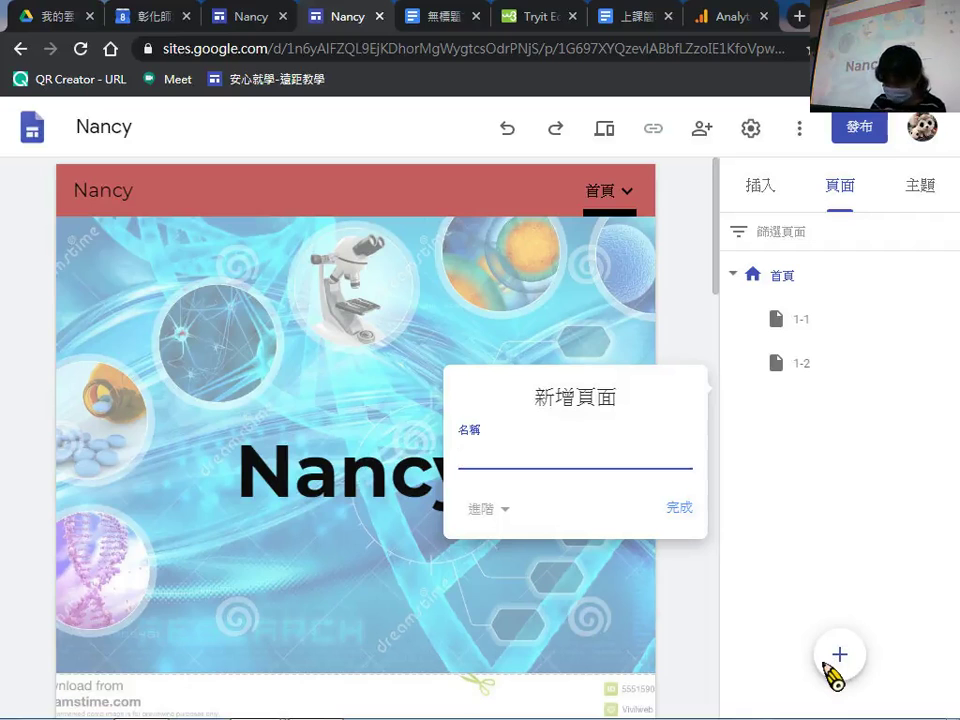
text(A)
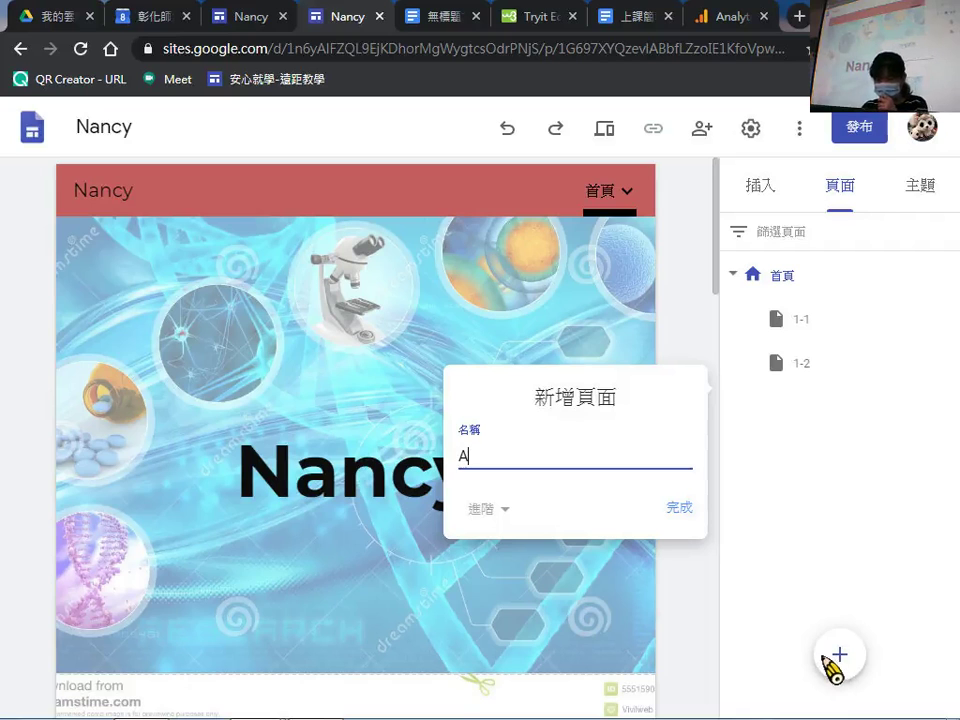
click(679, 512)
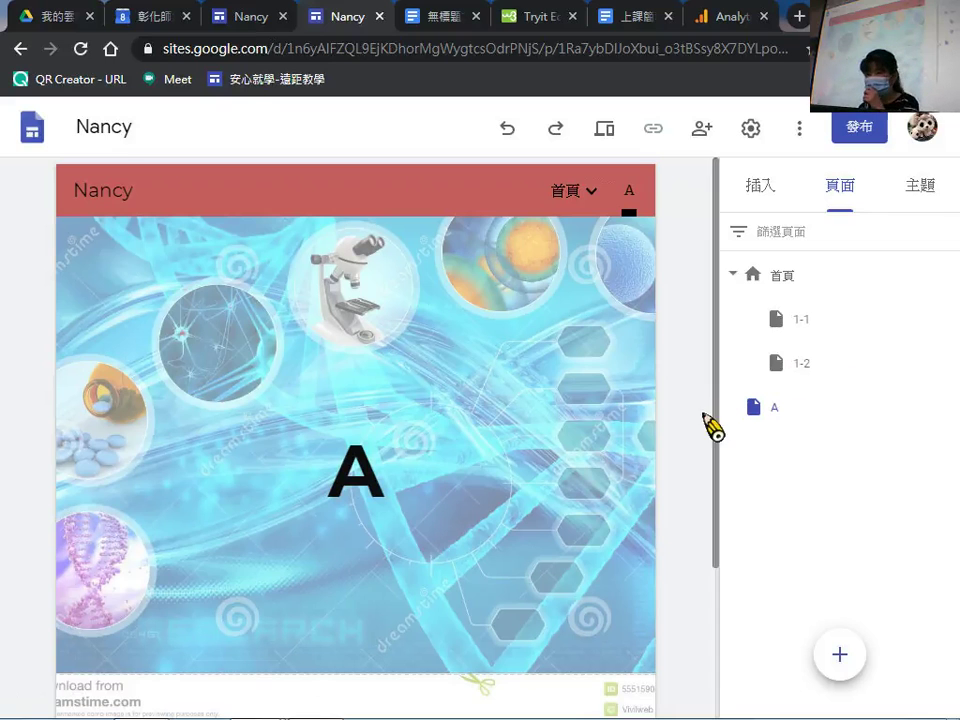
mouse_move(618, 256)
mouse_move(548, 200)
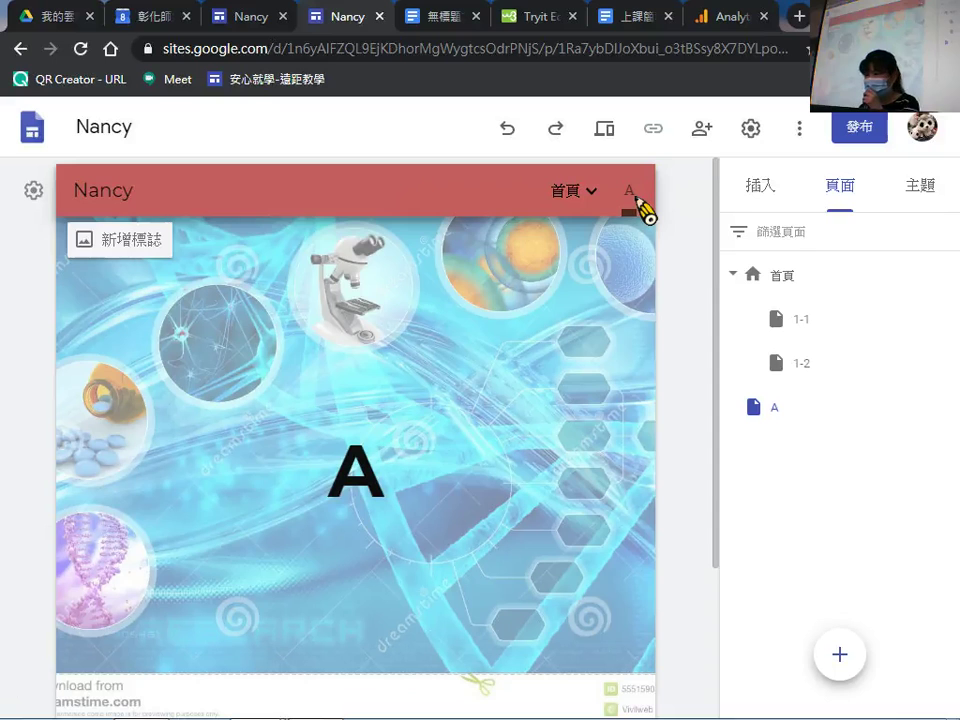
Add a subpage named A-1 under page A.
click(947, 408)
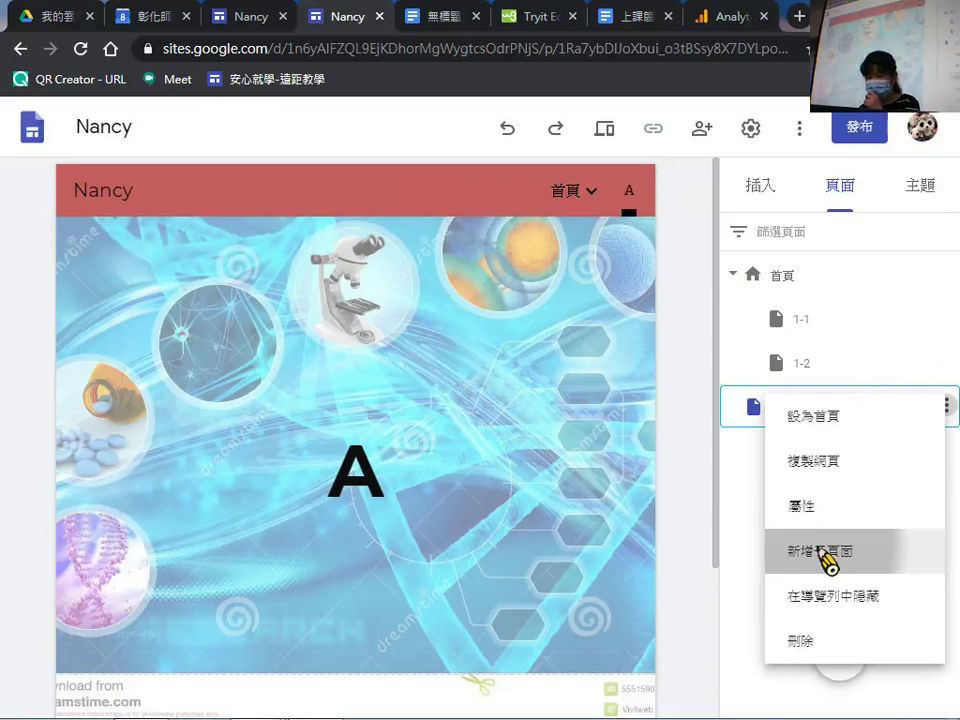
click(826, 555)
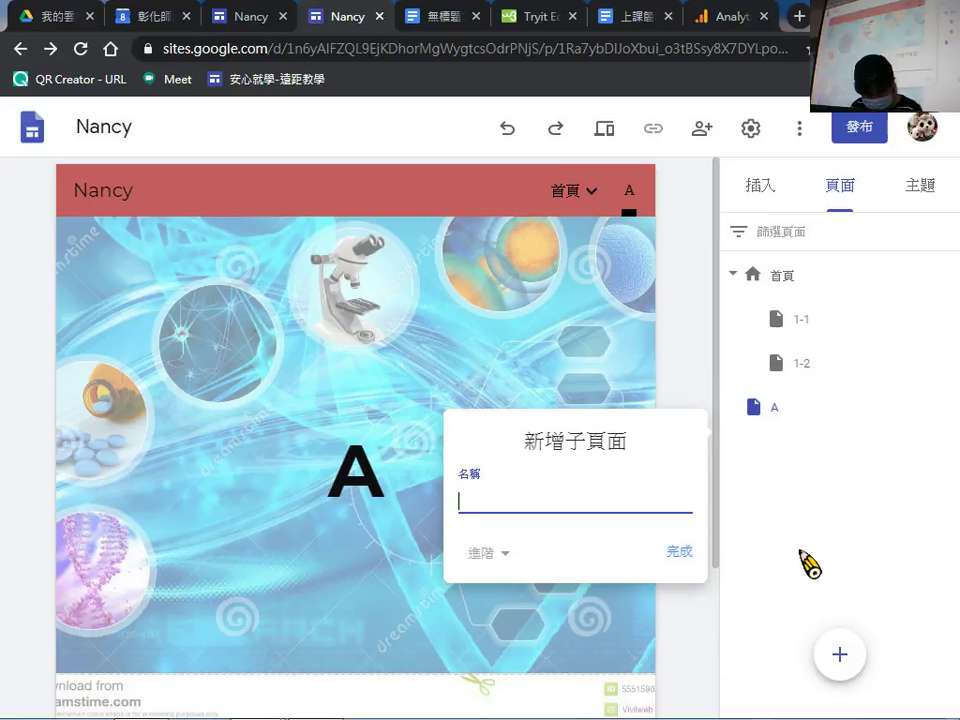
text(A-1)
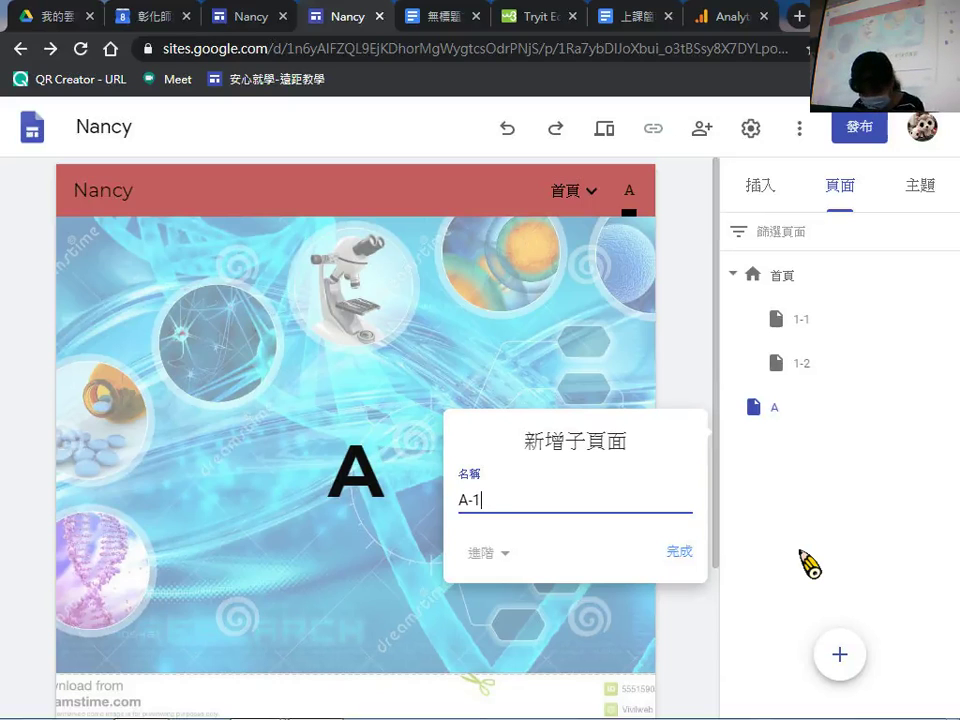
click(688, 562)
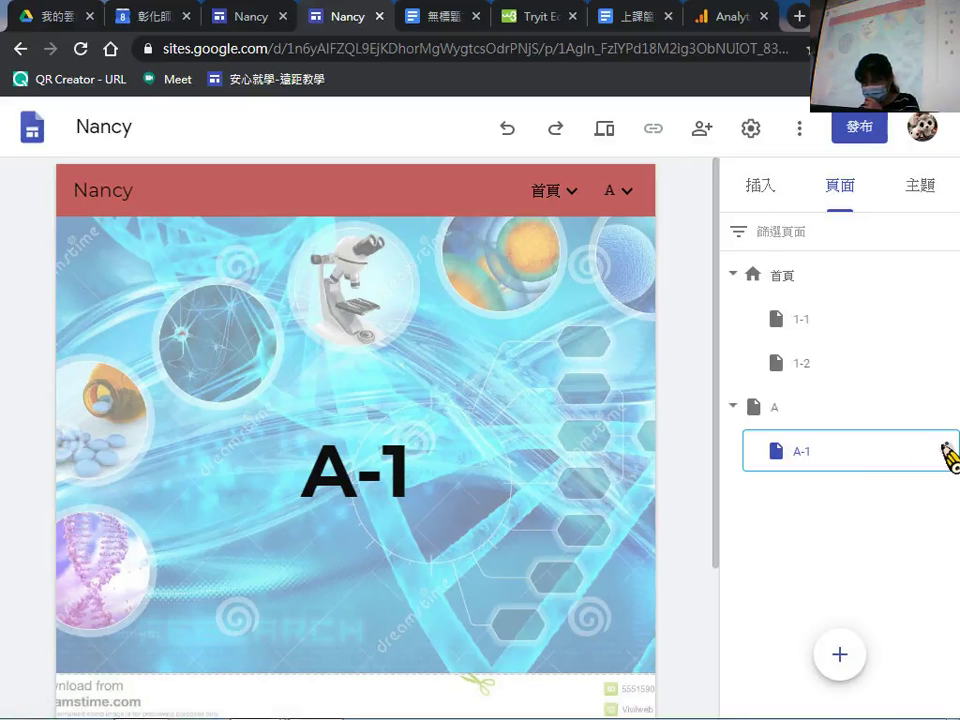
Add another subpage named A-2 under page A, at the same level as A-1.
click(946, 451)
click(947, 407)
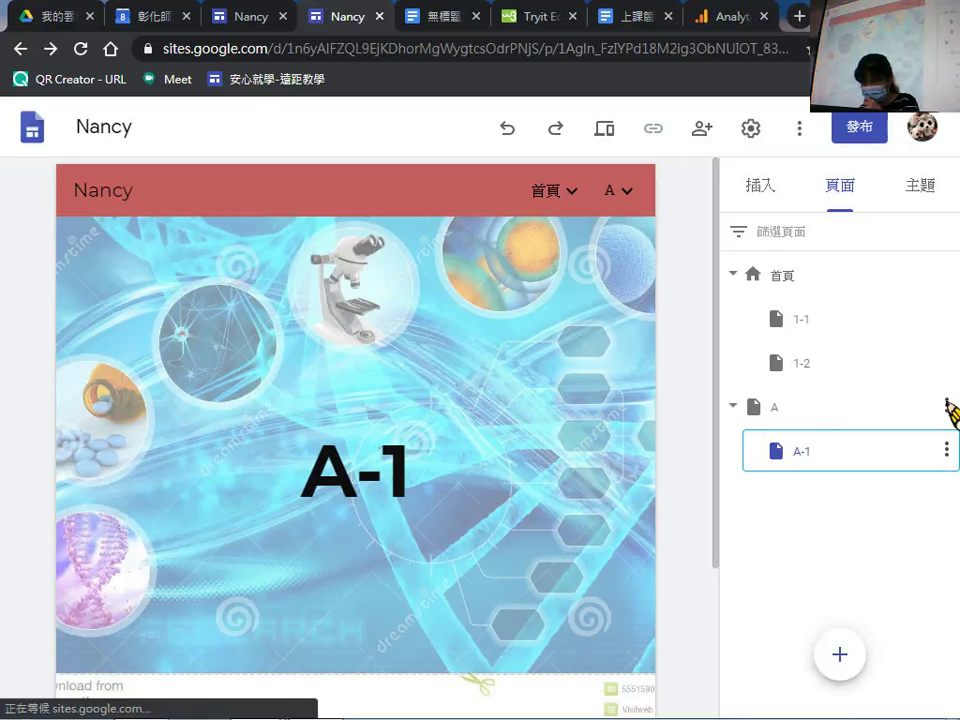
click(946, 407)
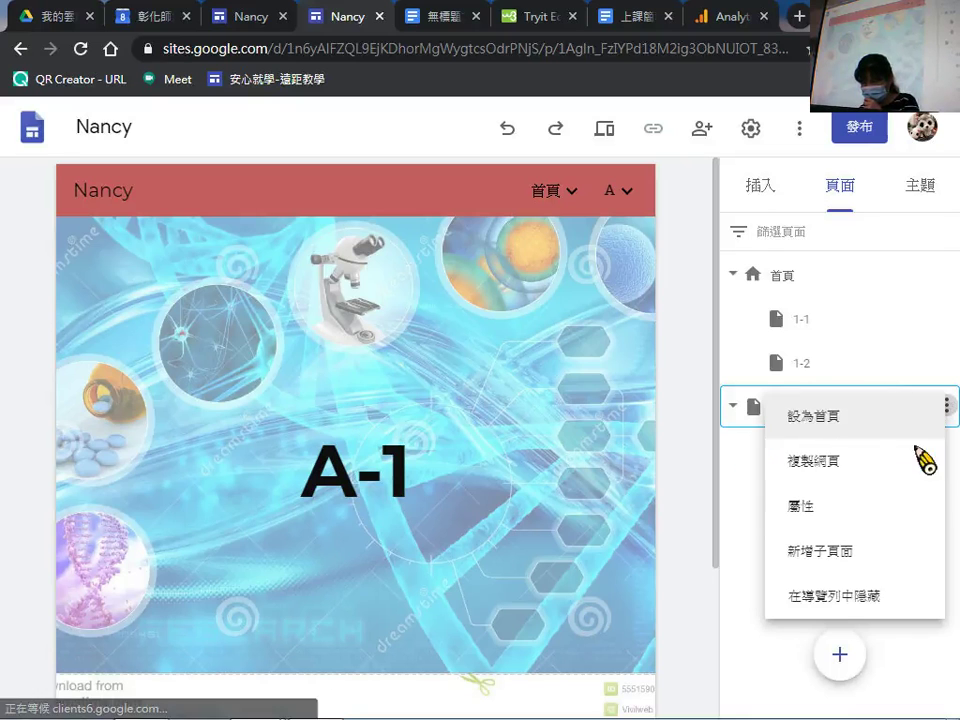
click(845, 568)
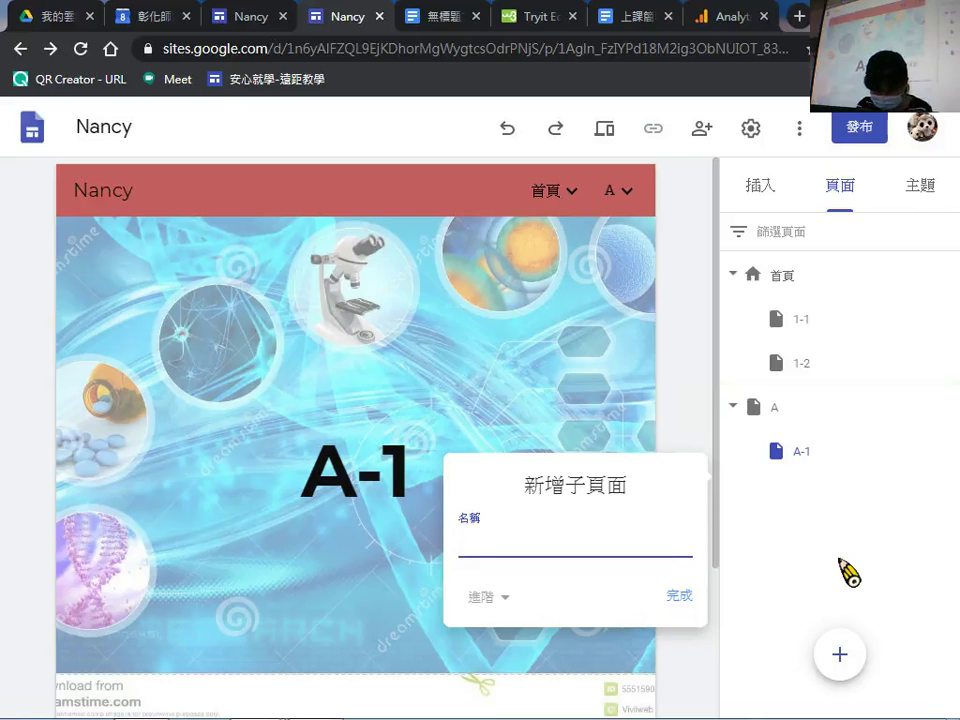
text(A-2)
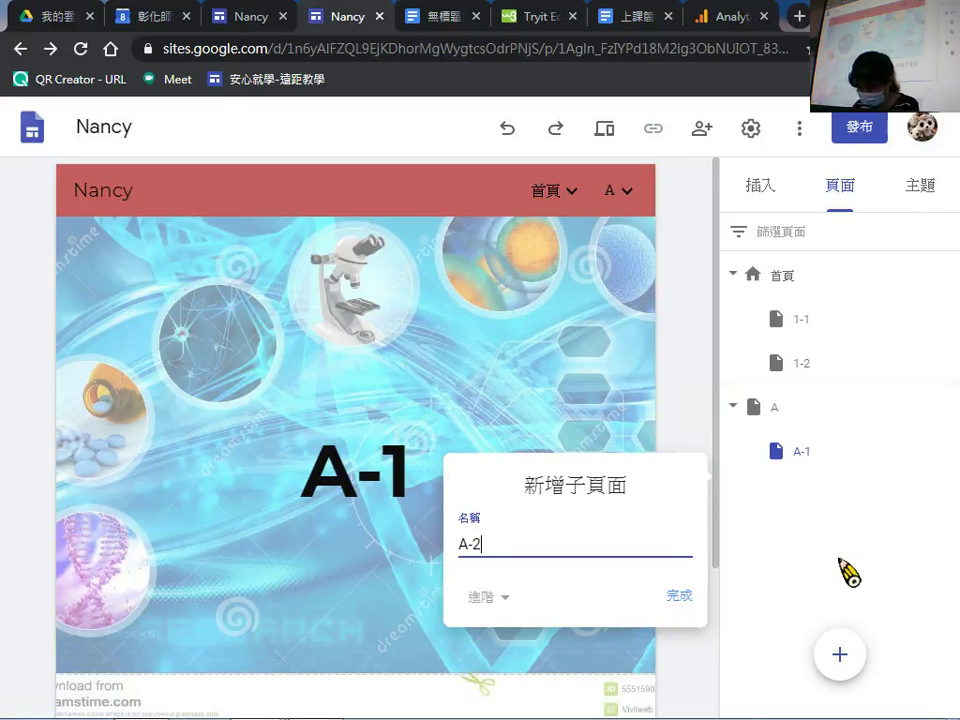
click(682, 595)
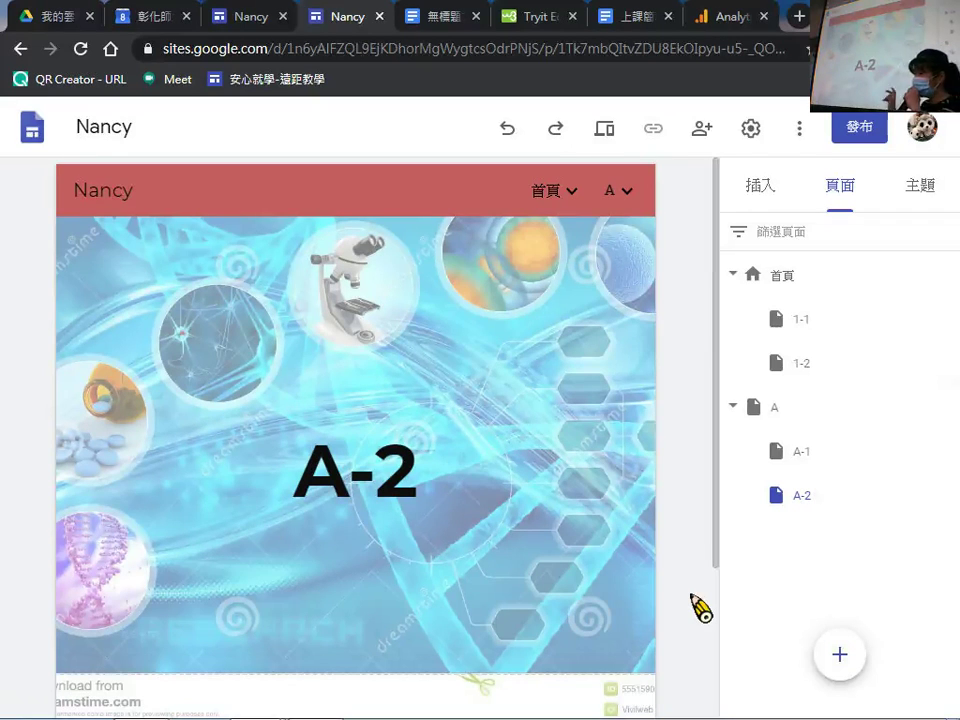
Add a subpage named 1-2-1 under page 1-2 and check its nested entry in the site navigation.
mouse_move(604, 355)
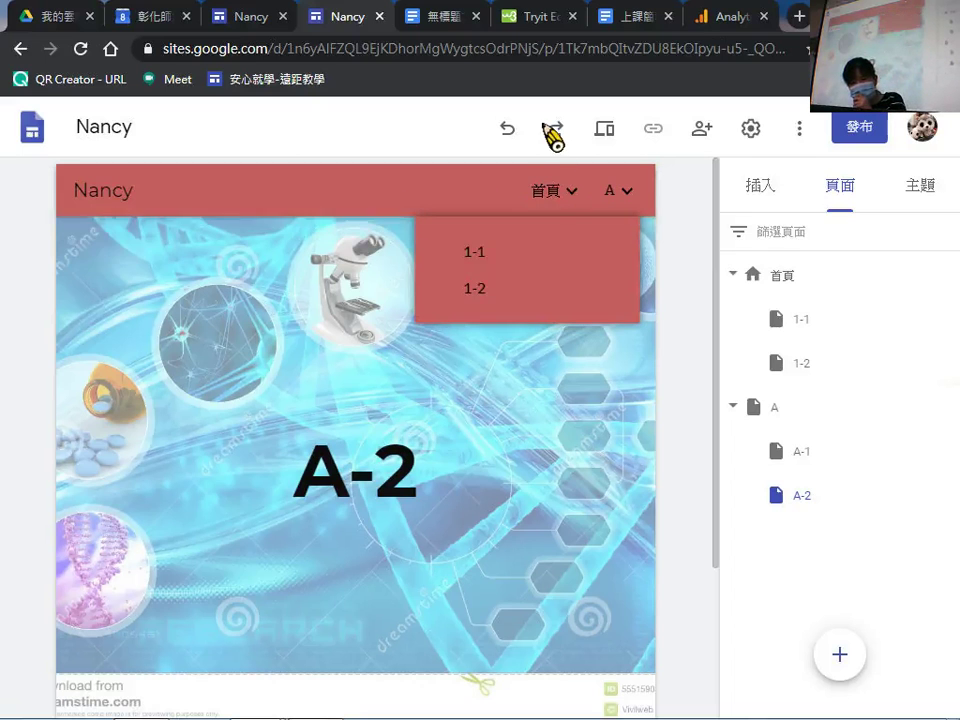
mouse_move(606, 200)
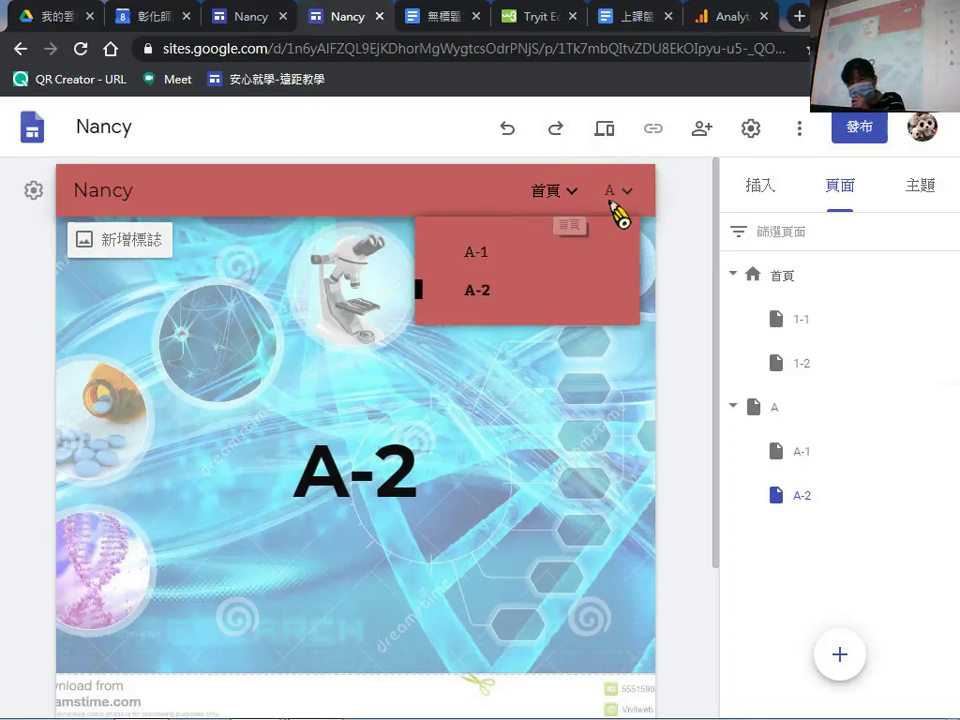
mouse_move(568, 200)
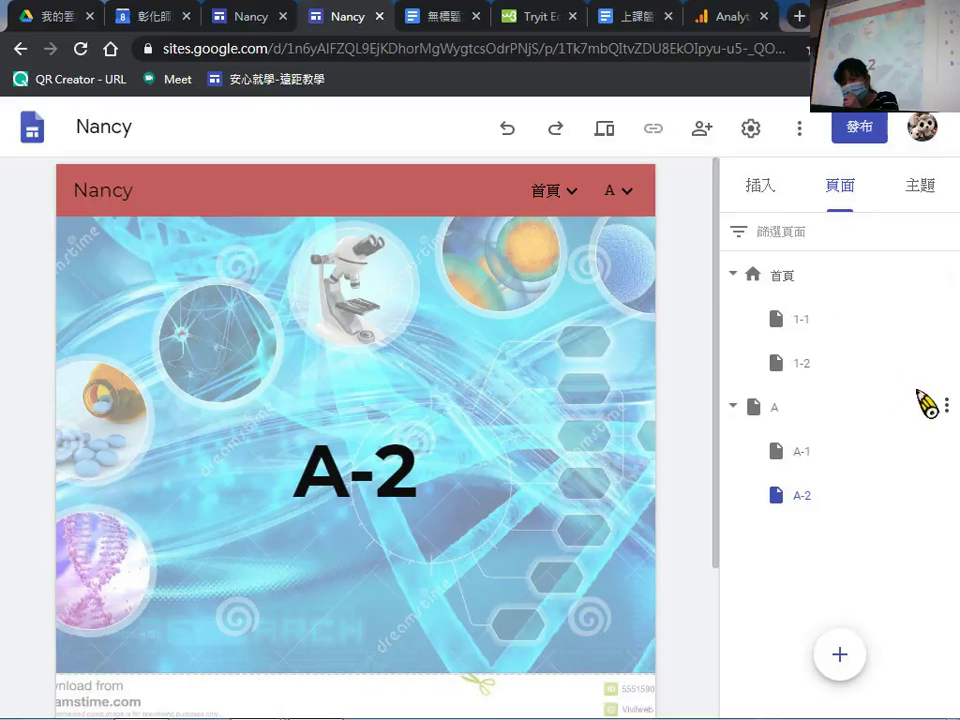
click(946, 362)
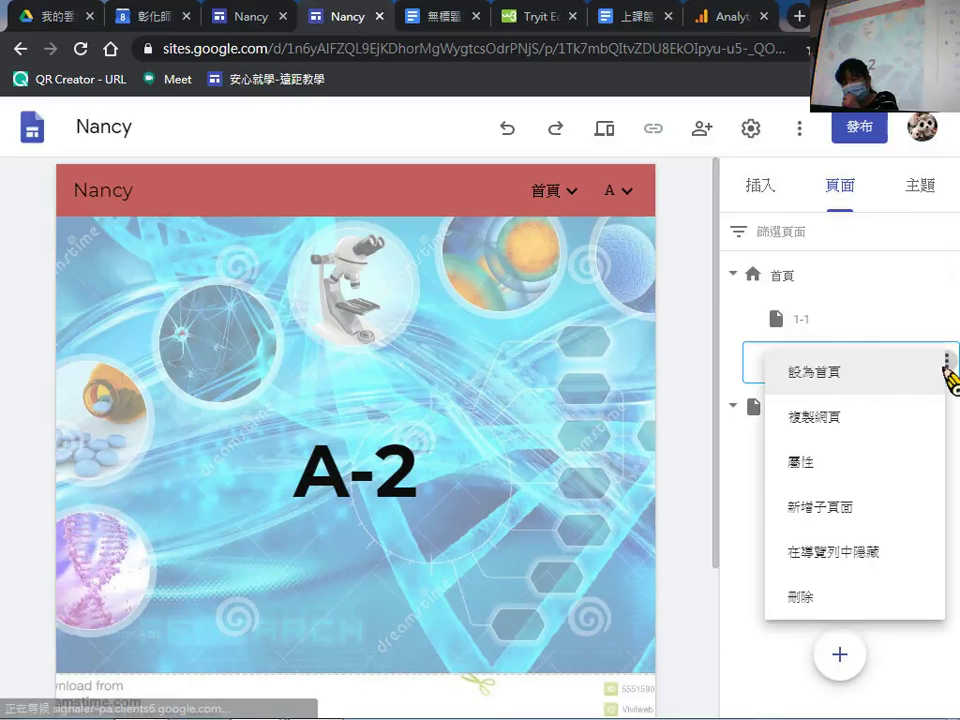
click(858, 513)
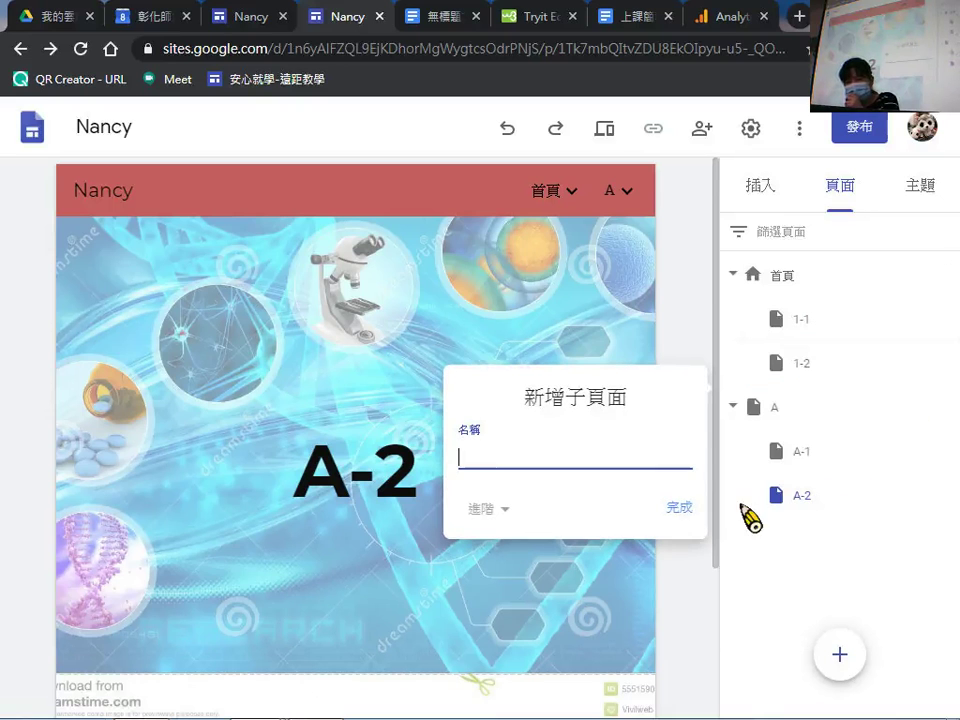
text(1-2-1)
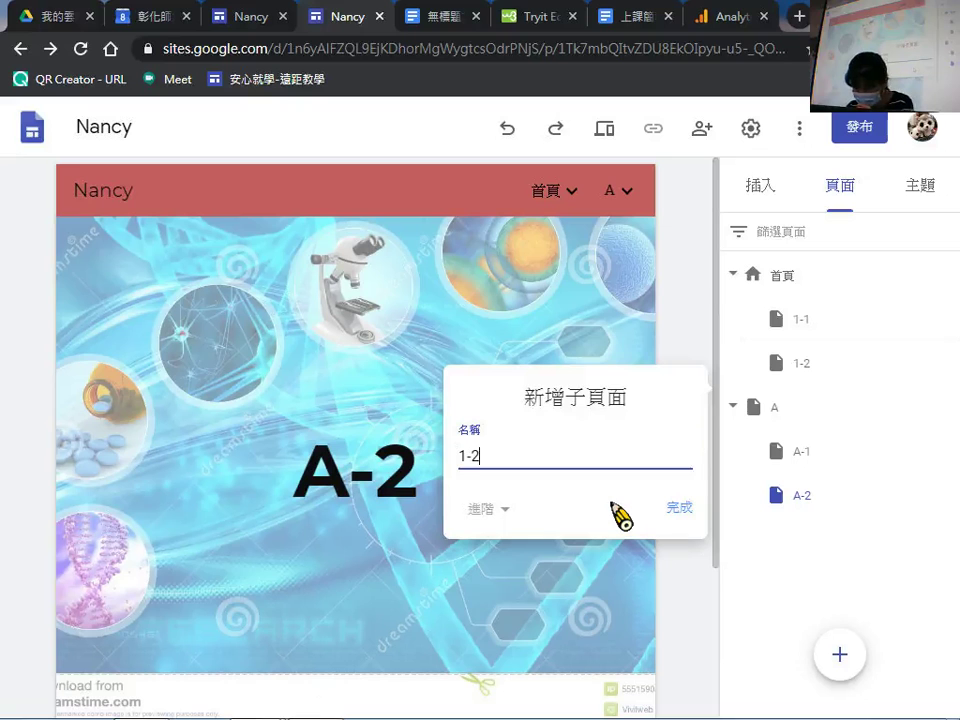
click(679, 508)
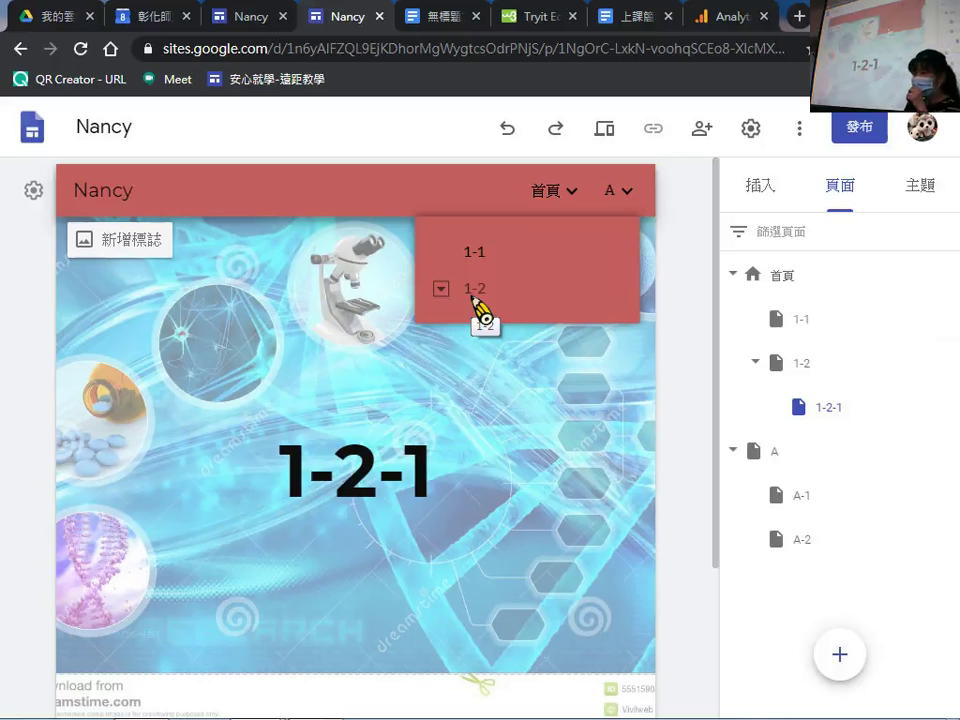
click(440, 290)
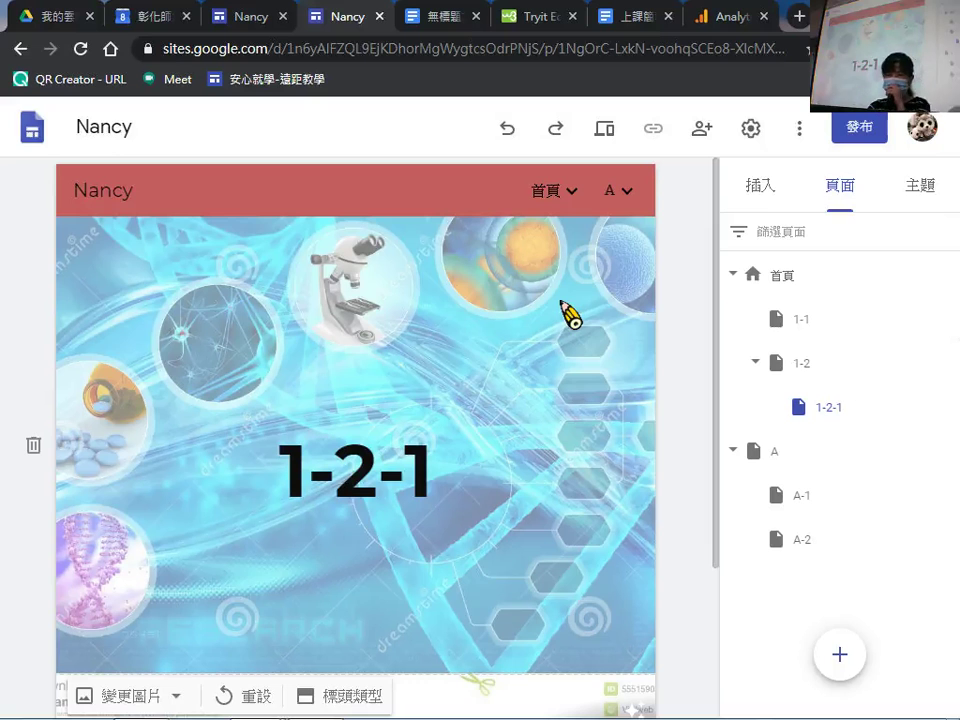
Switch to Google Drive and open 資訊素養 期末專題 說明.pdf from the 作業說明 folder of the shared drive 108-2 資訊素養.
click(78, 20)
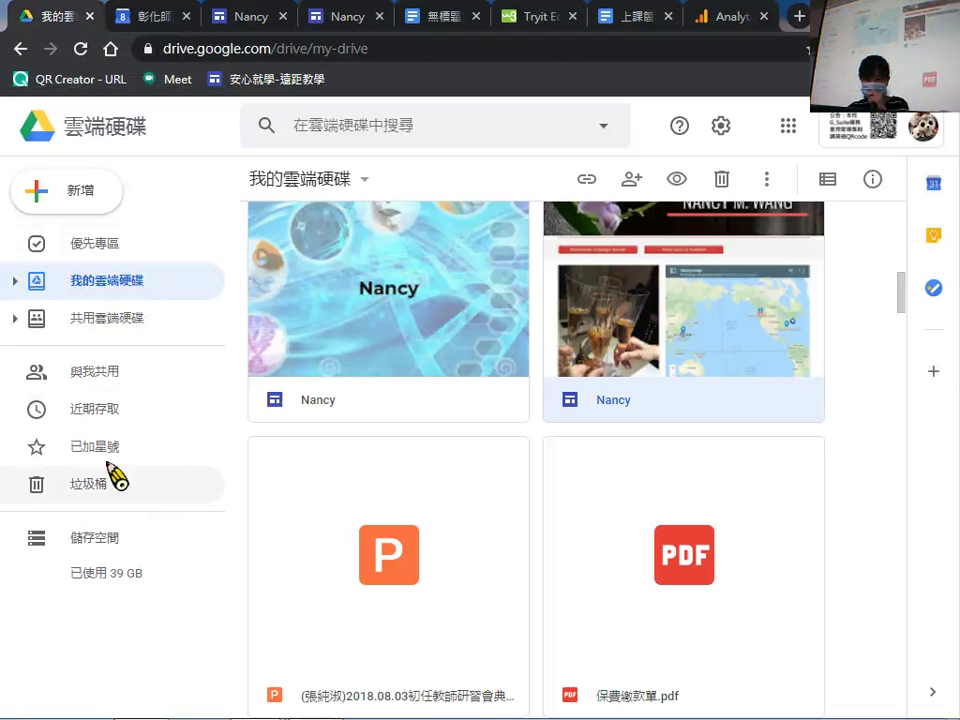
click(126, 320)
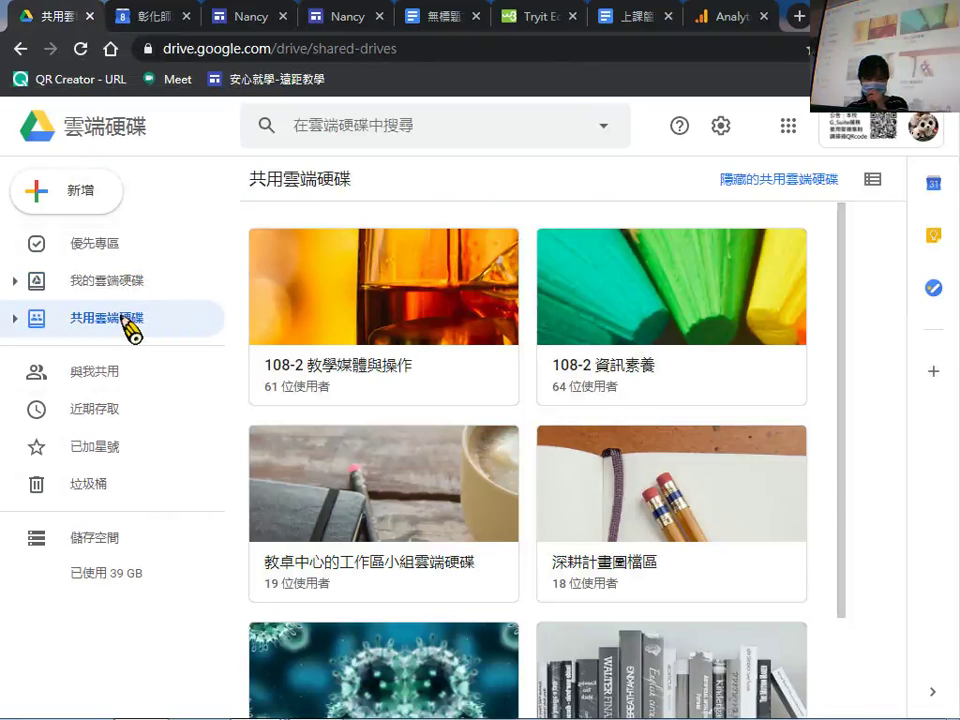
click(624, 380)
click(624, 380)
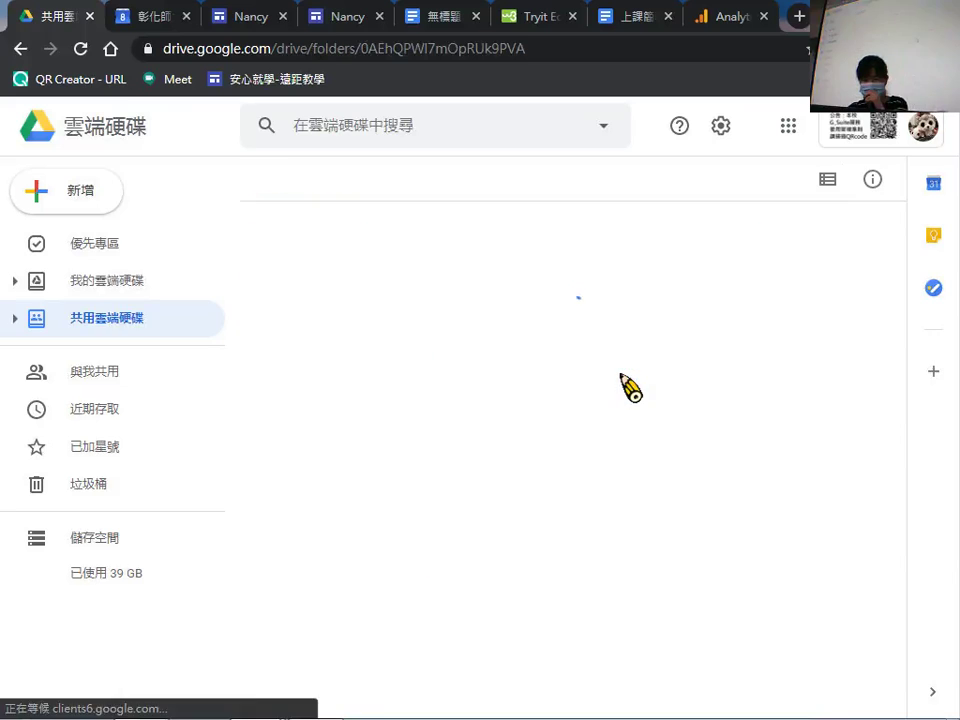
scroll(628, 386, down, 1)
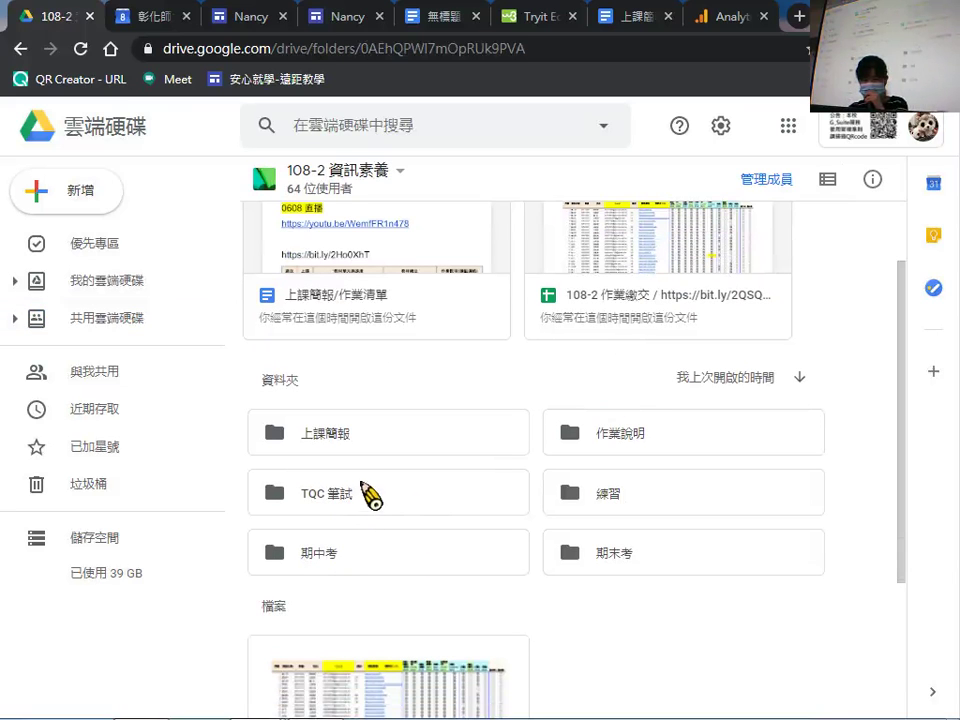
click(626, 490)
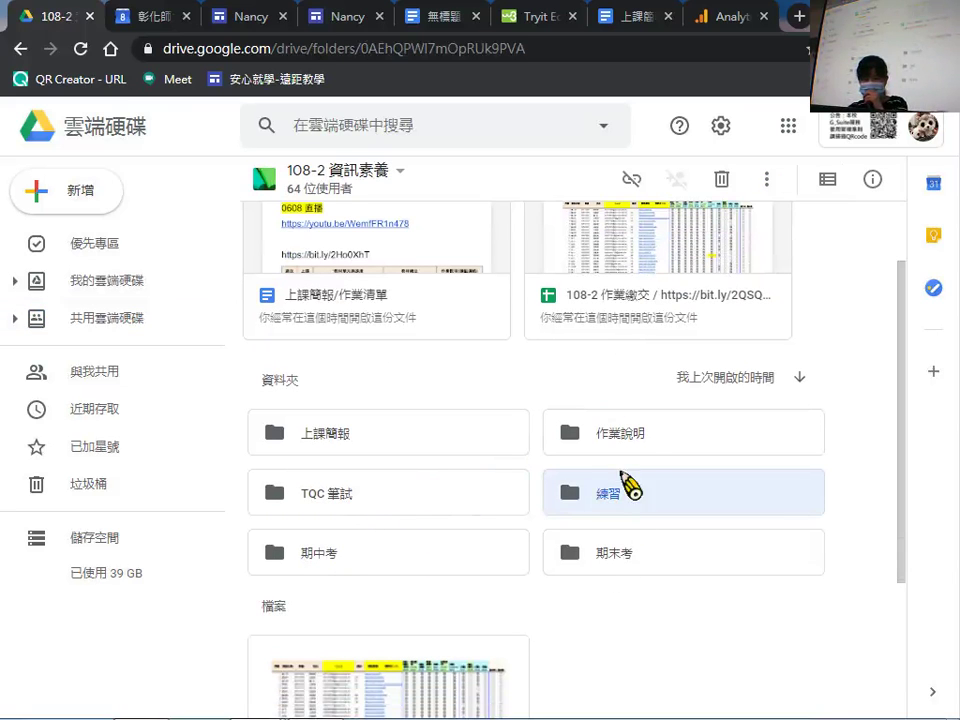
double_click(636, 437)
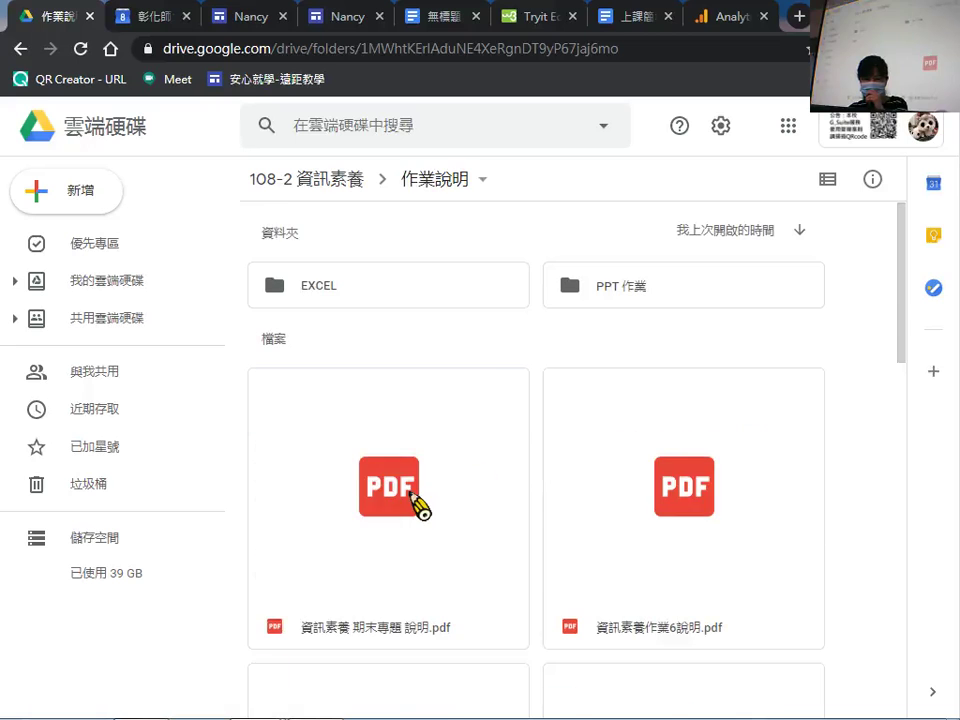
double_click(420, 506)
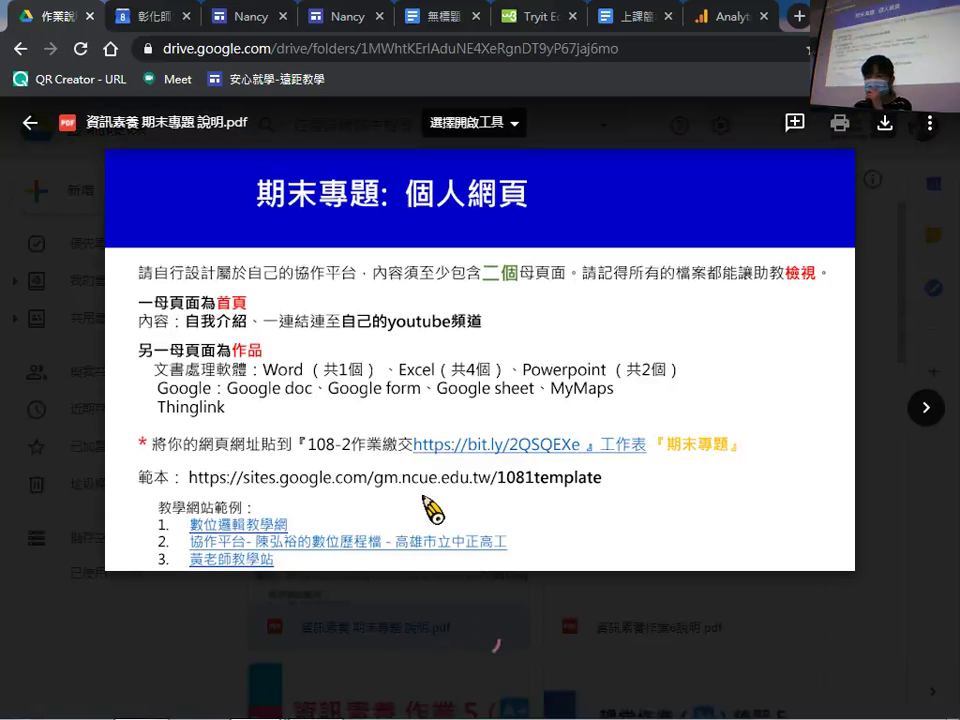
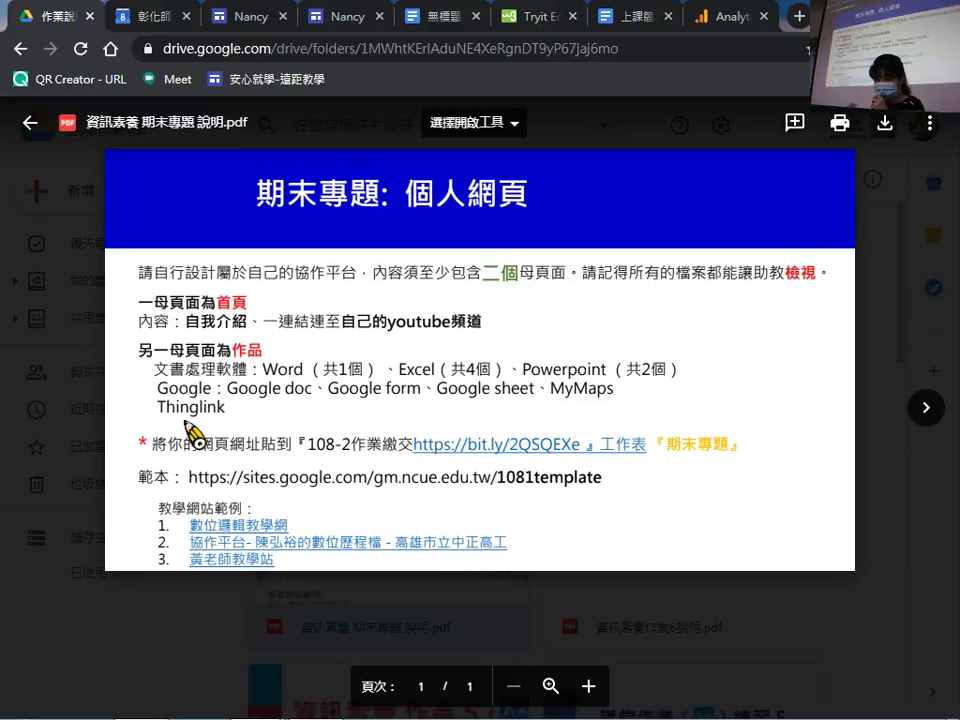
click(30, 124)
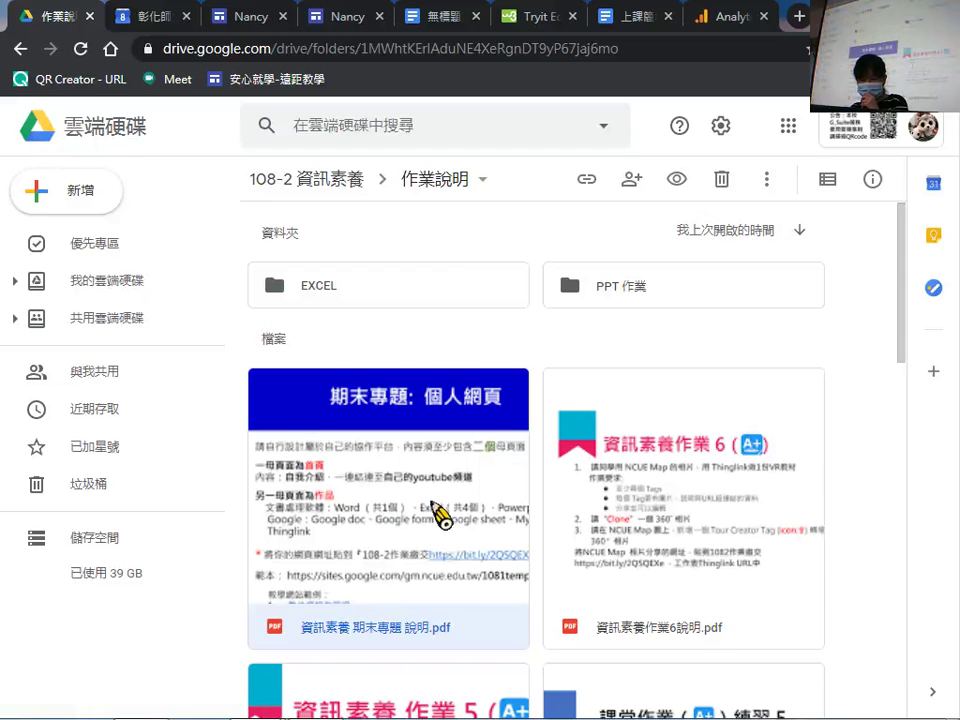
double_click(487, 528)
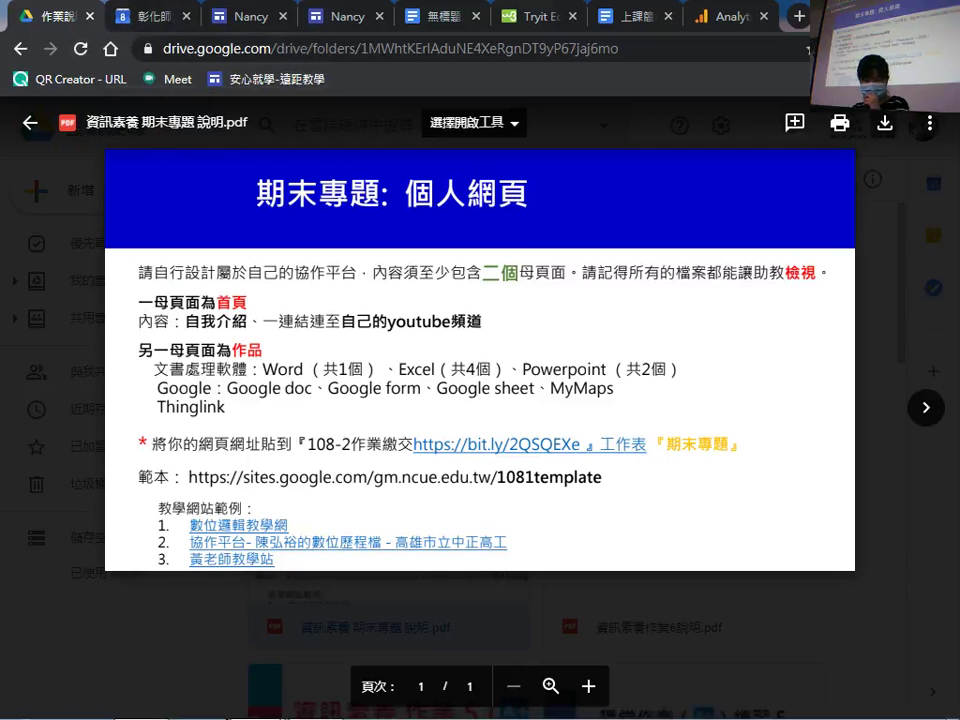
Switch to the 1081template example site, examine its 認識我 and 我的頻道 entries under 首頁, and return to the site from YouTube.
mouse_move(258, 703)
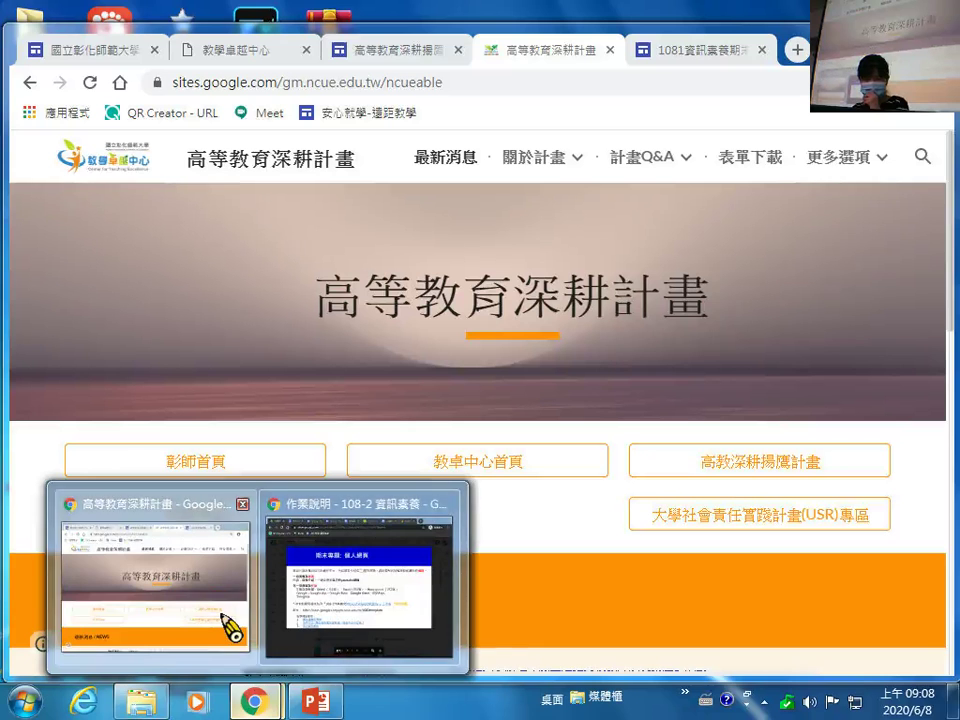
click(225, 626)
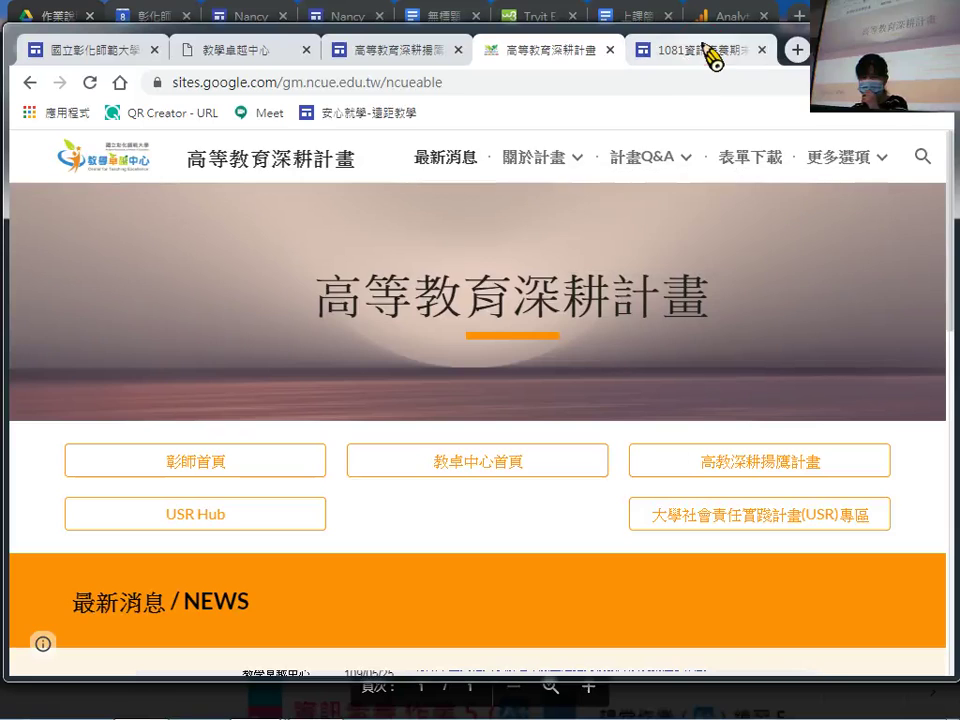
click(712, 52)
mouse_move(678, 185)
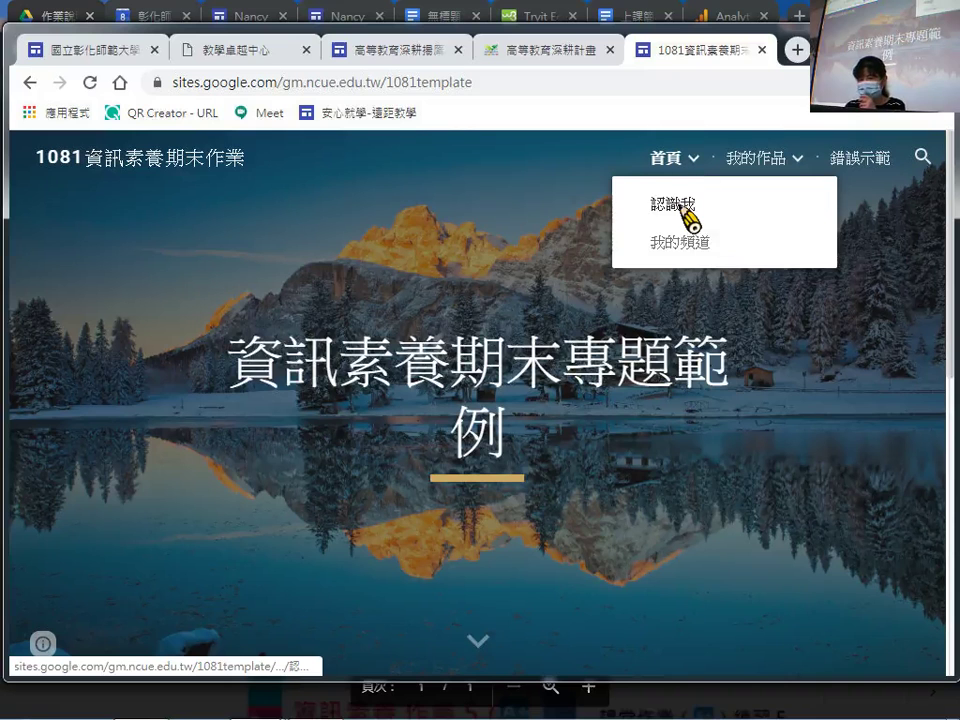
click(681, 206)
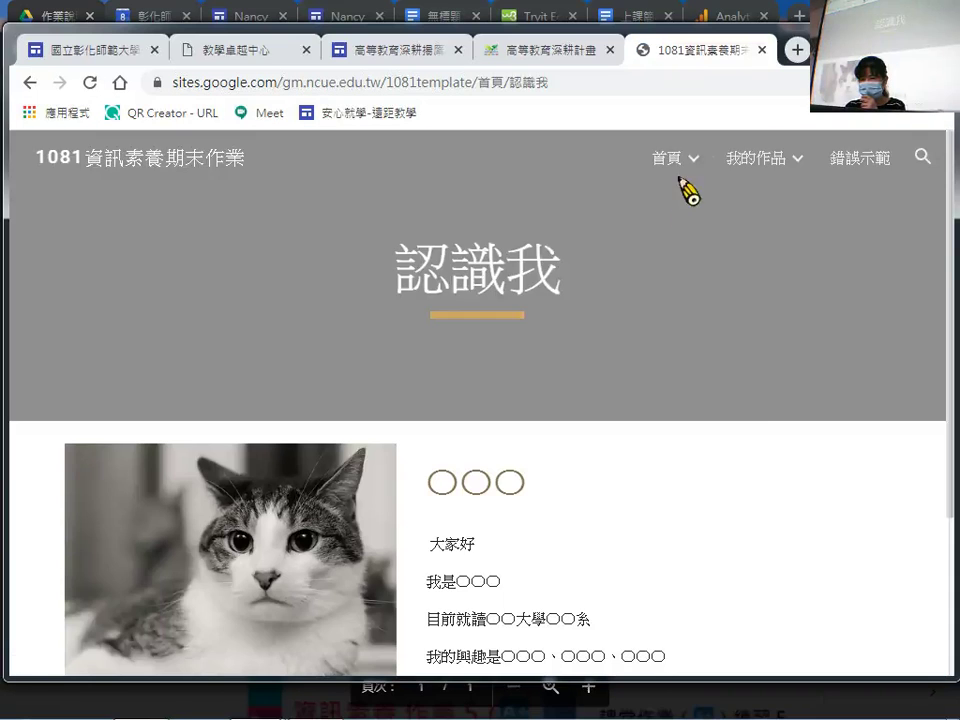
scroll(399, 328, down, 2)
scroll(411, 336, up, 2)
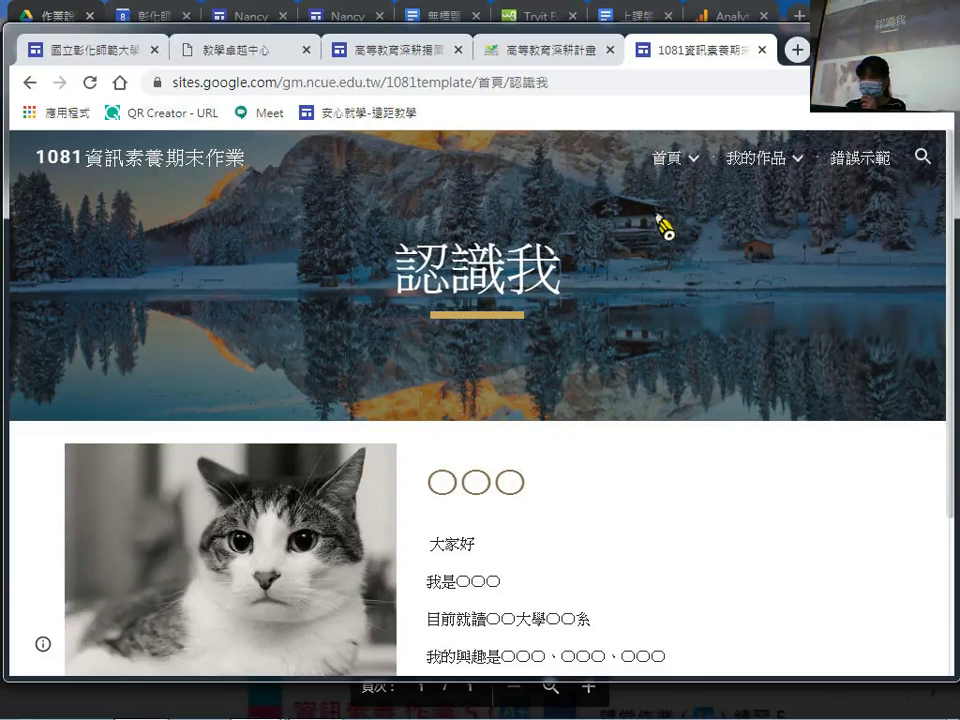
mouse_move(690, 186)
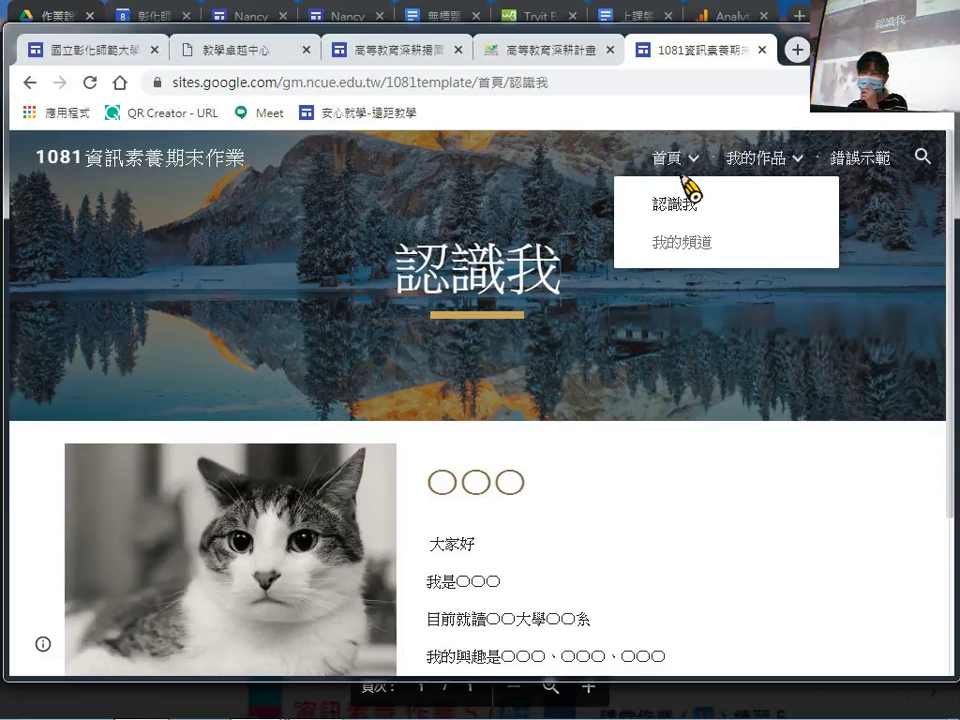
click(693, 245)
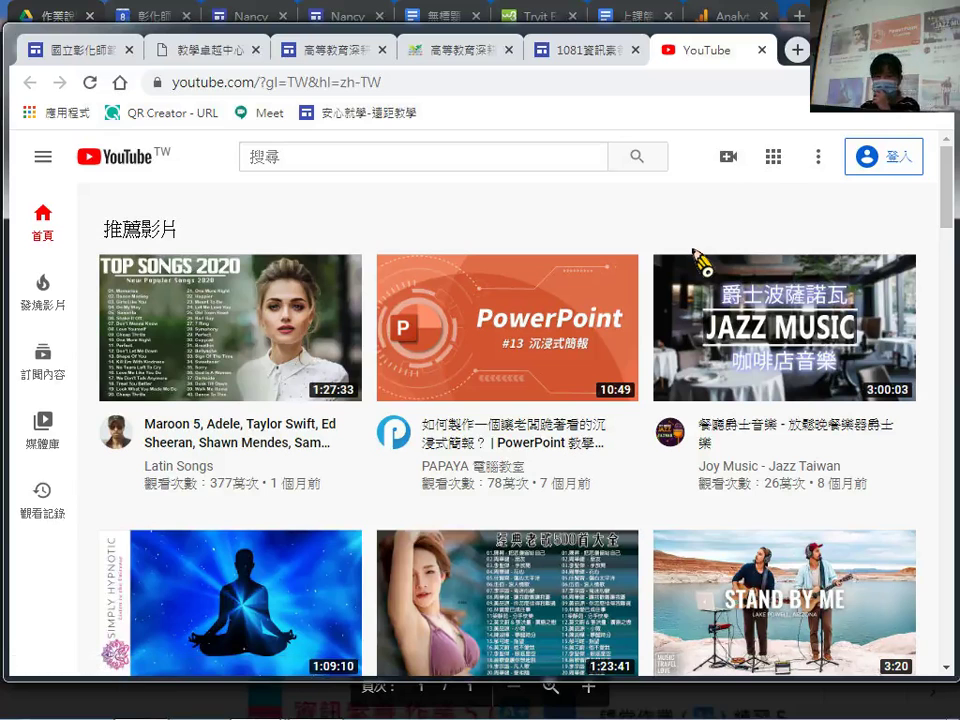
click(606, 56)
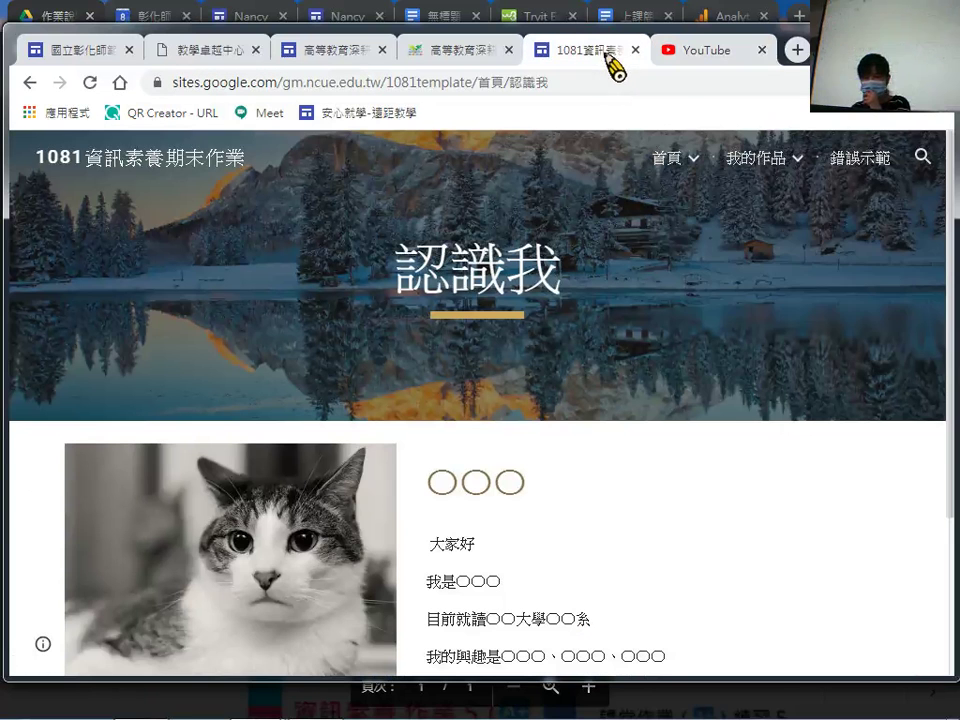
Open the Microsoft Office subpage under 我的作品 and examine how the embedded documents, presentations and spreadsheets are laid out.
mouse_move(793, 163)
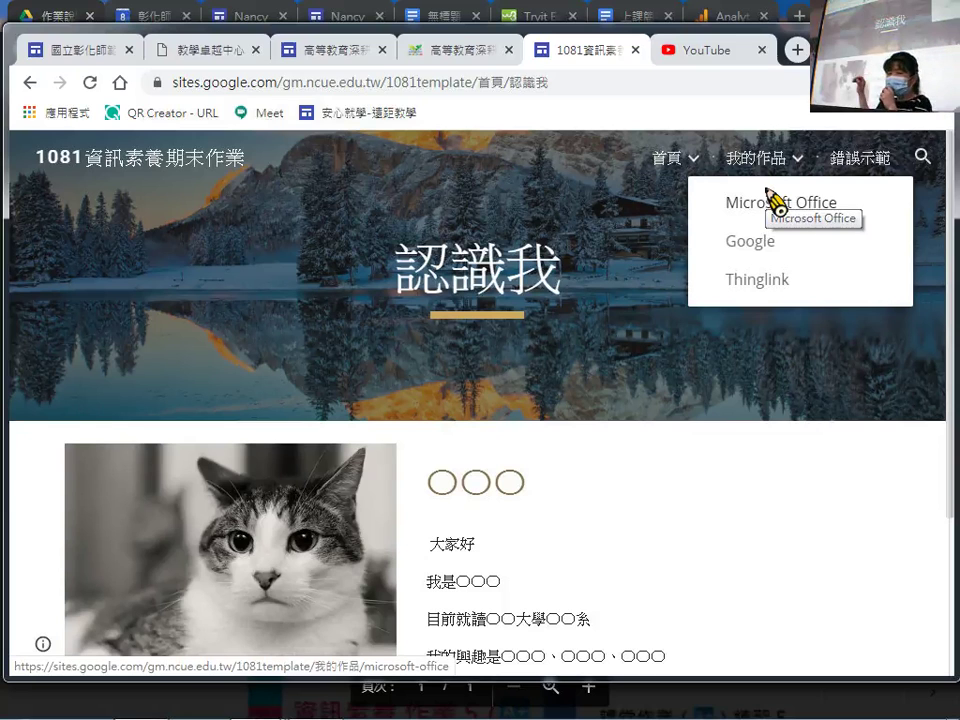
click(813, 208)
scroll(572, 386, down, 5)
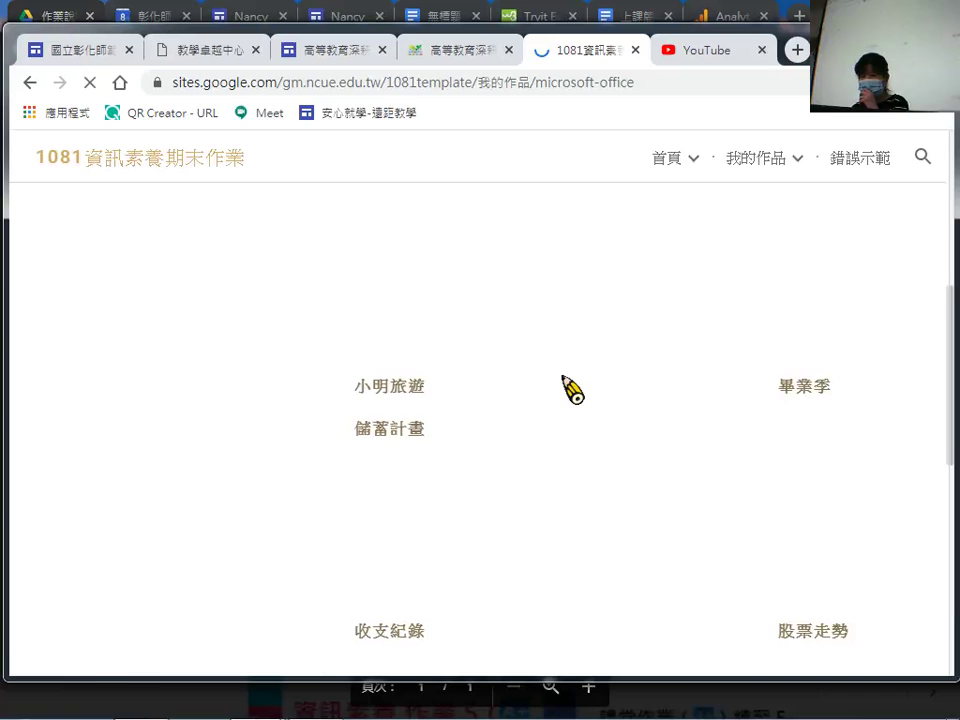
scroll(571, 389, down, 4)
scroll(553, 381, up, 6)
scroll(553, 381, down, 8)
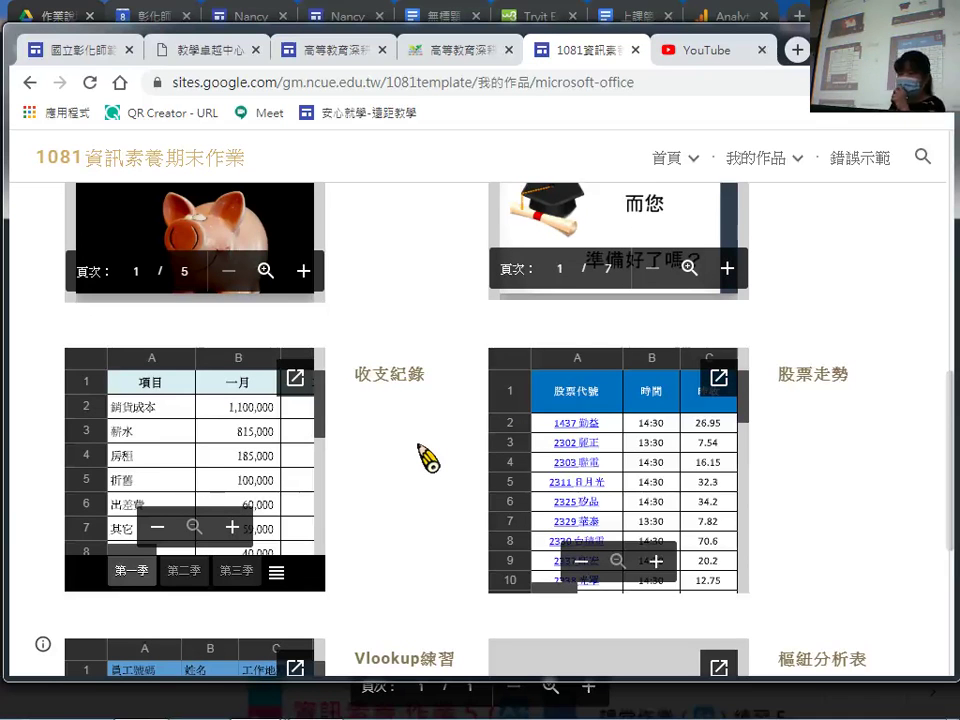
scroll(189, 332, up, 2)
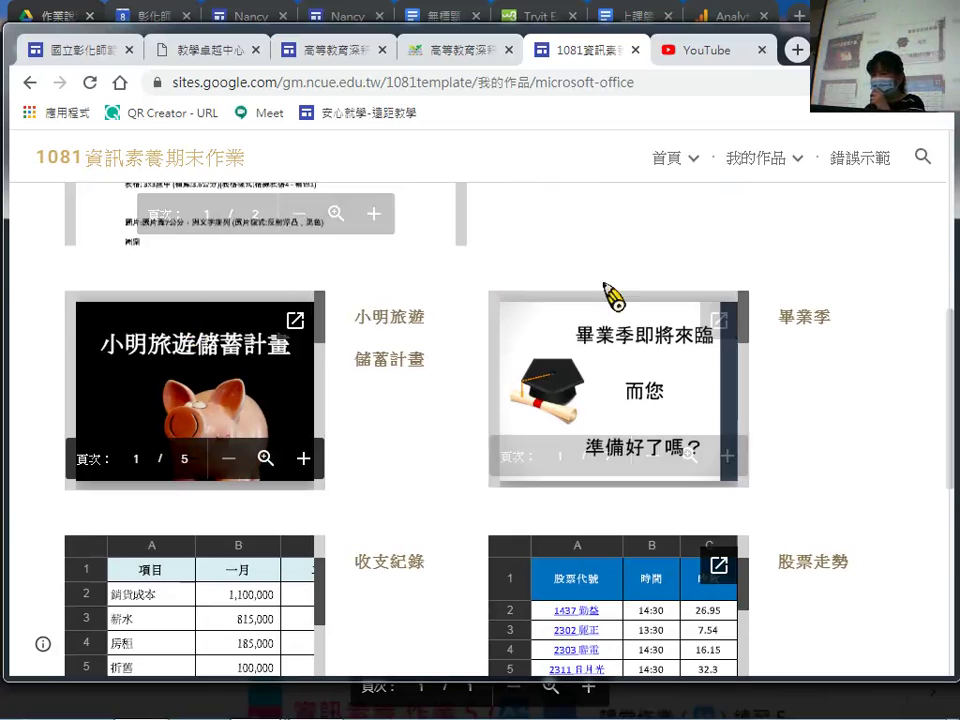
Open the 錯誤示範 page of the example site and examine its viewing-permission notice and the embedded file below it.
click(878, 166)
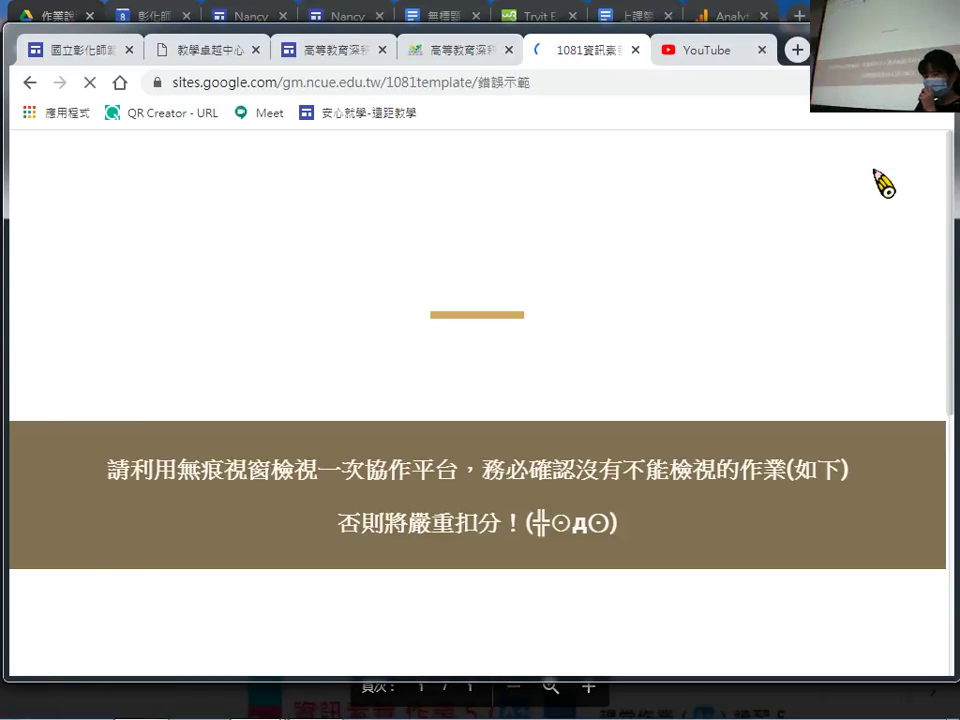
scroll(684, 368, down, 5)
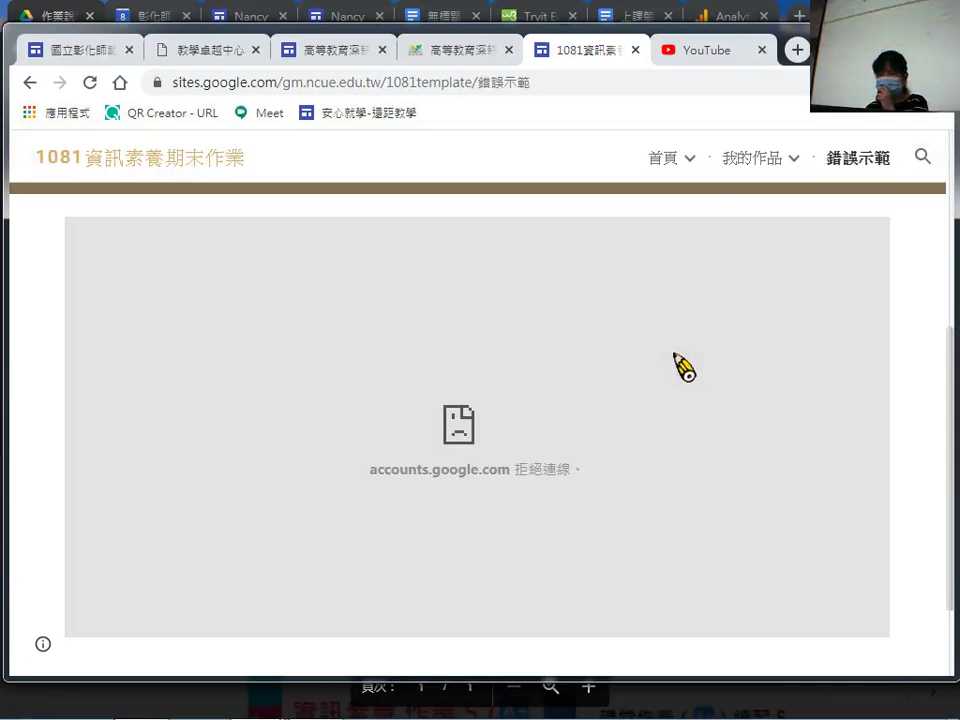
scroll(561, 407, down, 2)
scroll(454, 321, up, 3)
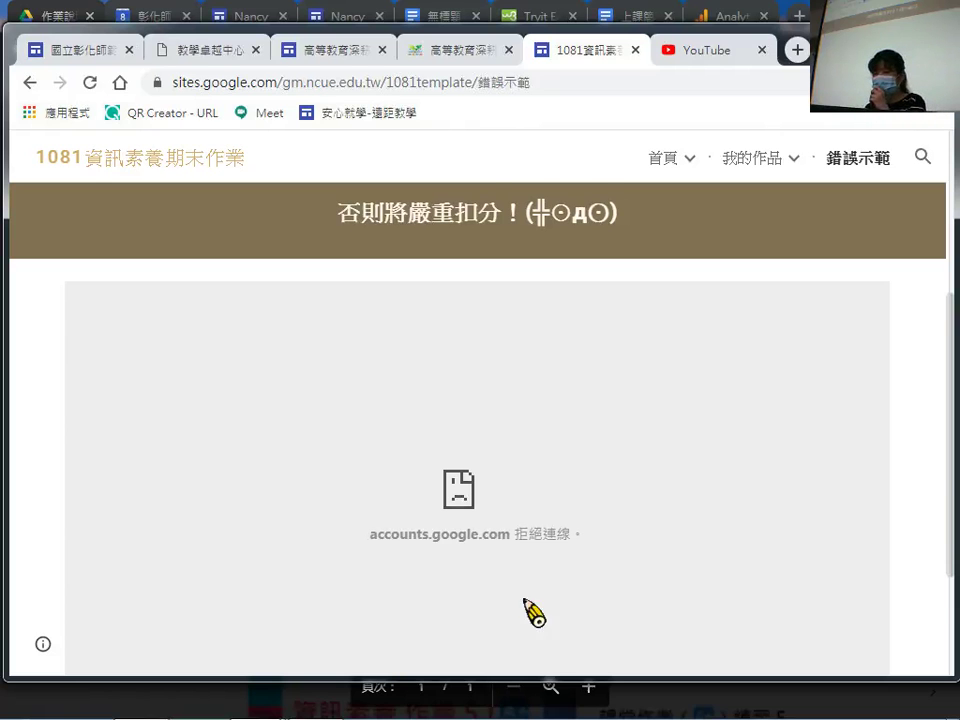
scroll(579, 429, down, 2)
scroll(579, 429, up, 4)
scroll(579, 429, down, 3)
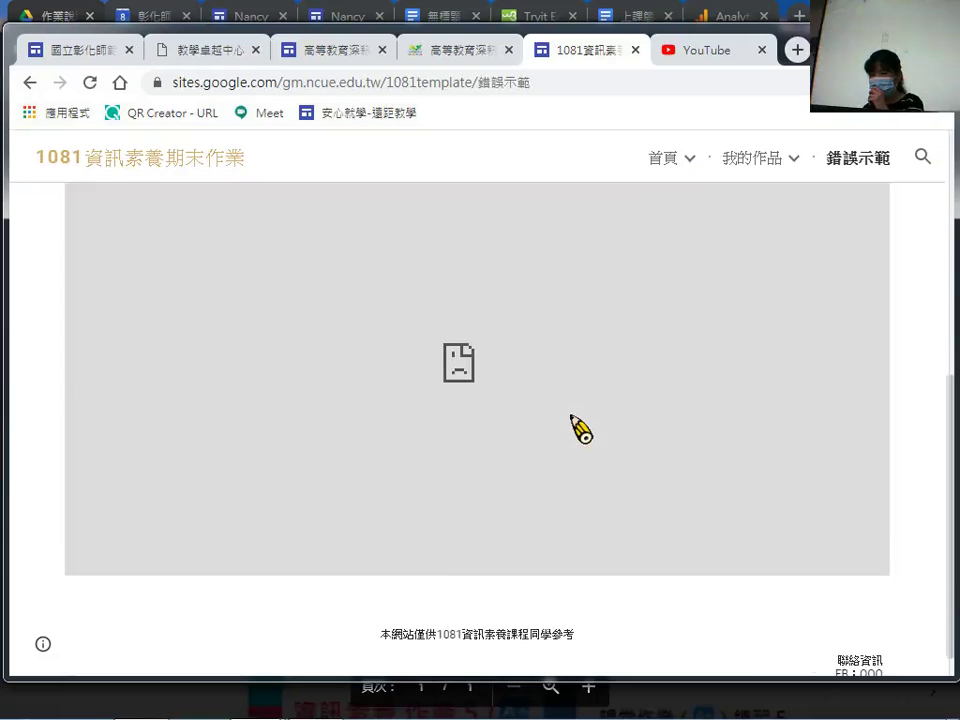
scroll(364, 491, up, 2)
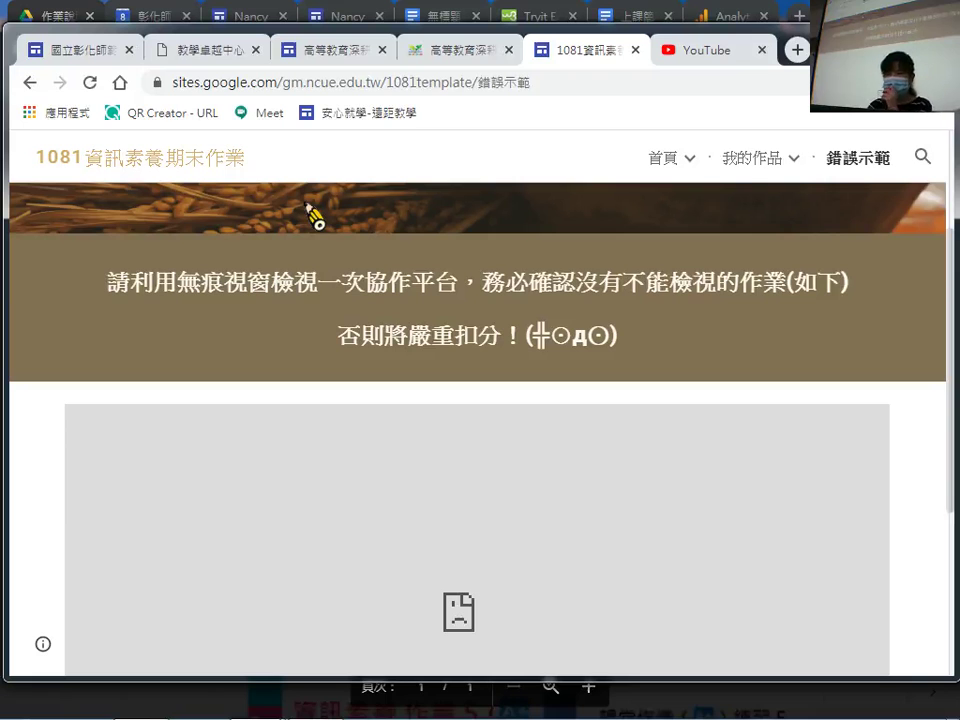
Switch to the unpublished site showing page 1-2-1, start publishing it, and enter s0123 as its web address.
click(368, 16)
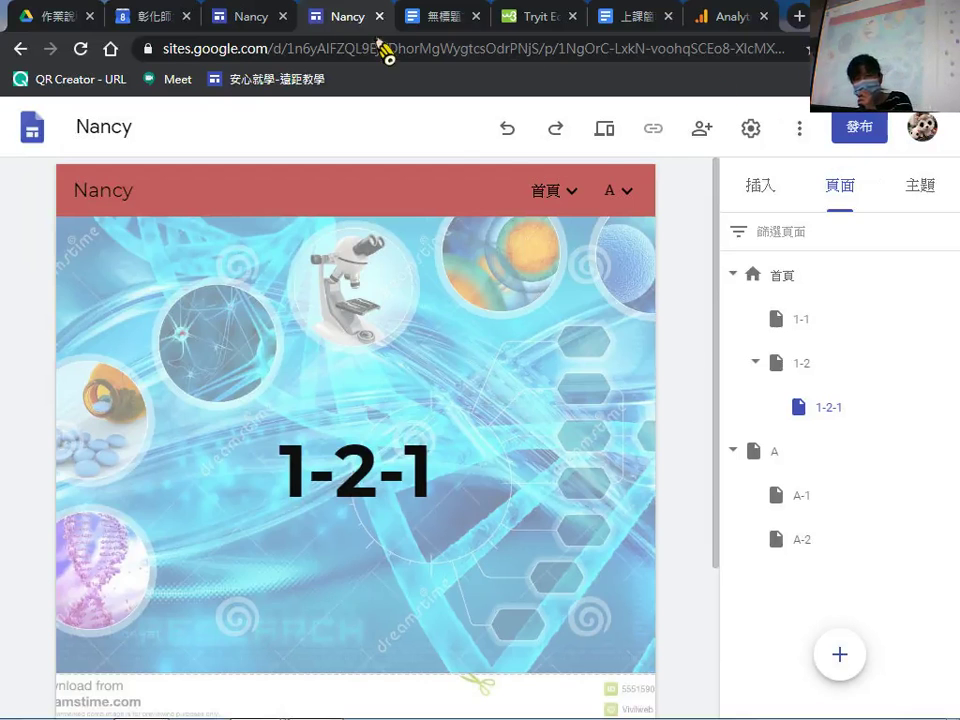
click(254, 26)
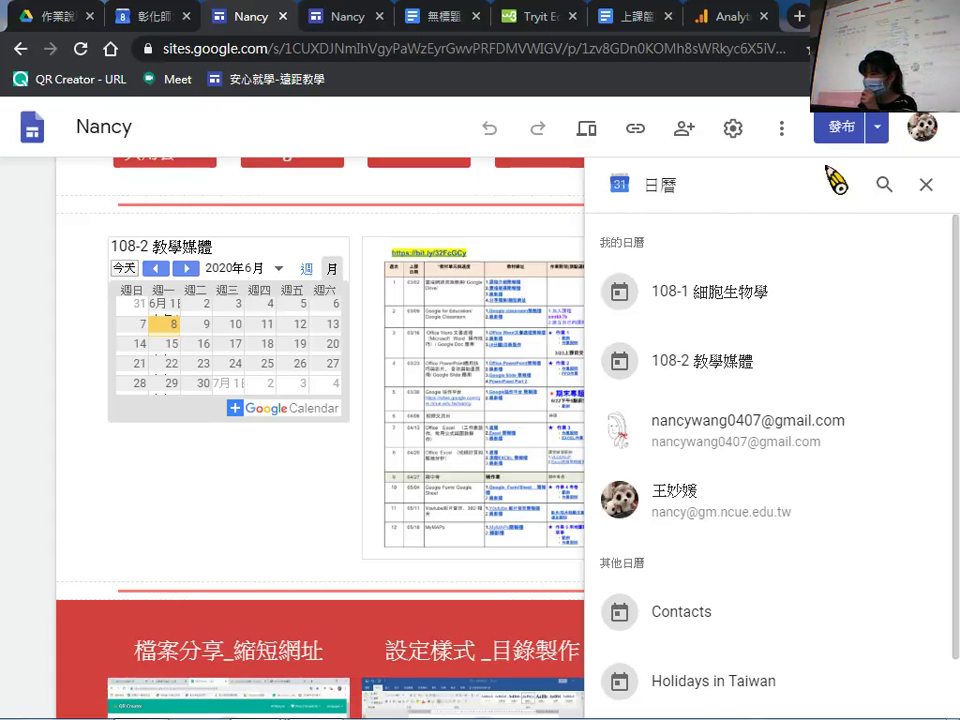
click(347, 18)
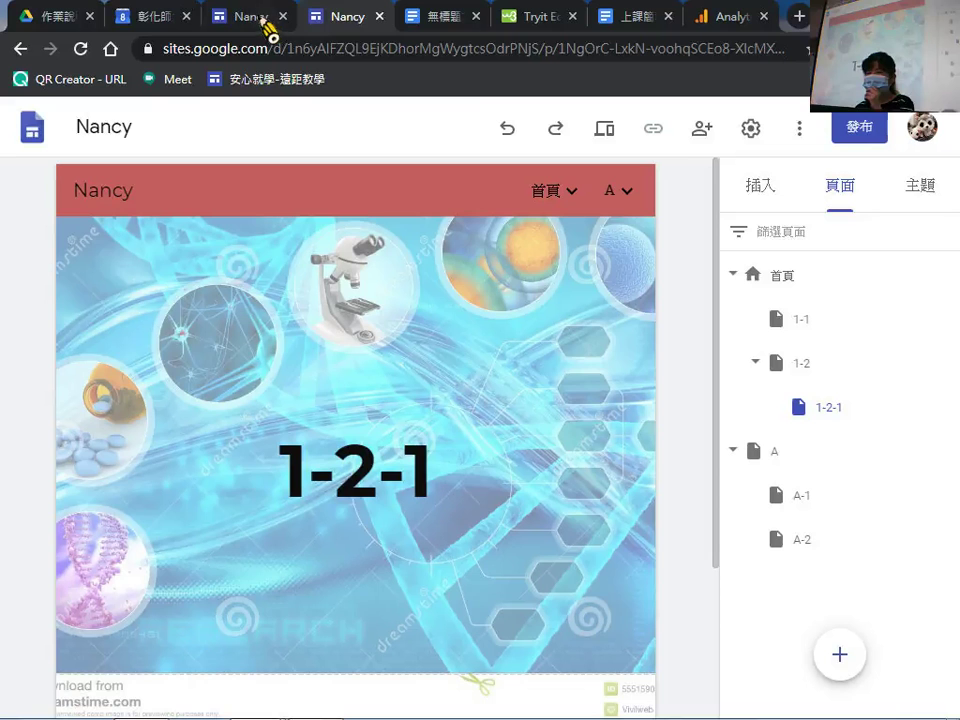
click(866, 136)
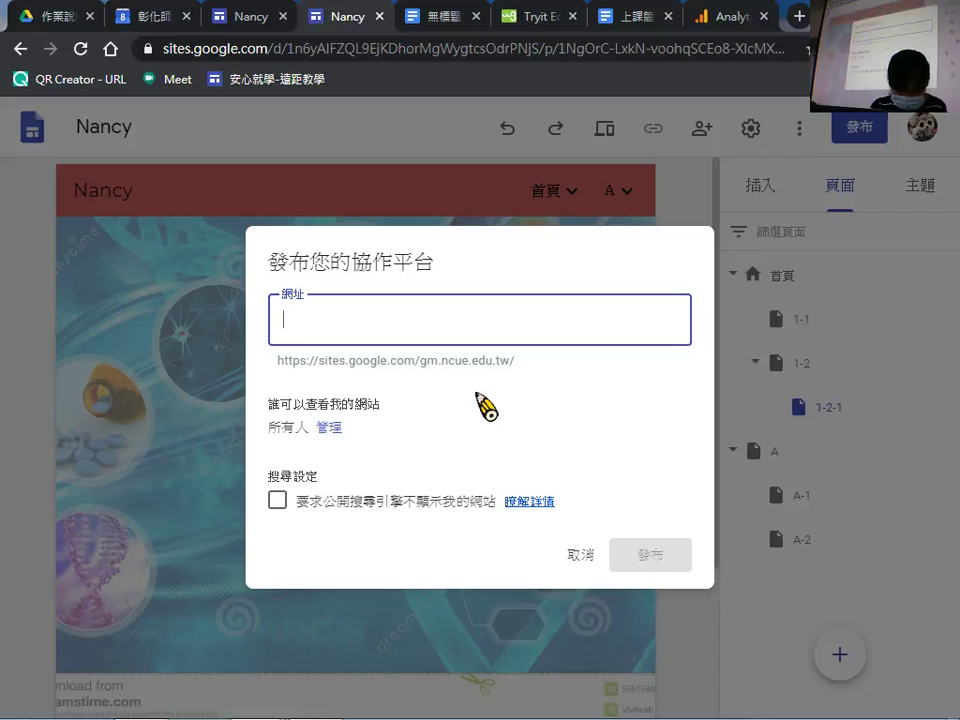
text(www)
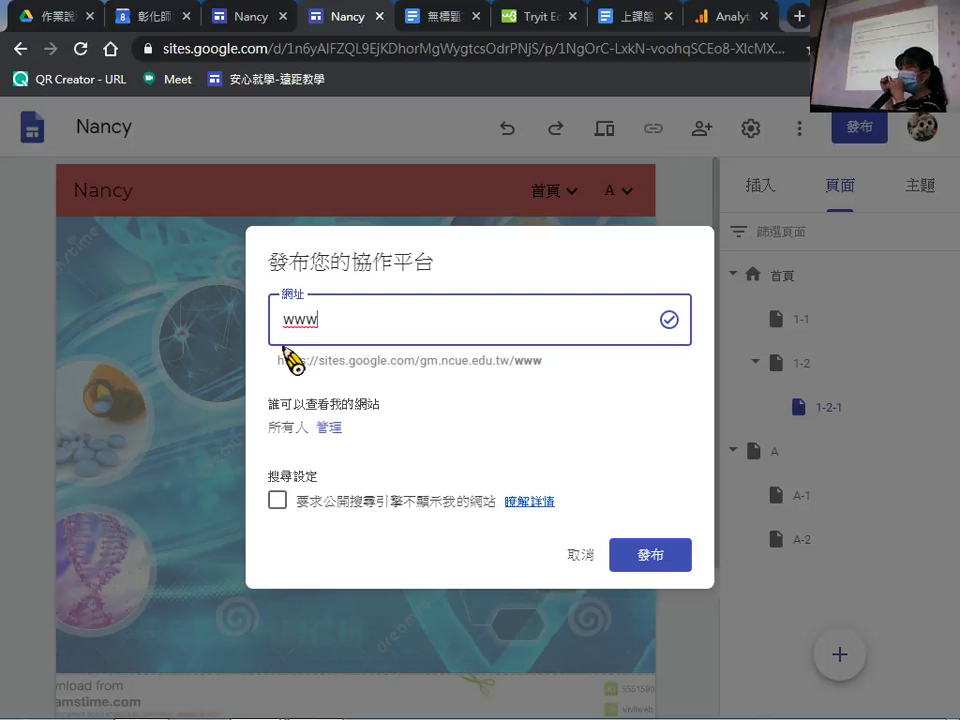
drag(371, 321, 264, 323)
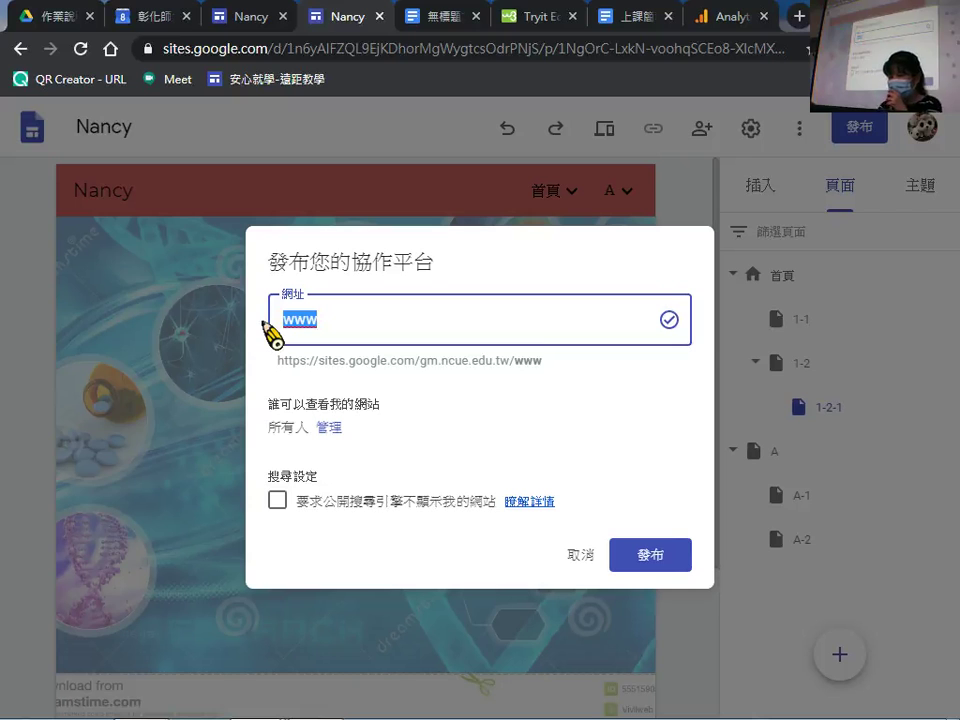
text(s)
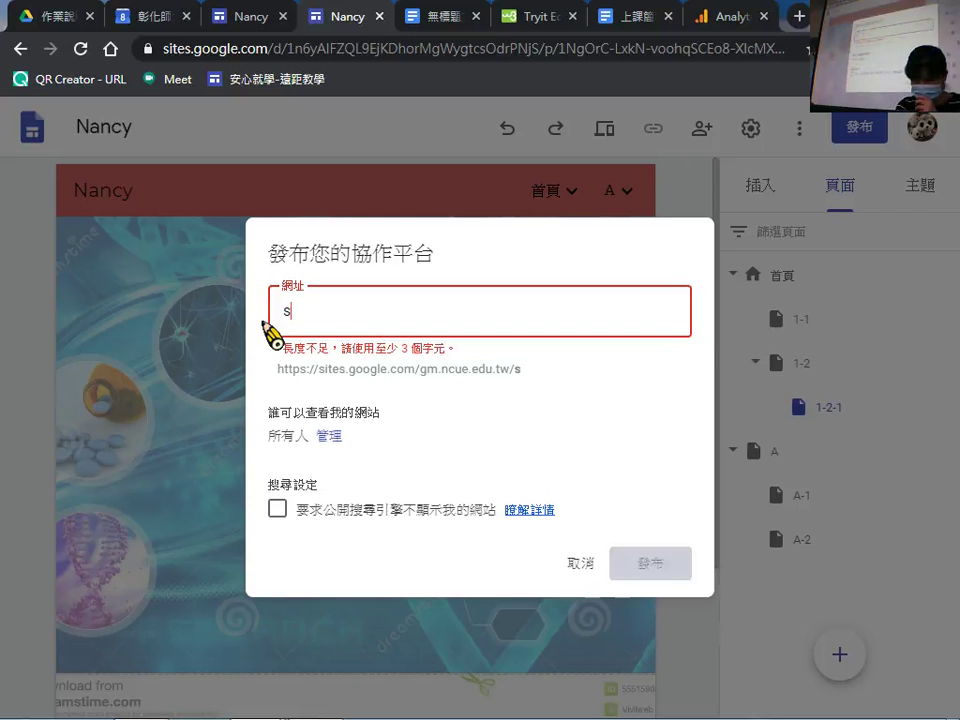
text(0123)
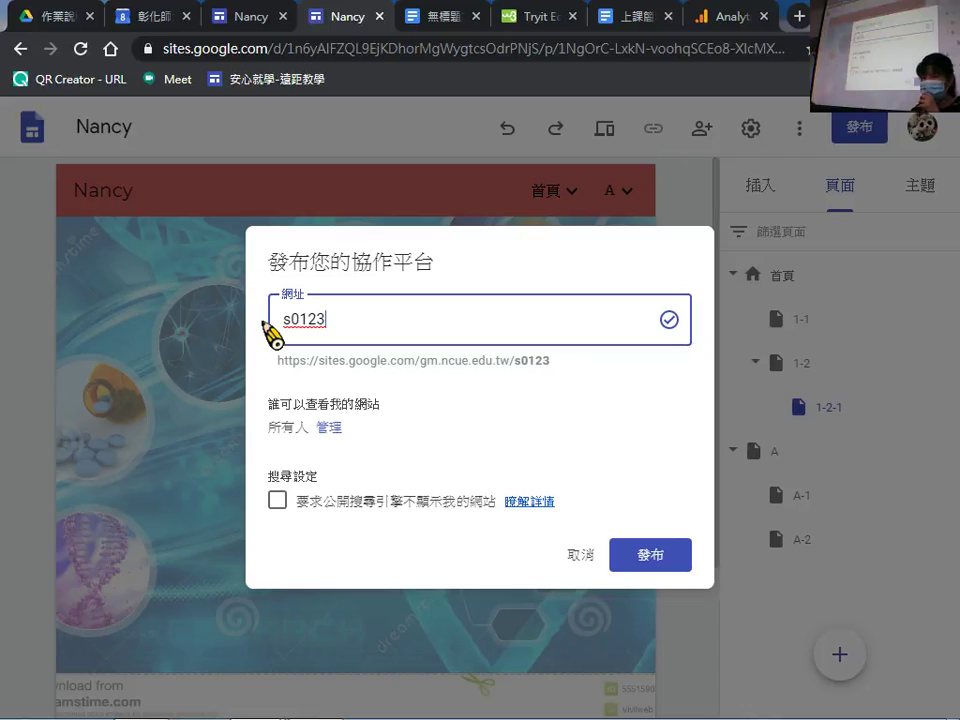
click(550, 366)
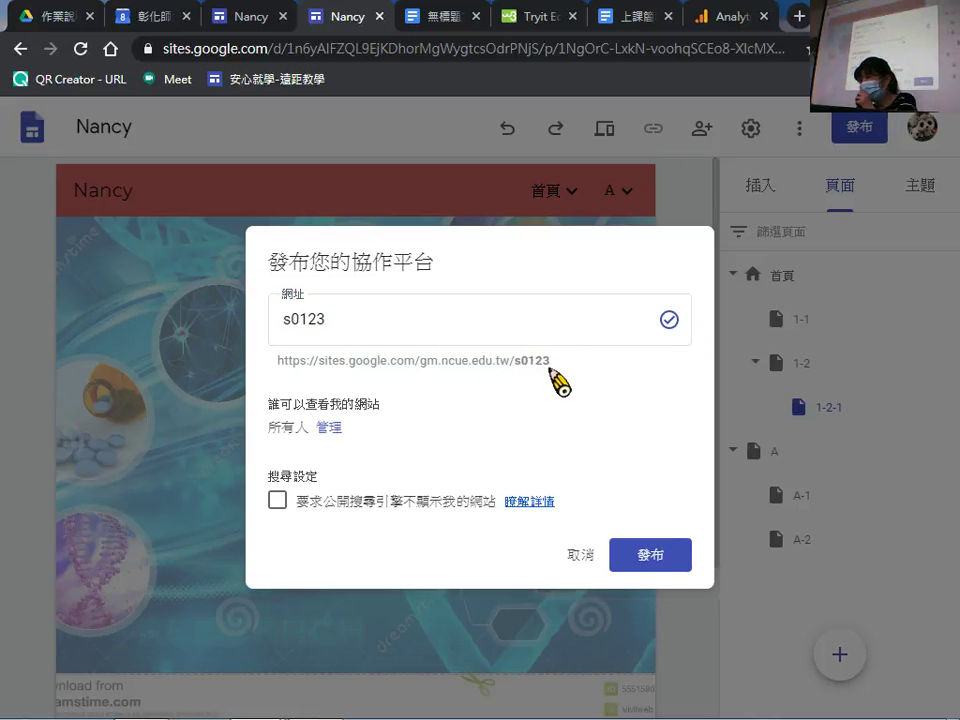
drag(514, 360, 427, 358)
drag(293, 356, 561, 370)
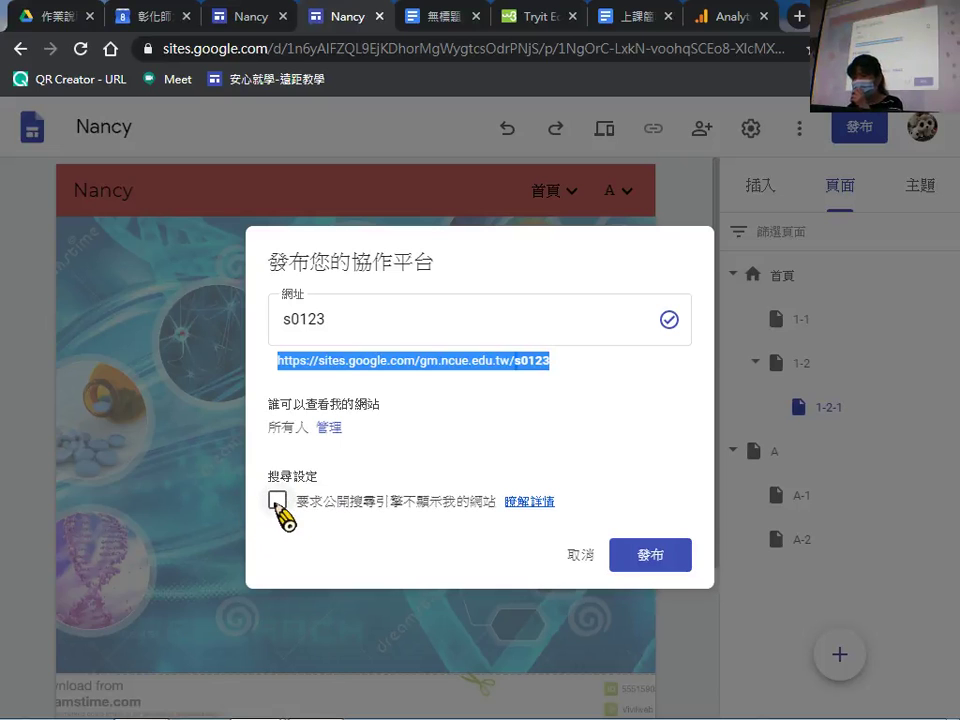
click(651, 566)
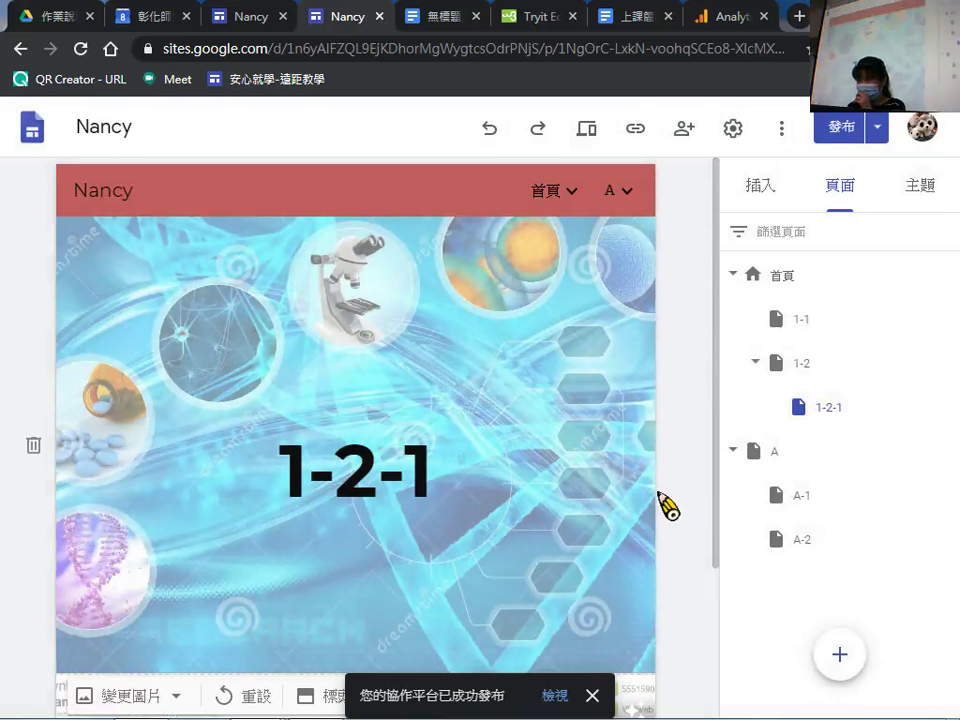
Examine the site's publish settings and the 檢查變更內容並發布 review, changing nothing, and return to the editor.
click(880, 130)
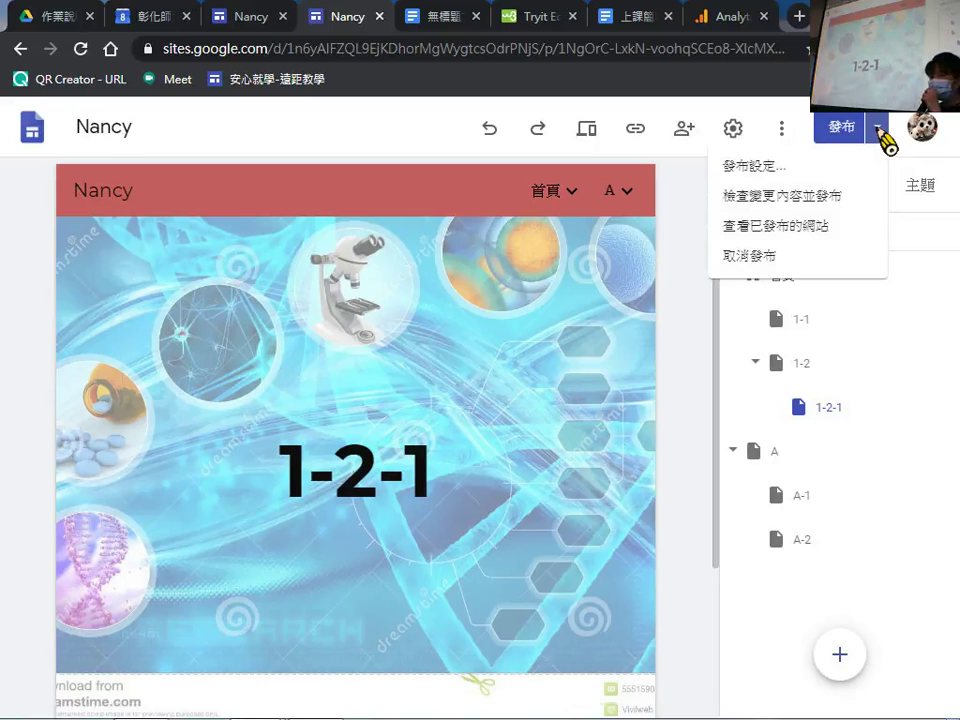
click(760, 186)
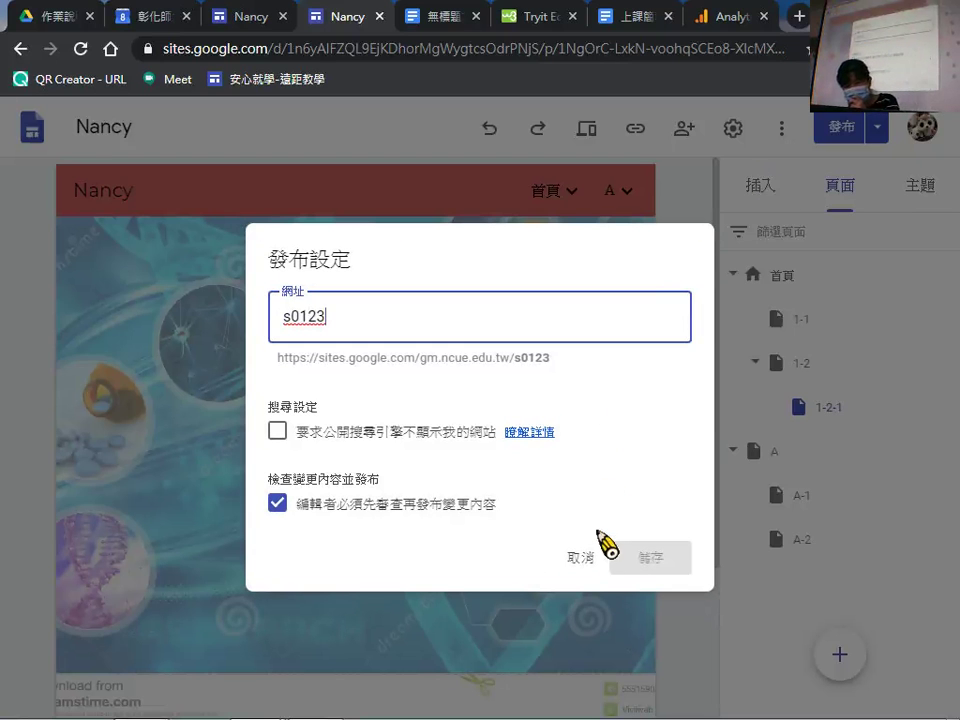
click(585, 557)
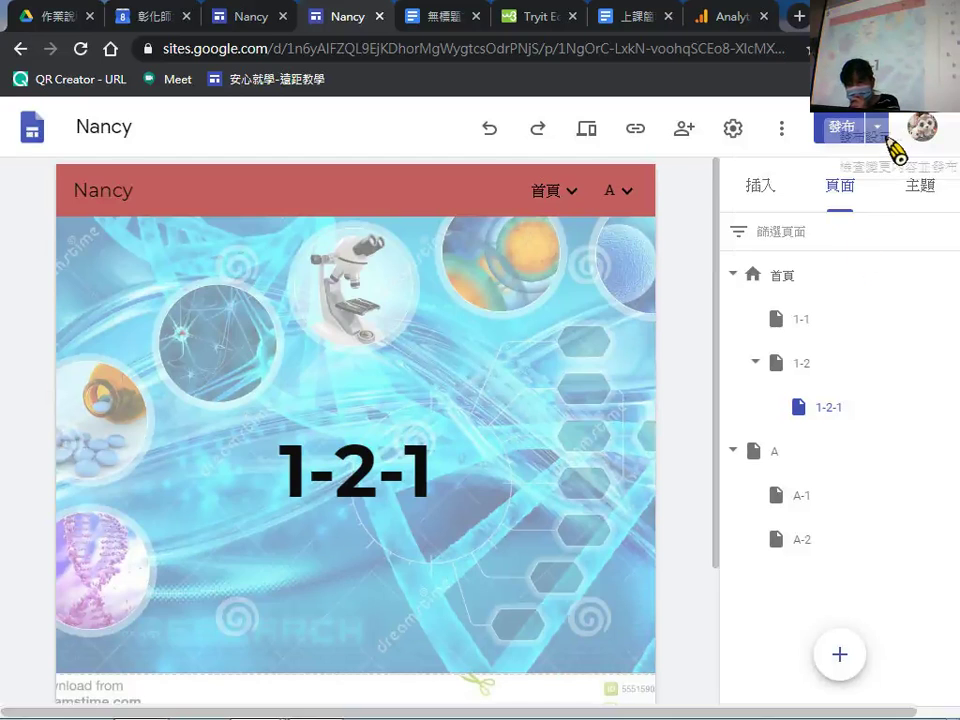
click(880, 130)
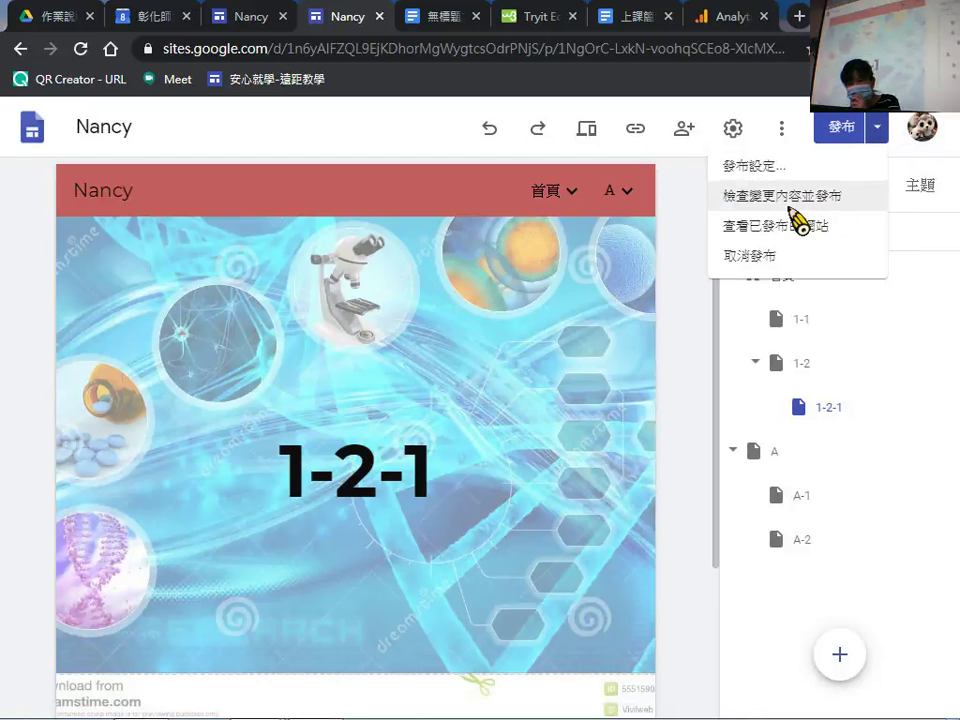
click(797, 207)
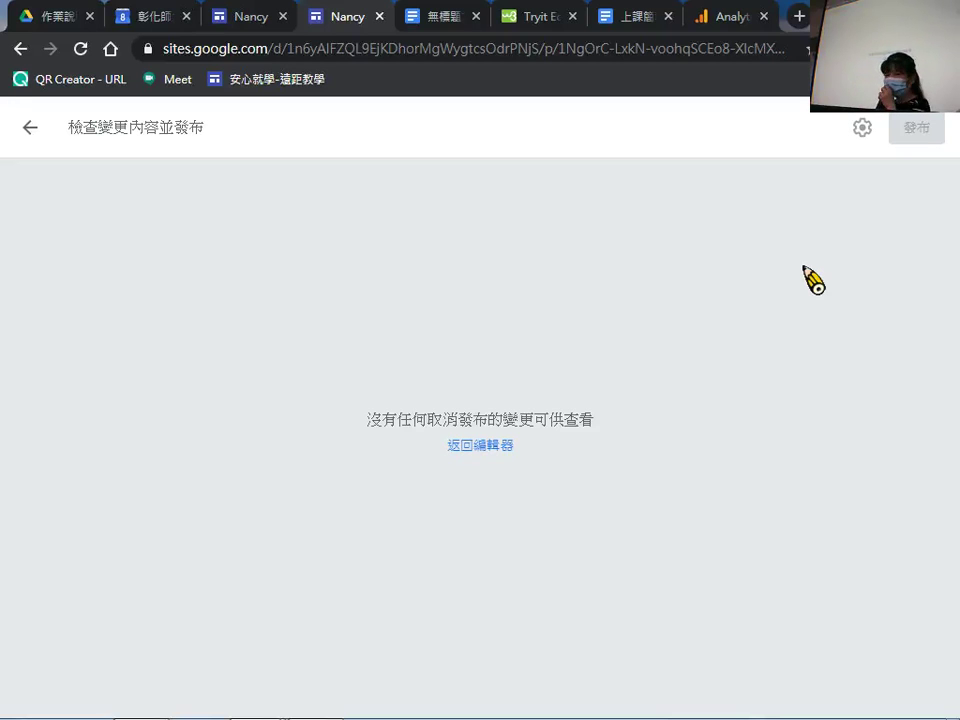
click(28, 129)
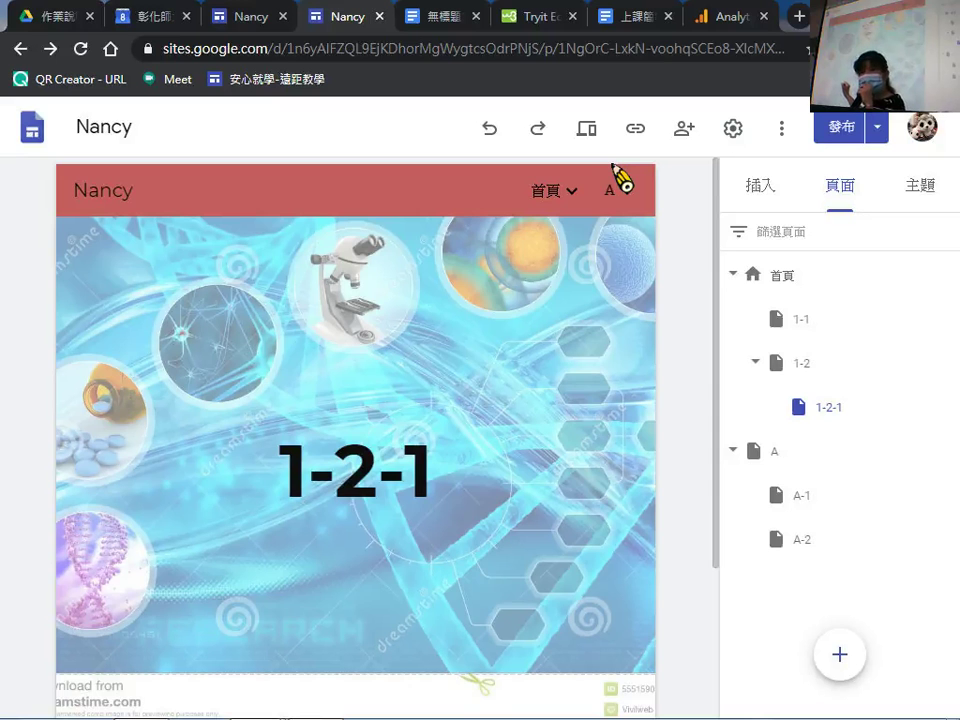
Switch to Google Drive, close the final project PDF, and look for the site files in 我的雲端硬碟.
click(78, 20)
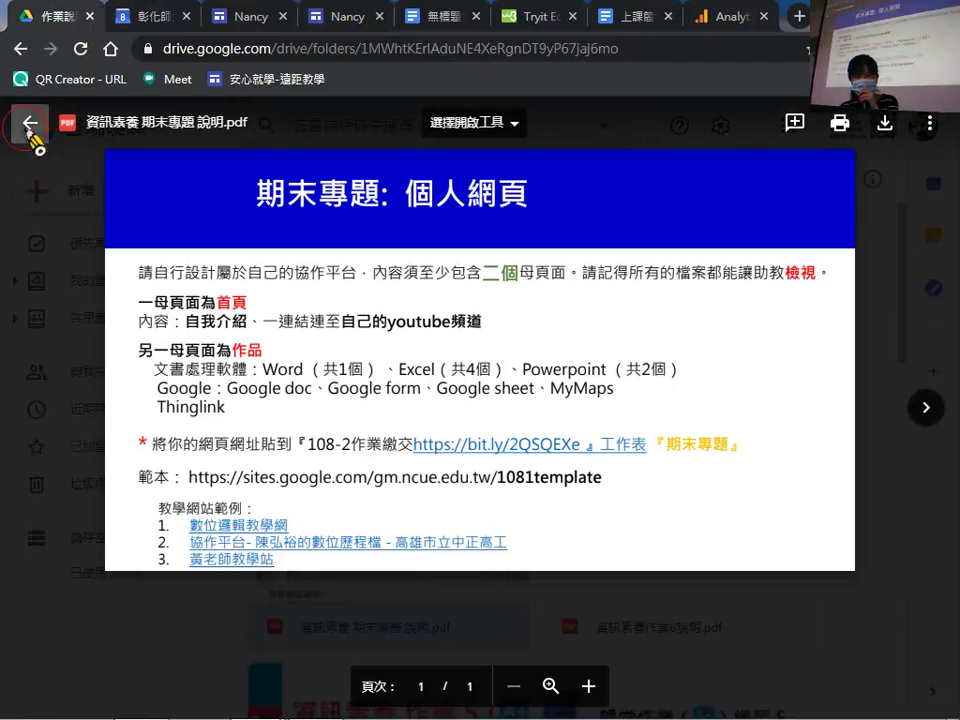
click(30, 122)
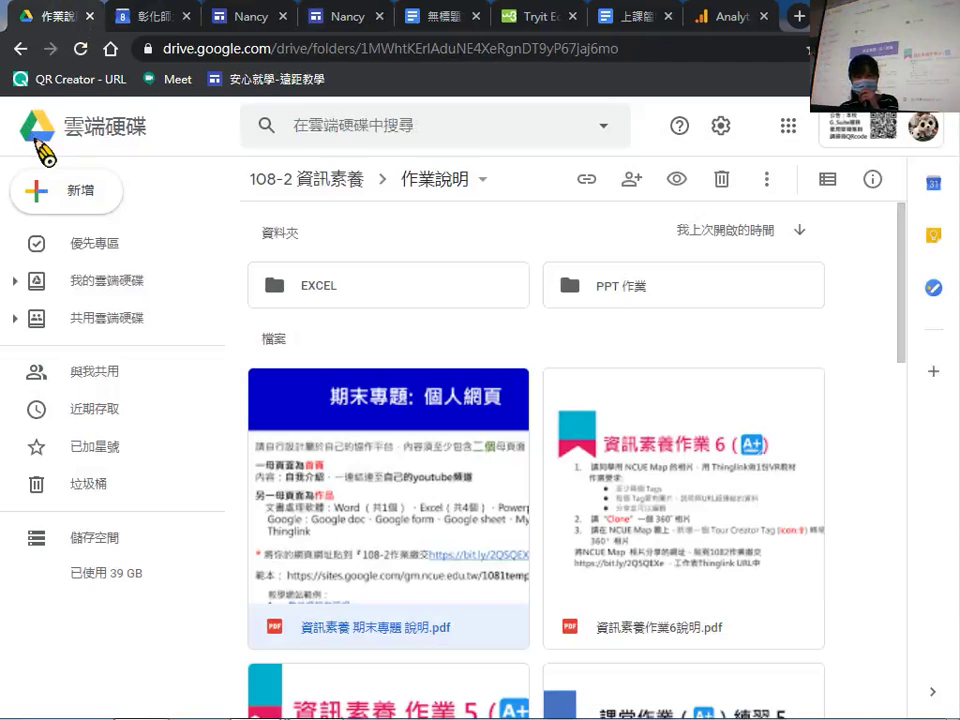
click(94, 283)
scroll(330, 500, down, 5)
scroll(400, 480, down, 2)
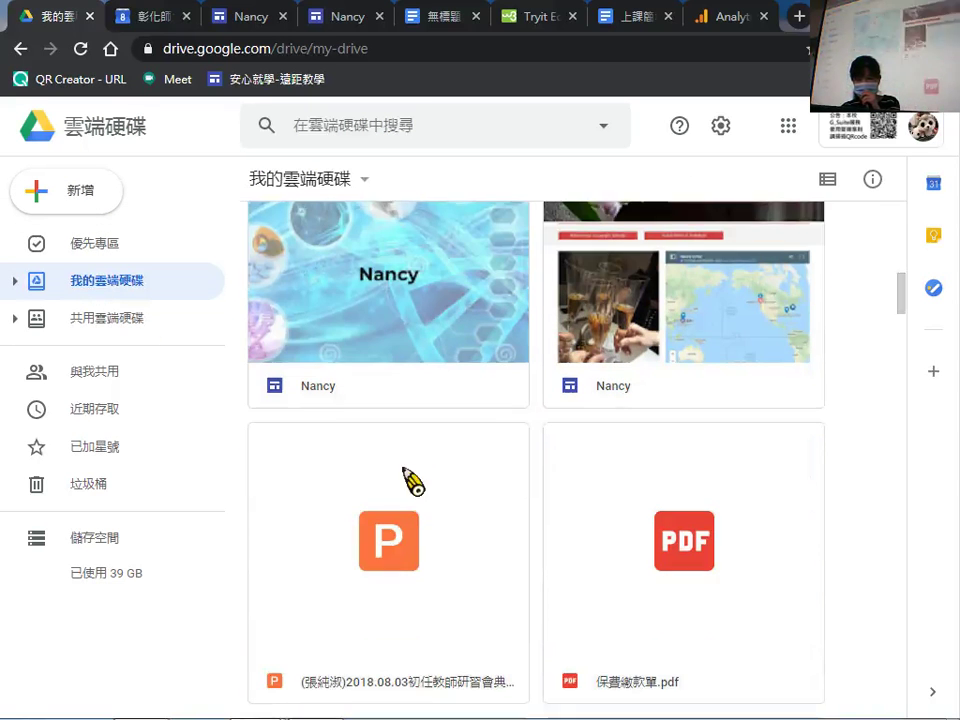
scroll(405, 445, up, 2)
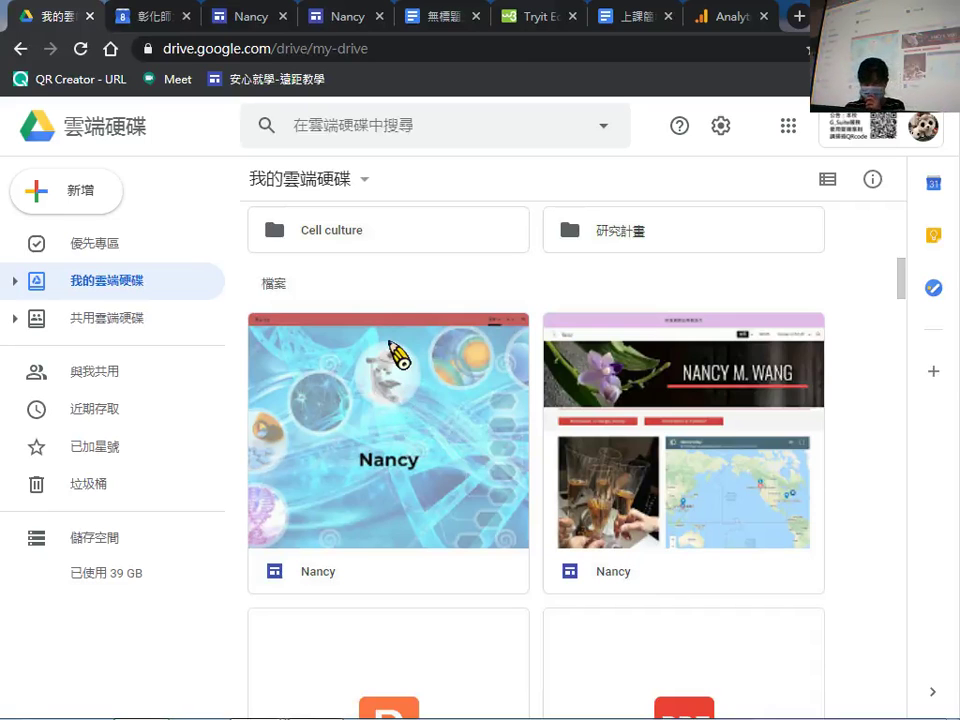
scroll(396, 330, up, 4)
Switch to the site editor, look at the 協作平台 home with its recent sites, and switch to the other site's 教學媒體 page.
click(345, 18)
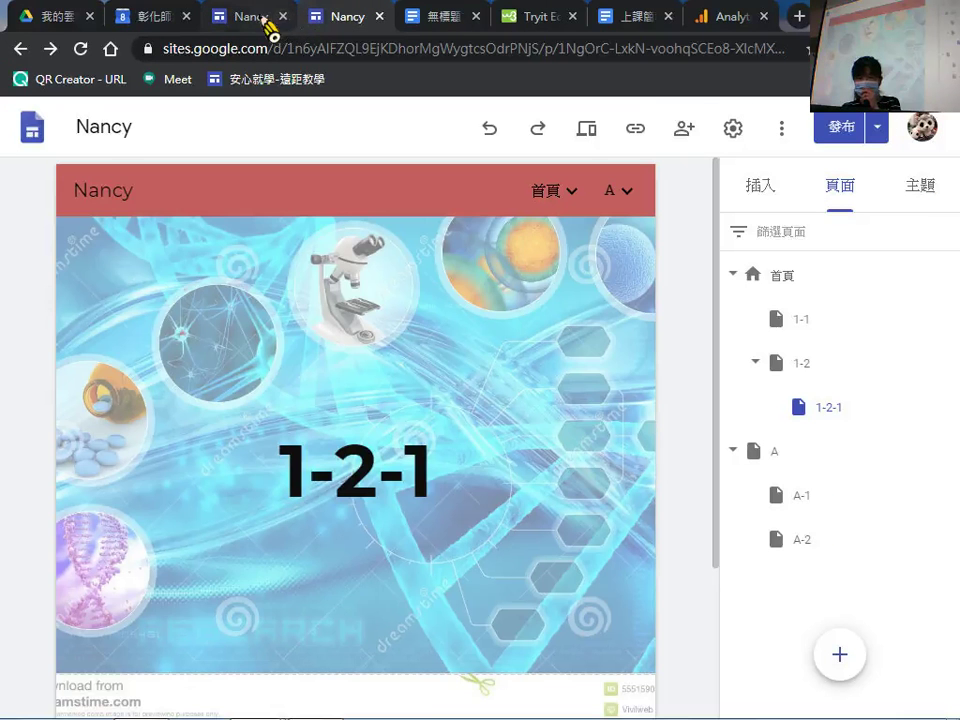
click(886, 130)
click(886, 130)
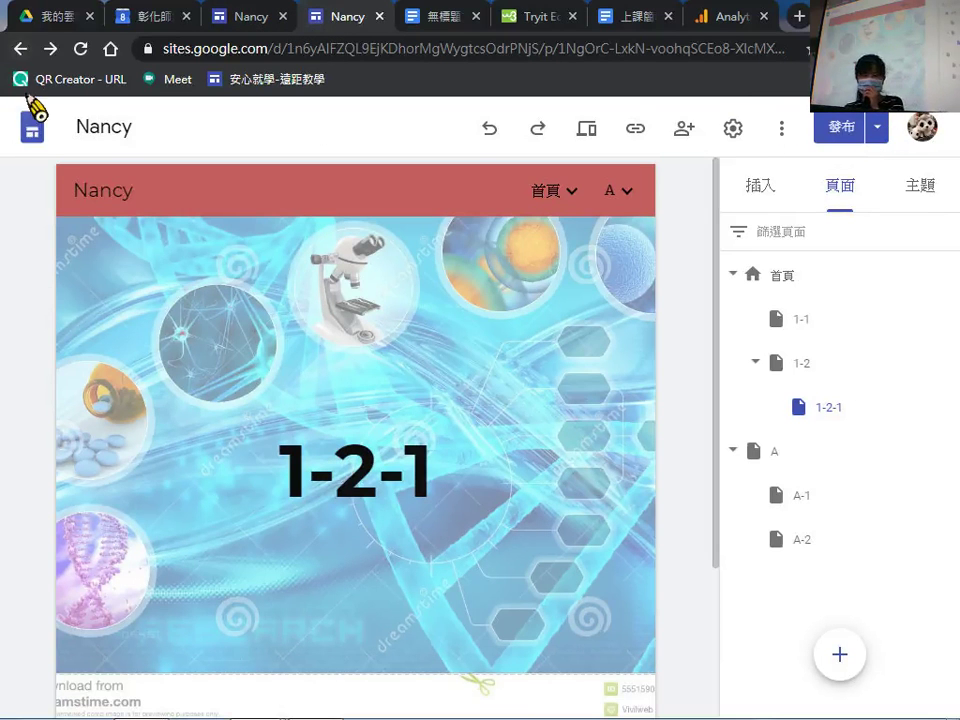
click(36, 131)
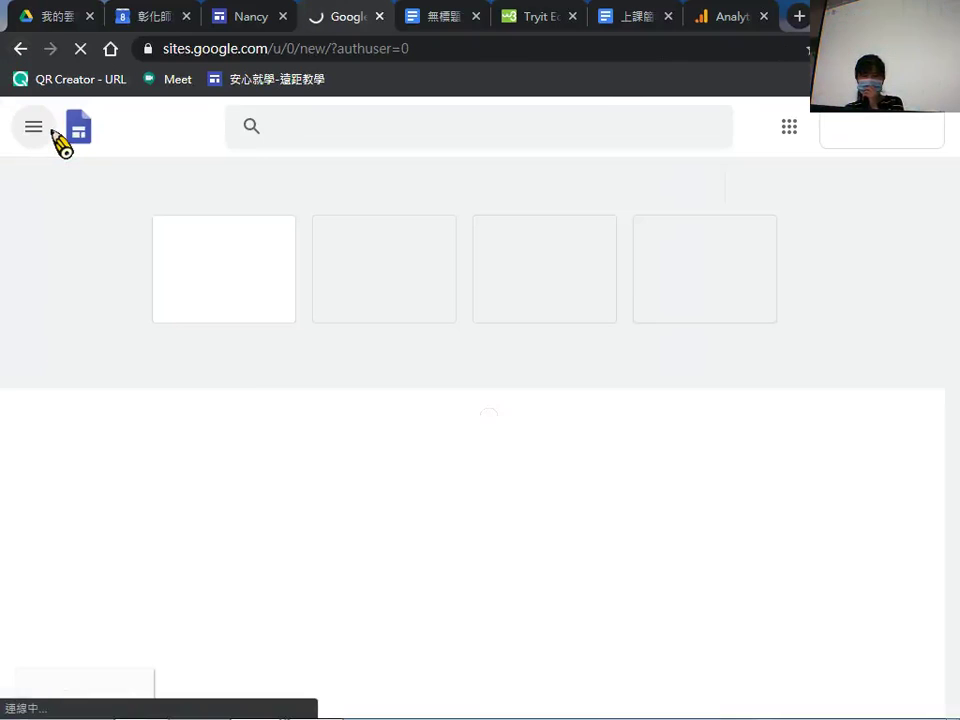
click(20, 49)
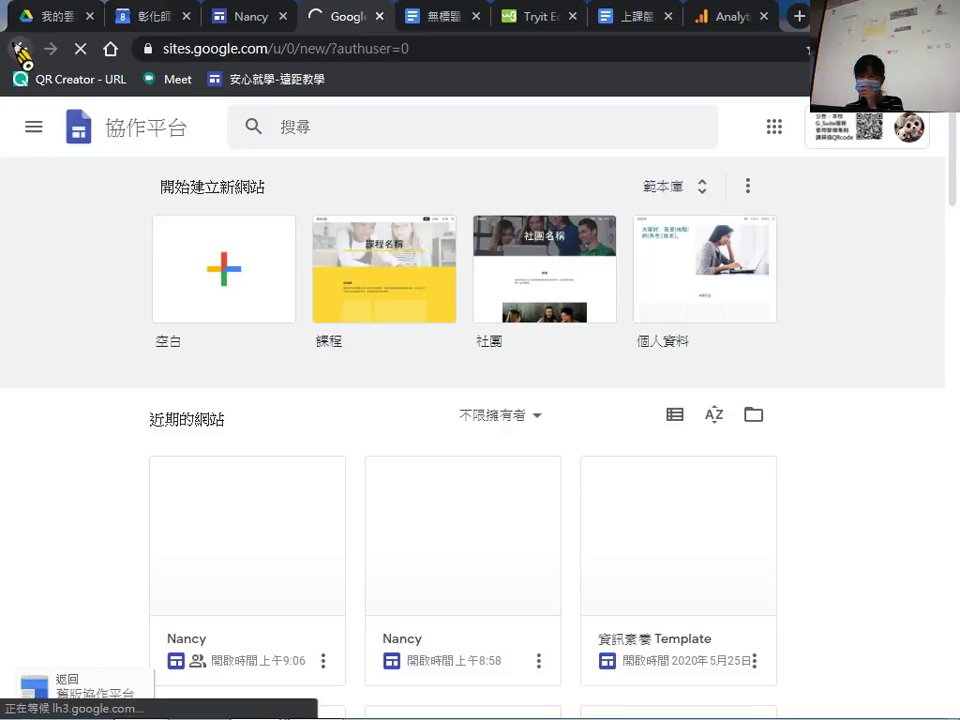
click(258, 18)
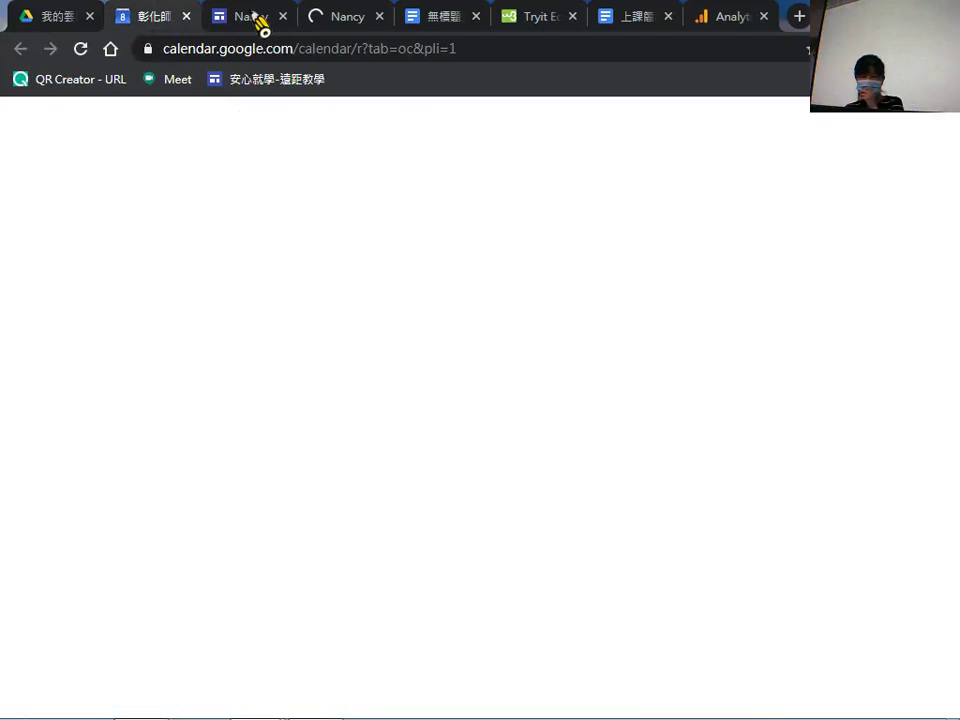
scroll(553, 272, up, 5)
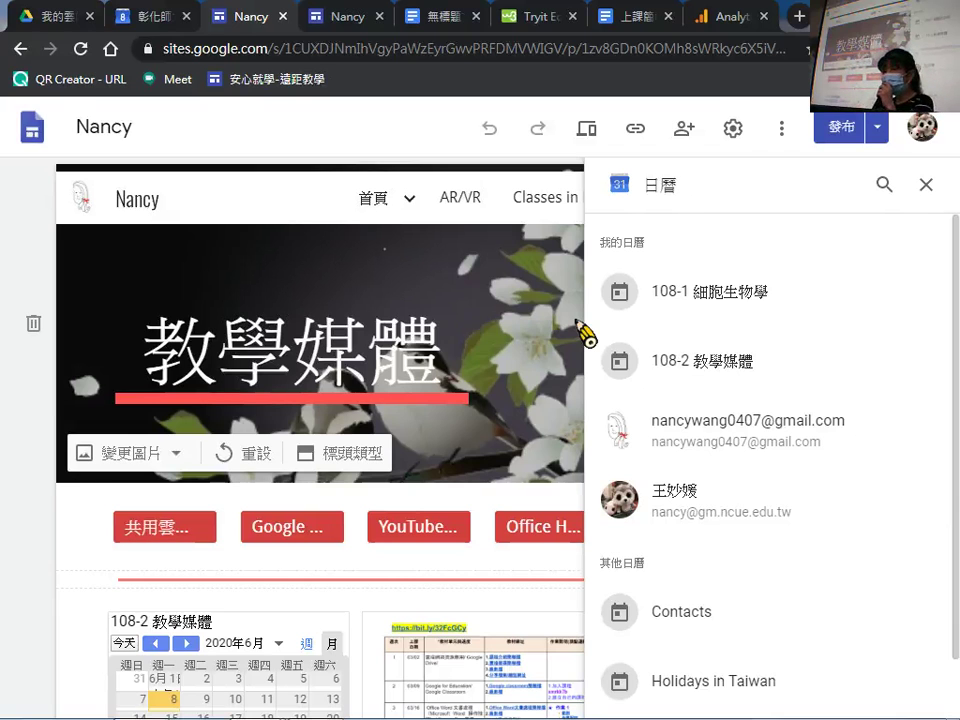
Check the sharing settings of the PowerPoint file in 我的雲端硬碟 on Google Drive and return to the 作業說明 folder.
click(64, 14)
scroll(381, 504, down, 6)
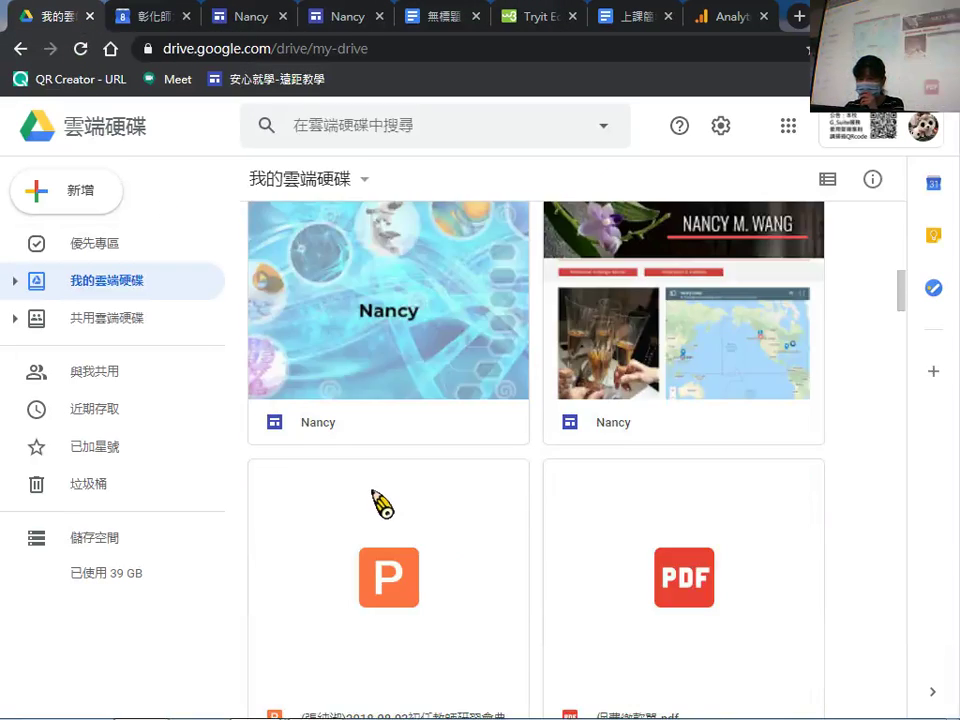
click(400, 380)
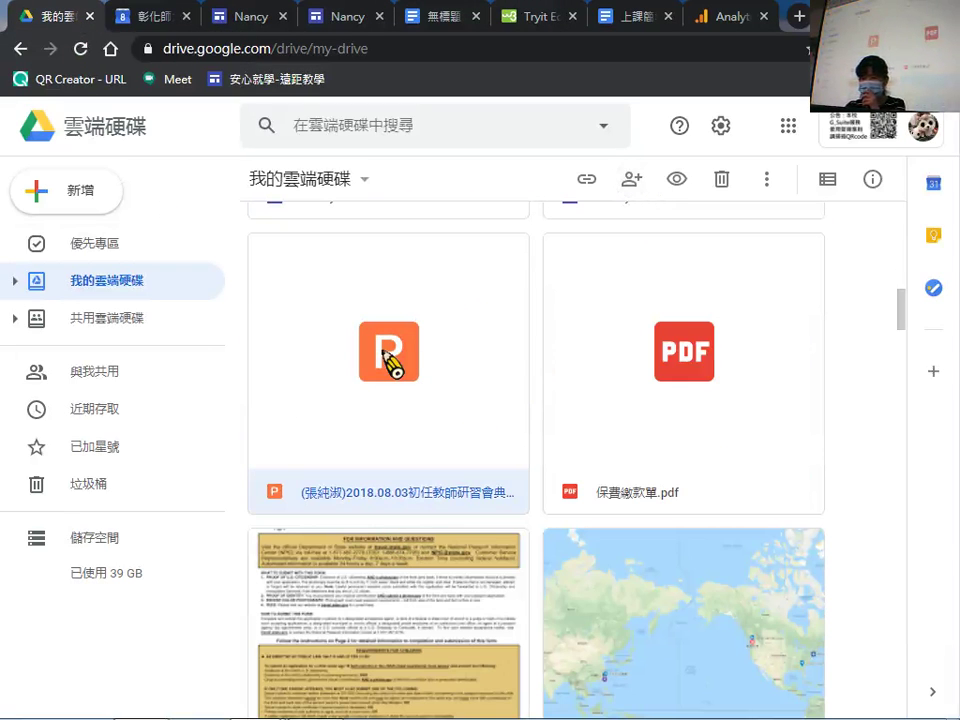
click(634, 179)
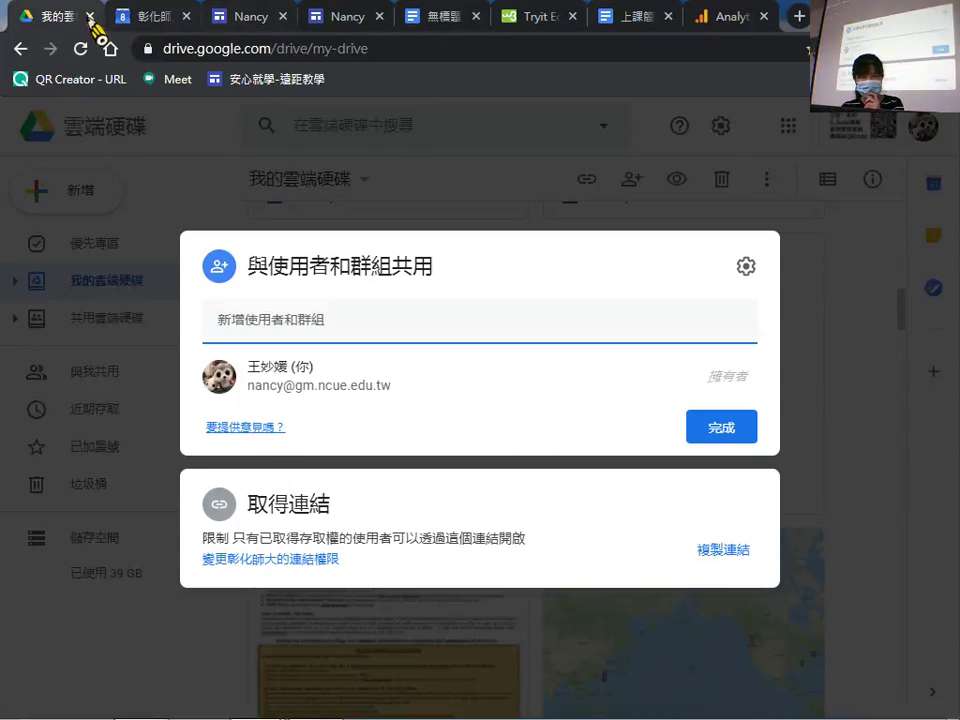
click(22, 48)
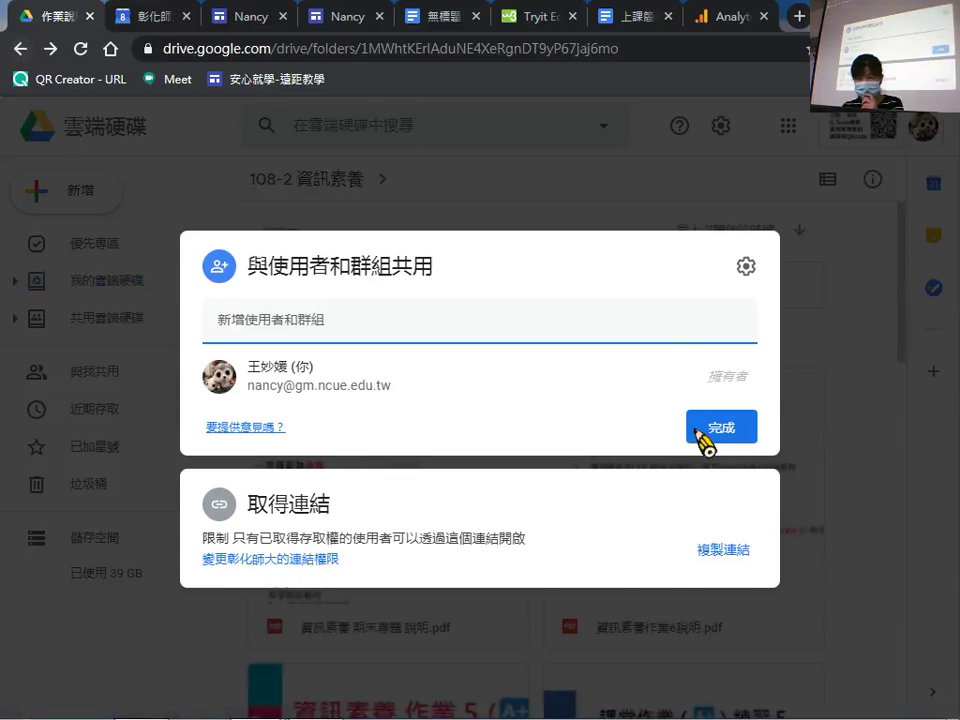
click(716, 555)
click(710, 553)
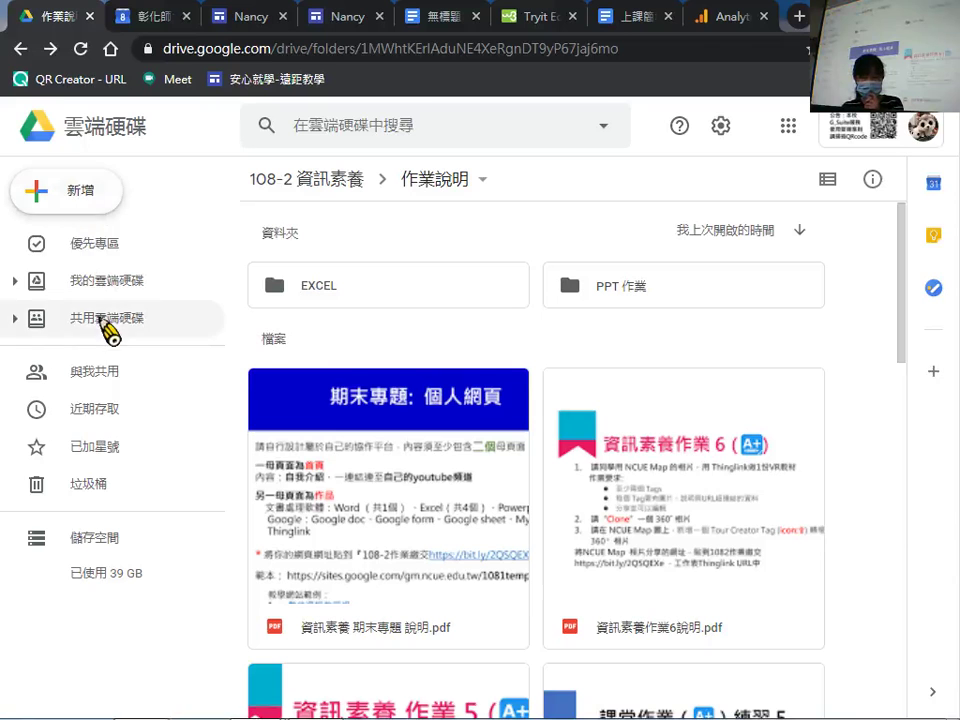
Open the 108-2 作業繳交 spreadsheet from the shared drive 108-2 資訊素養 and show its 期末專題 sheet.
click(94, 320)
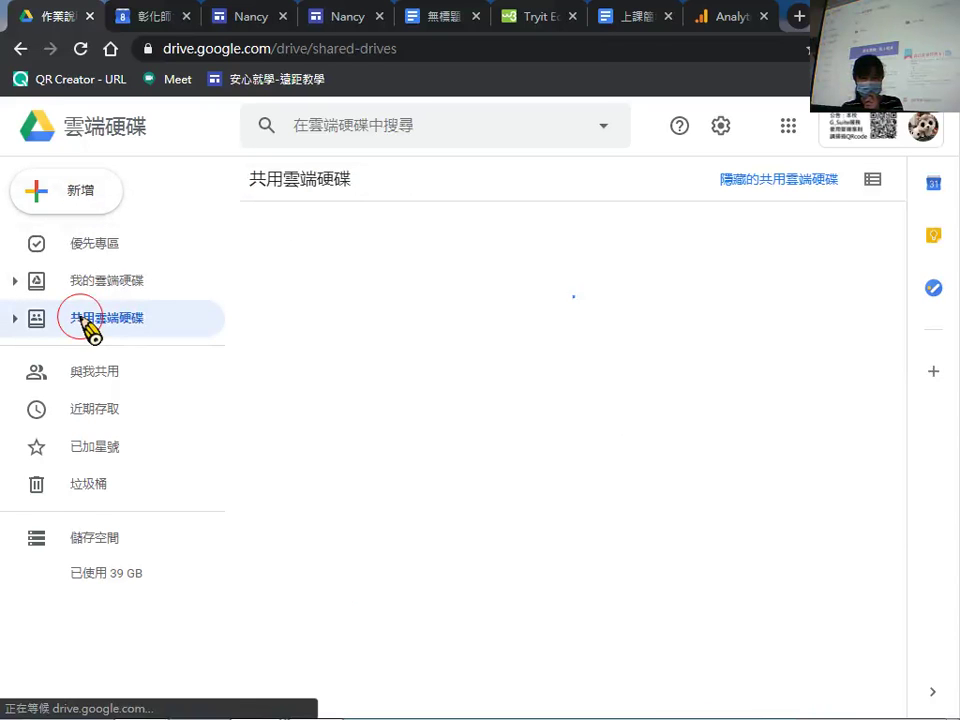
double_click(645, 380)
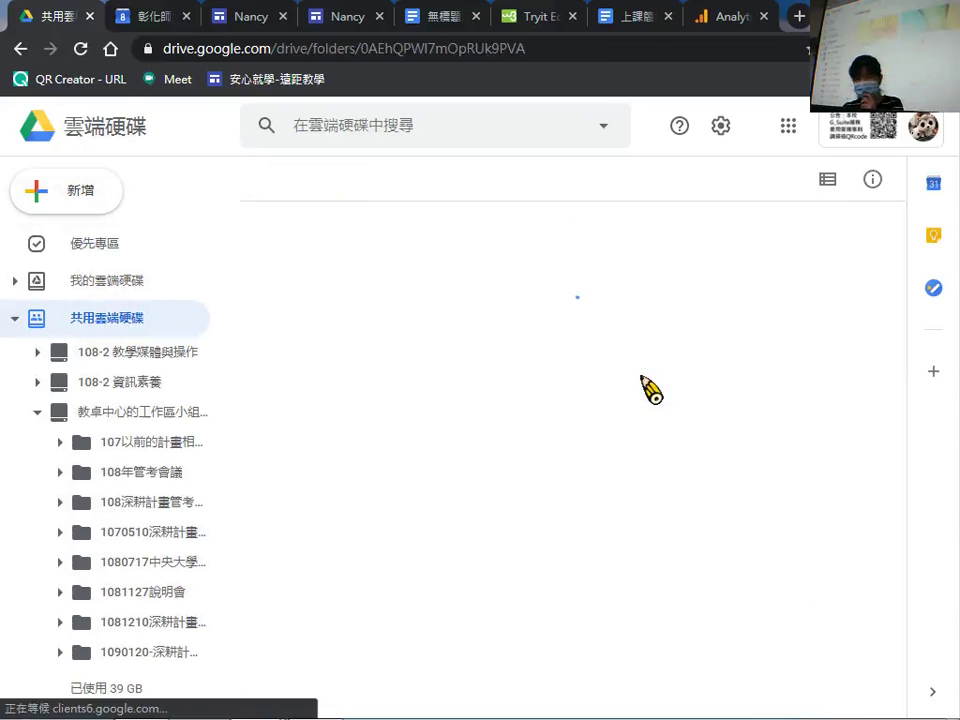
click(646, 377)
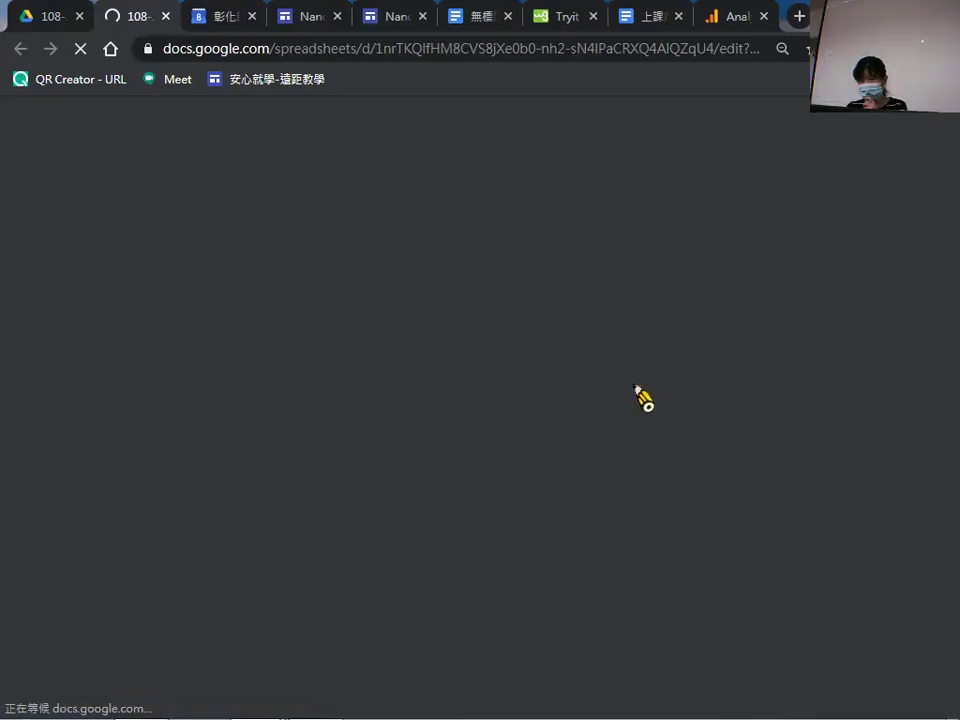
scroll(640, 403, down, 15)
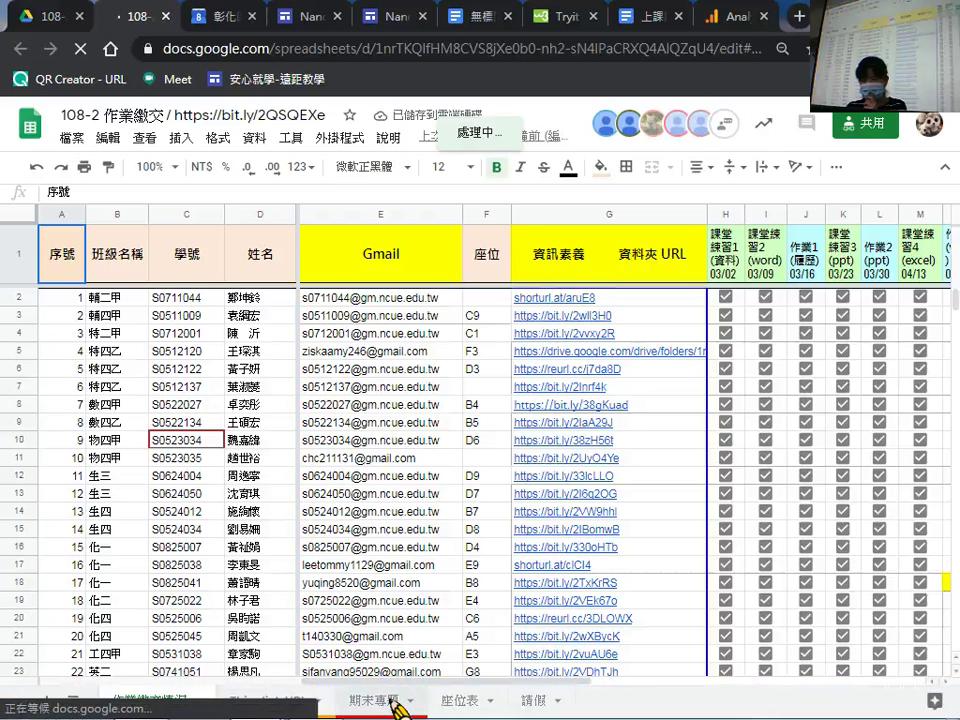
click(397, 705)
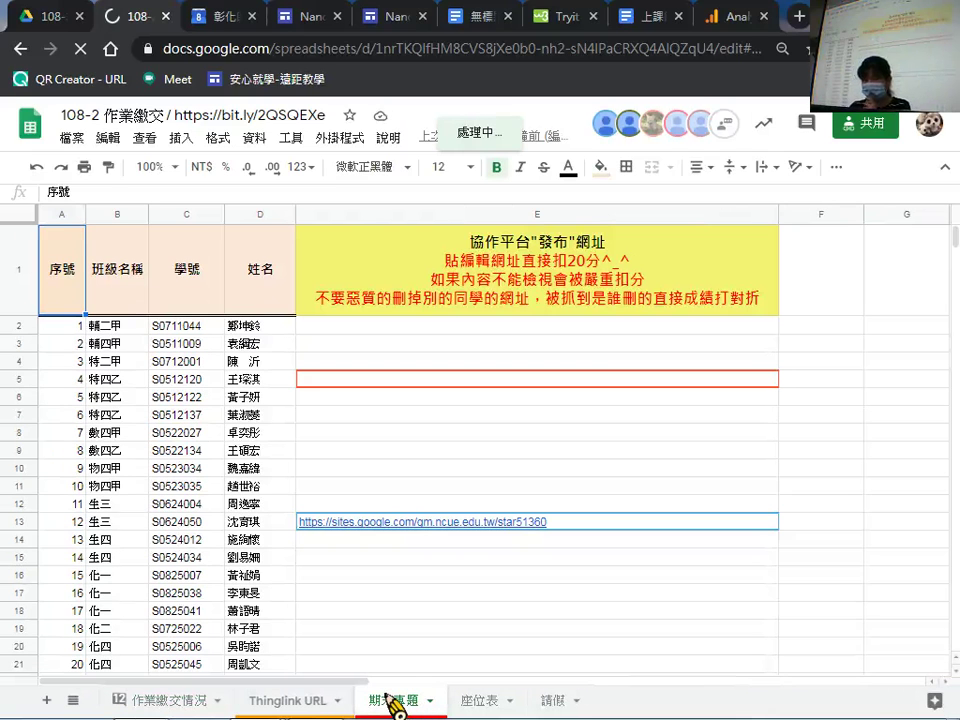